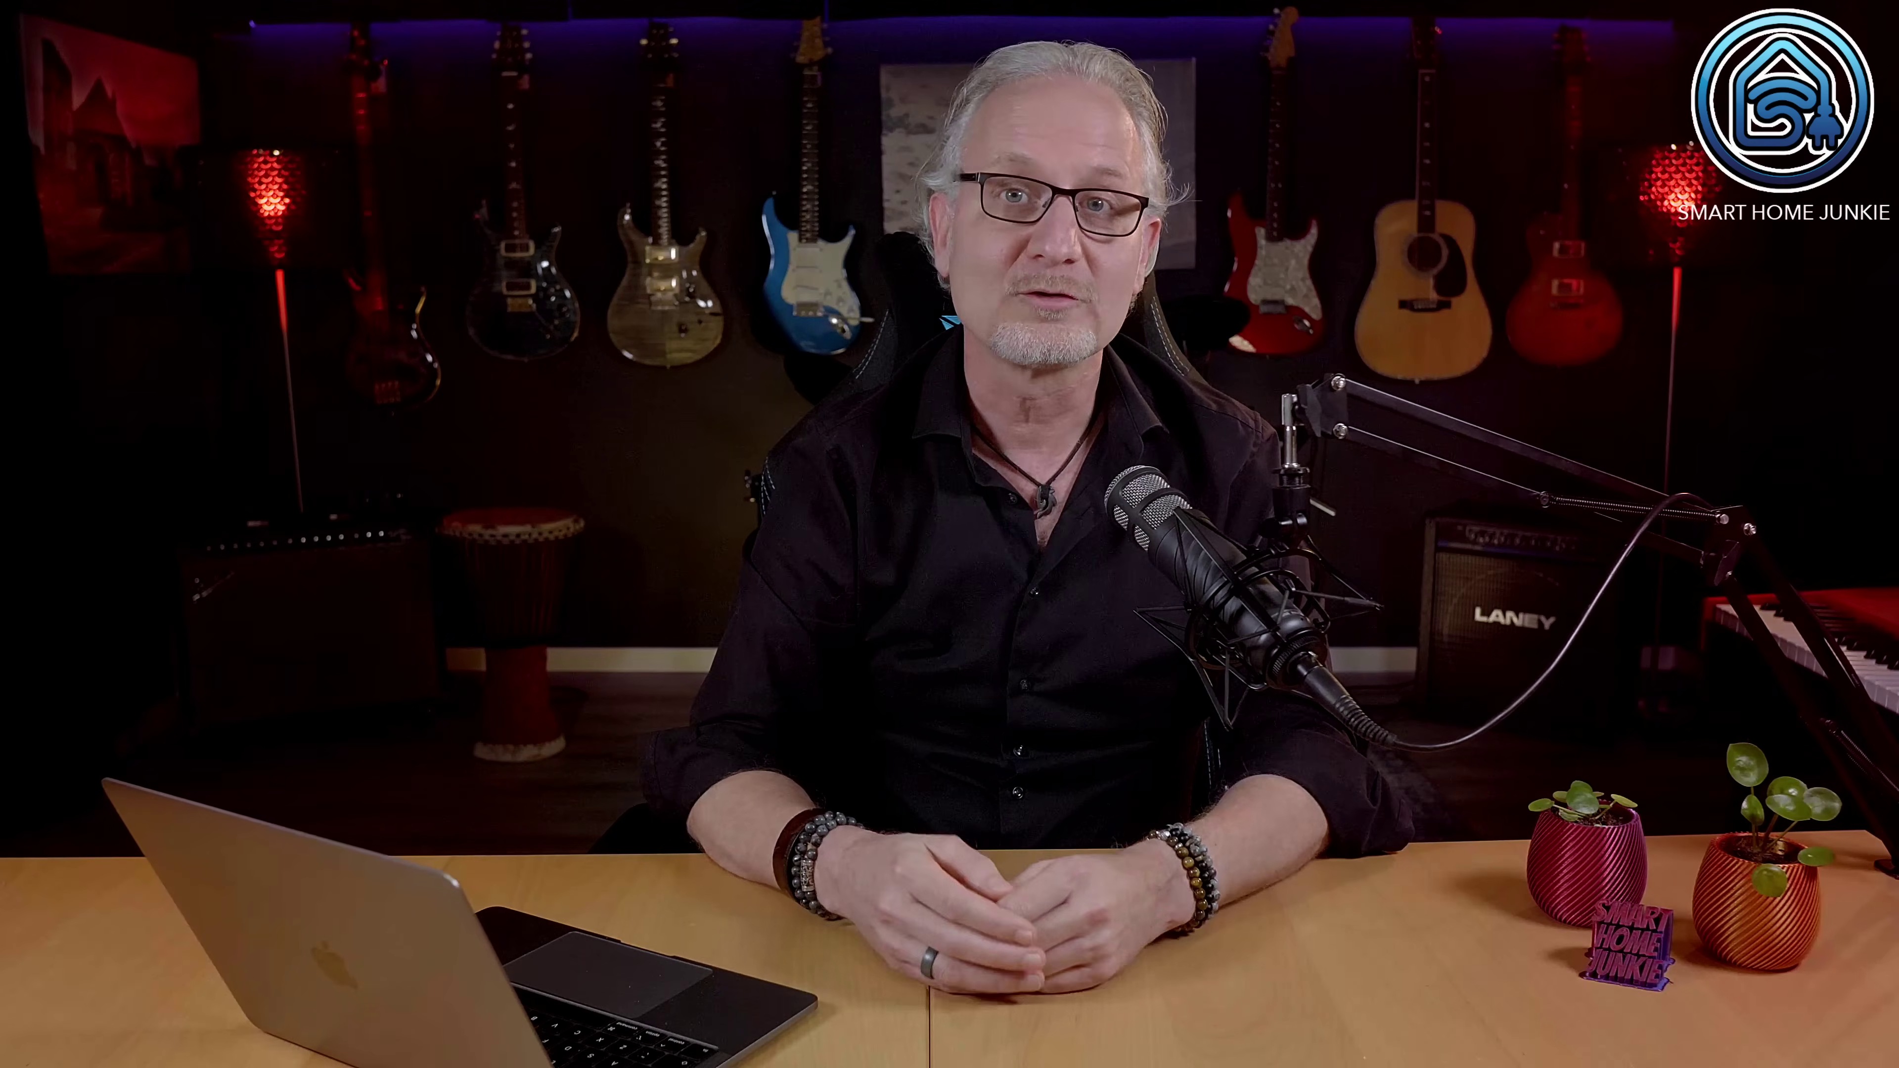
Step: Save contact Callmebot with its mobile number, then type 'I allow callmebot to send me messages'
{"action": "type", "text": "l"}
{"action": "type", "text": "mebot"}
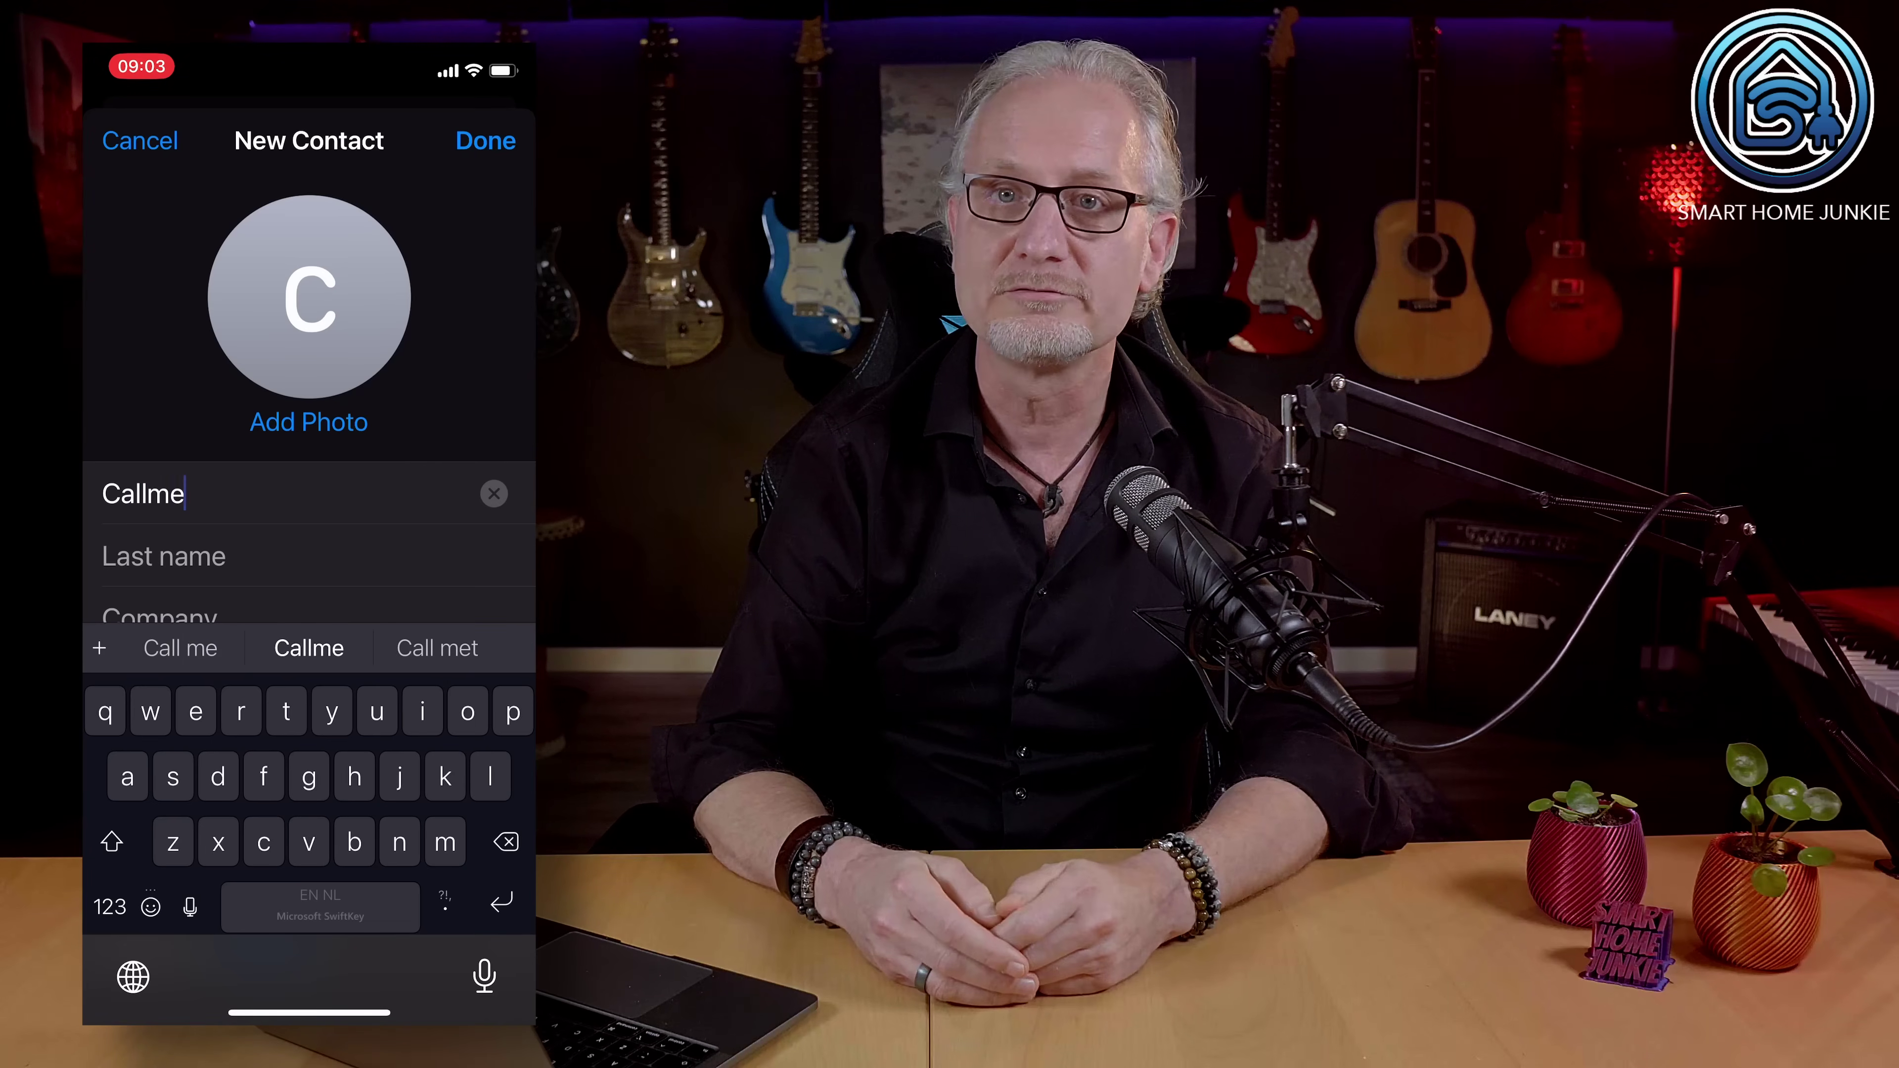
{"action": "scroll", "coordinate": [308, 524], "scroll_direction": "down", "scroll_amount": 3}
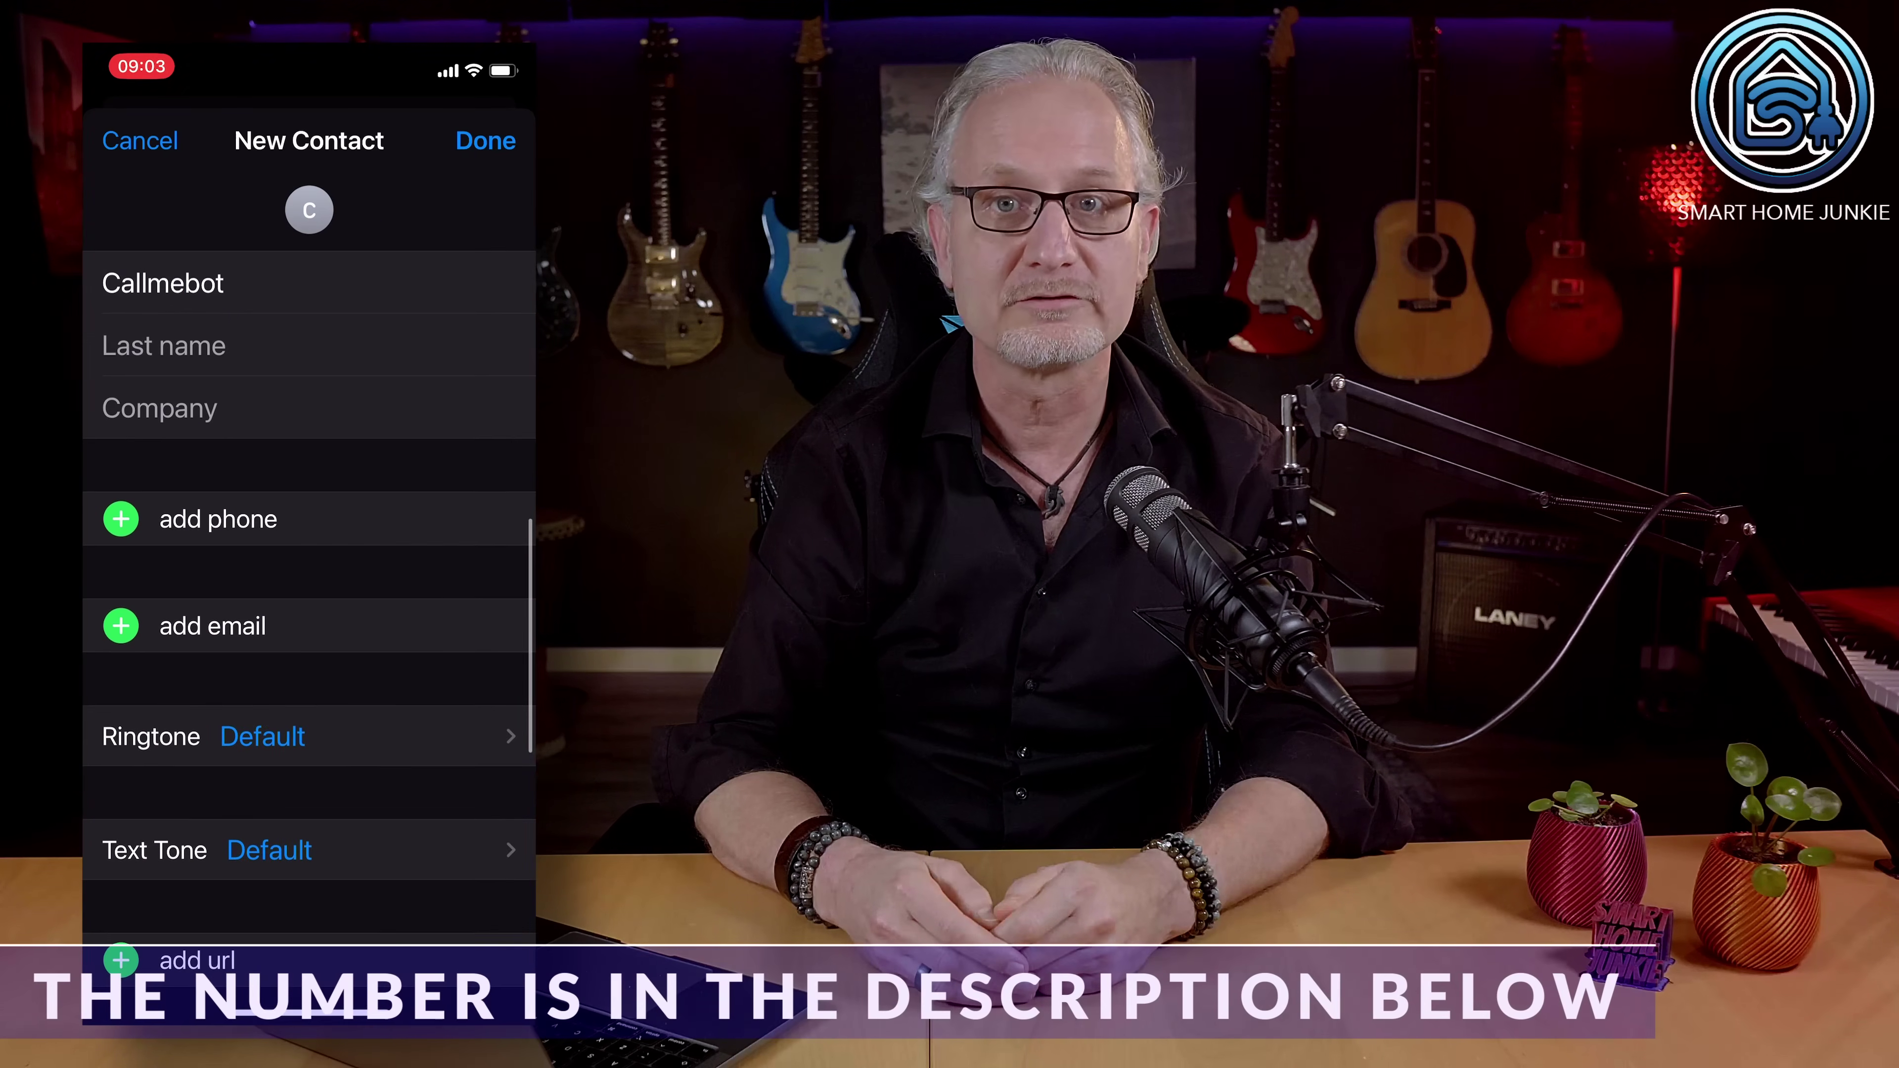
{"action": "left_click", "coordinate": [216, 517]}
{"action": "left_click", "coordinate": [155, 900]}
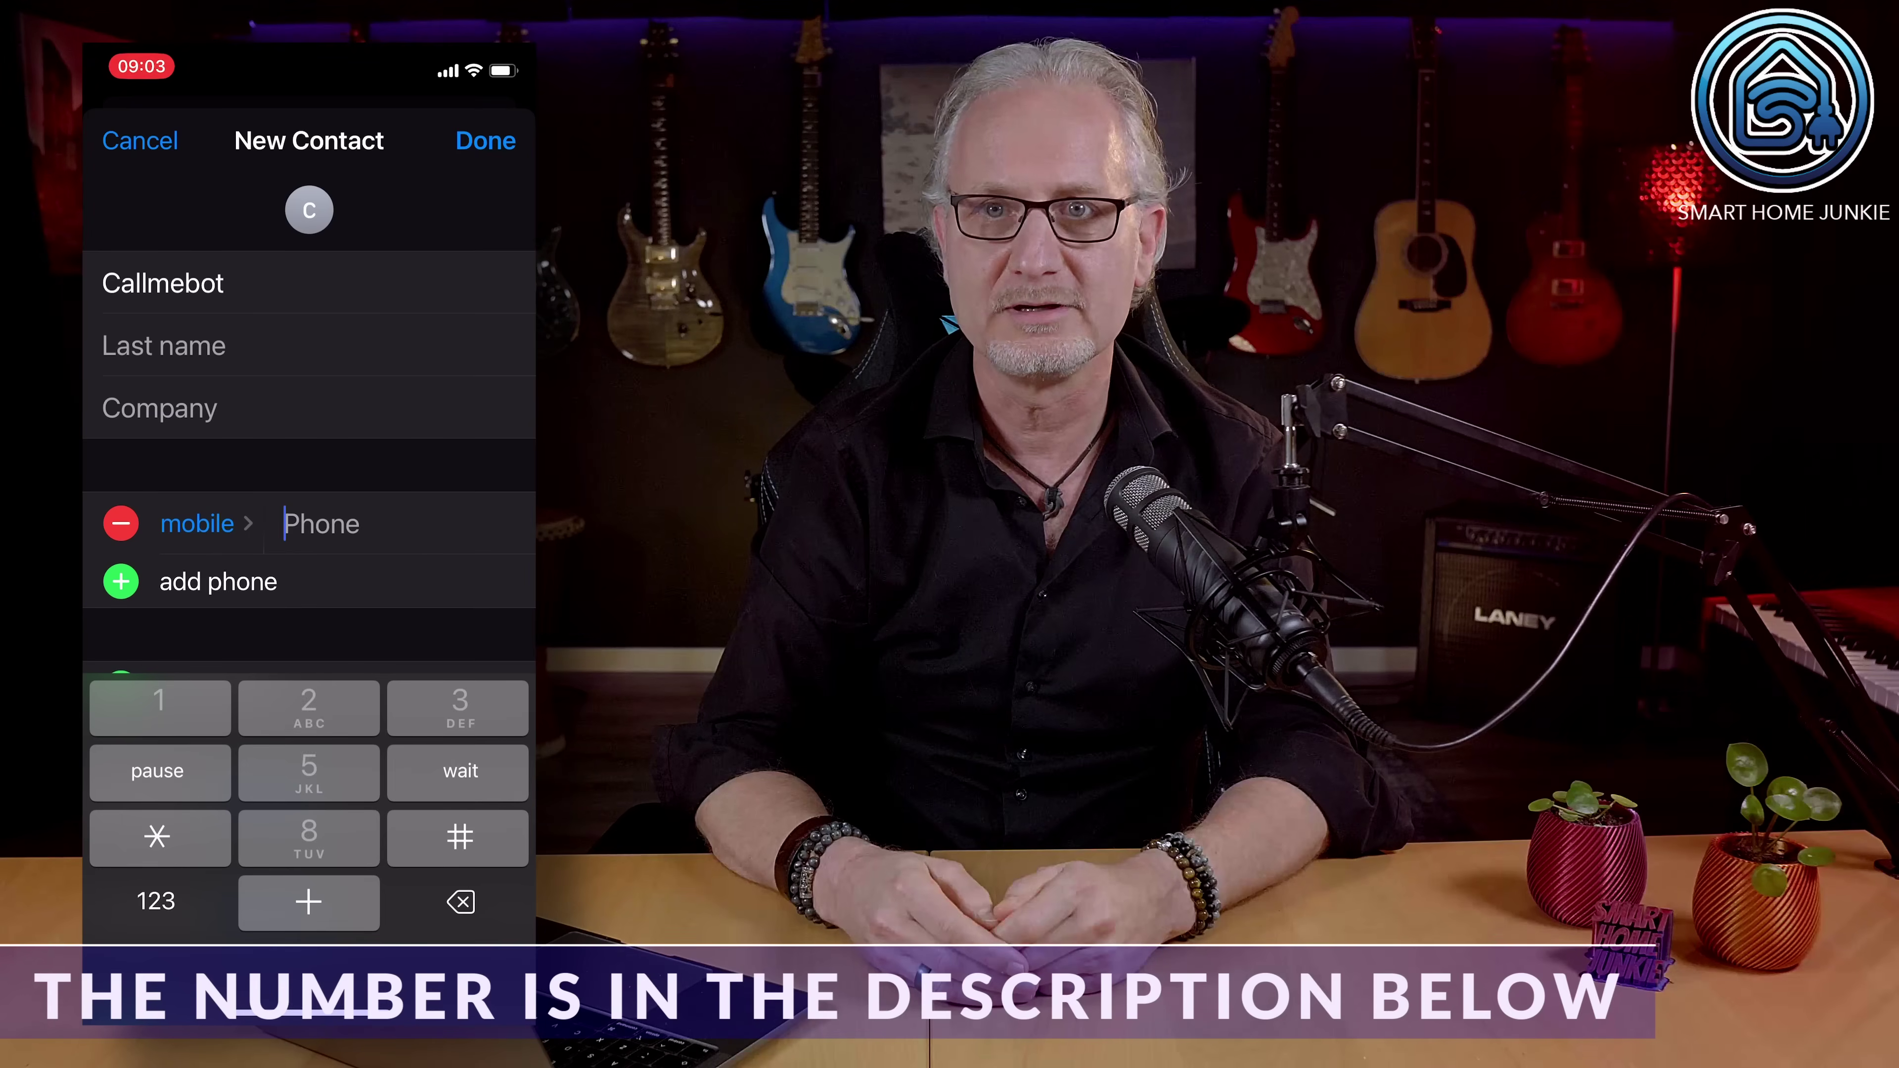
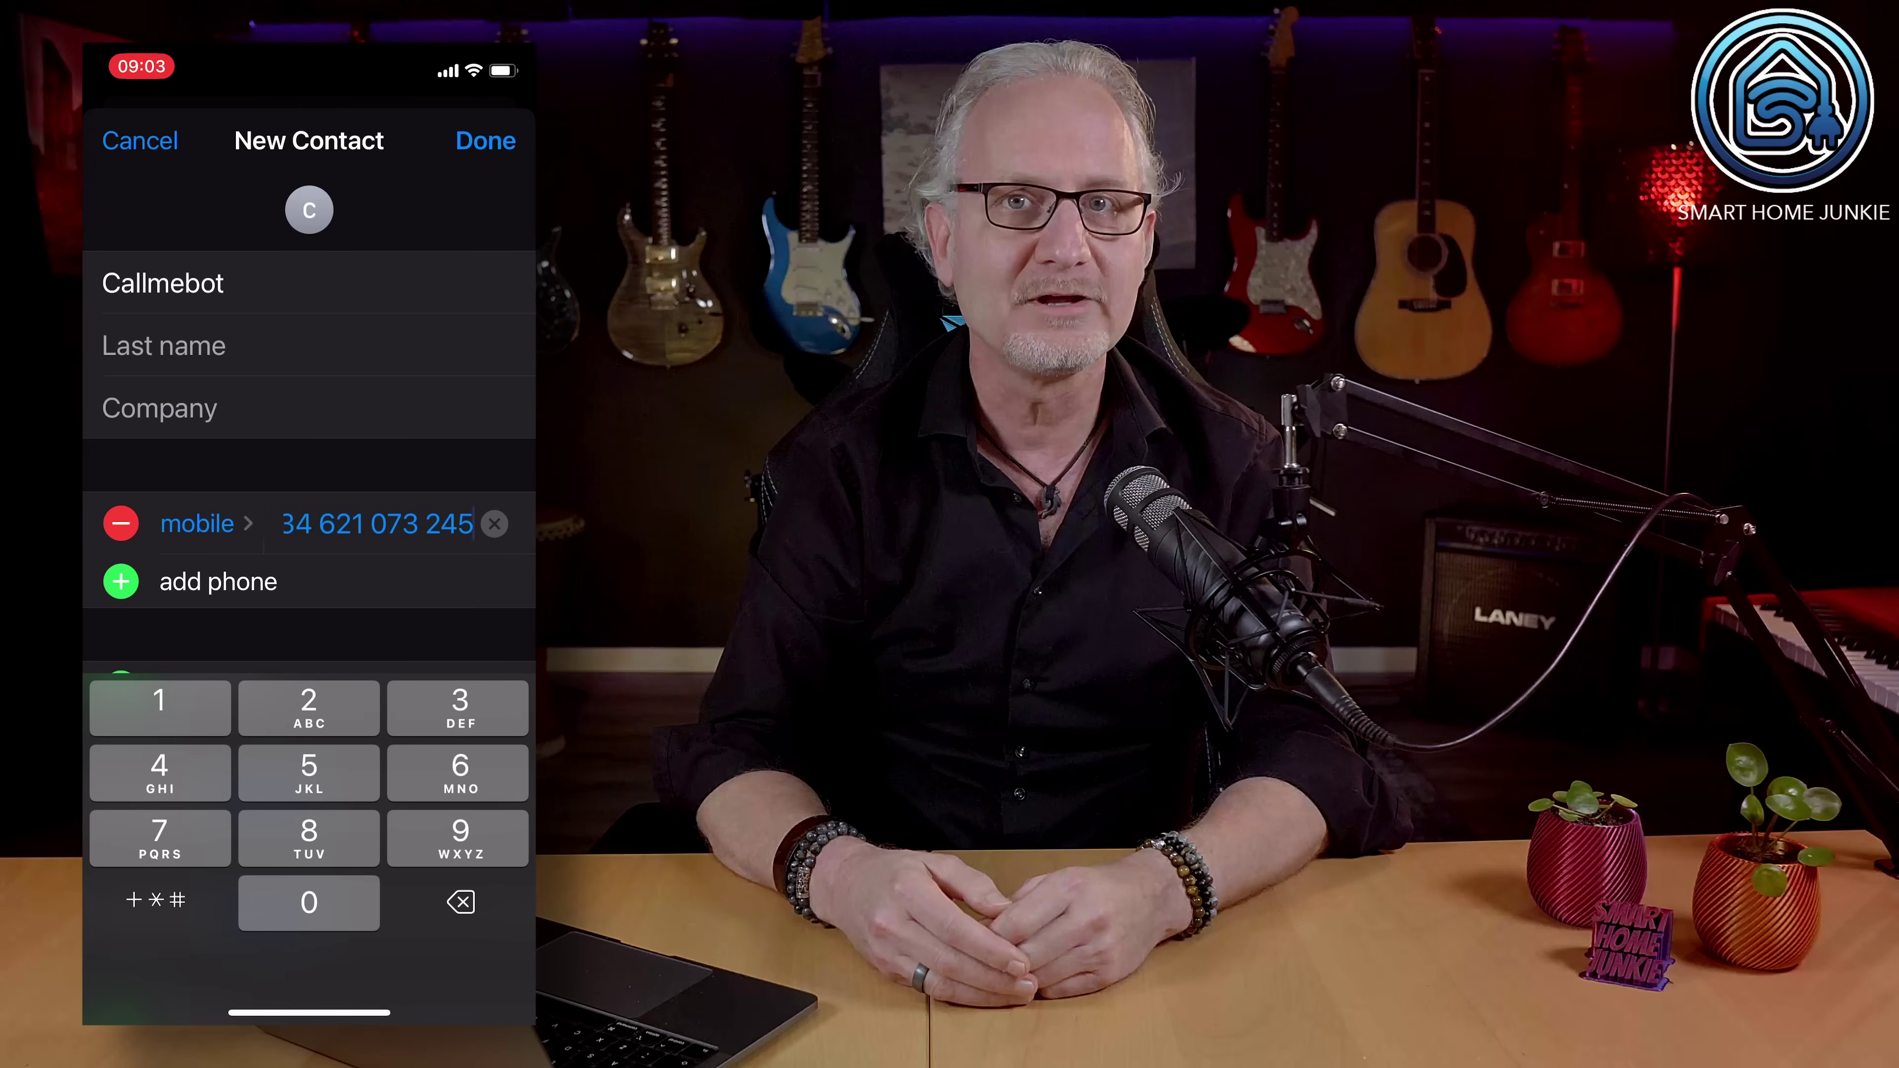
{"action": "left_click", "coordinate": [485, 141]}
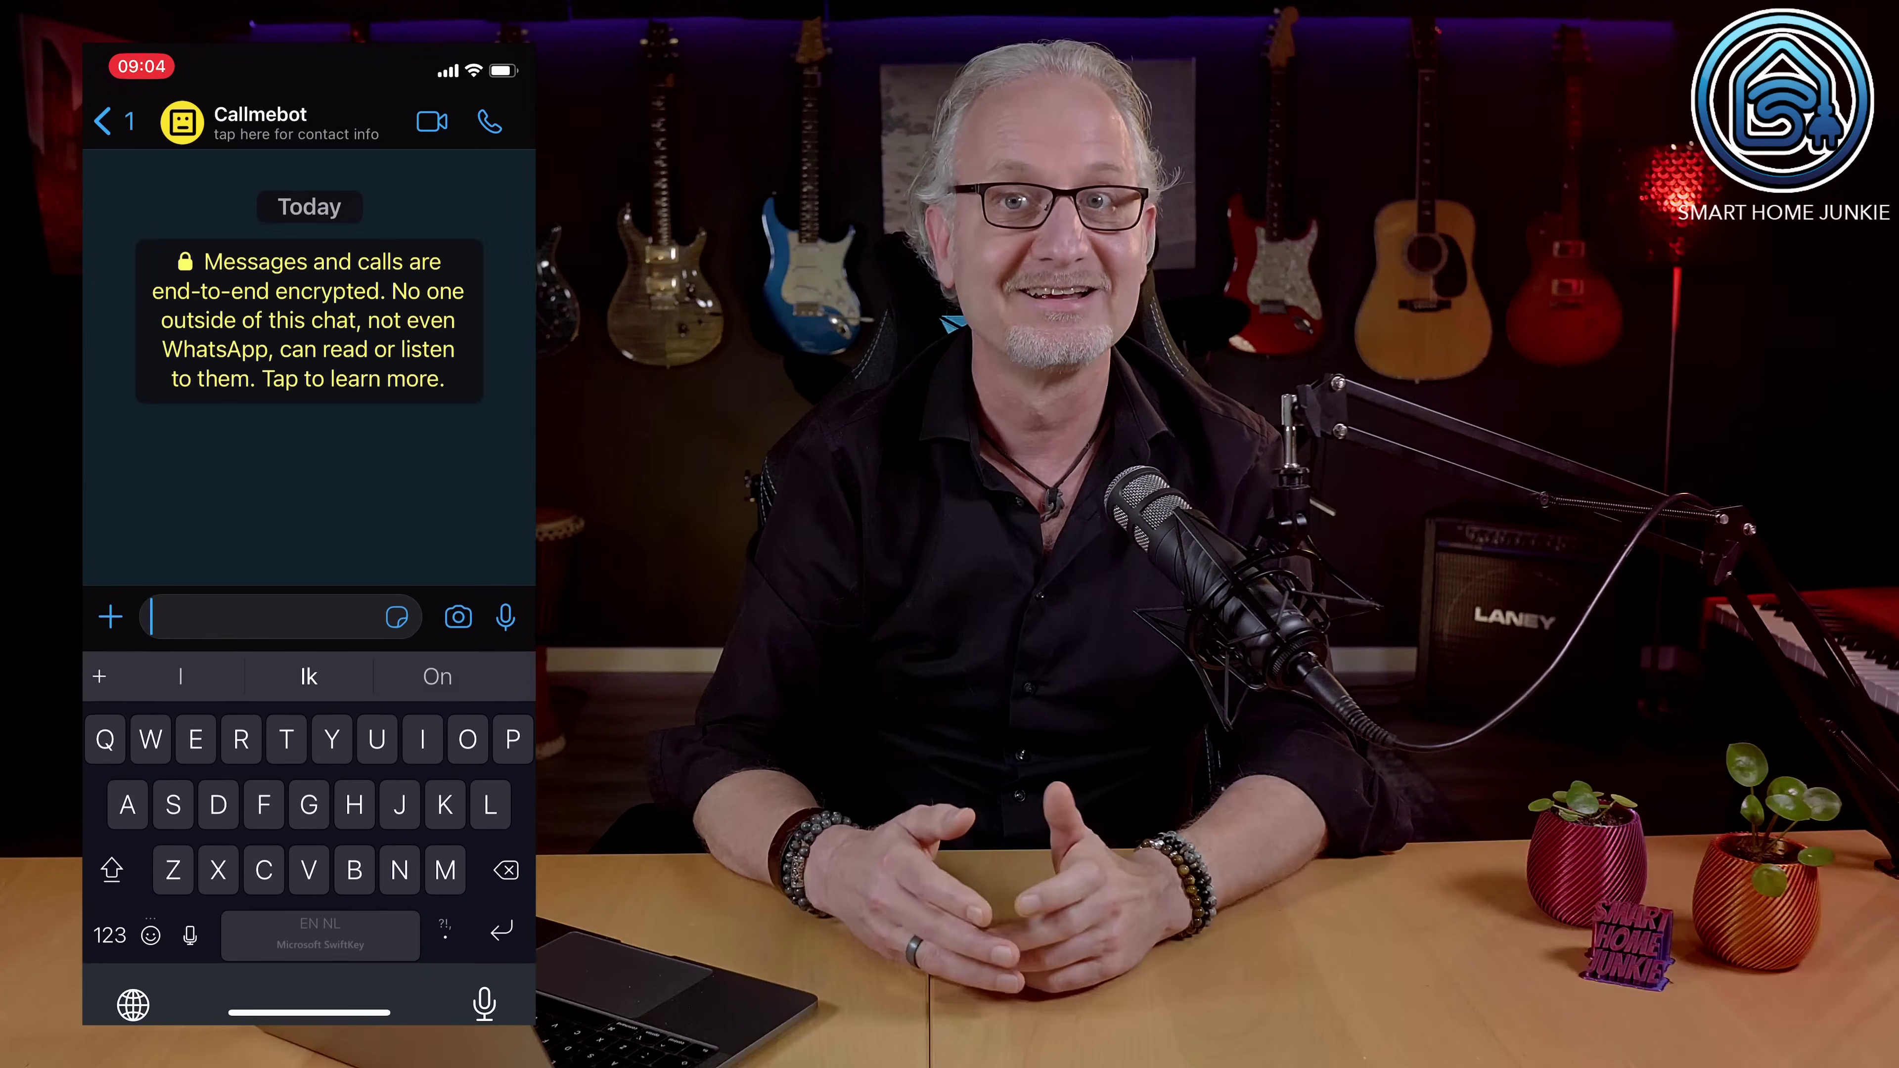
{"action": "type", "text": "I"}
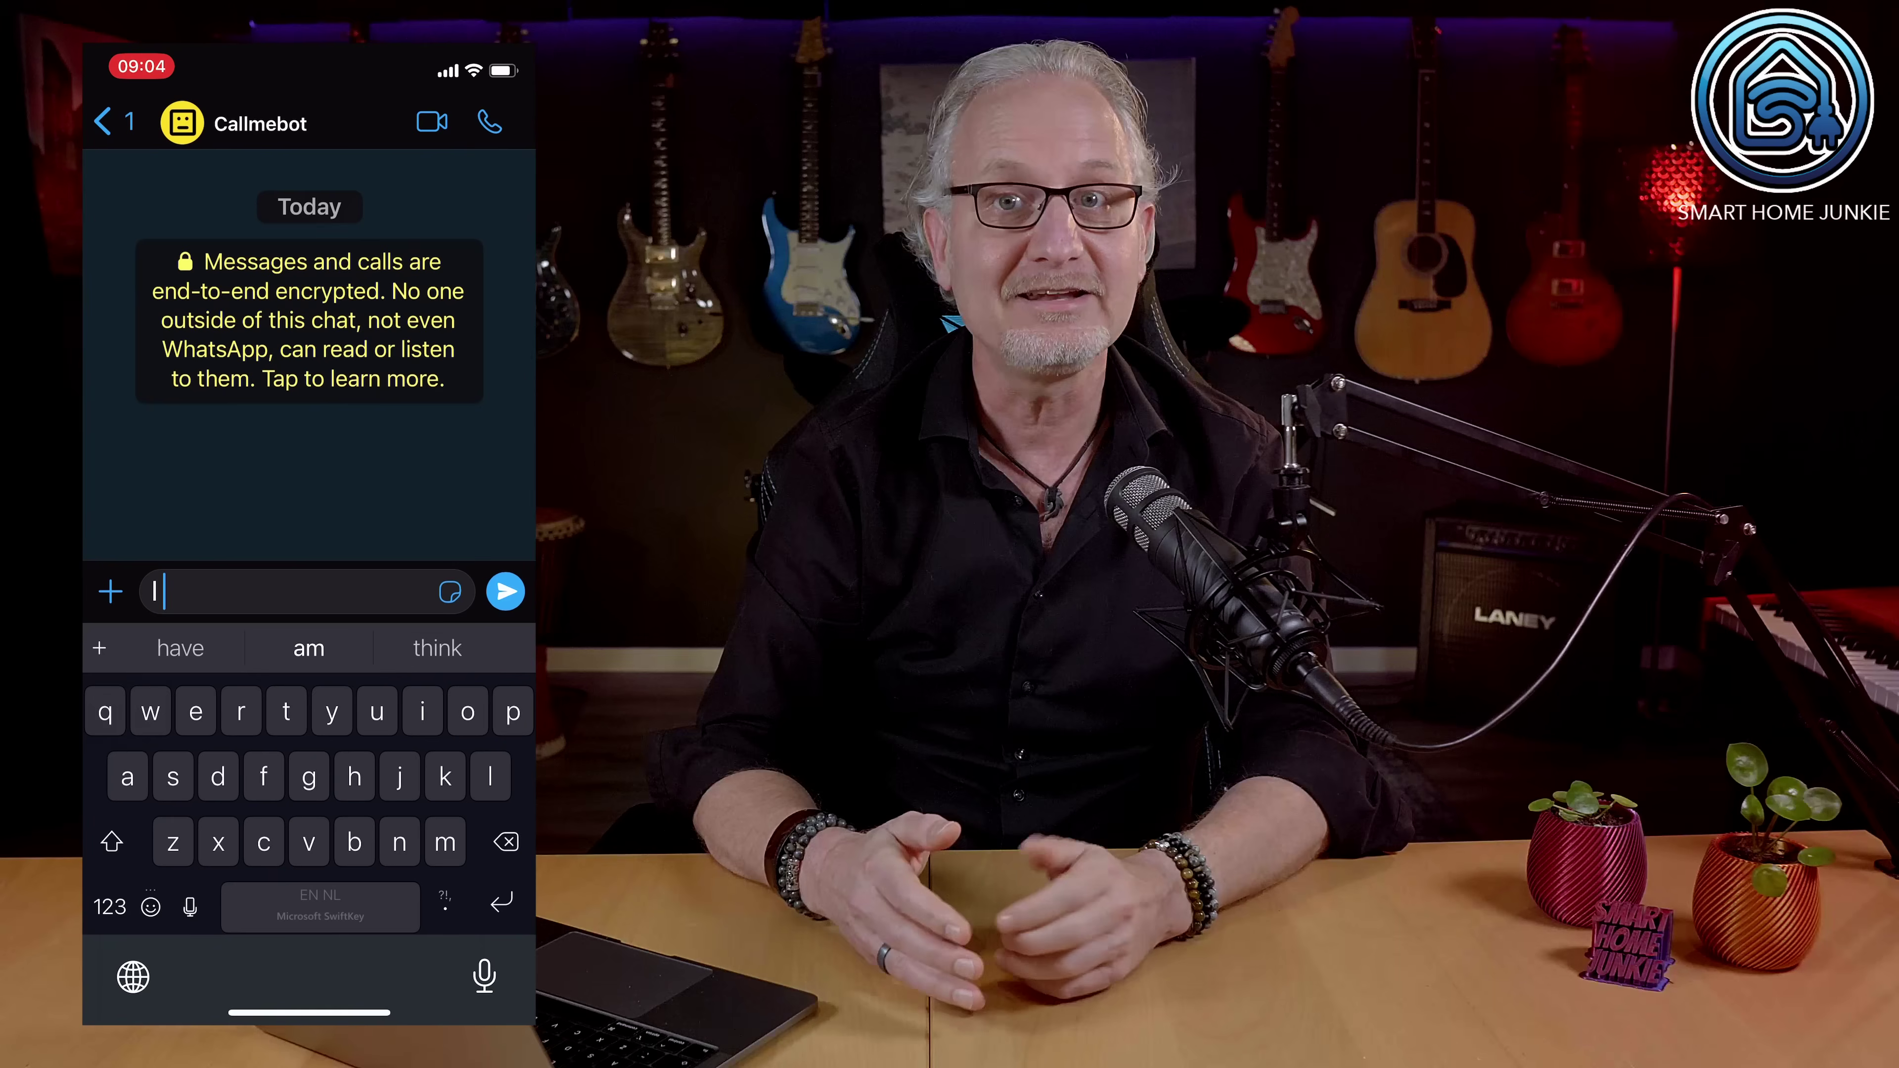
{"action": "type", "text": " allow callmebot"}
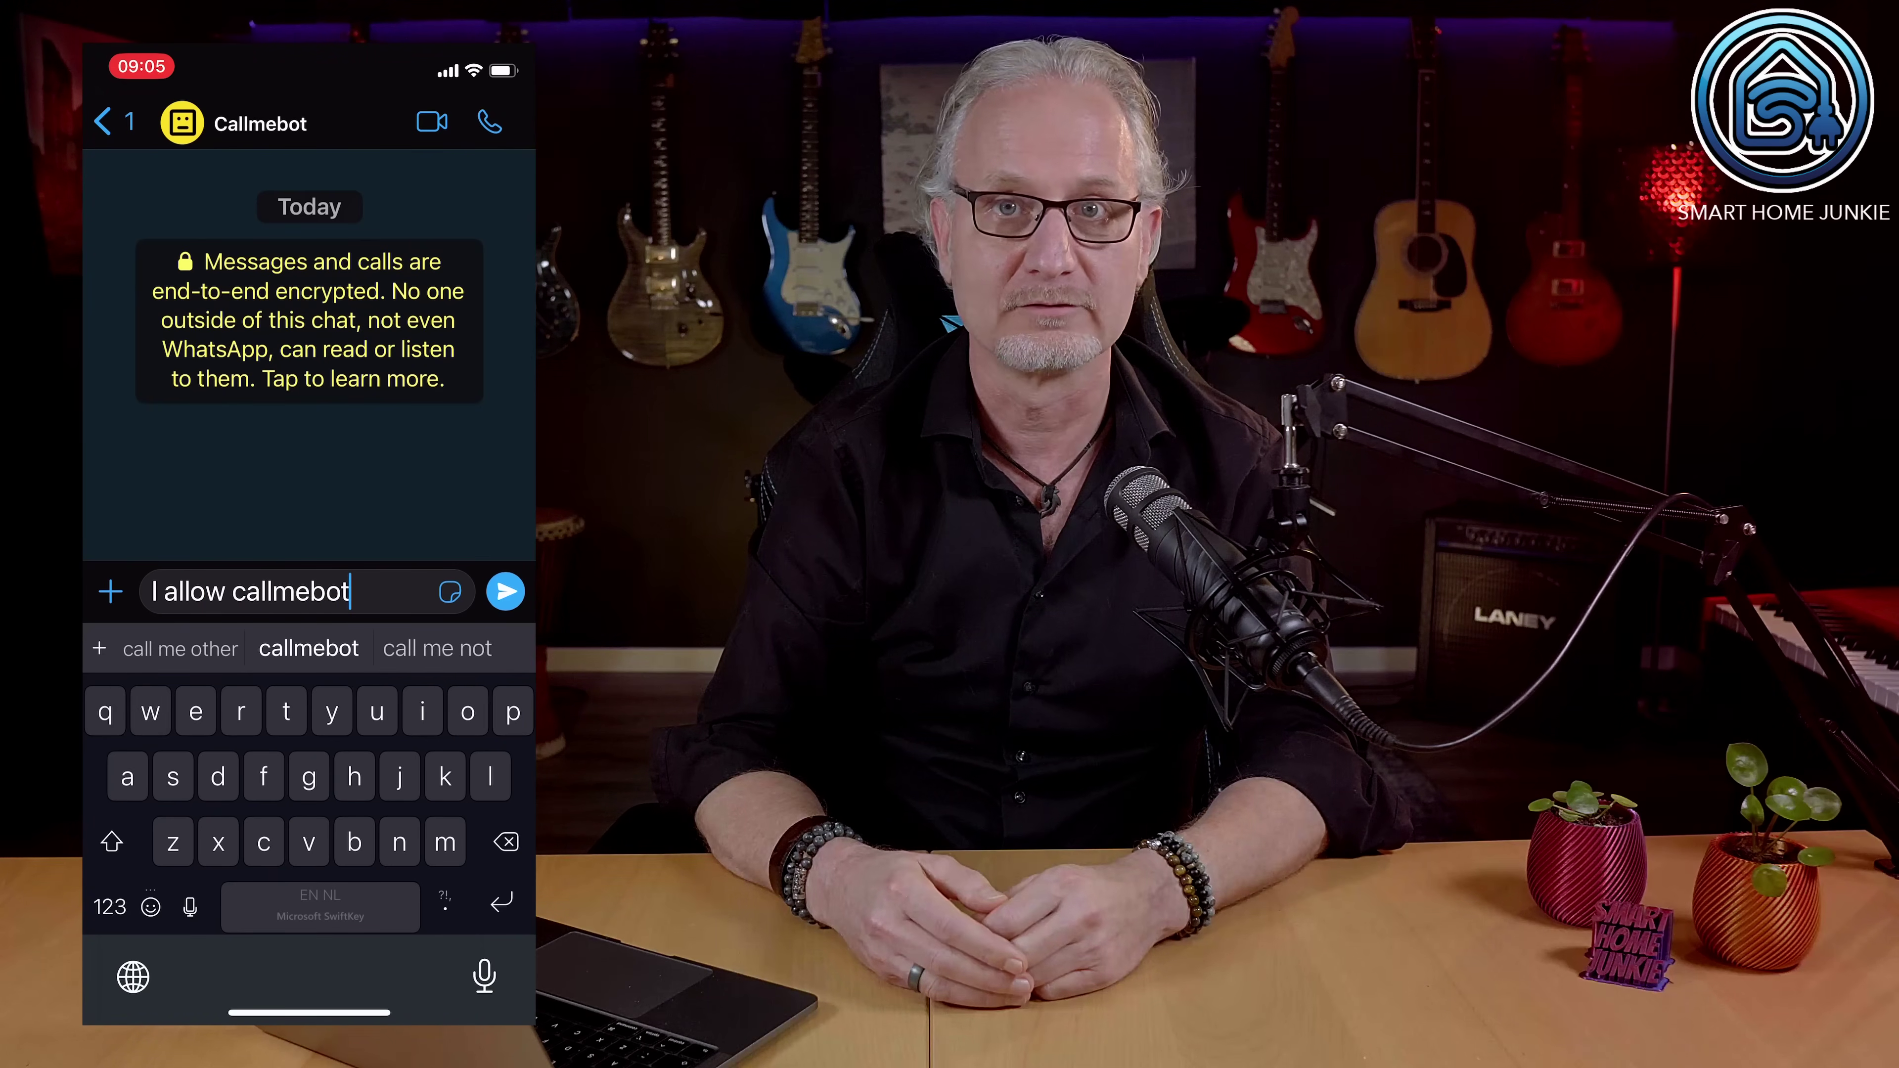
{"action": "type", "text": " t"}
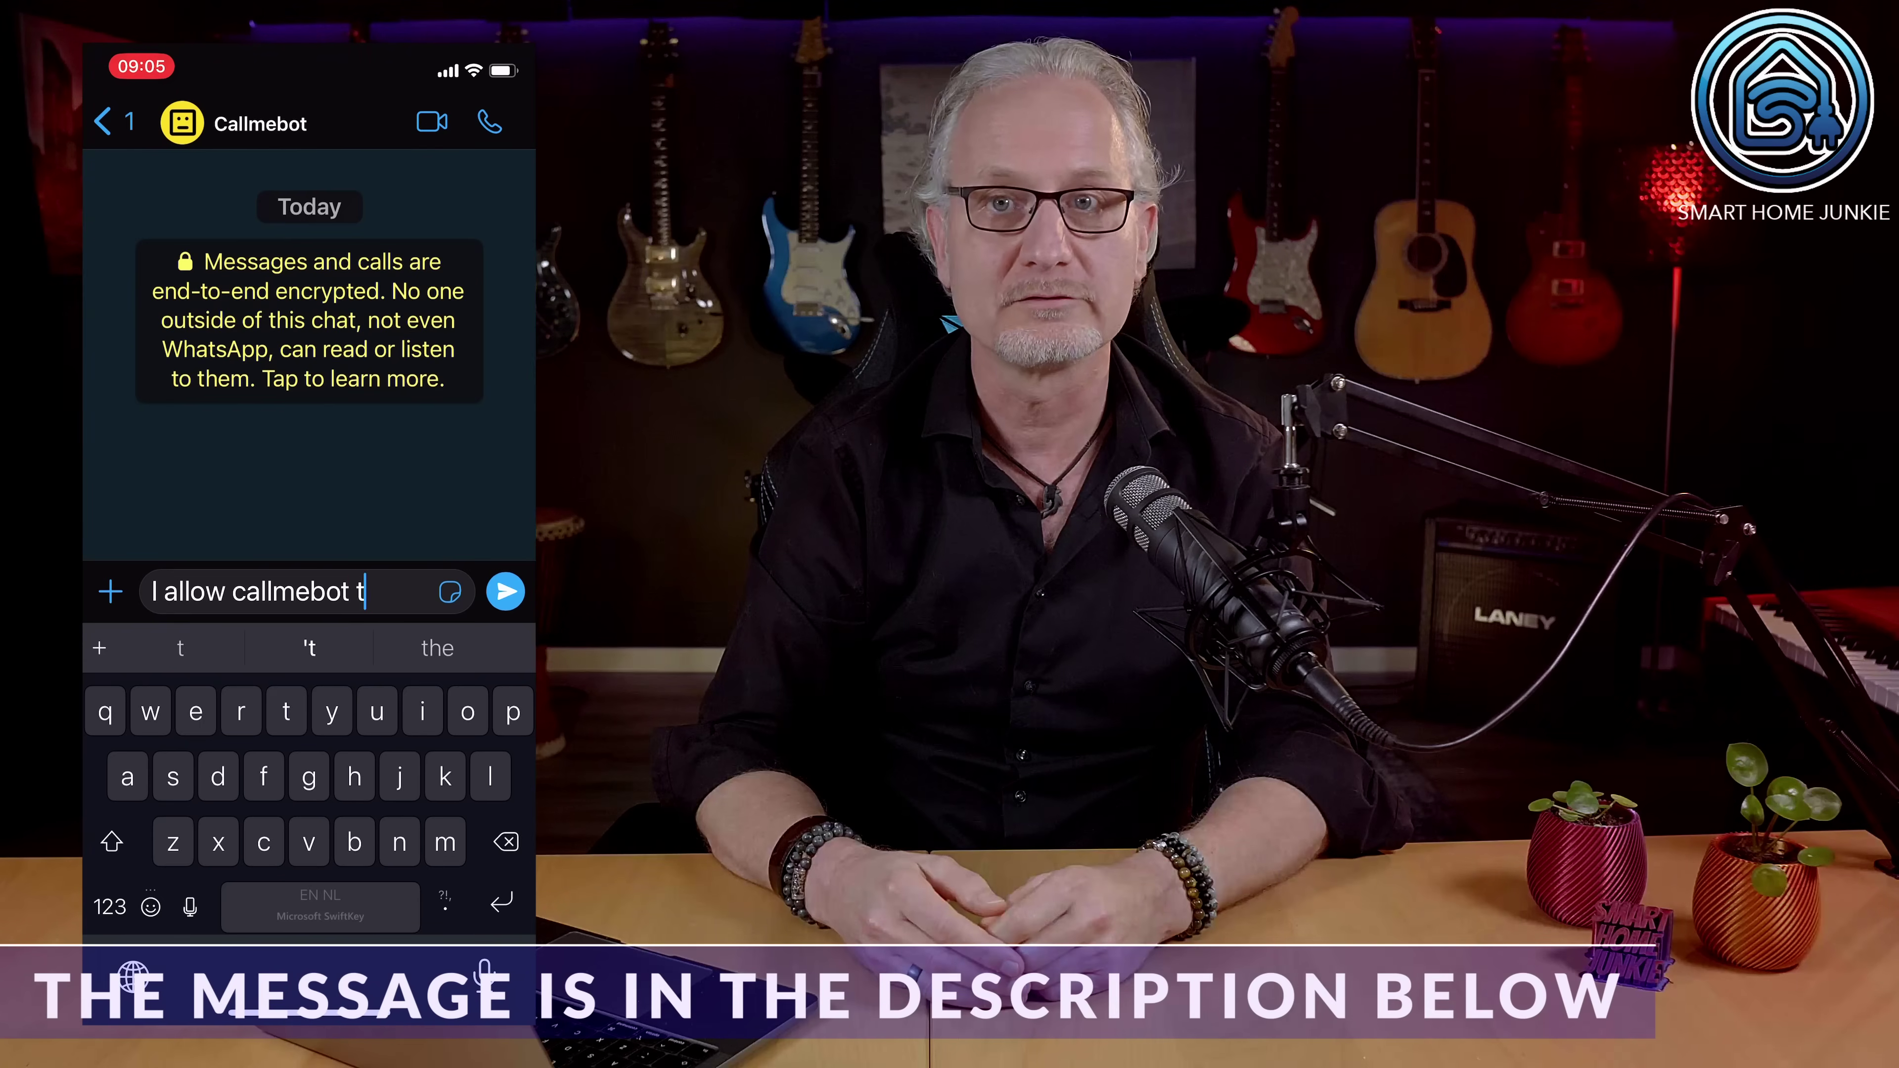
{"action": "type", "text": "o send "}
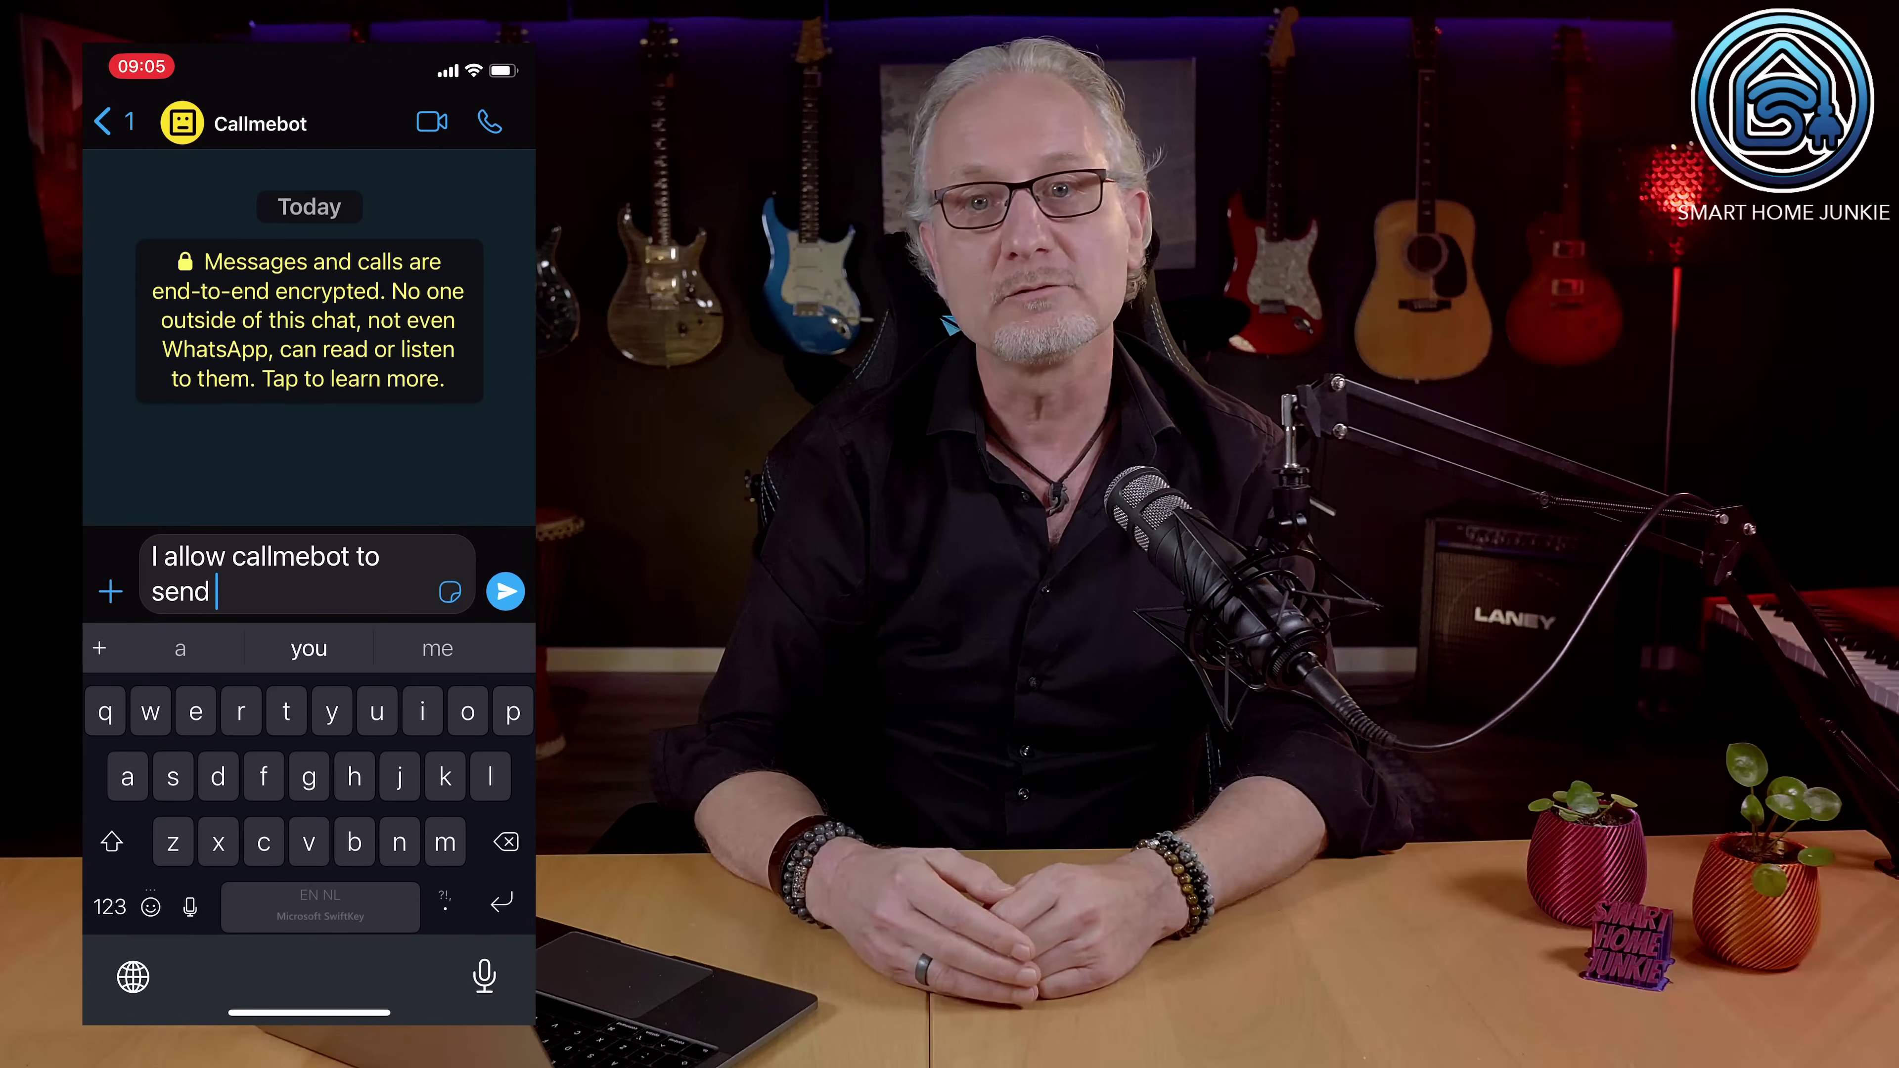
{"action": "type", "text": "me messages"}
Step: Send the 'I allow callmebot to send me messages' text to Callmebot
{"action": "left_click", "coordinate": [506, 591]}
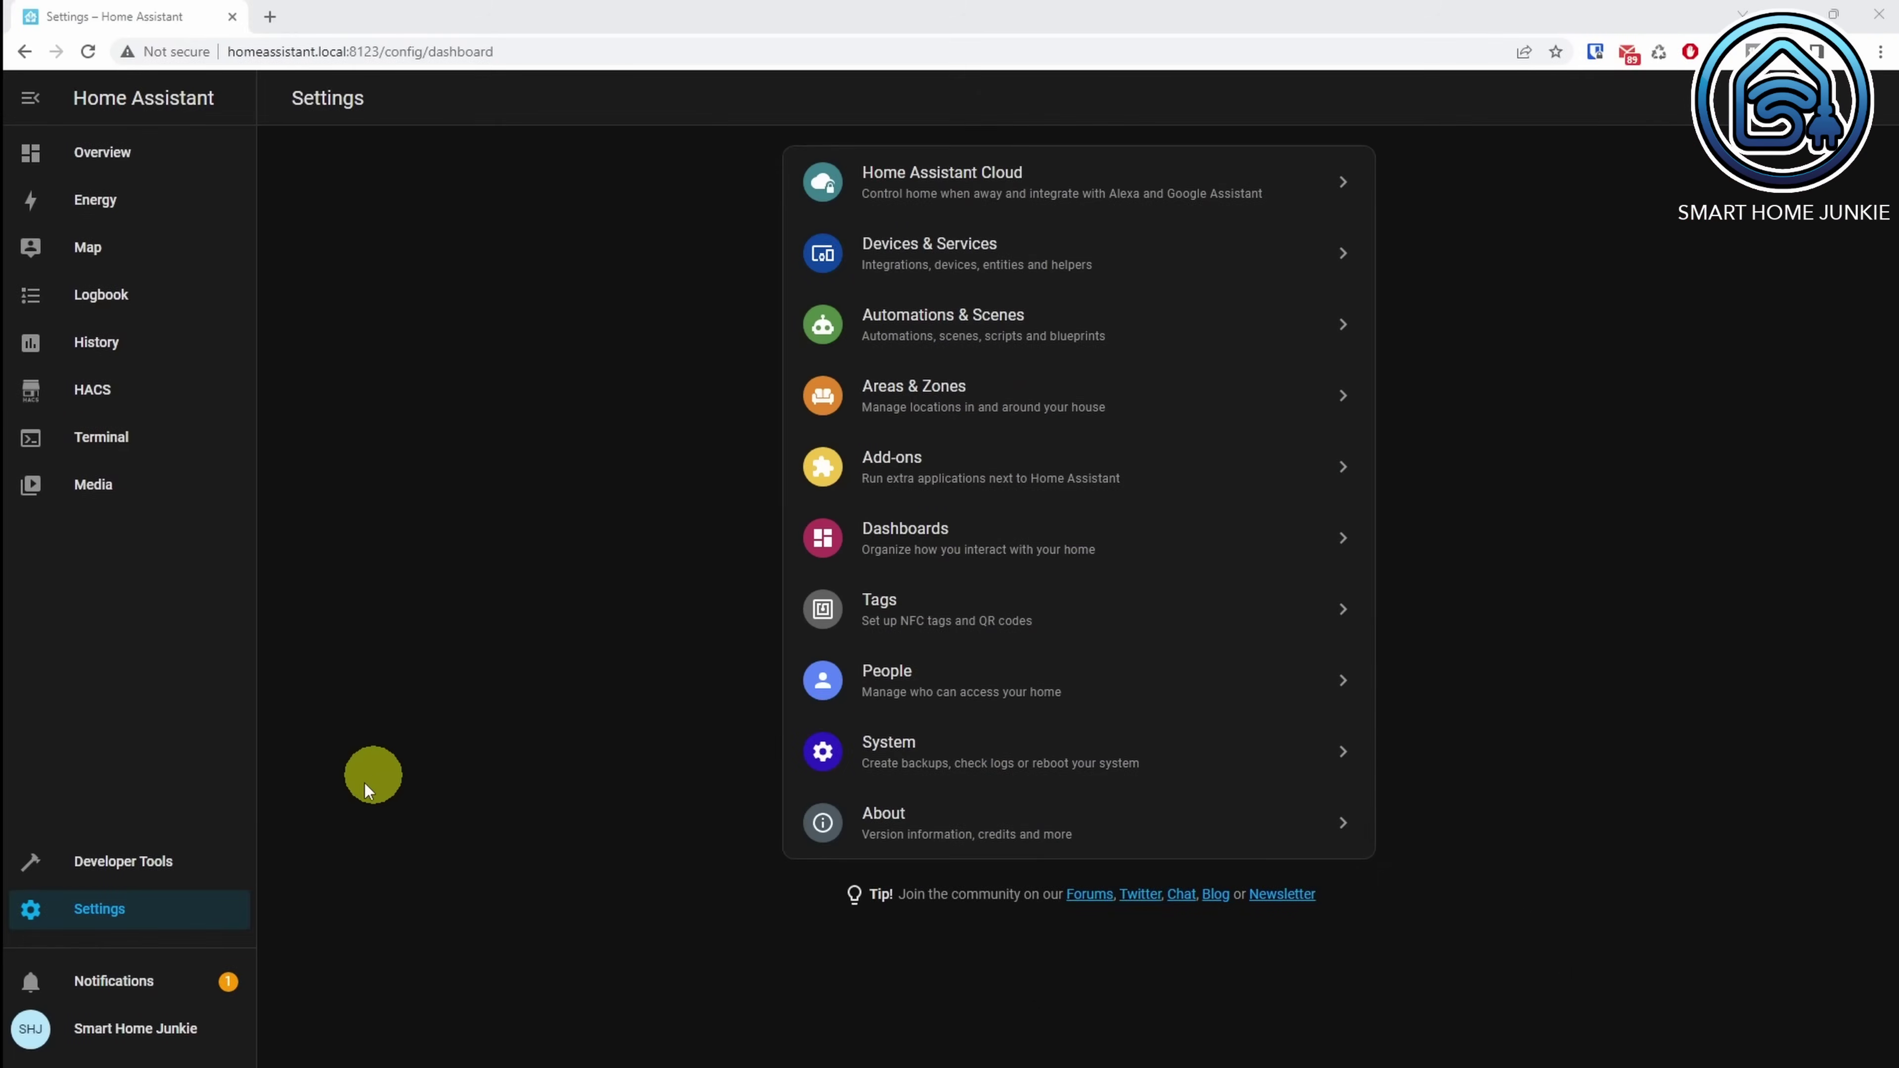
Step: Find Studio Code Server in the Add-on Store and install it
{"action": "left_click", "coordinate": [869, 467]}
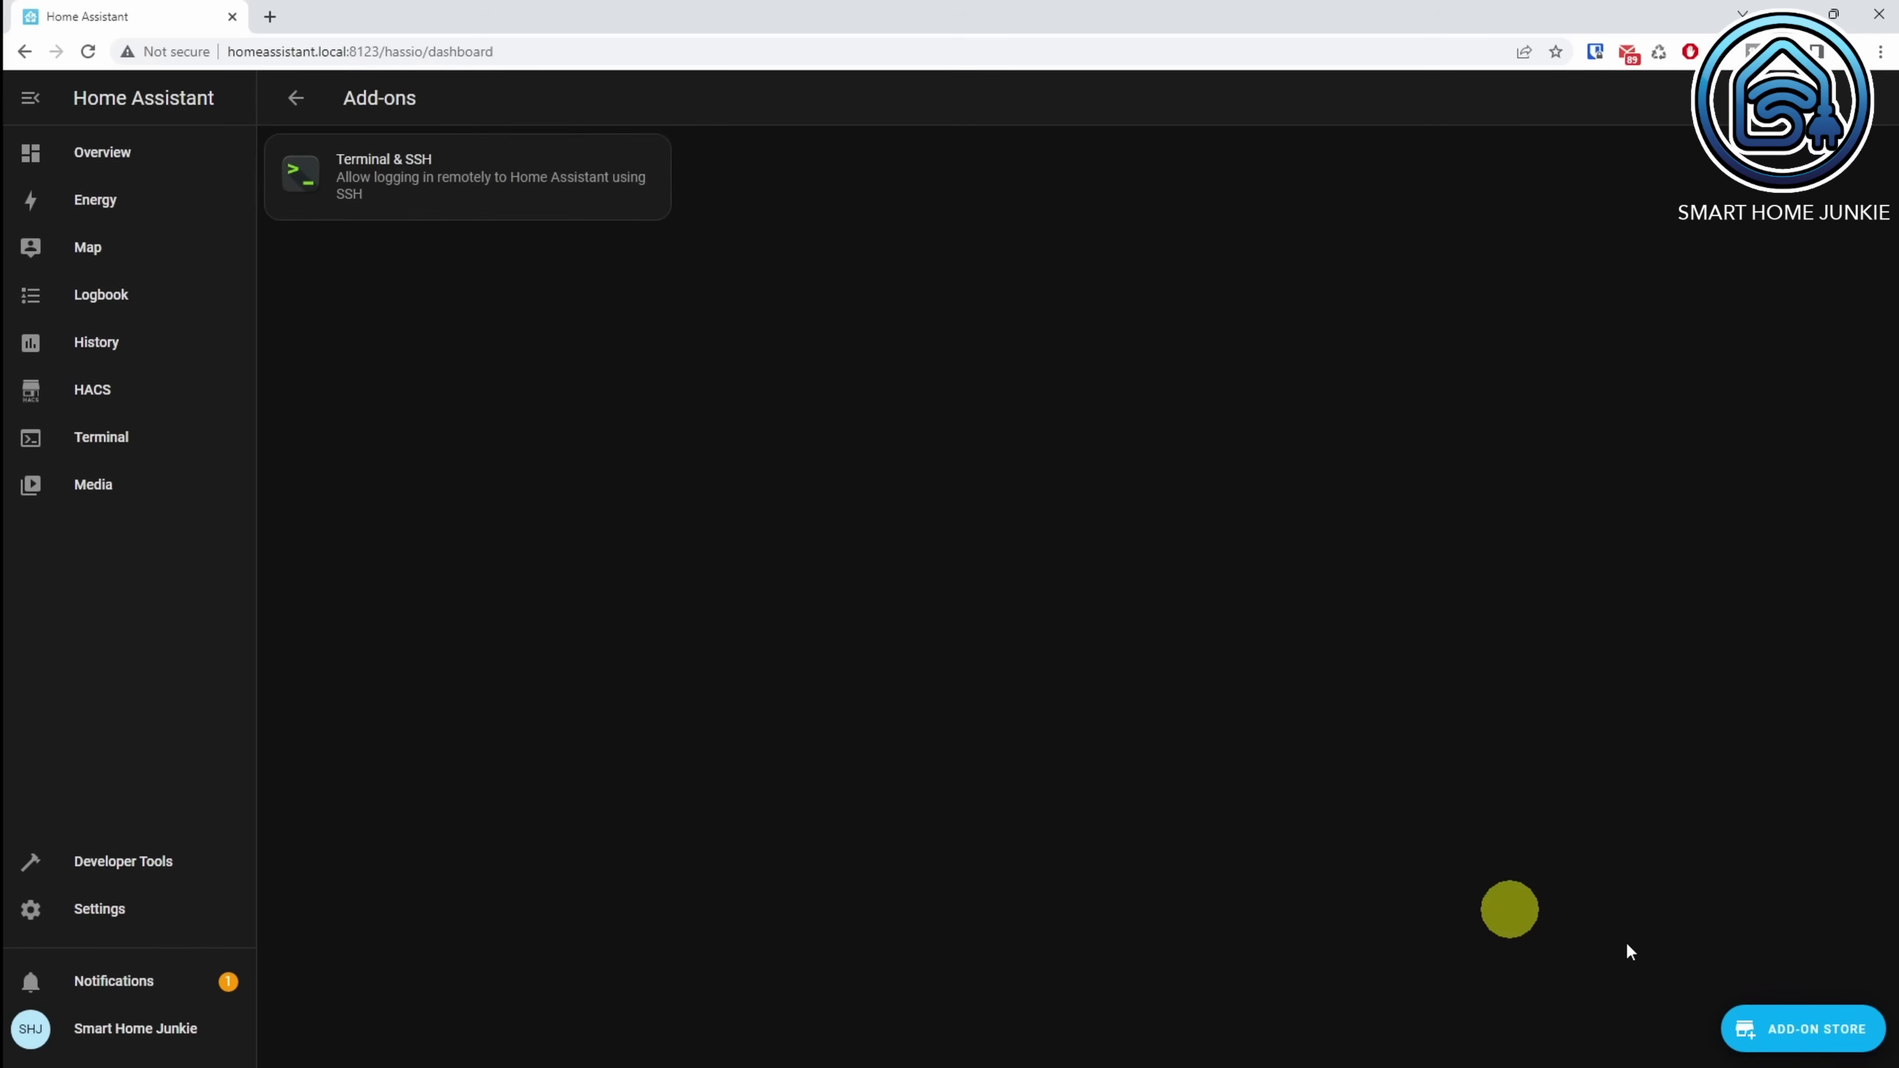
{"action": "left_click", "coordinate": [1801, 1035]}
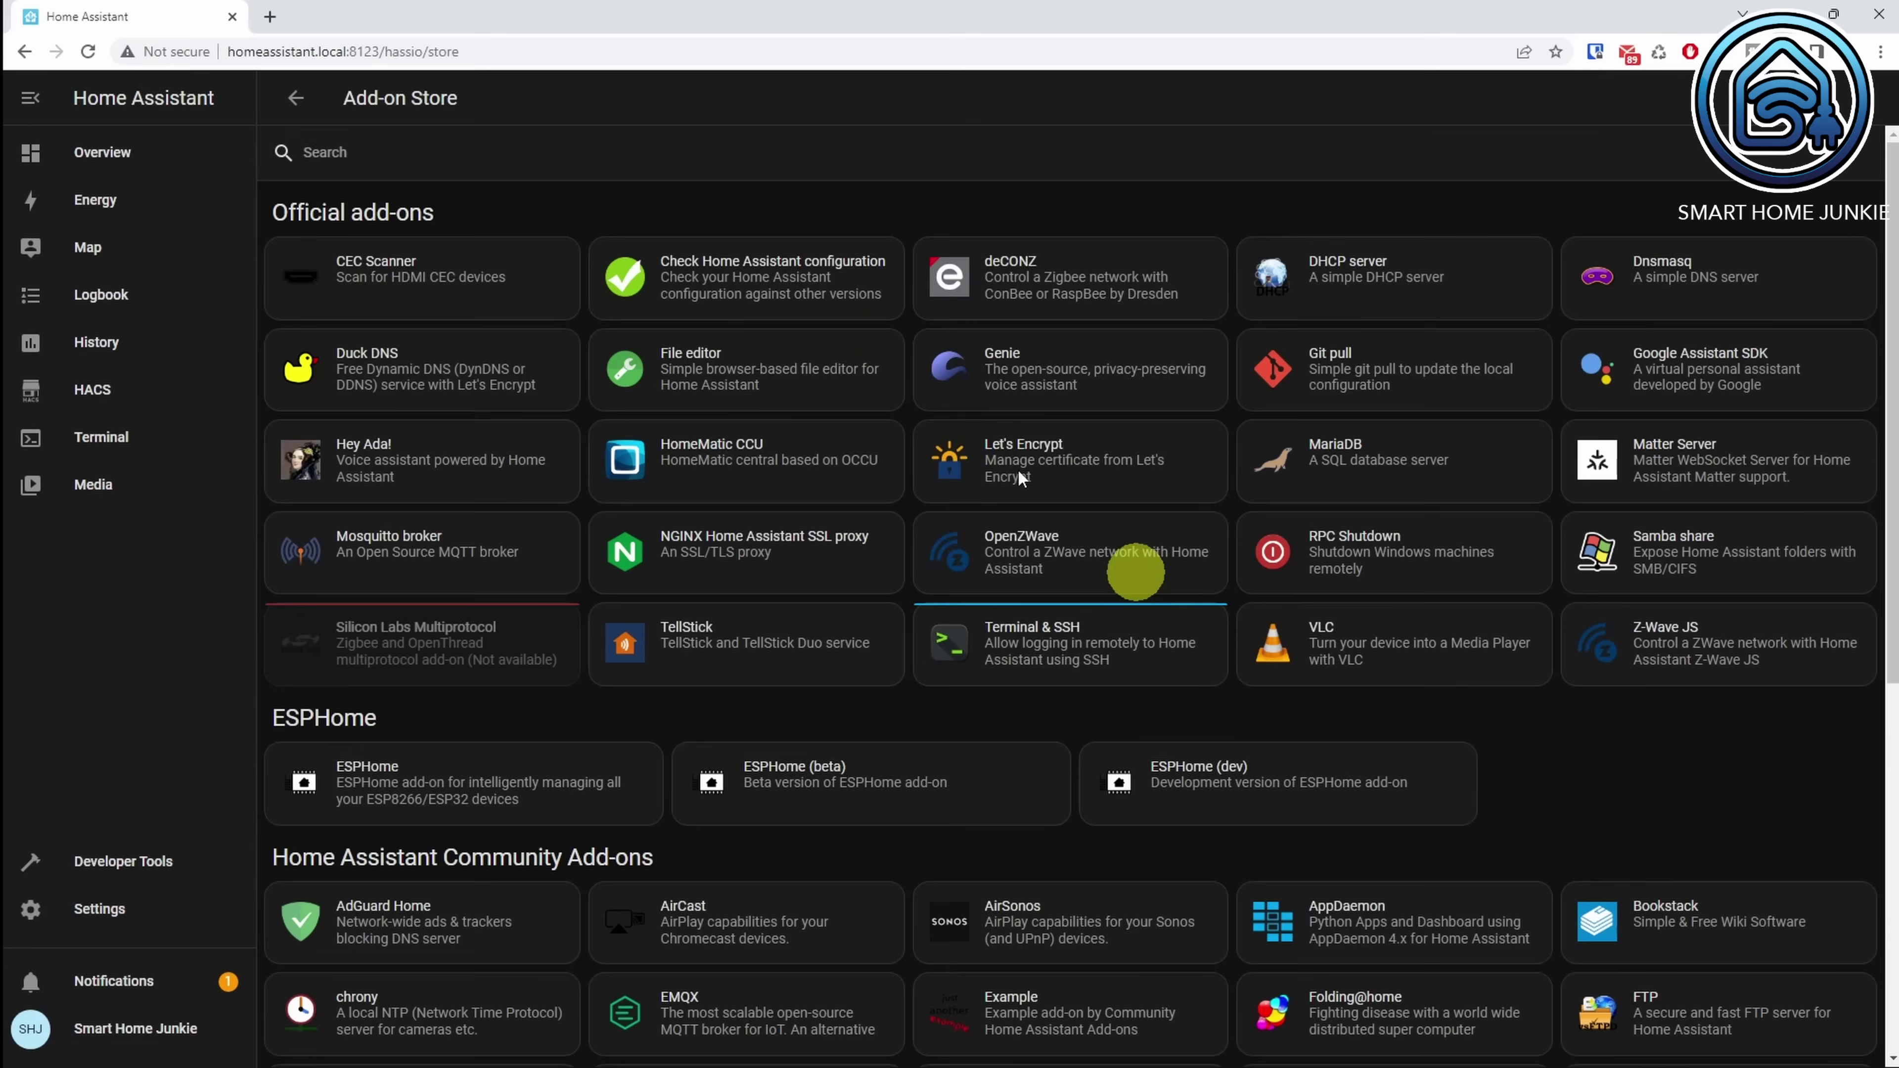
{"action": "left_click", "coordinate": [583, 152]}
{"action": "type", "text": "studio code"}
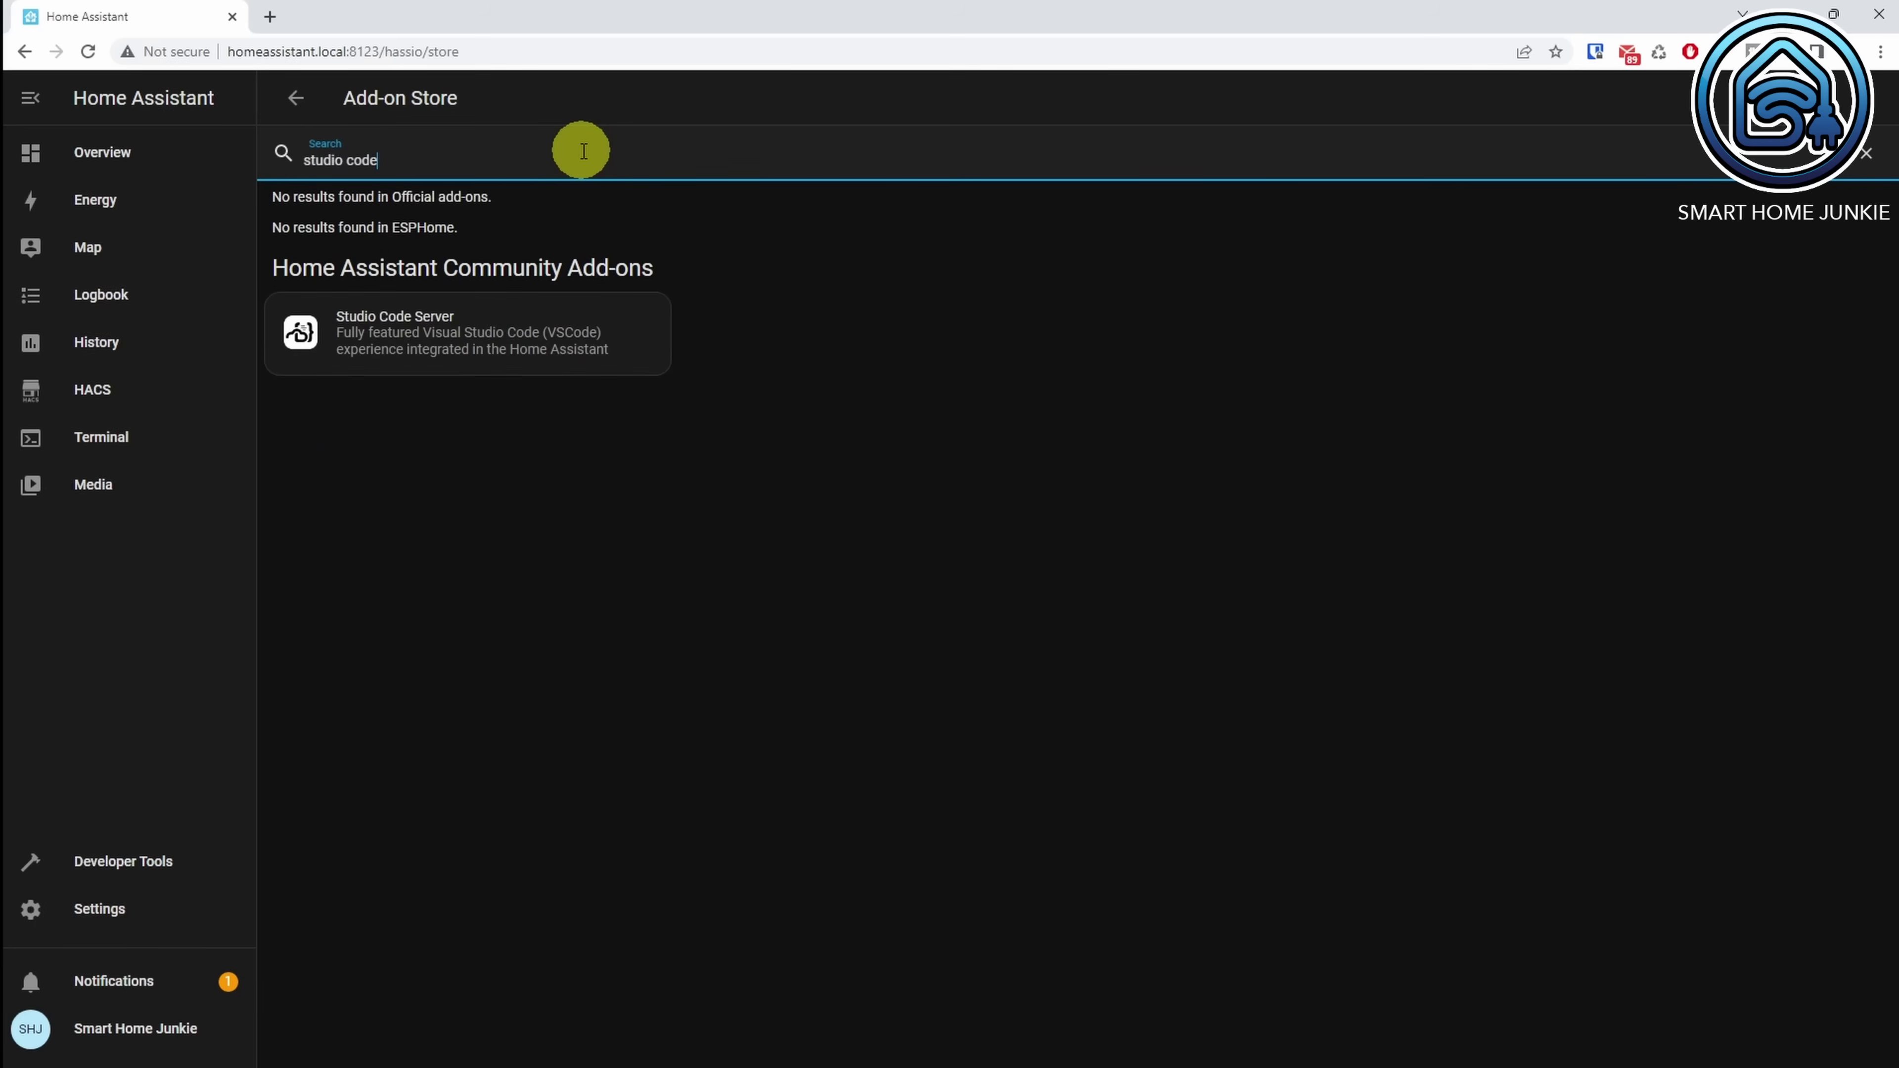
{"action": "left_click", "coordinate": [480, 328]}
{"action": "left_click", "coordinate": [616, 447]}
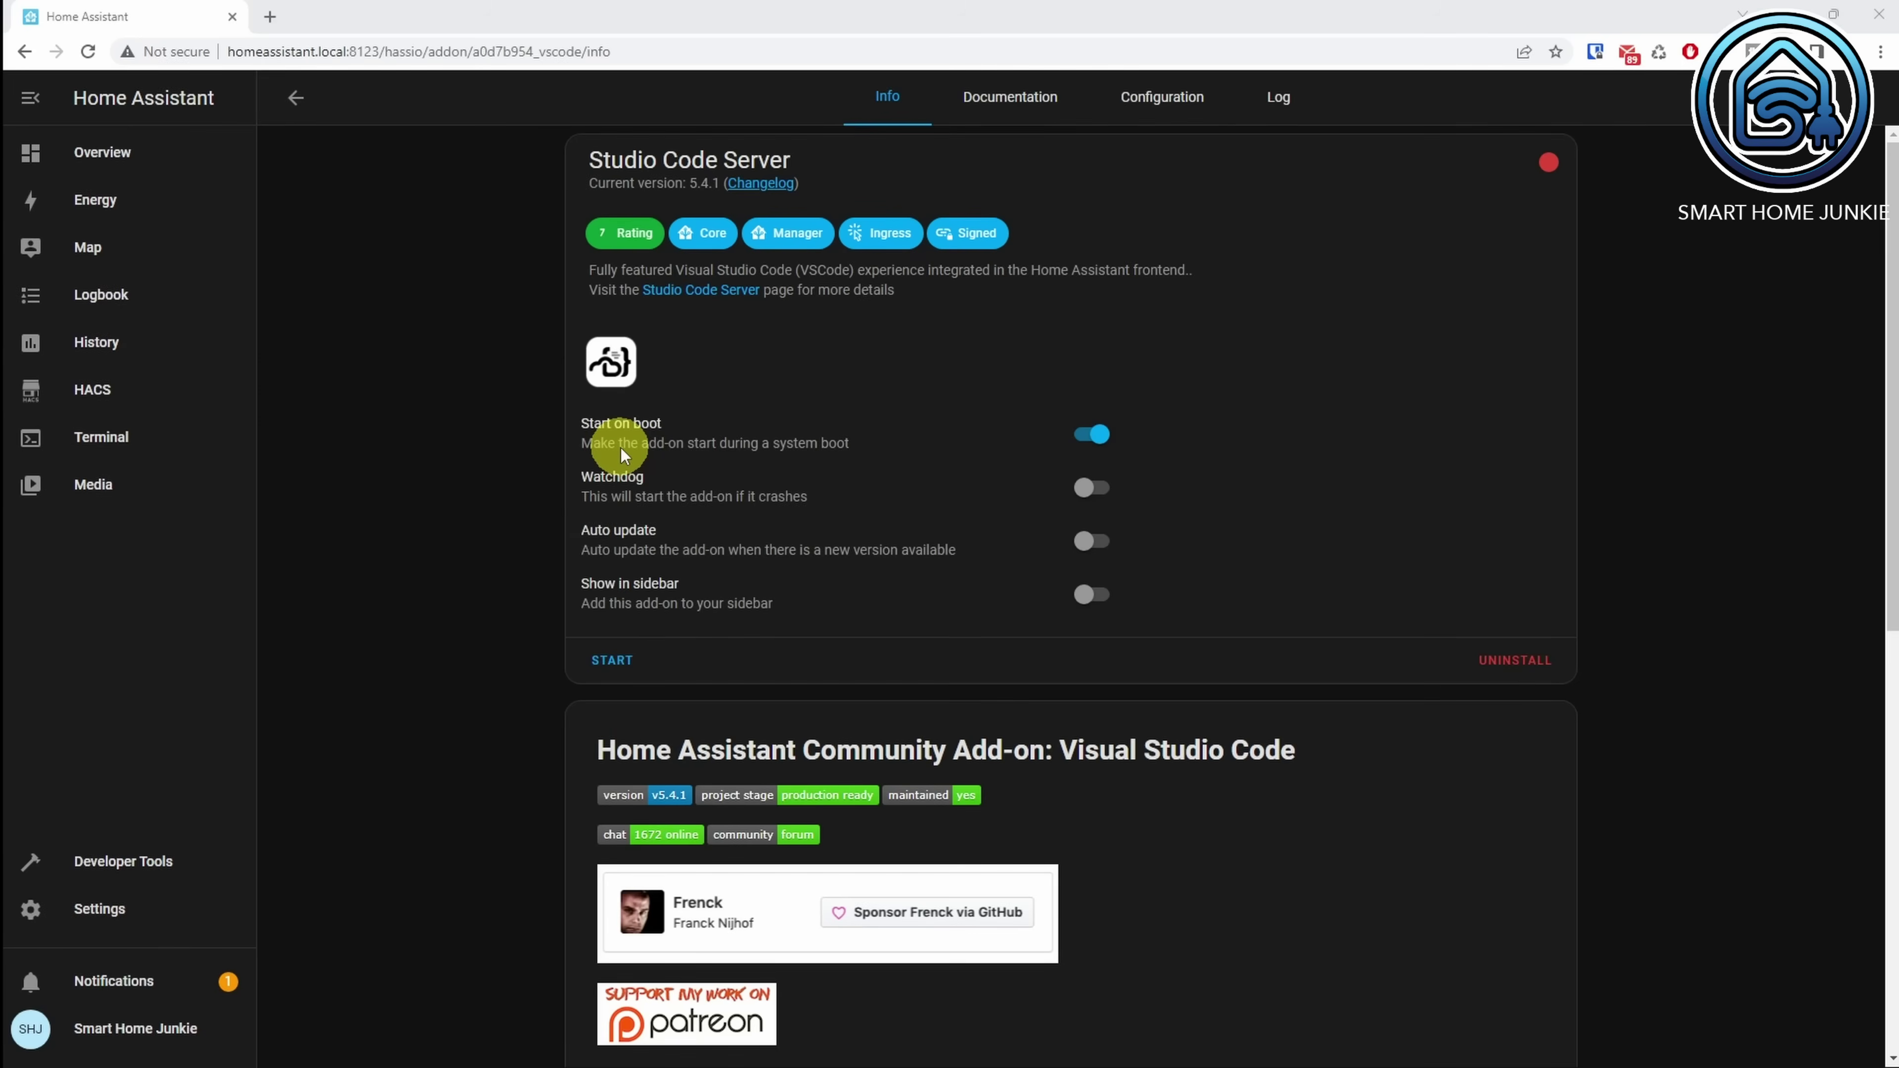
Step: Enable Watchdog, Auto update and Show in sidebar, then open Studio Code Server from the sidebar
{"action": "left_click", "coordinate": [1085, 489]}
{"action": "left_click", "coordinate": [1088, 541]}
{"action": "left_click", "coordinate": [1083, 597]}
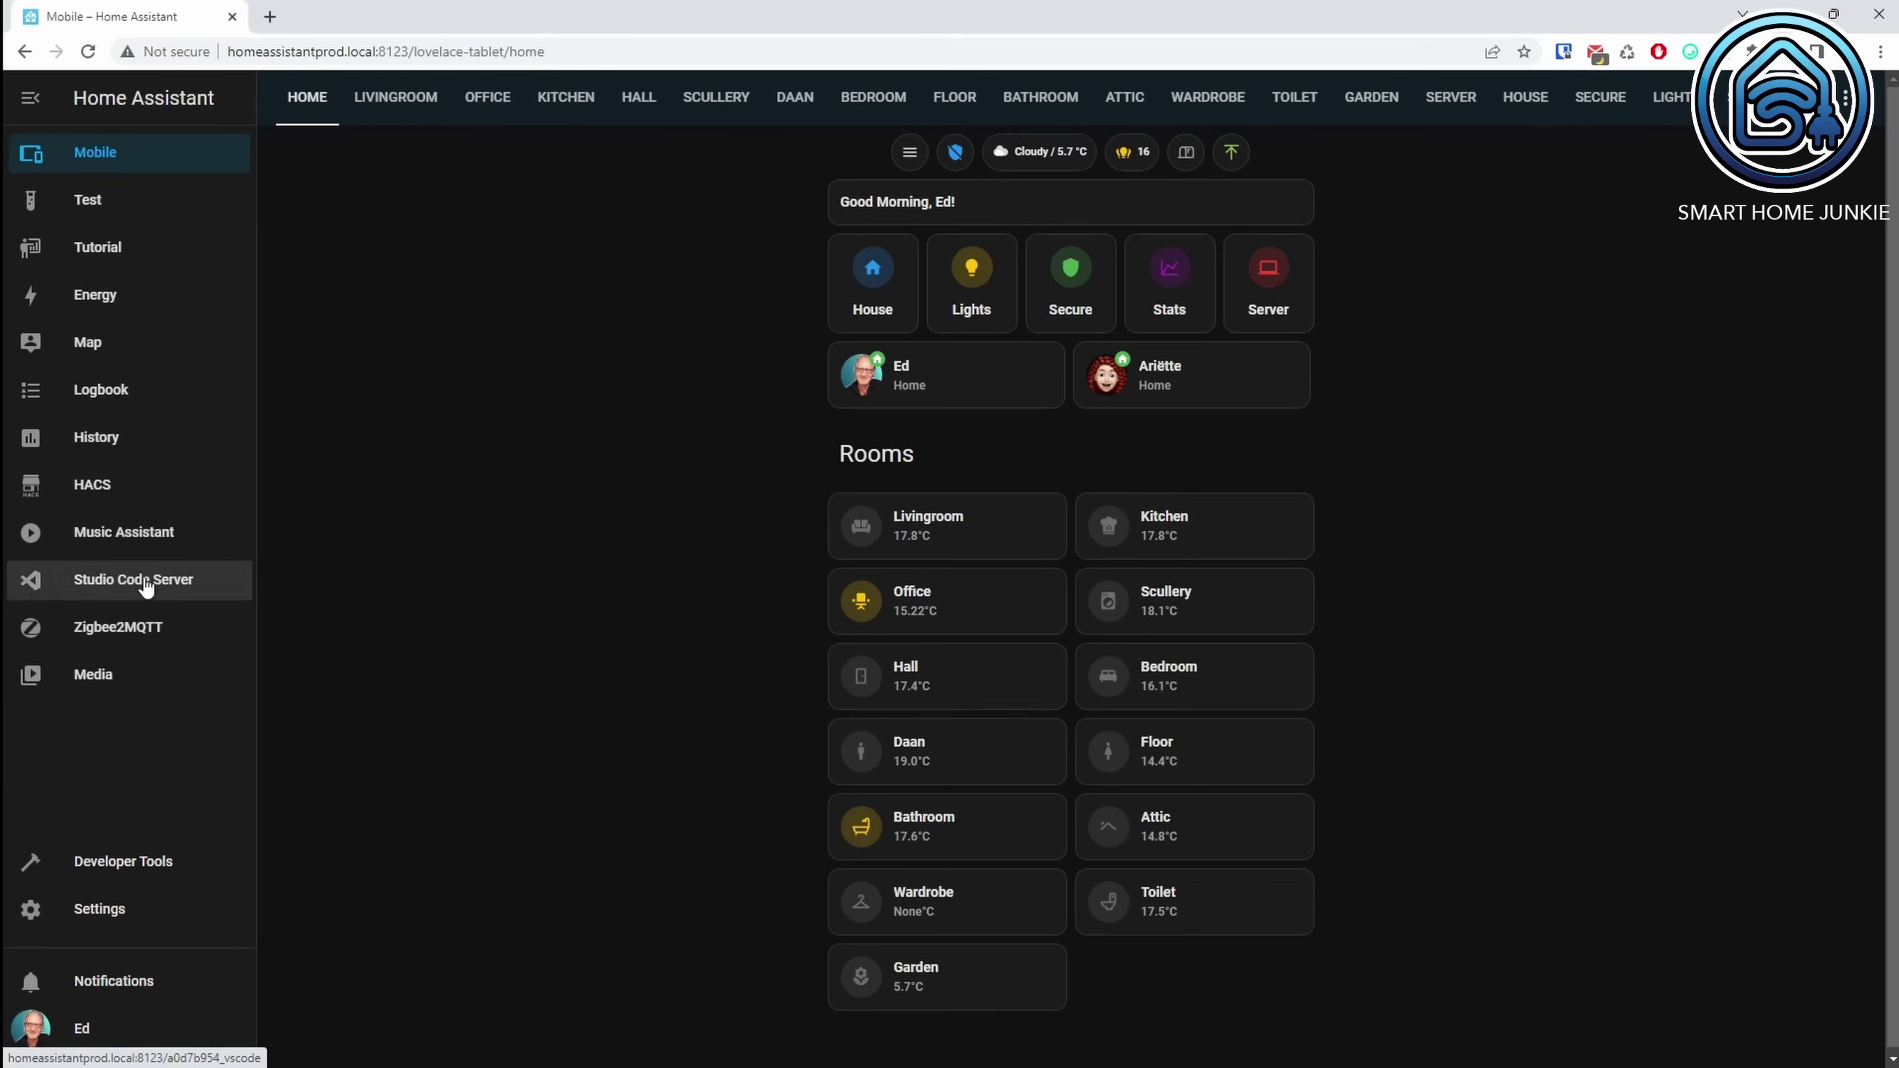
{"action": "left_click", "coordinate": [146, 588]}
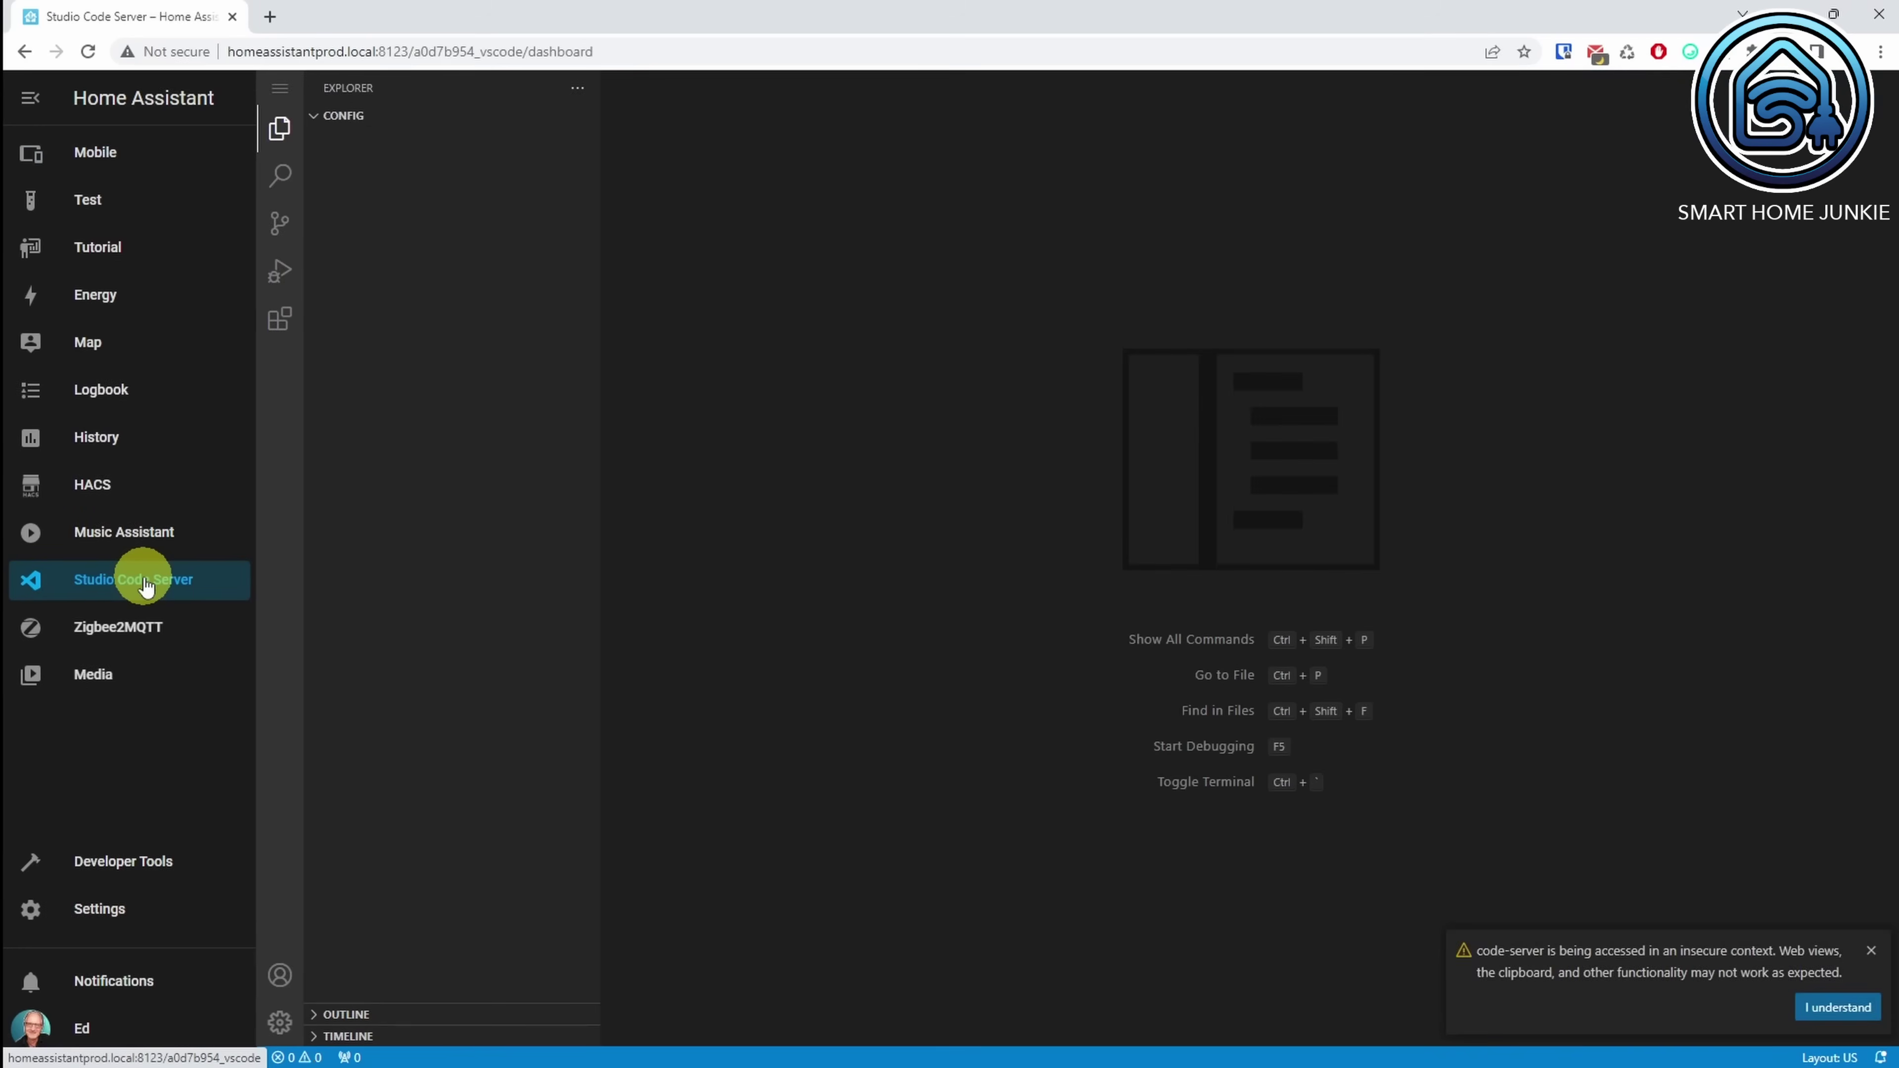
Step: Open configuration.yaml and dismiss the insecure-context warning
{"action": "left_click", "coordinate": [391, 492]}
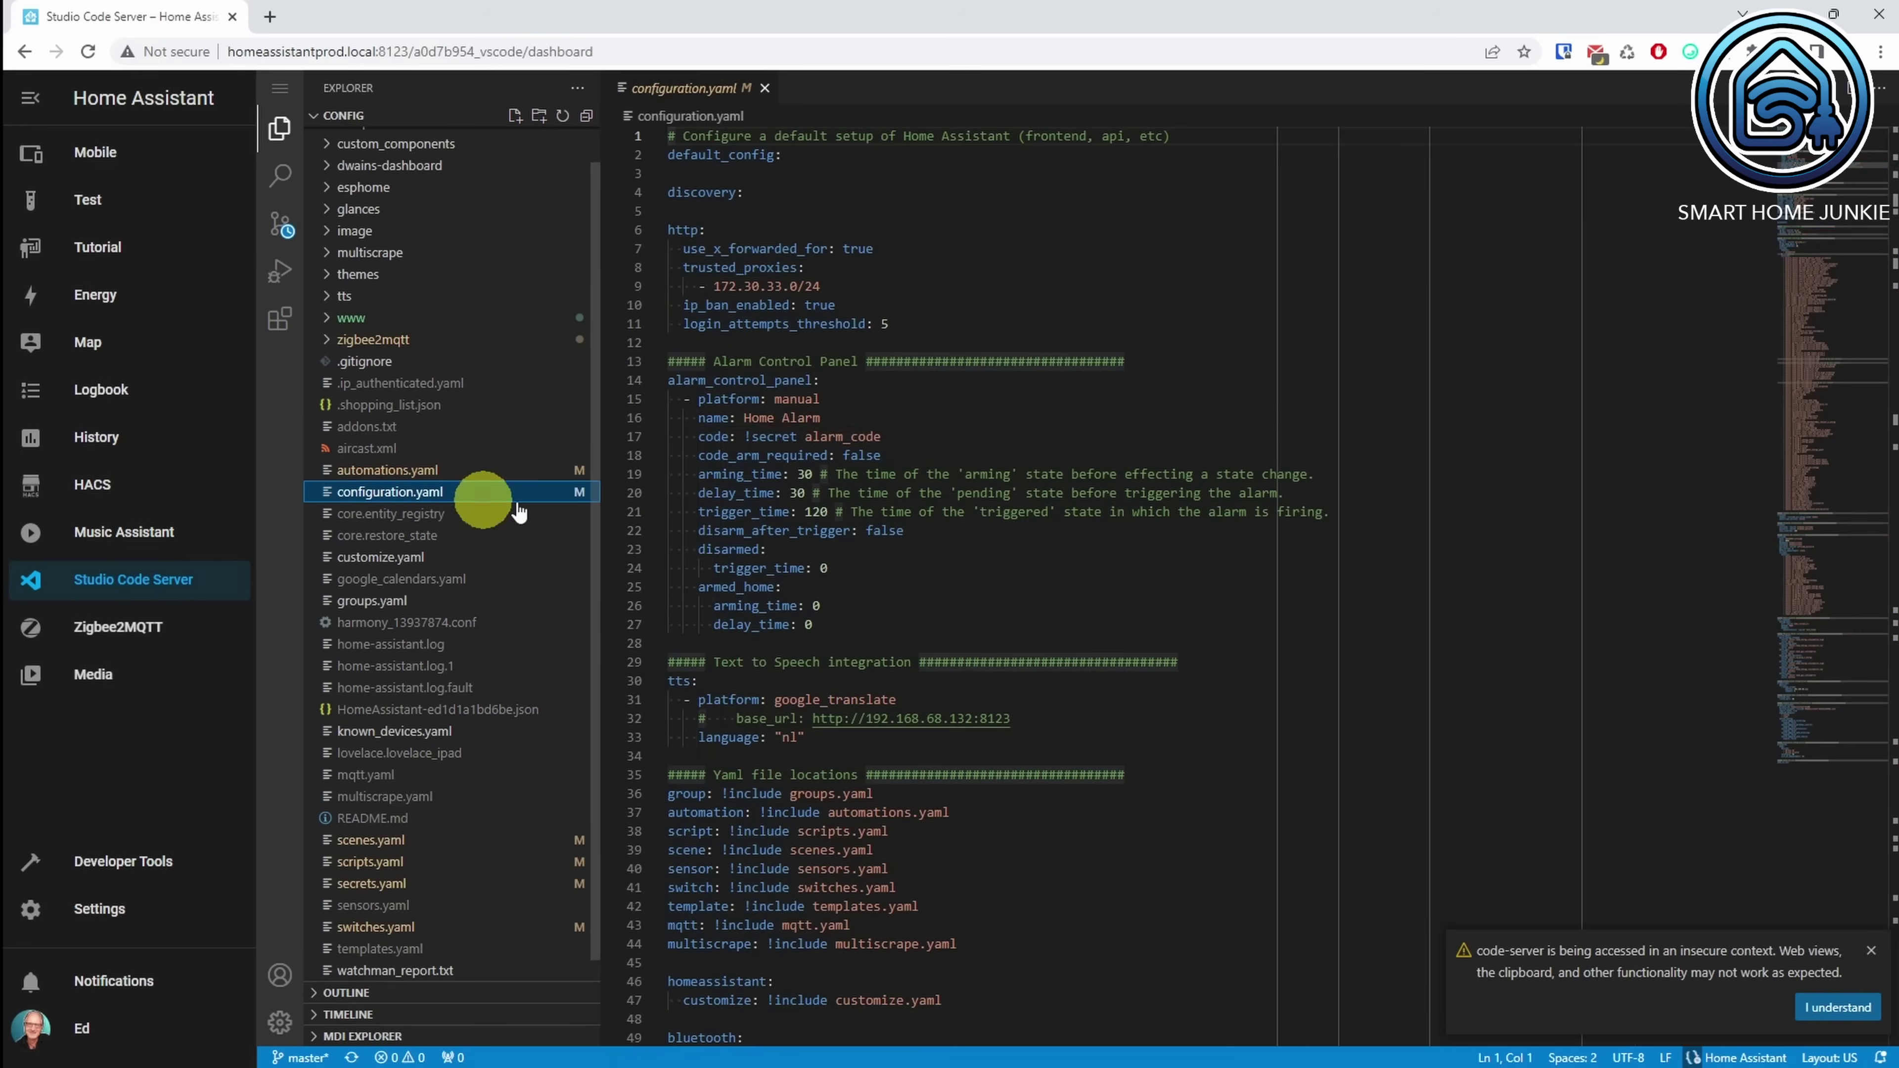
{"action": "left_click_drag", "start_coordinate": [1891, 150], "coordinate": [1887, 1017]}
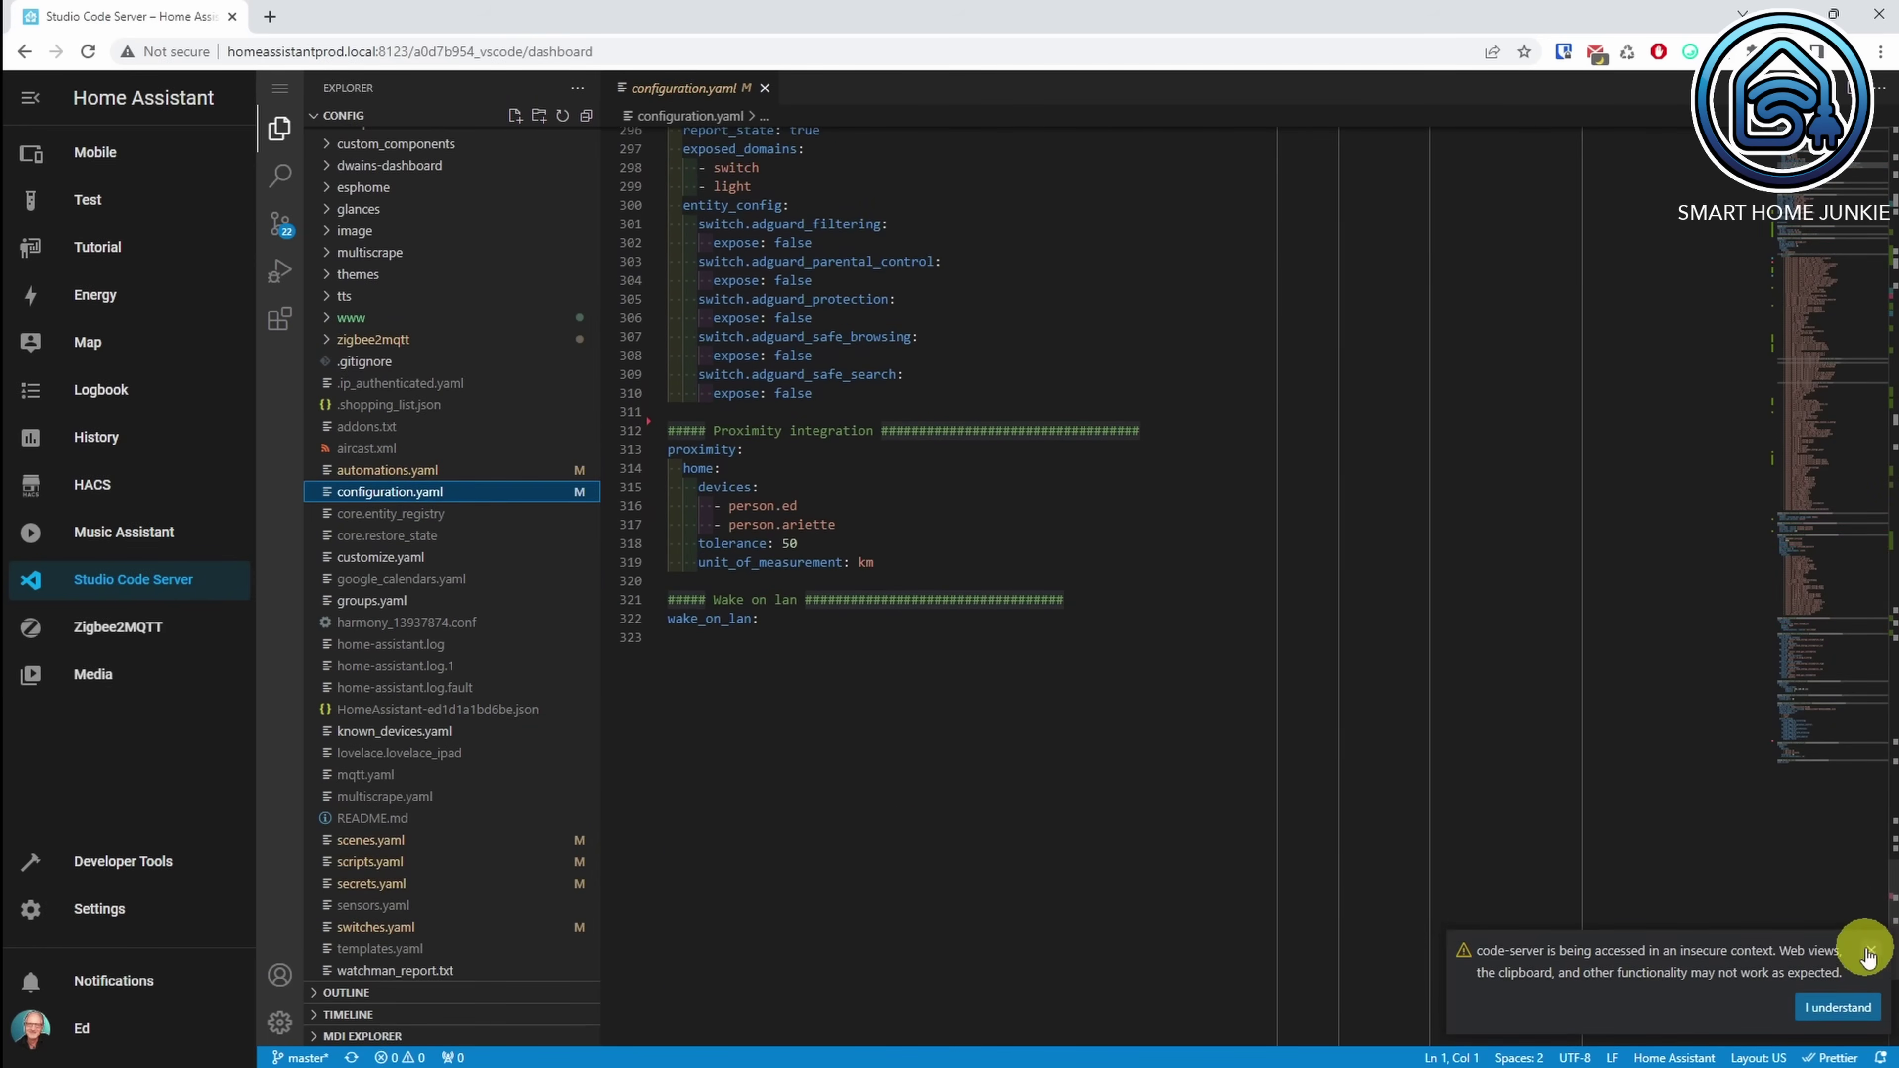
{"action": "left_click", "coordinate": [1838, 1007]}
{"action": "left_click", "coordinate": [793, 142]}
{"action": "key", "text": "Return"}
{"action": "key", "text": "Return"}
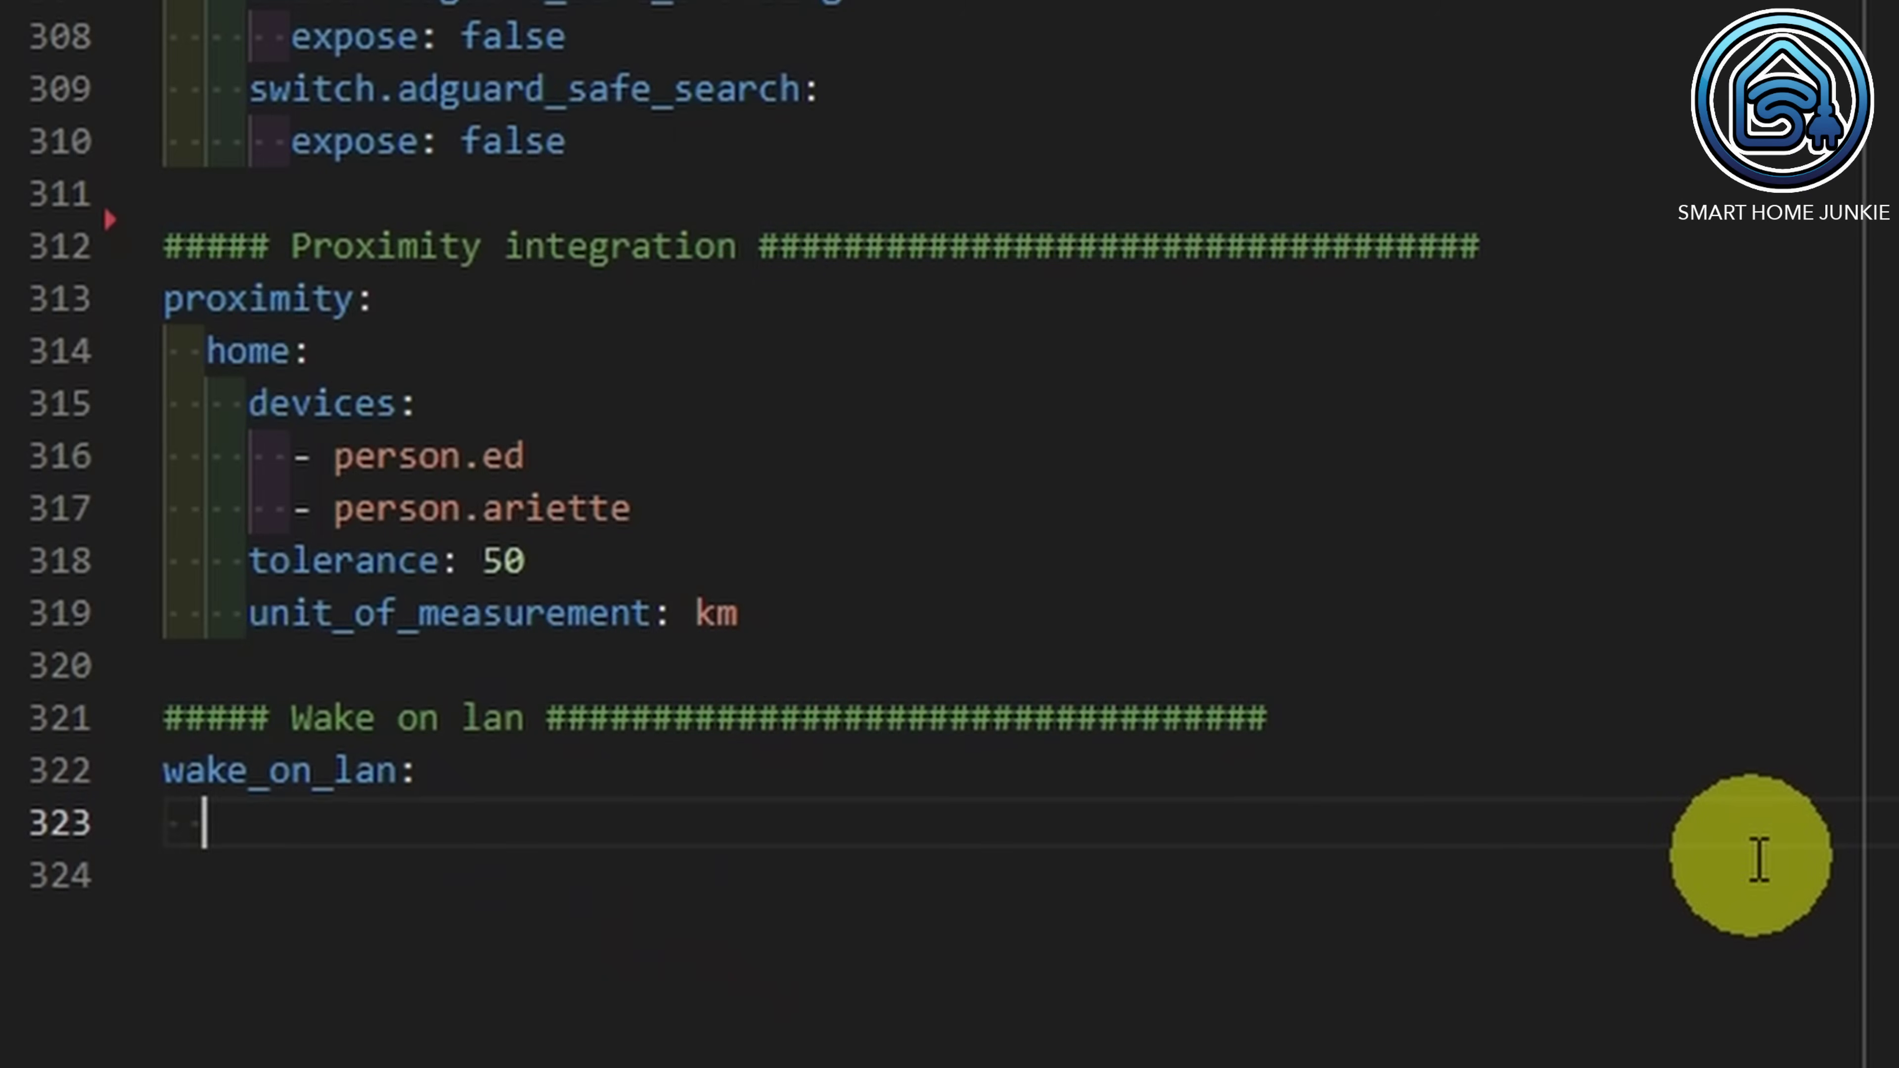
{"action": "key", "text": "BackSpace"}
{"action": "type", "text": "notify:"}
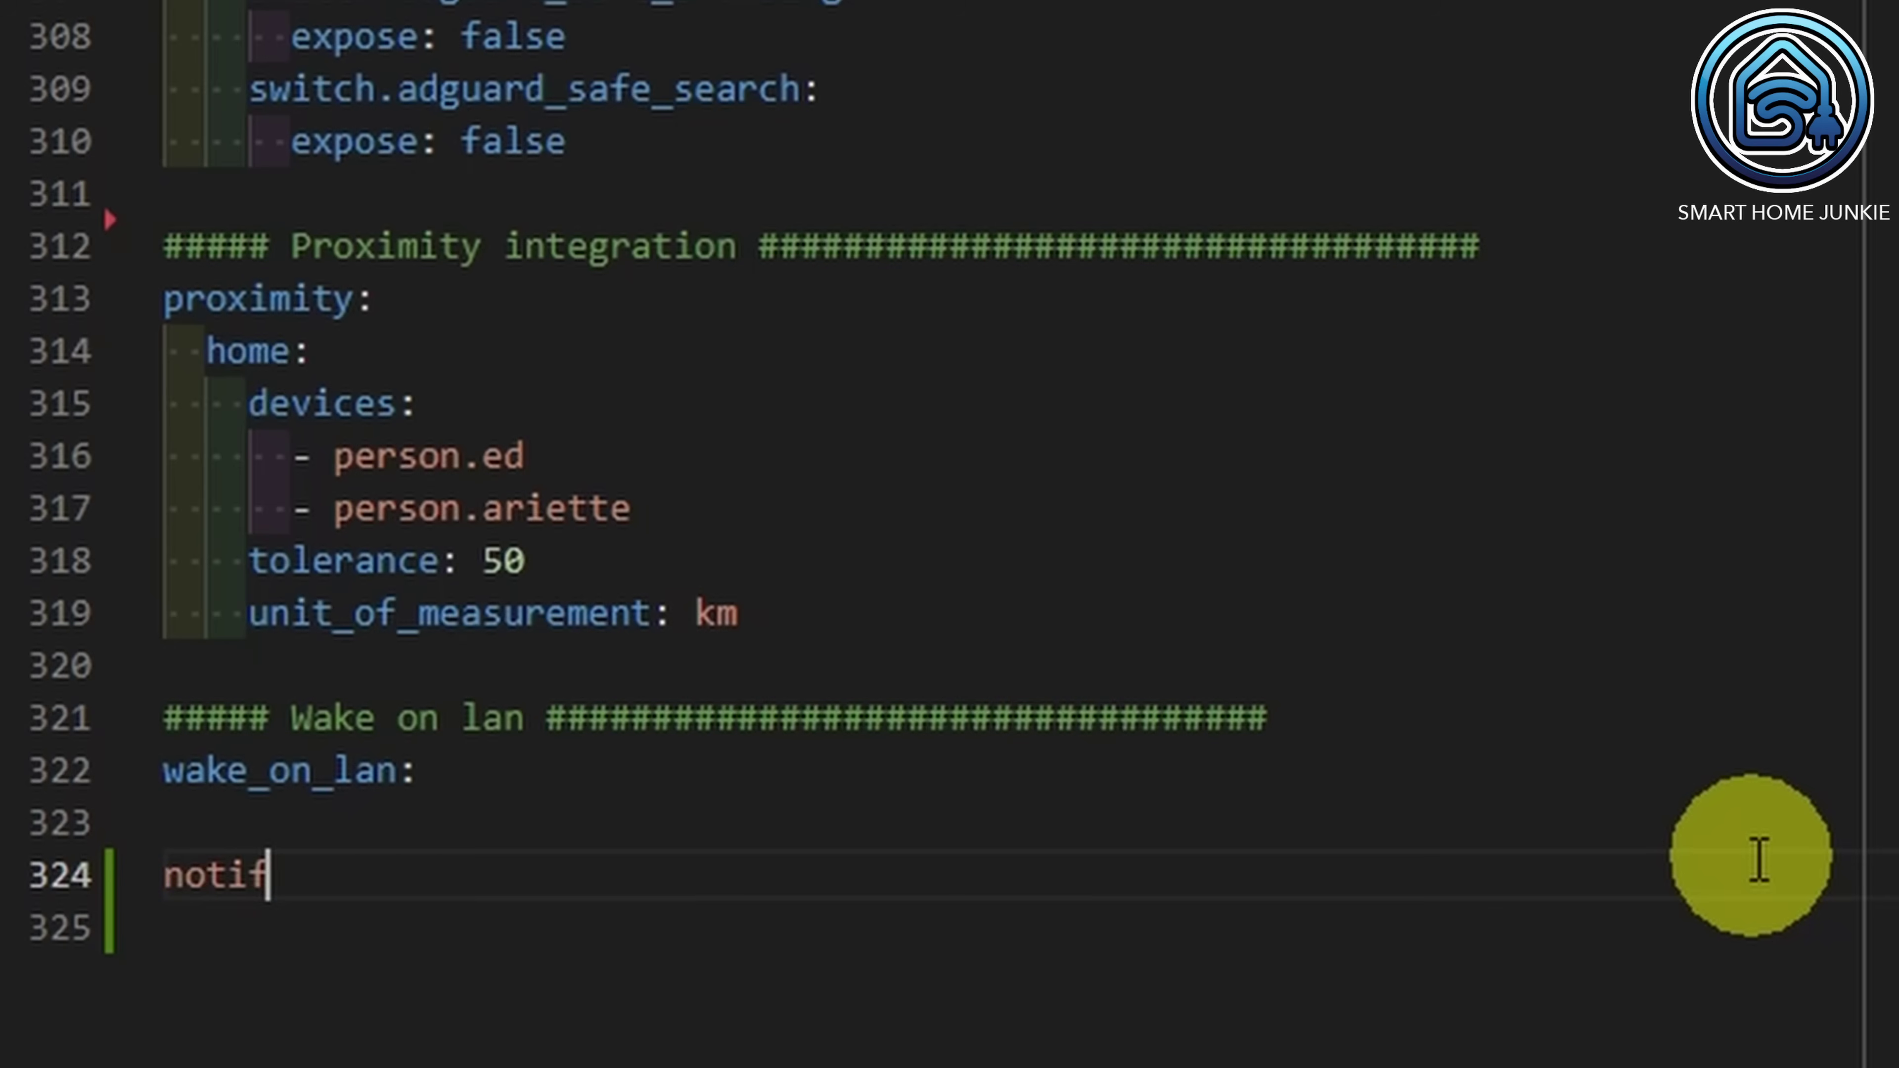
{"action": "key", "text": "Return"}
{"action": "type", "text": "- name: Wh"}
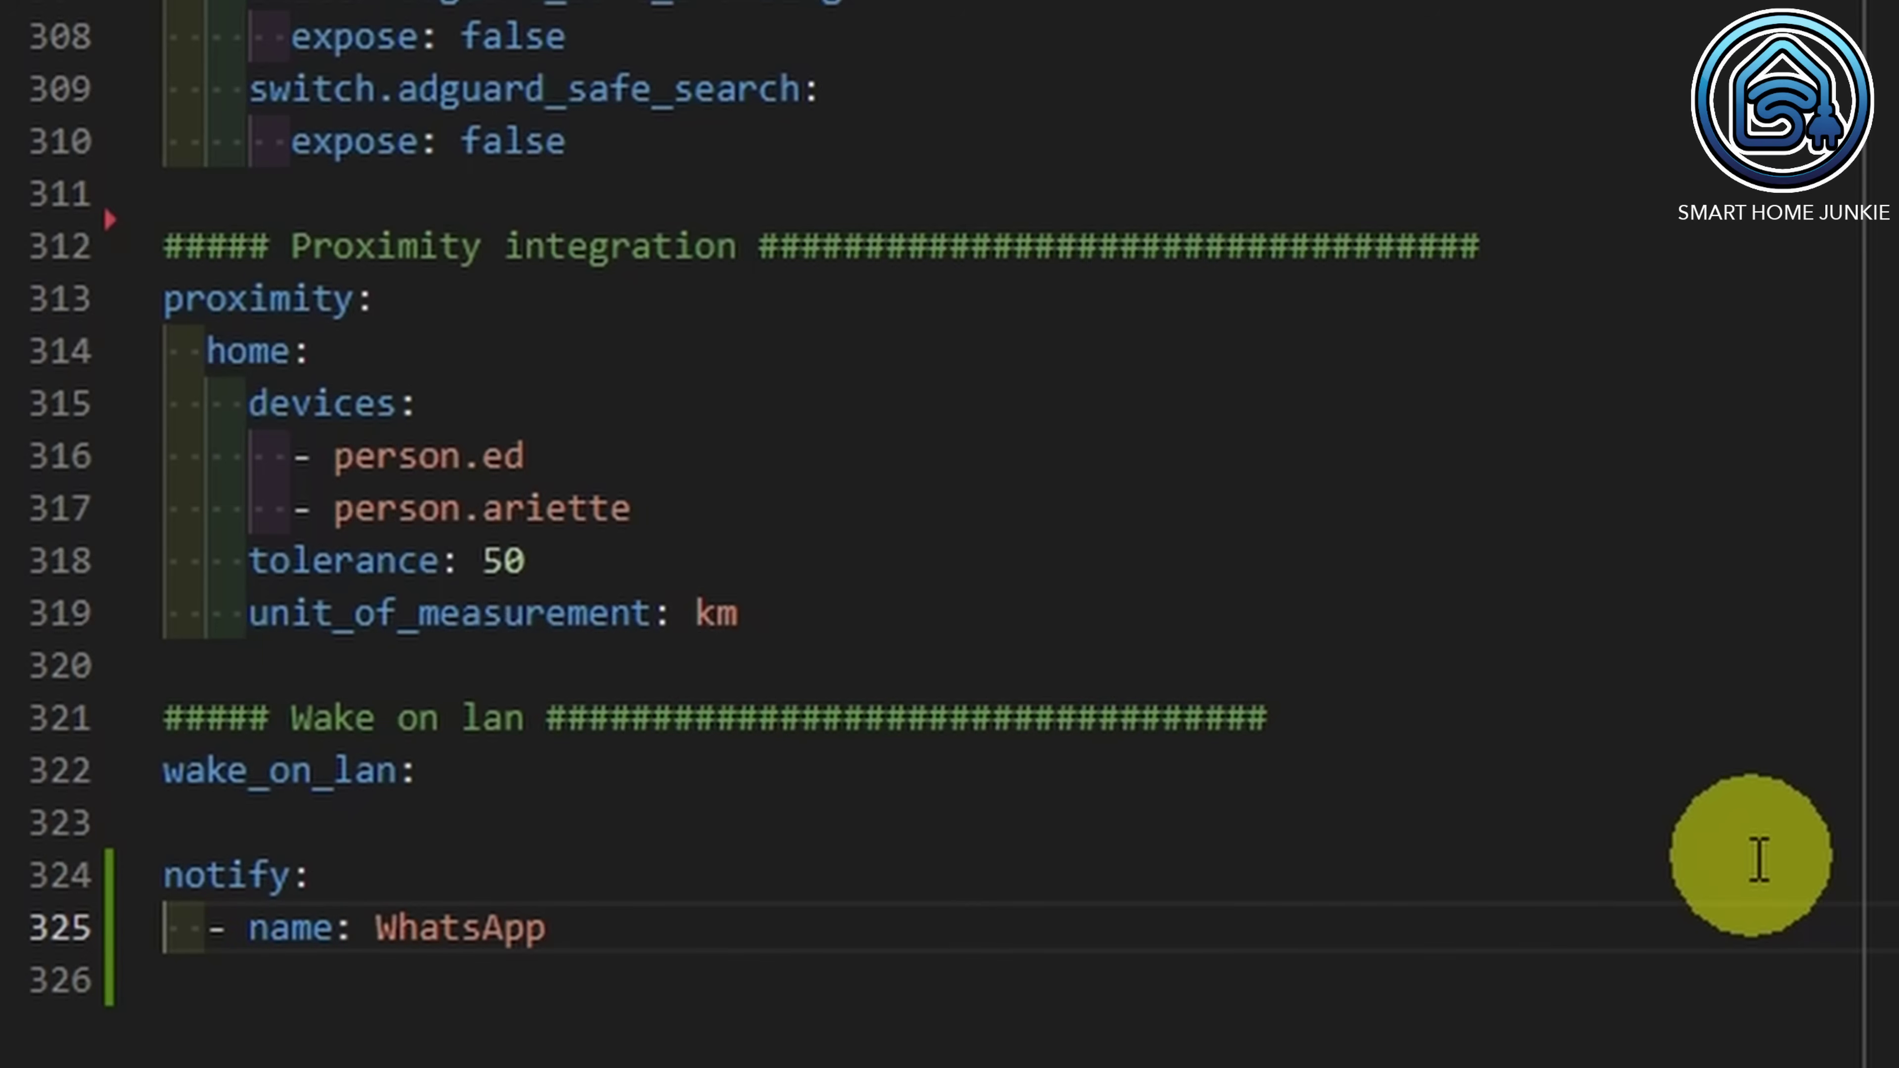
{"action": "type", "text": "atsApp"}
{"action": "key", "text": "Return"}
{"action": "type", "text": "platform: rest"}
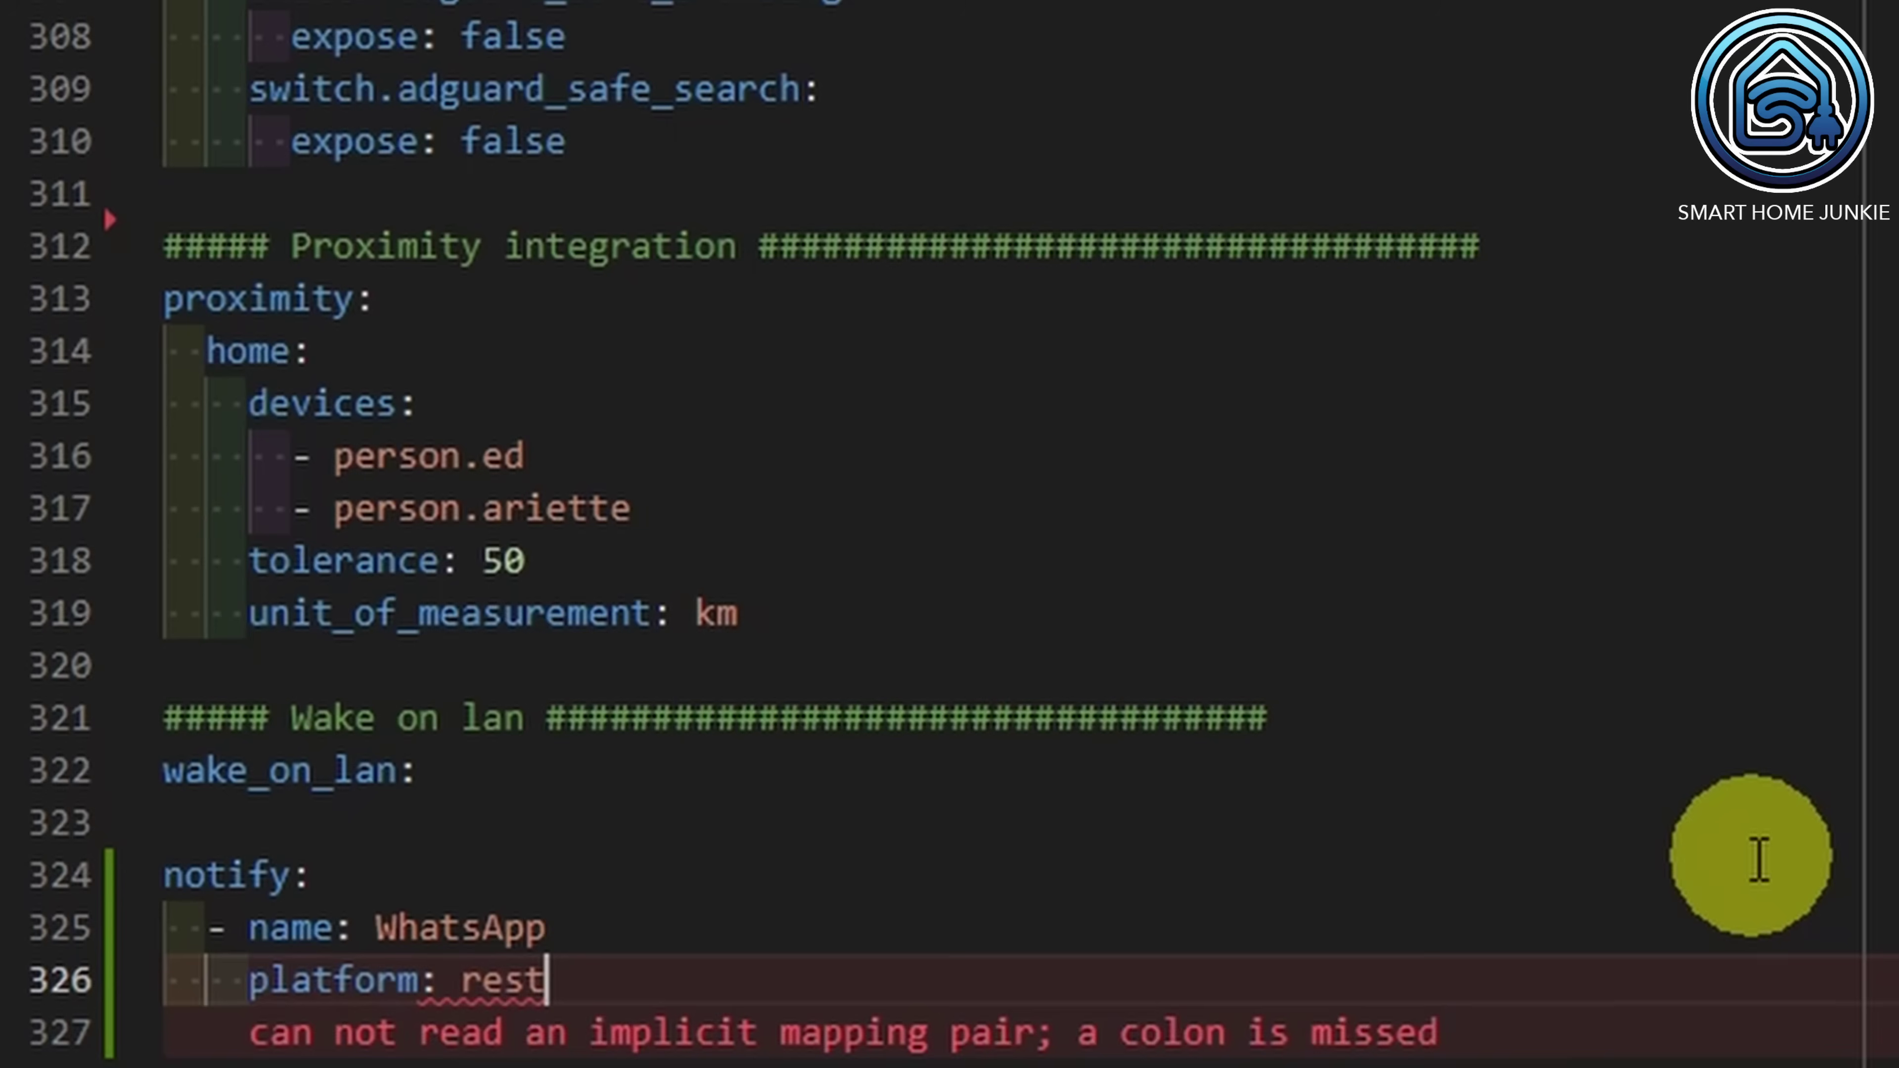
{"action": "key", "text": "Return"}
{"action": "type", "text": "resou"}
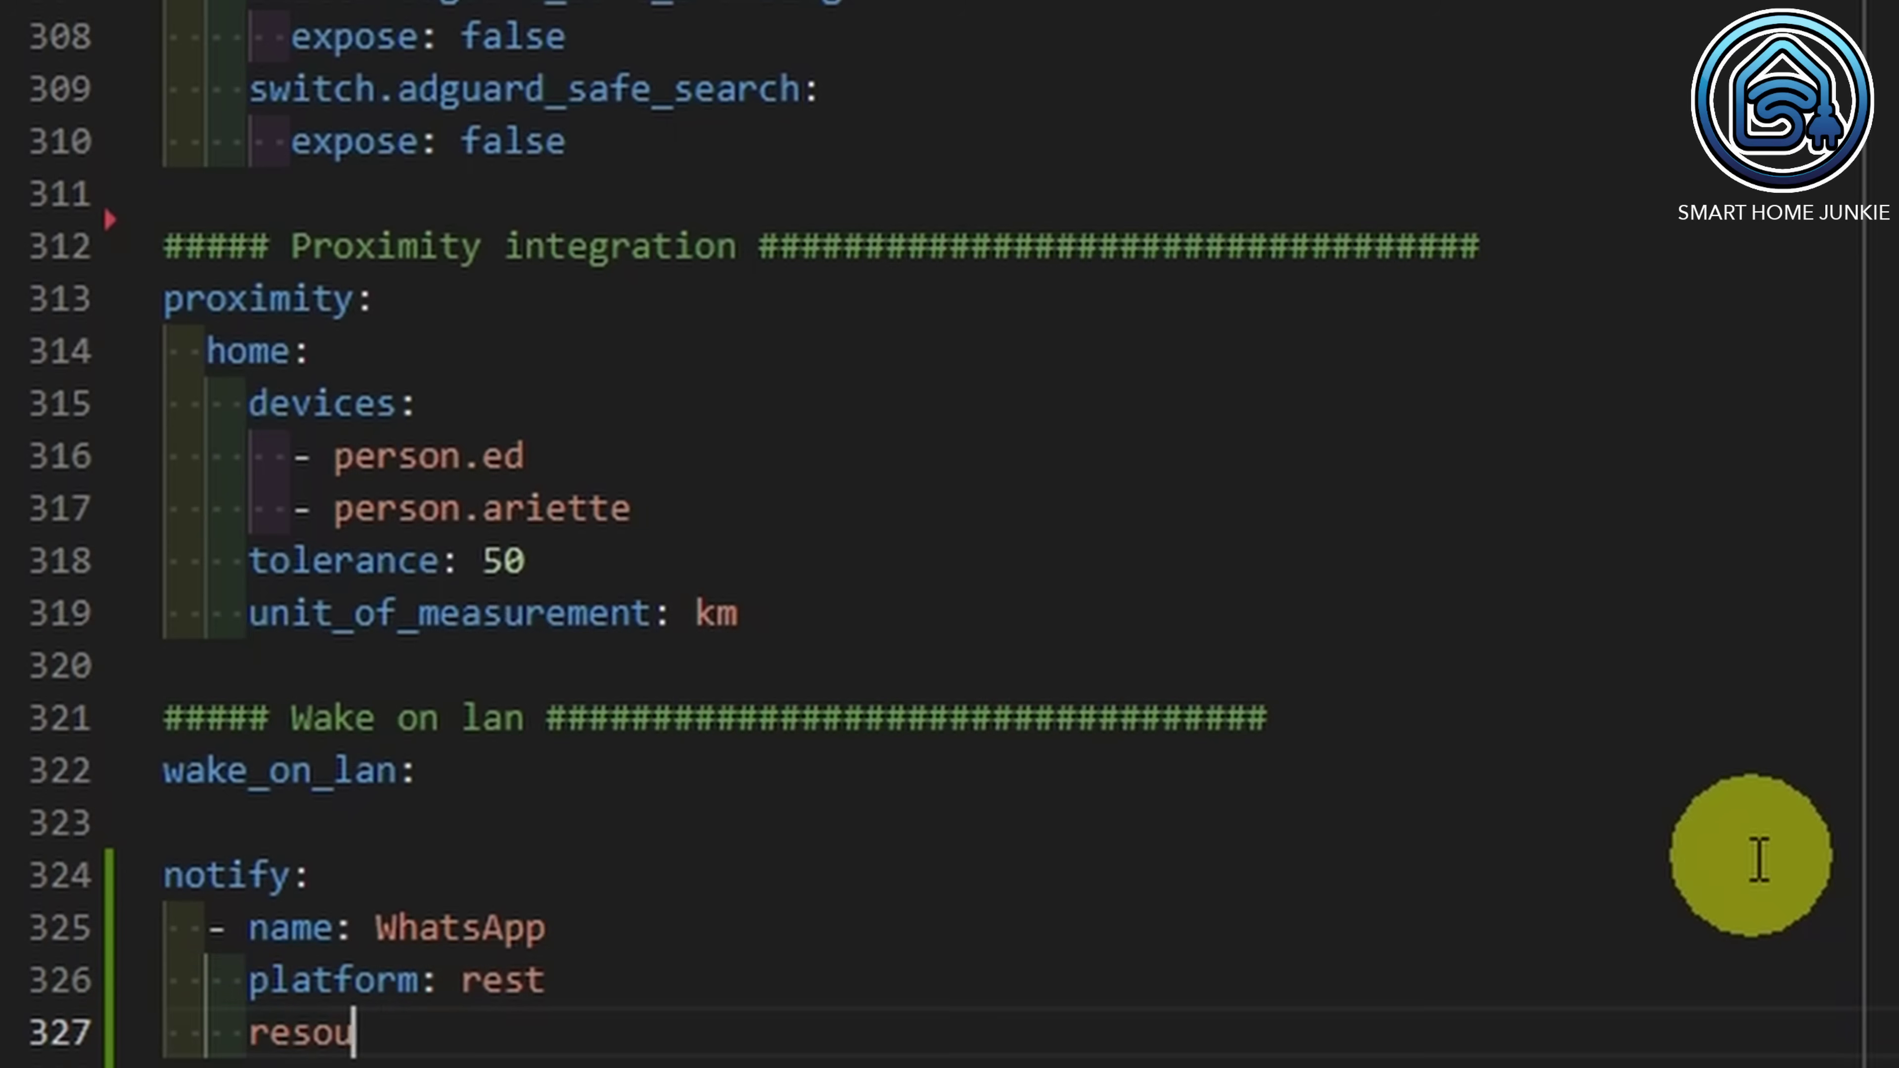
{"action": "type", "text": "rce: https:"}
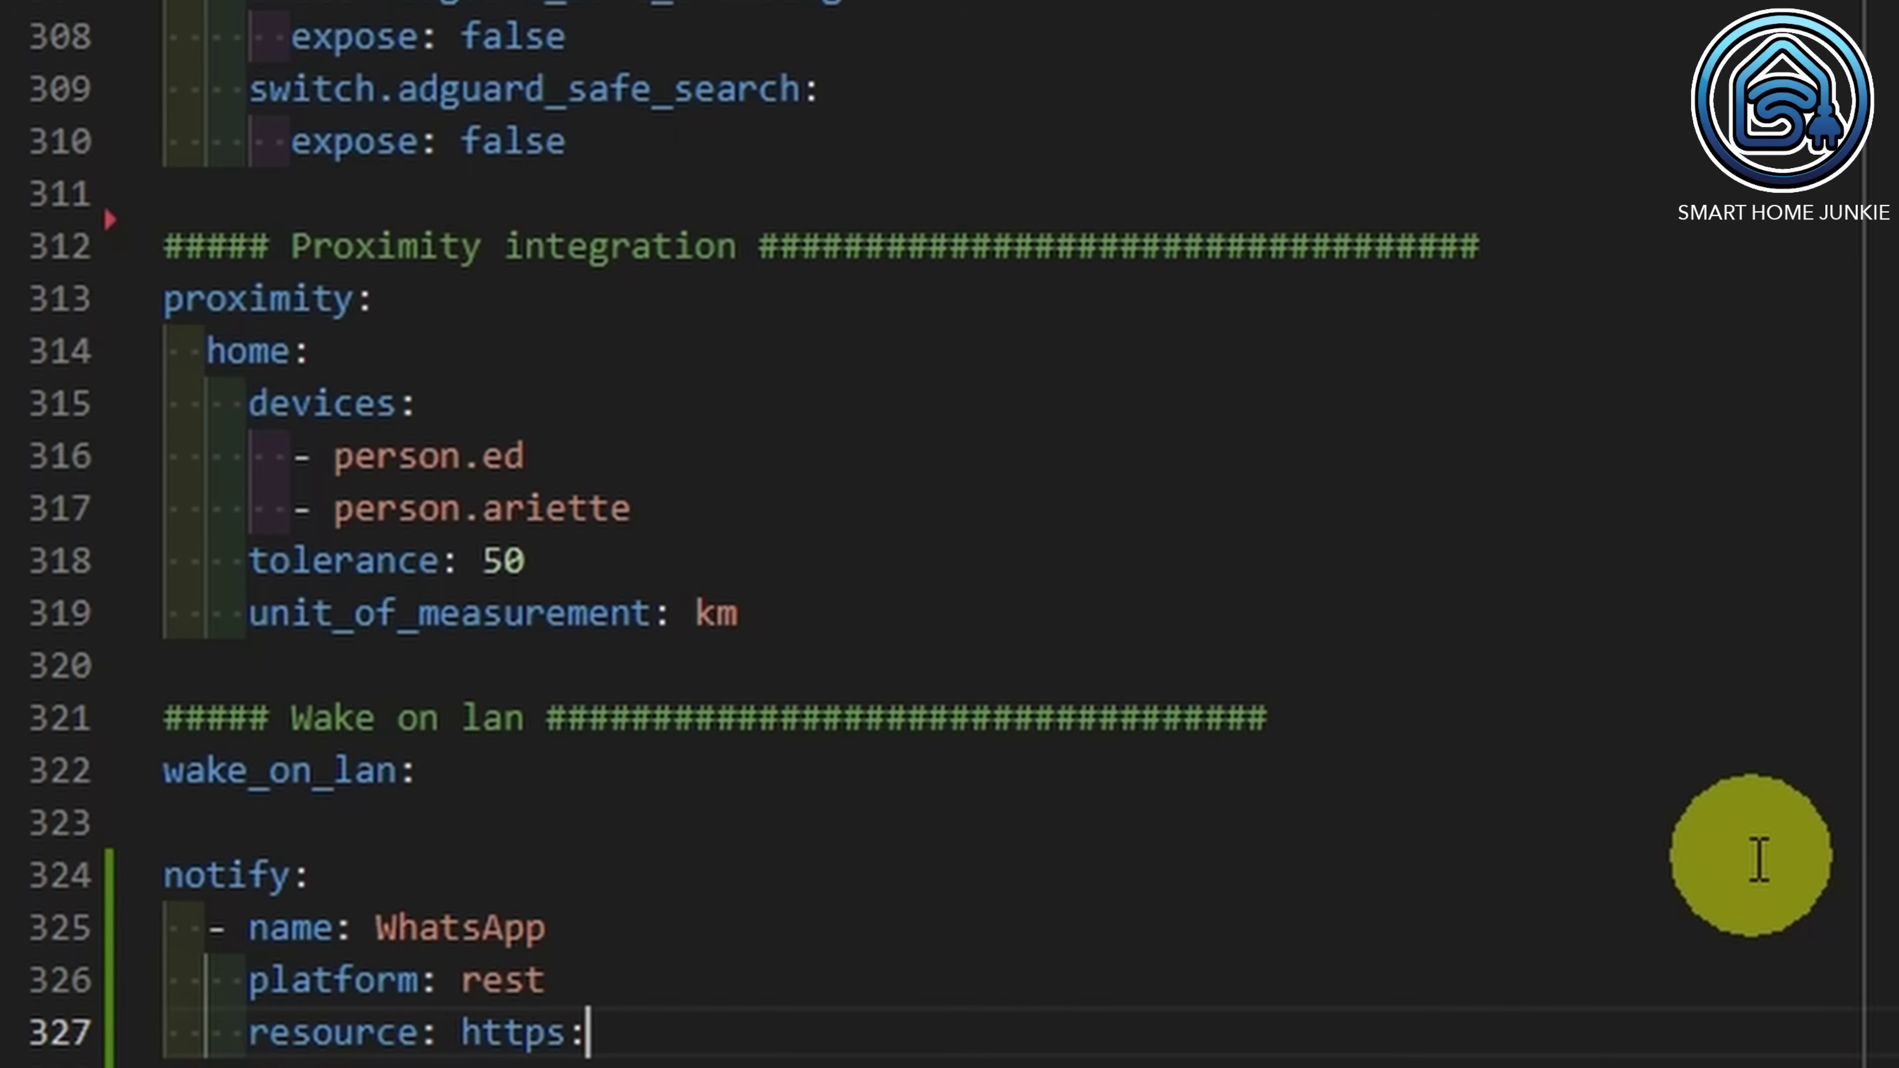
{"action": "type", "text": "//api.callm"}
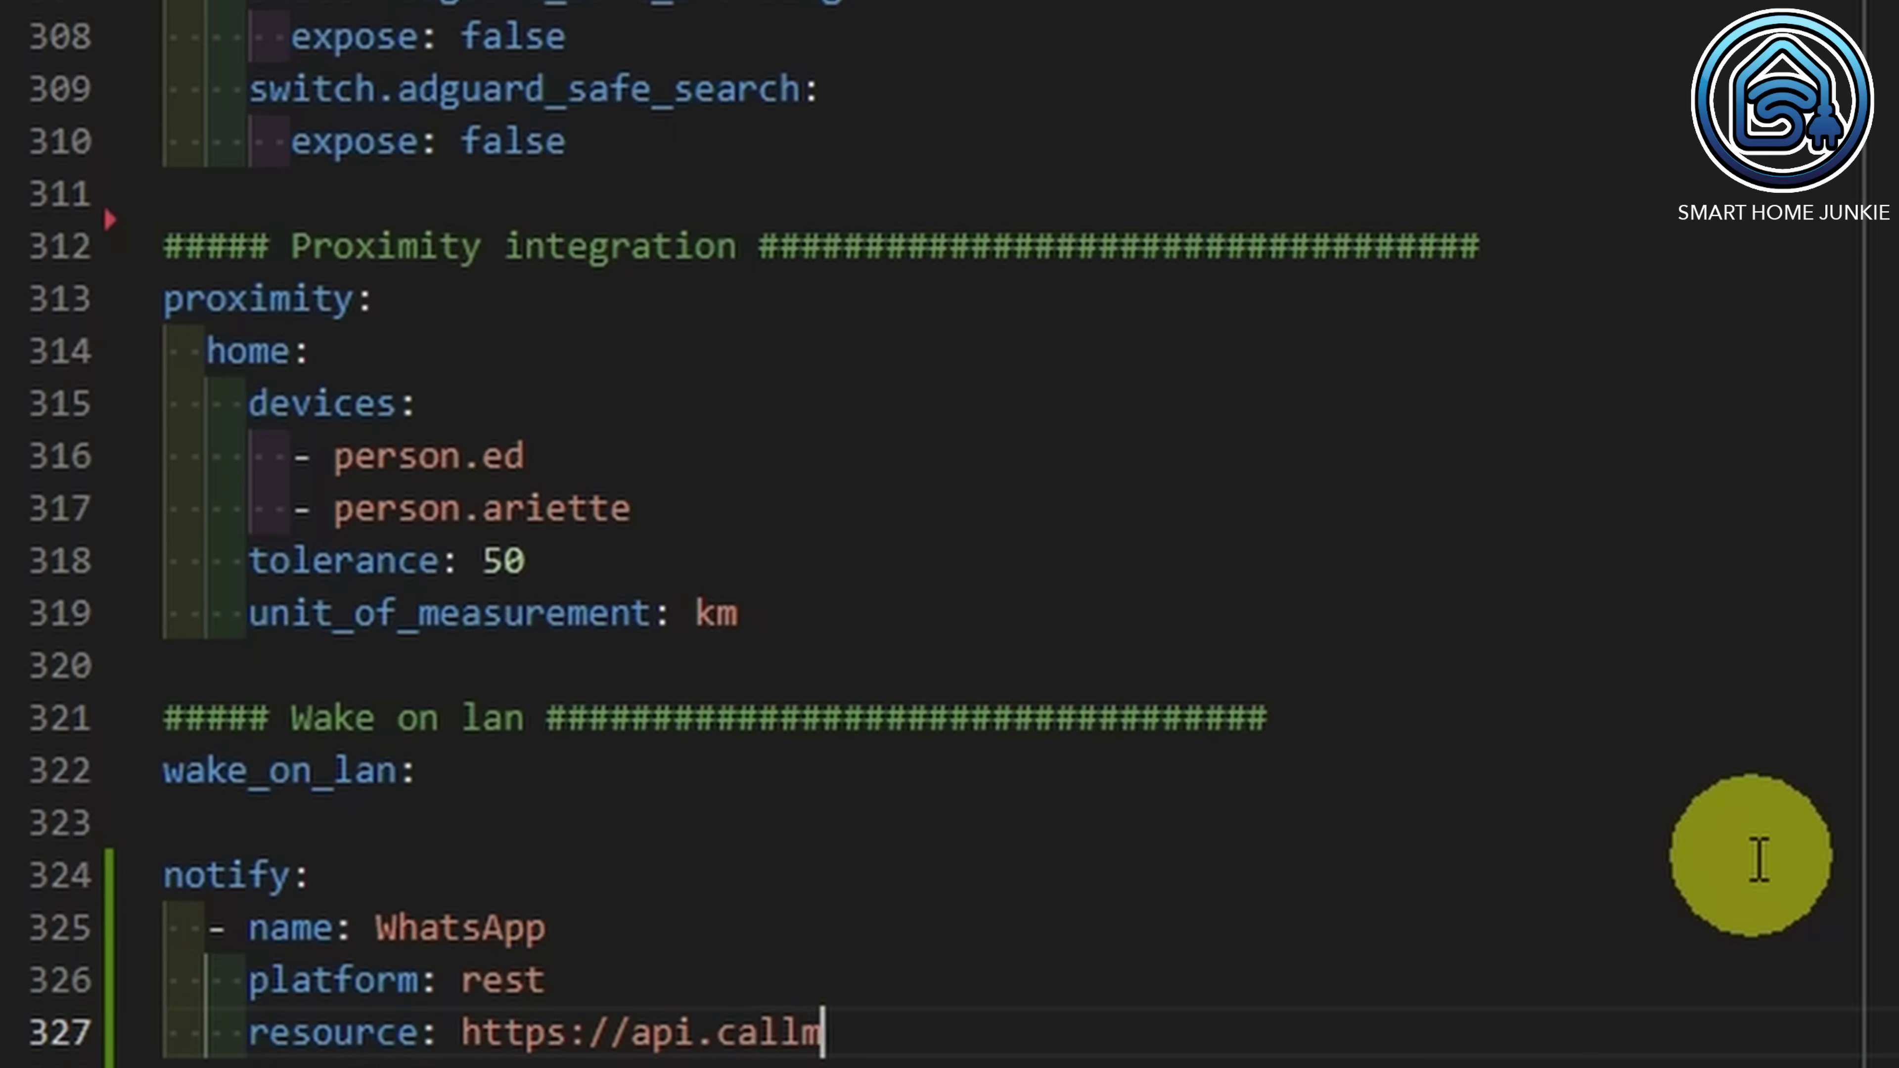
{"action": "type", "text": "ebot.com/w"}
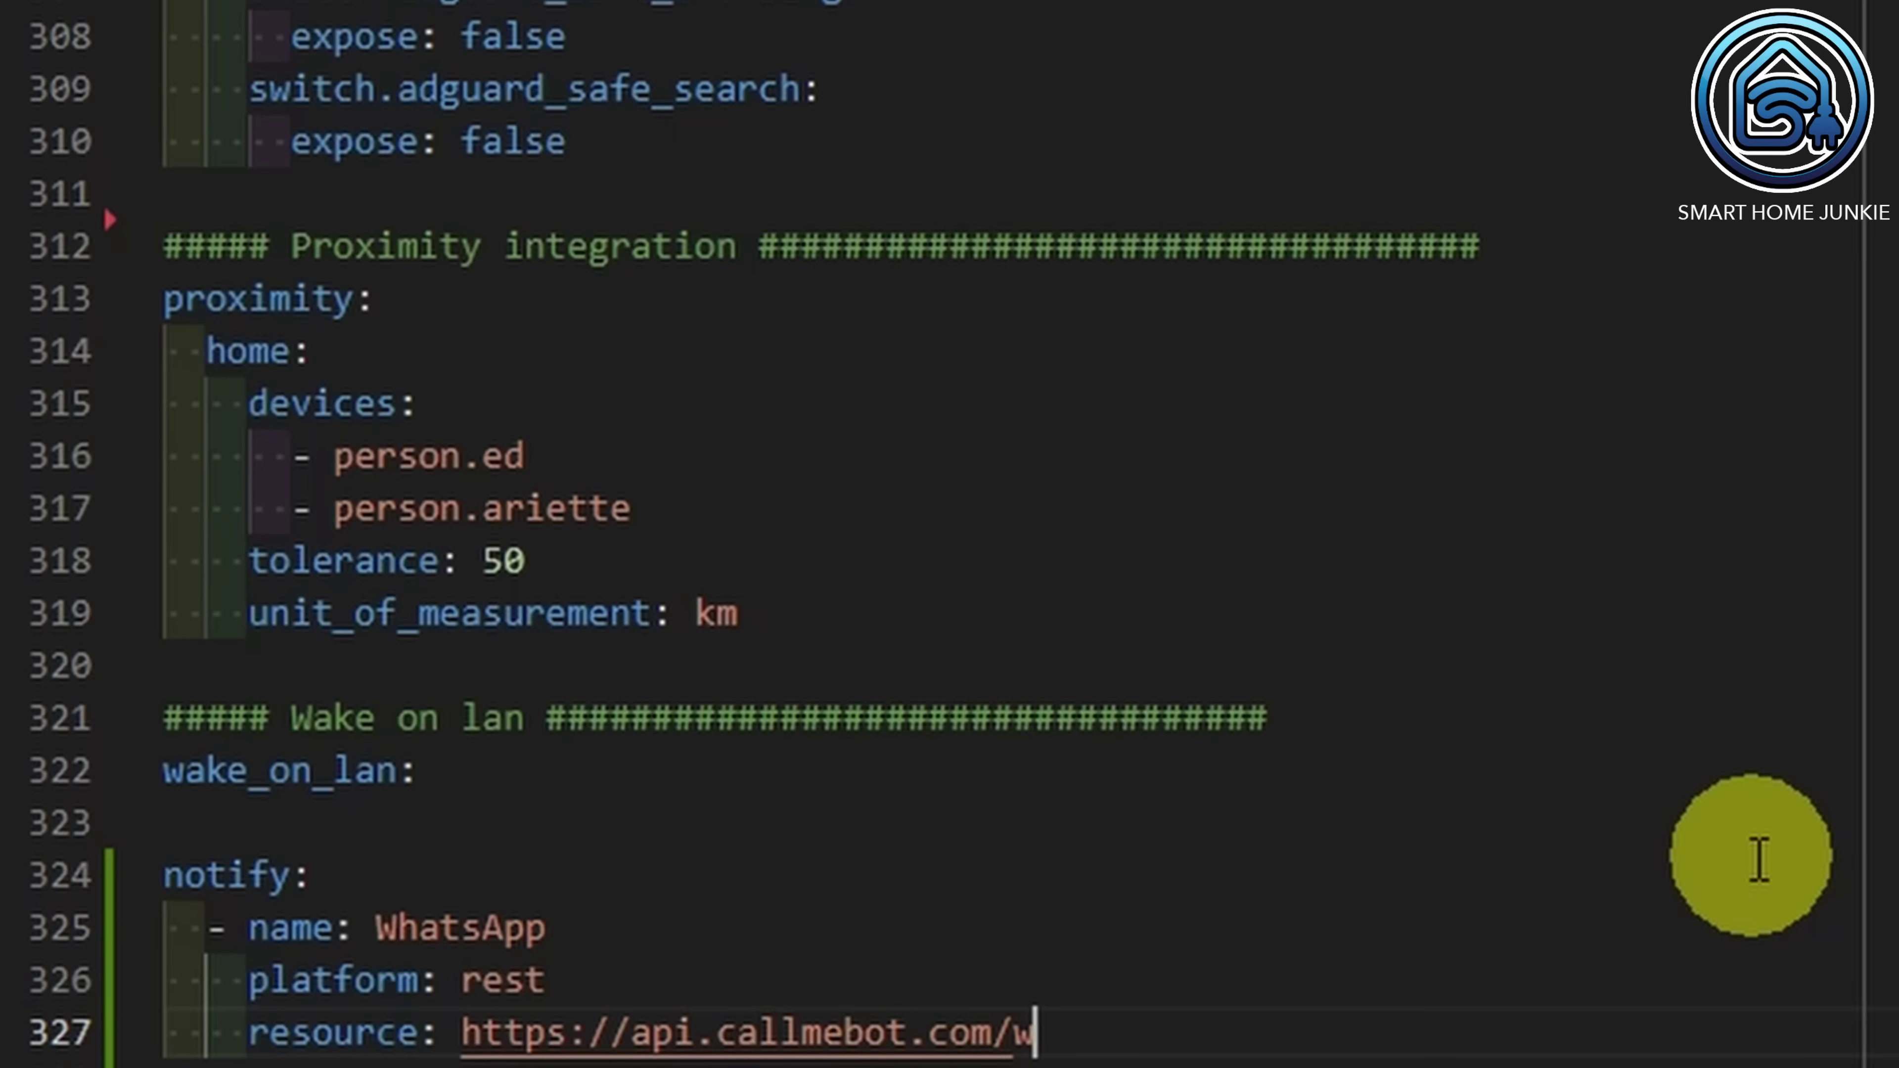
{"action": "type", "text": "hatsapp.php"}
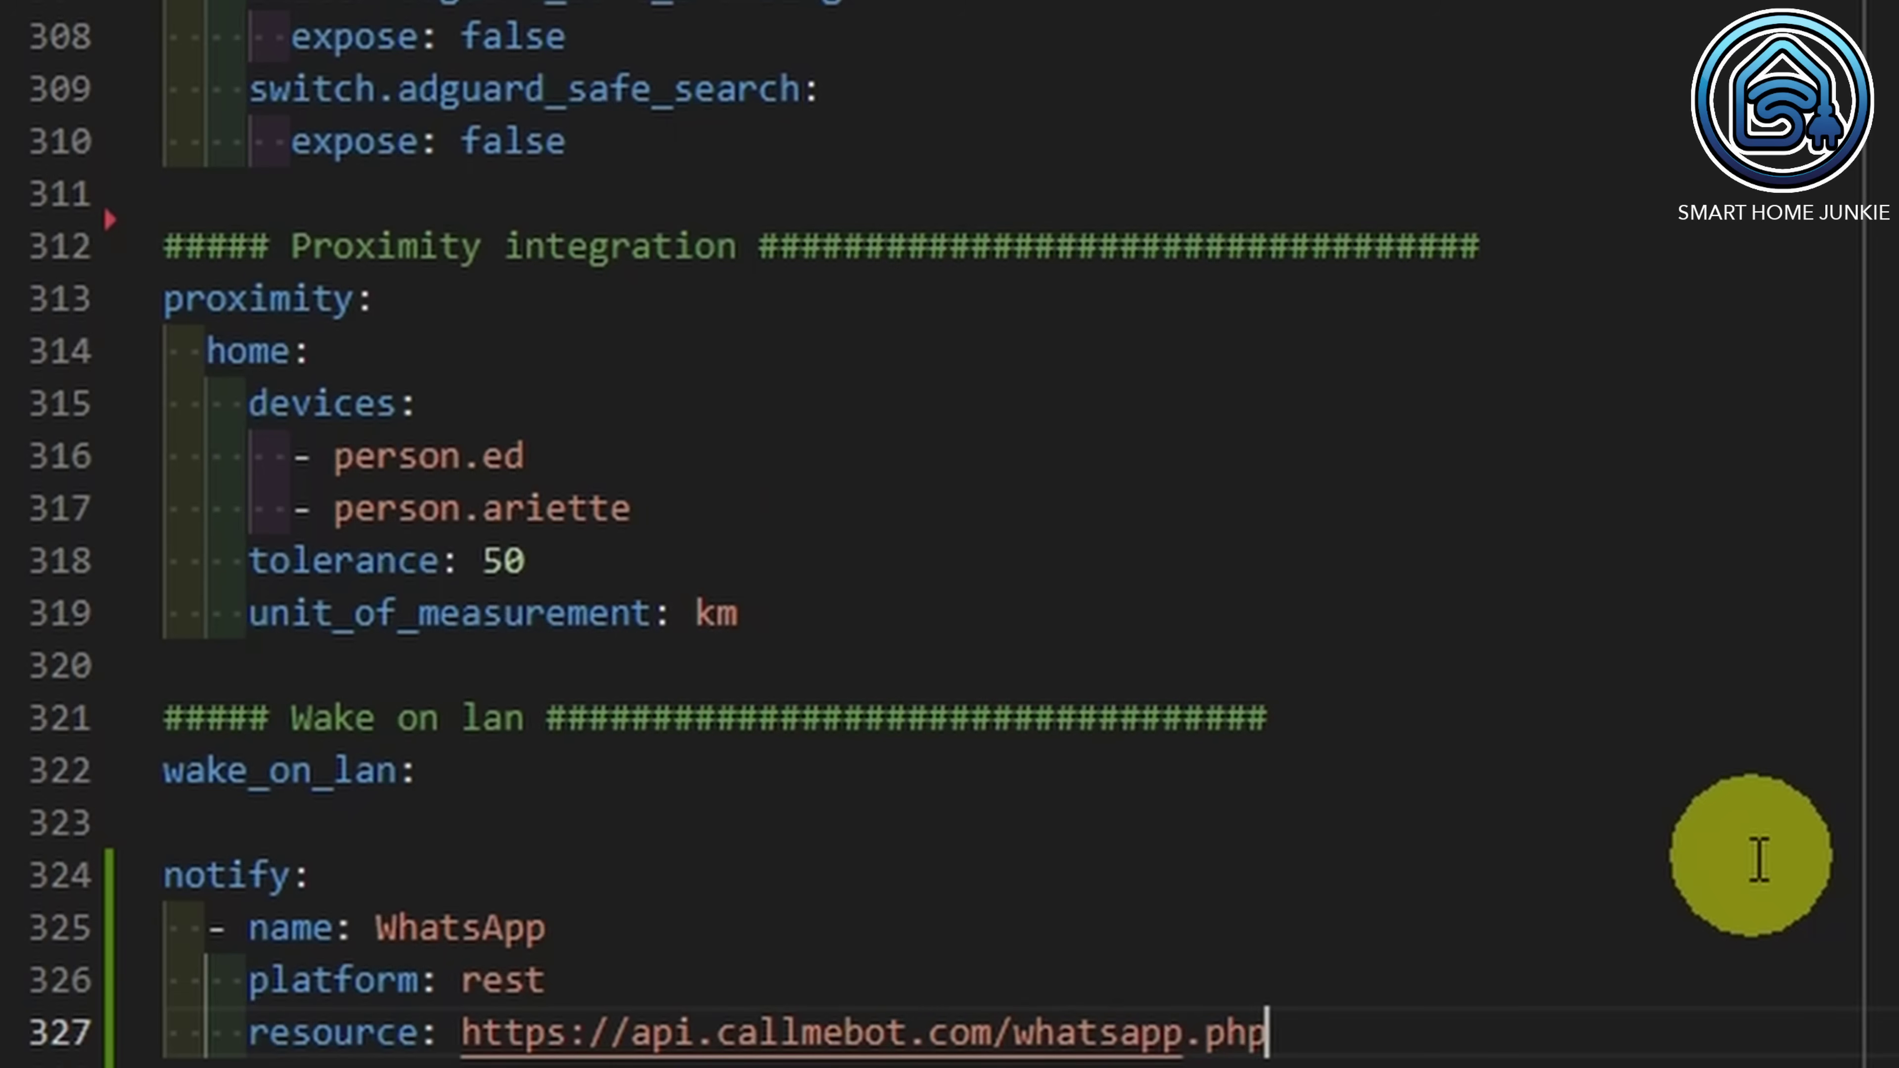
Step: Add a data: block with source: HA, the phone number and the API key
{"action": "scroll", "coordinate": [1759, 860], "scroll_direction": "down", "scroll_amount": 2}
{"action": "key", "text": "Return"}
{"action": "type", "text": "data:"}
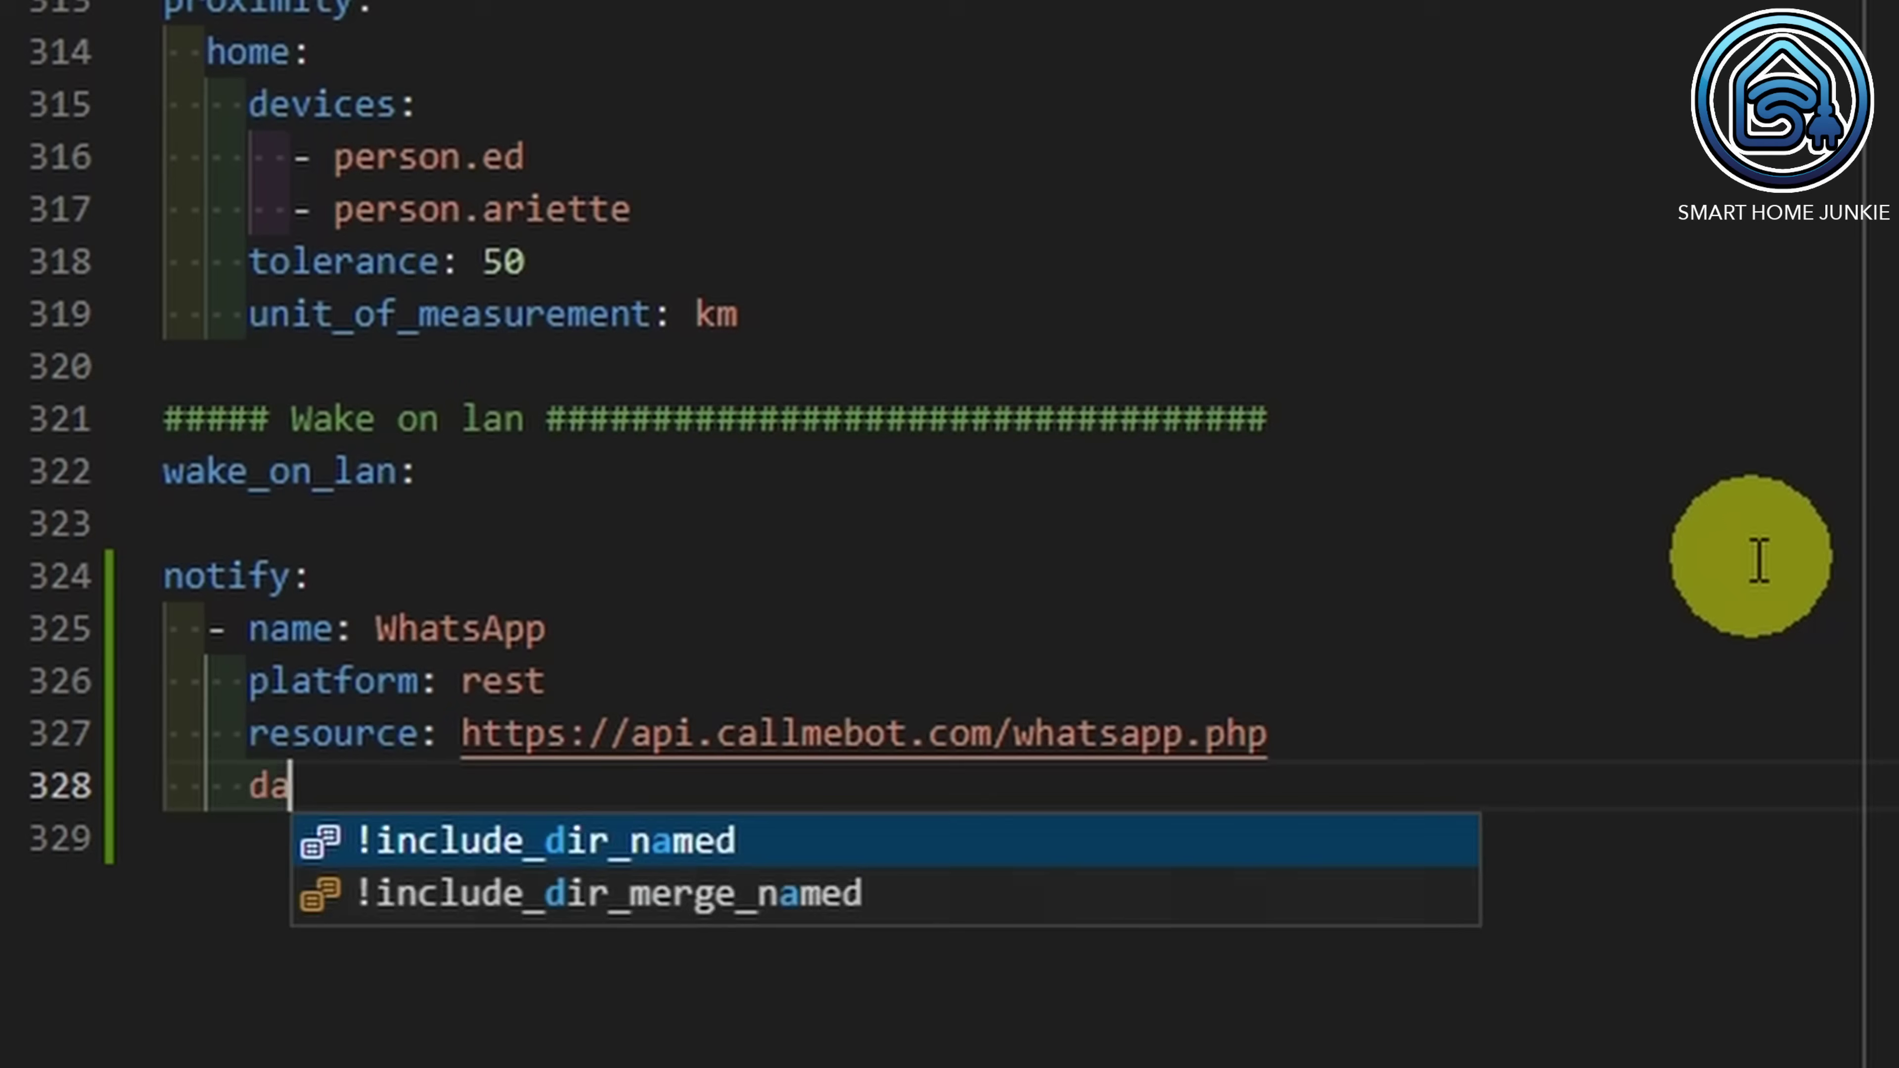
{"action": "key", "text": "Return"}
{"action": "type", "text": "source: HA"}
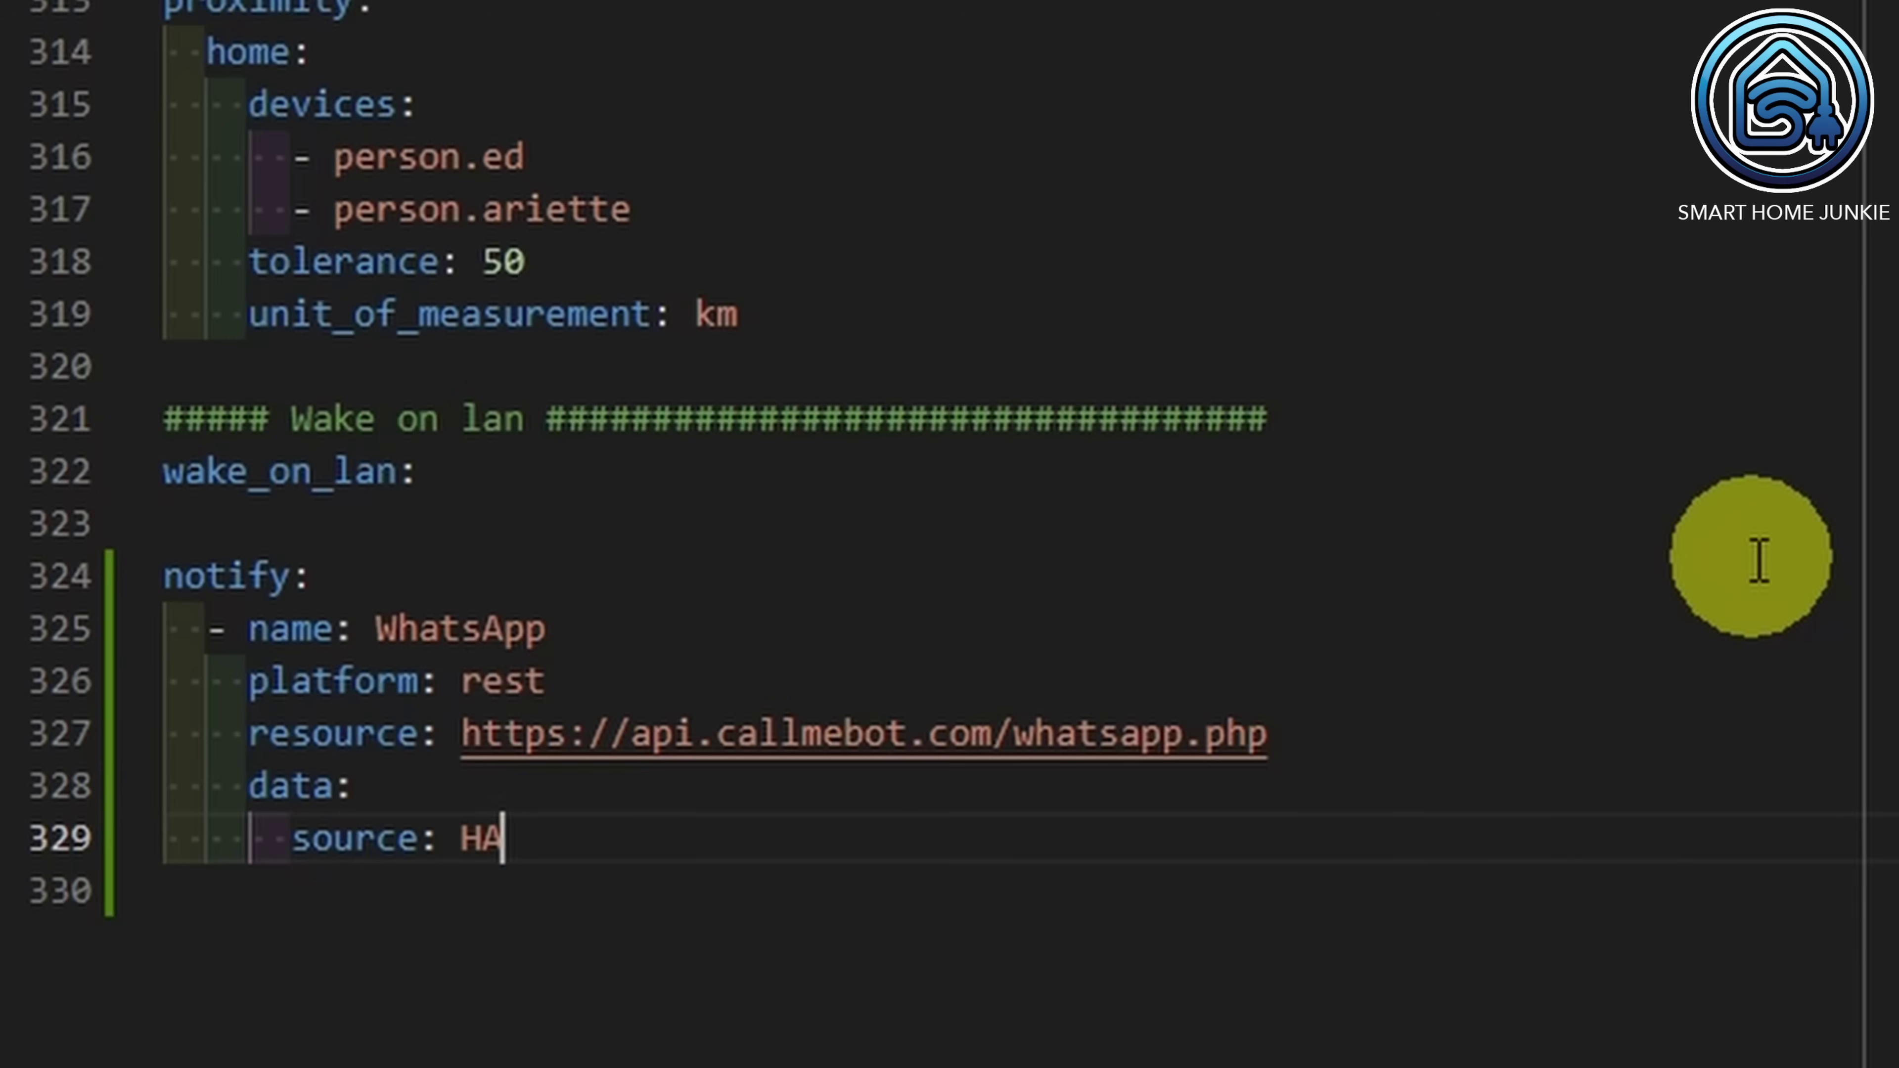
{"action": "key", "text": "Return"}
{"action": "type", "text": "phone:"}
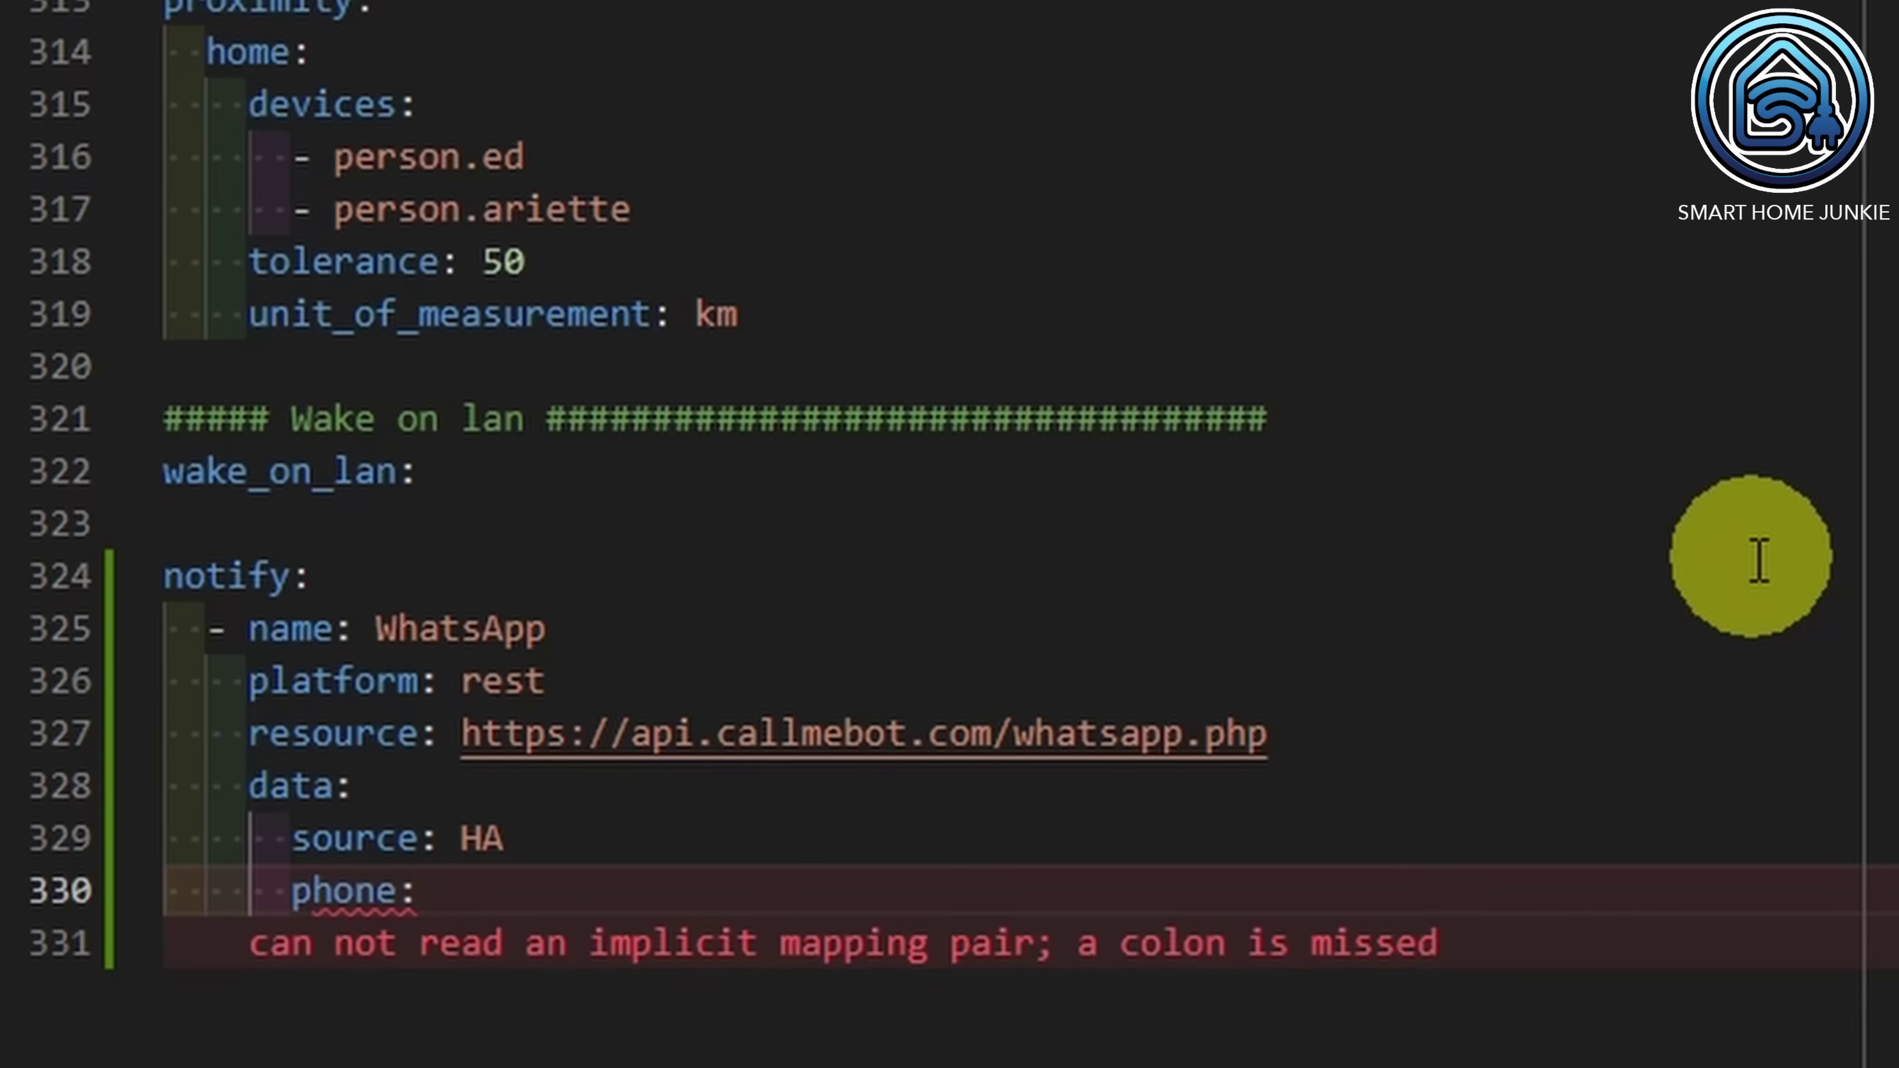
{"action": "type", "text": " +"}
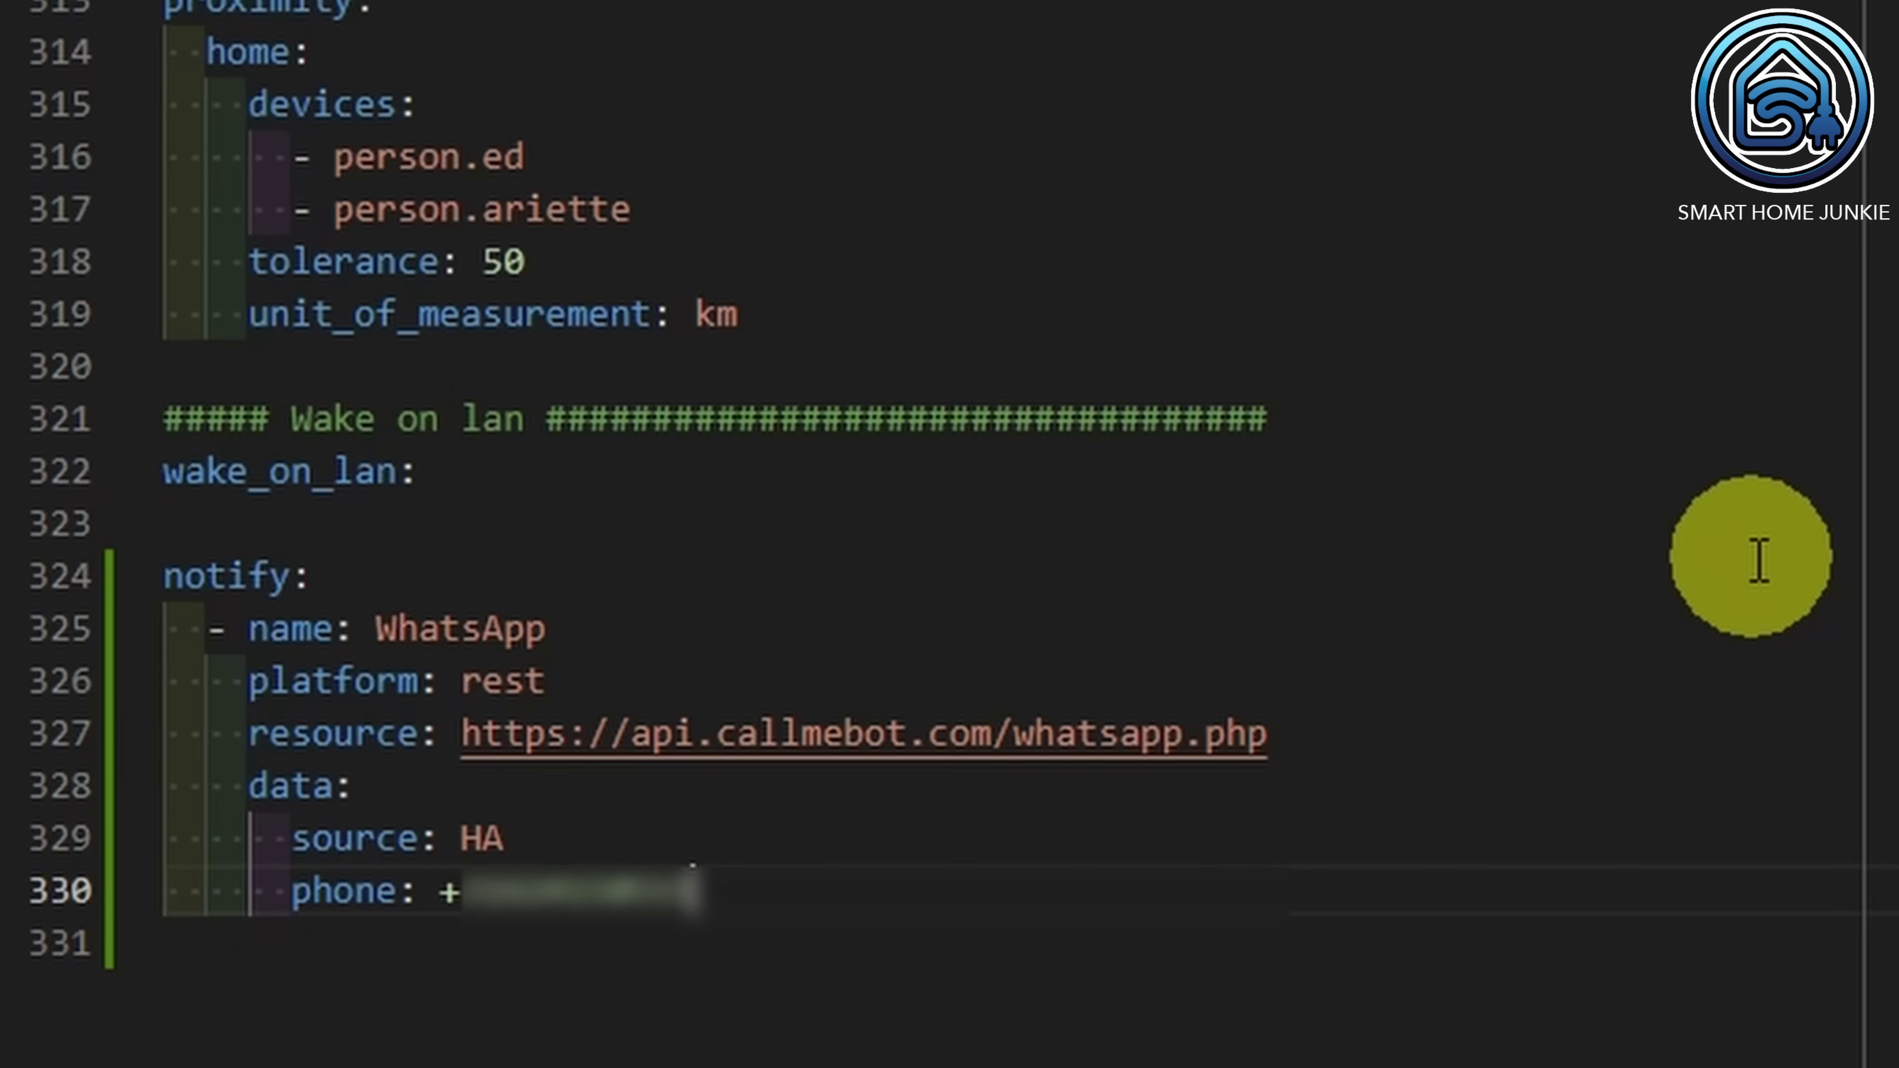
{"action": "key", "text": "Return"}
{"action": "type", "text": "apikey"}
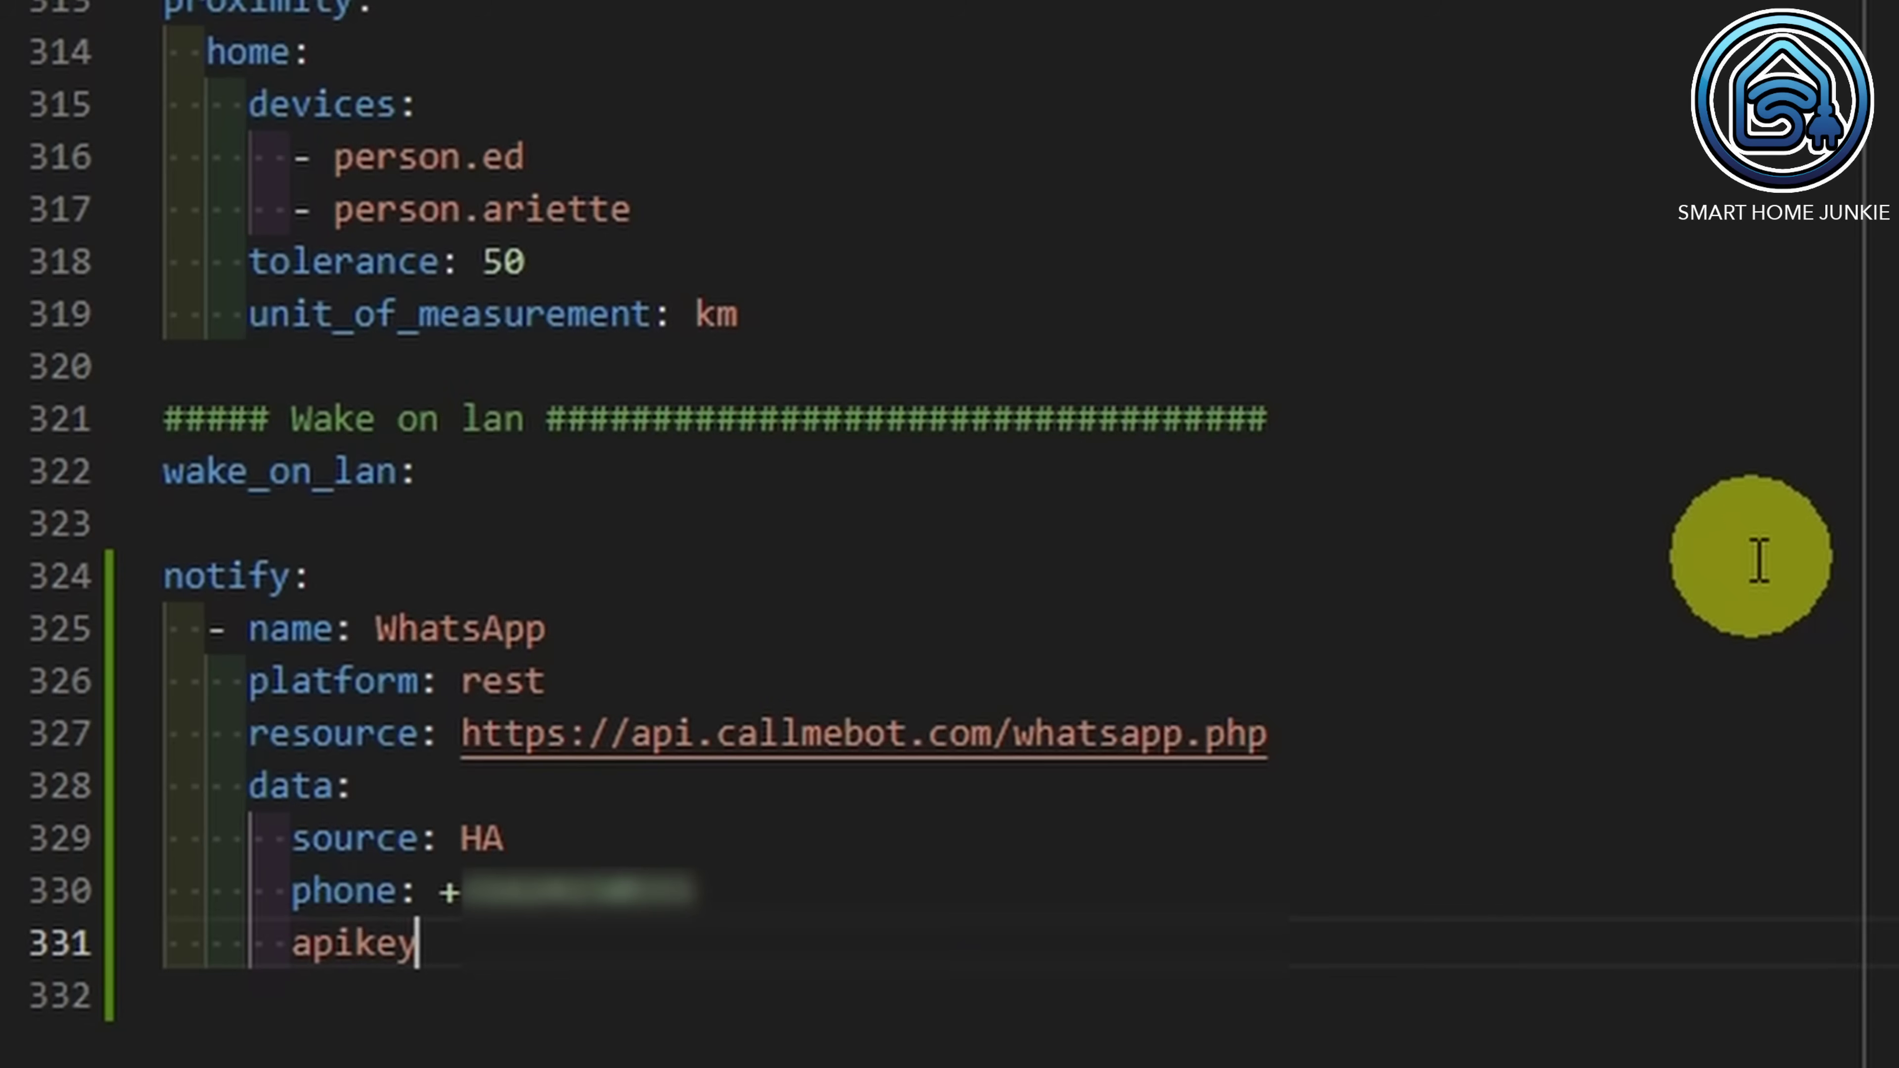
{"action": "type", "text": ":12345"}
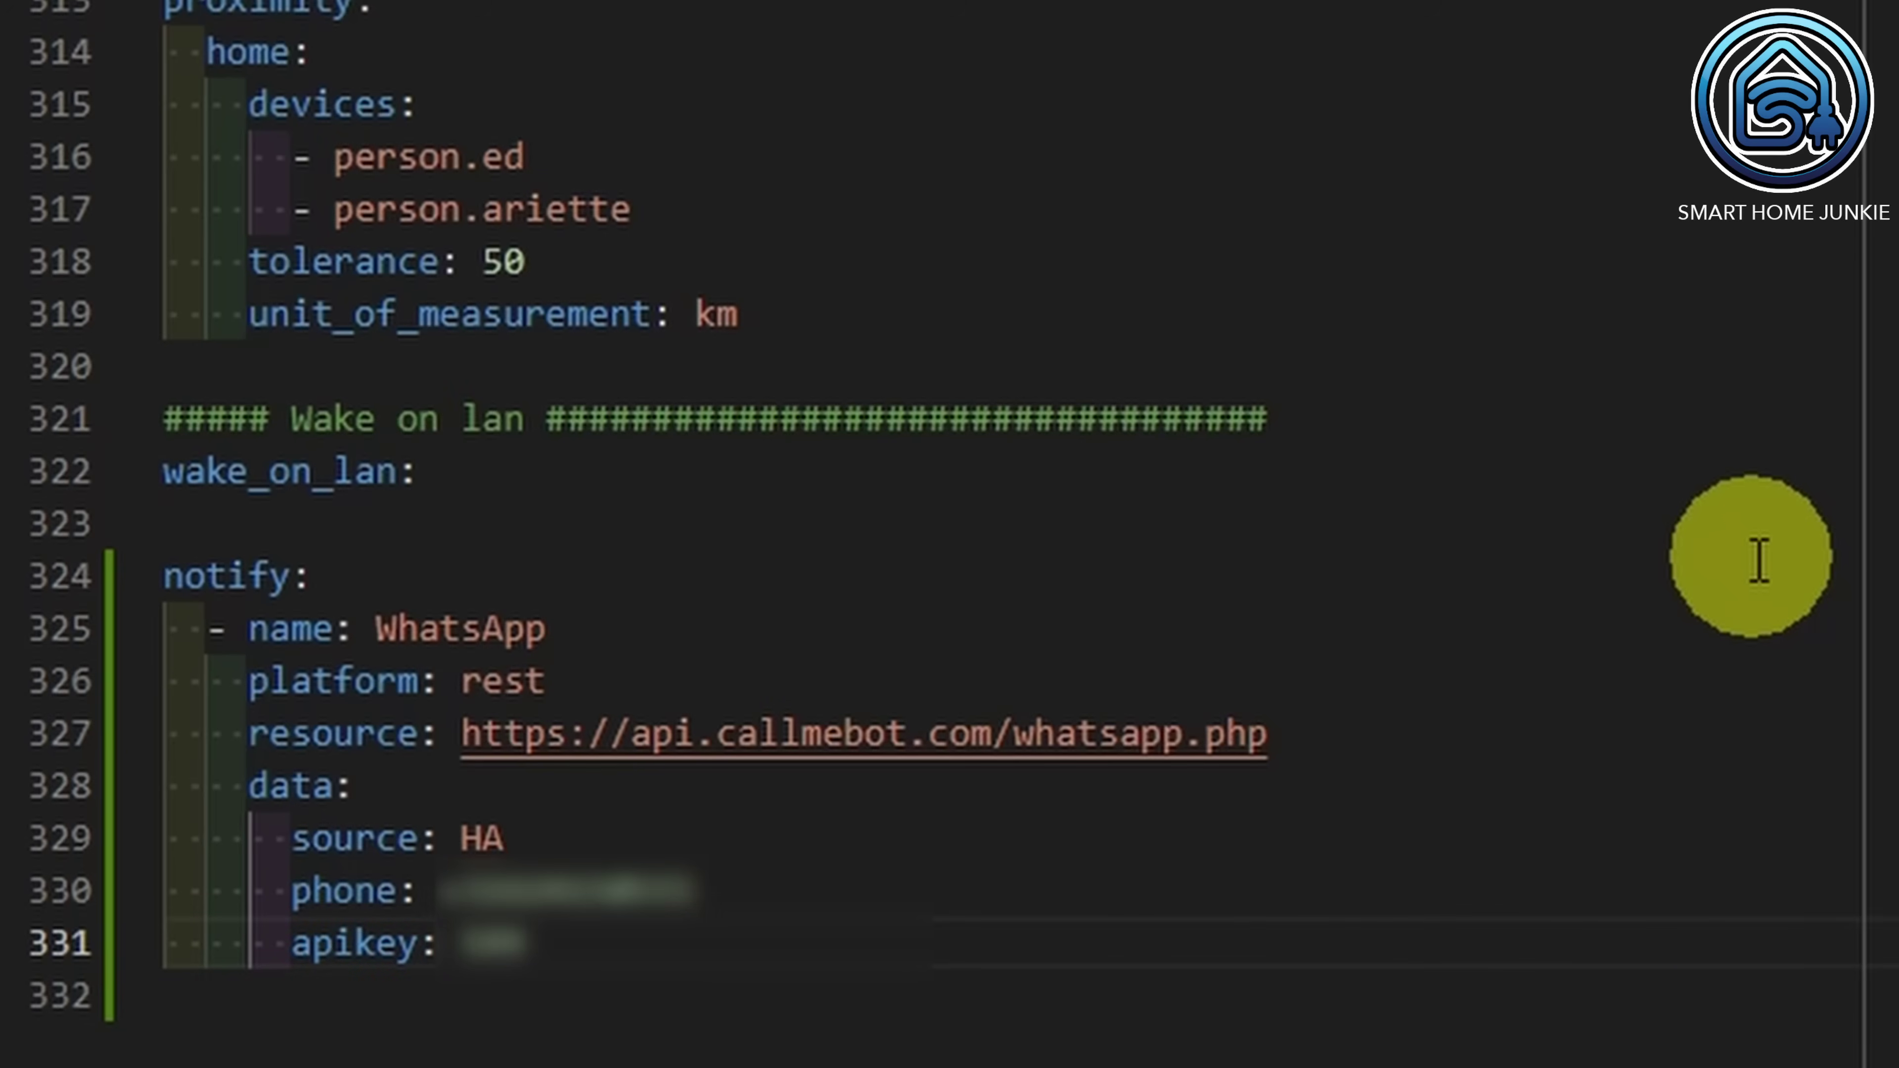
{"action": "type", "text": "67"}
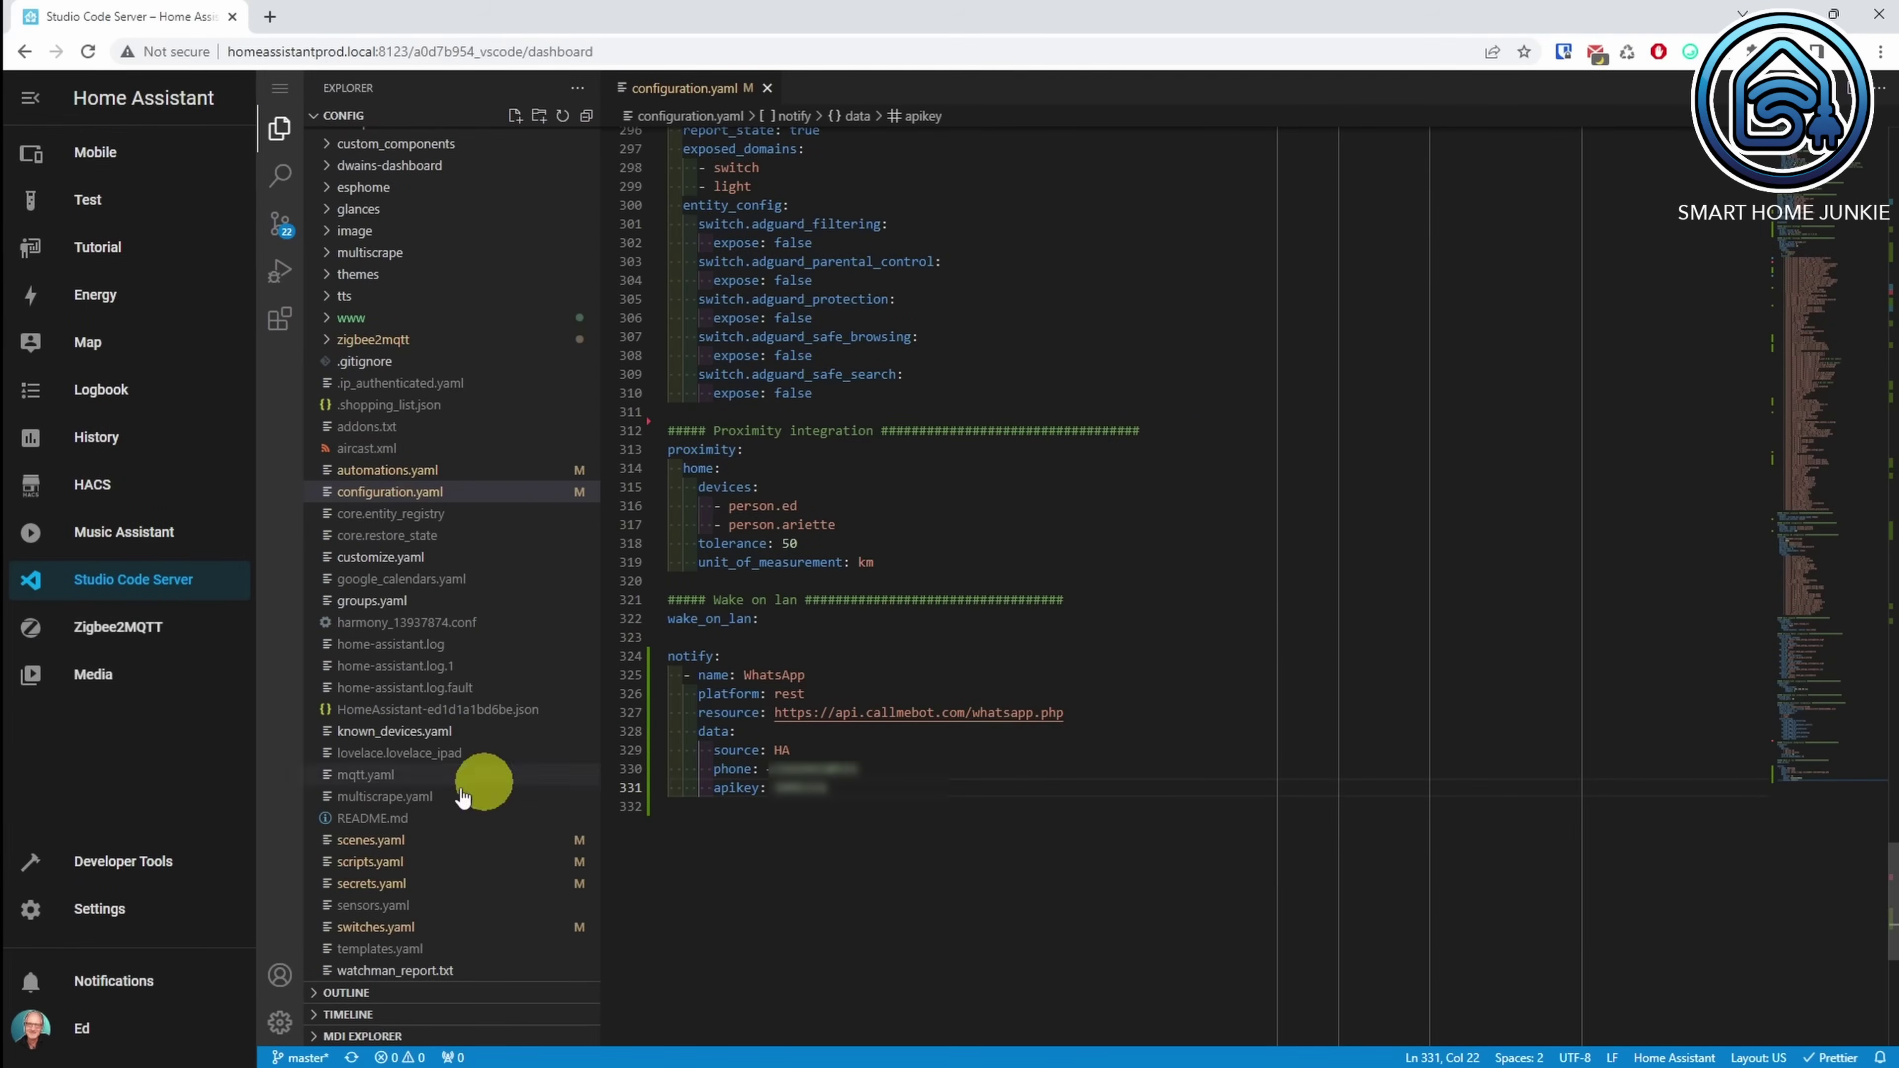
{"action": "left_click", "coordinate": [141, 866]}
Step: Run Check Configuration, then restart Home Assistant and confirm the restart
{"action": "left_click", "coordinate": [673, 430]}
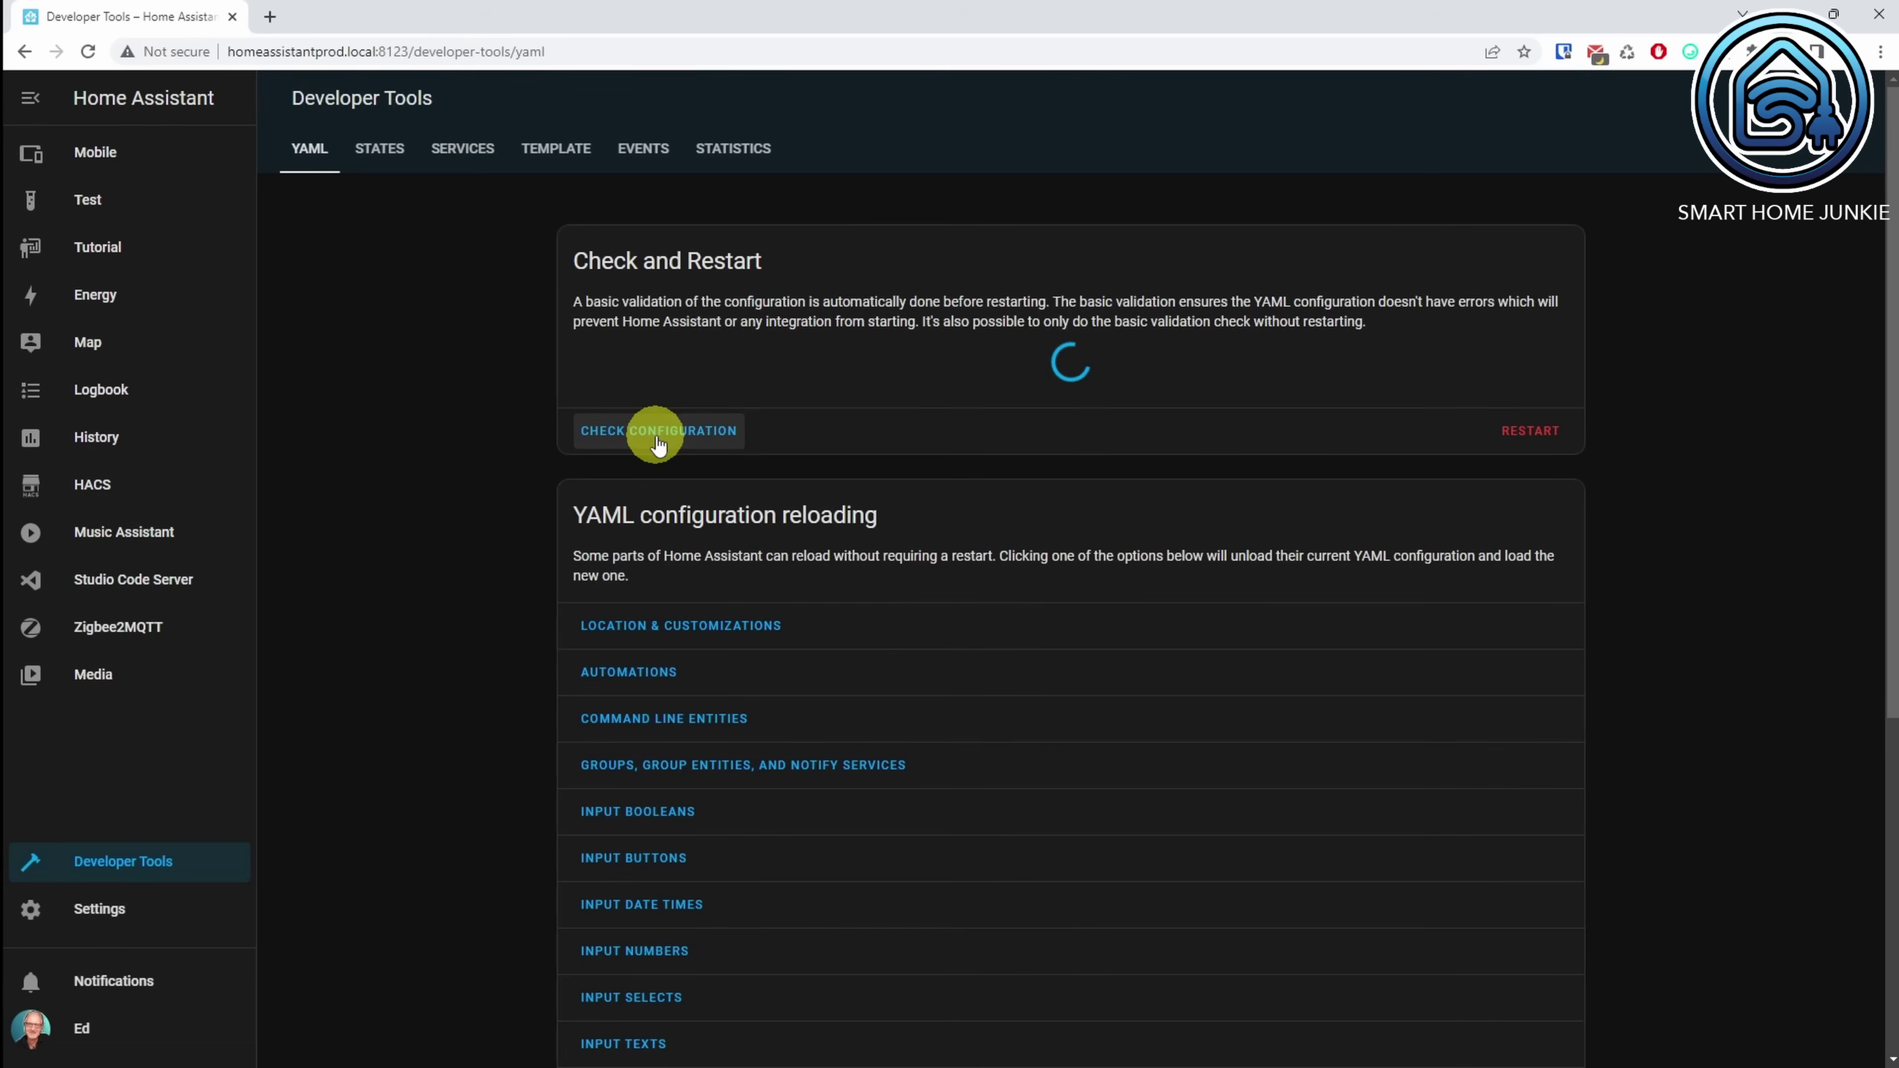
{"action": "left_click", "coordinate": [1541, 431]}
{"action": "left_click", "coordinate": [1168, 626]}
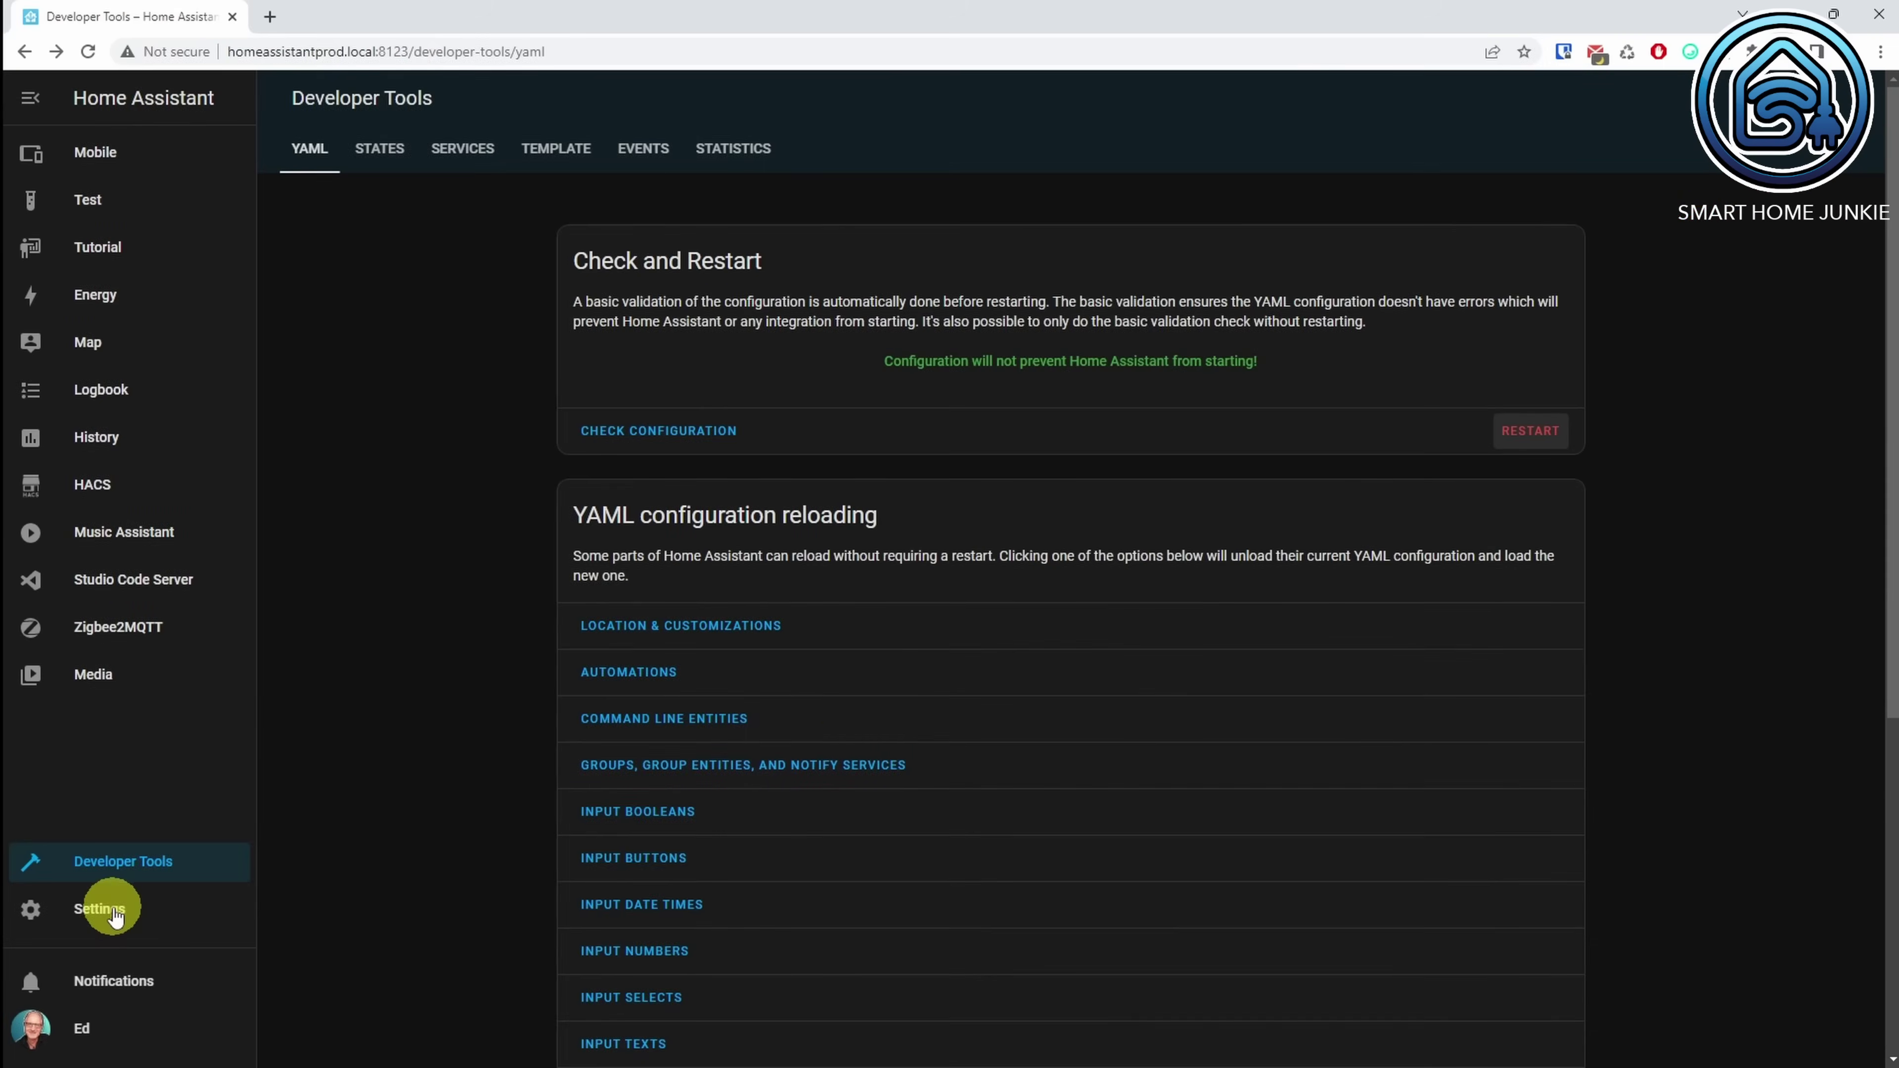
{"action": "left_click", "coordinate": [114, 912]}
Step: Create a new automation starting from an empty one
{"action": "left_click", "coordinate": [971, 324]}
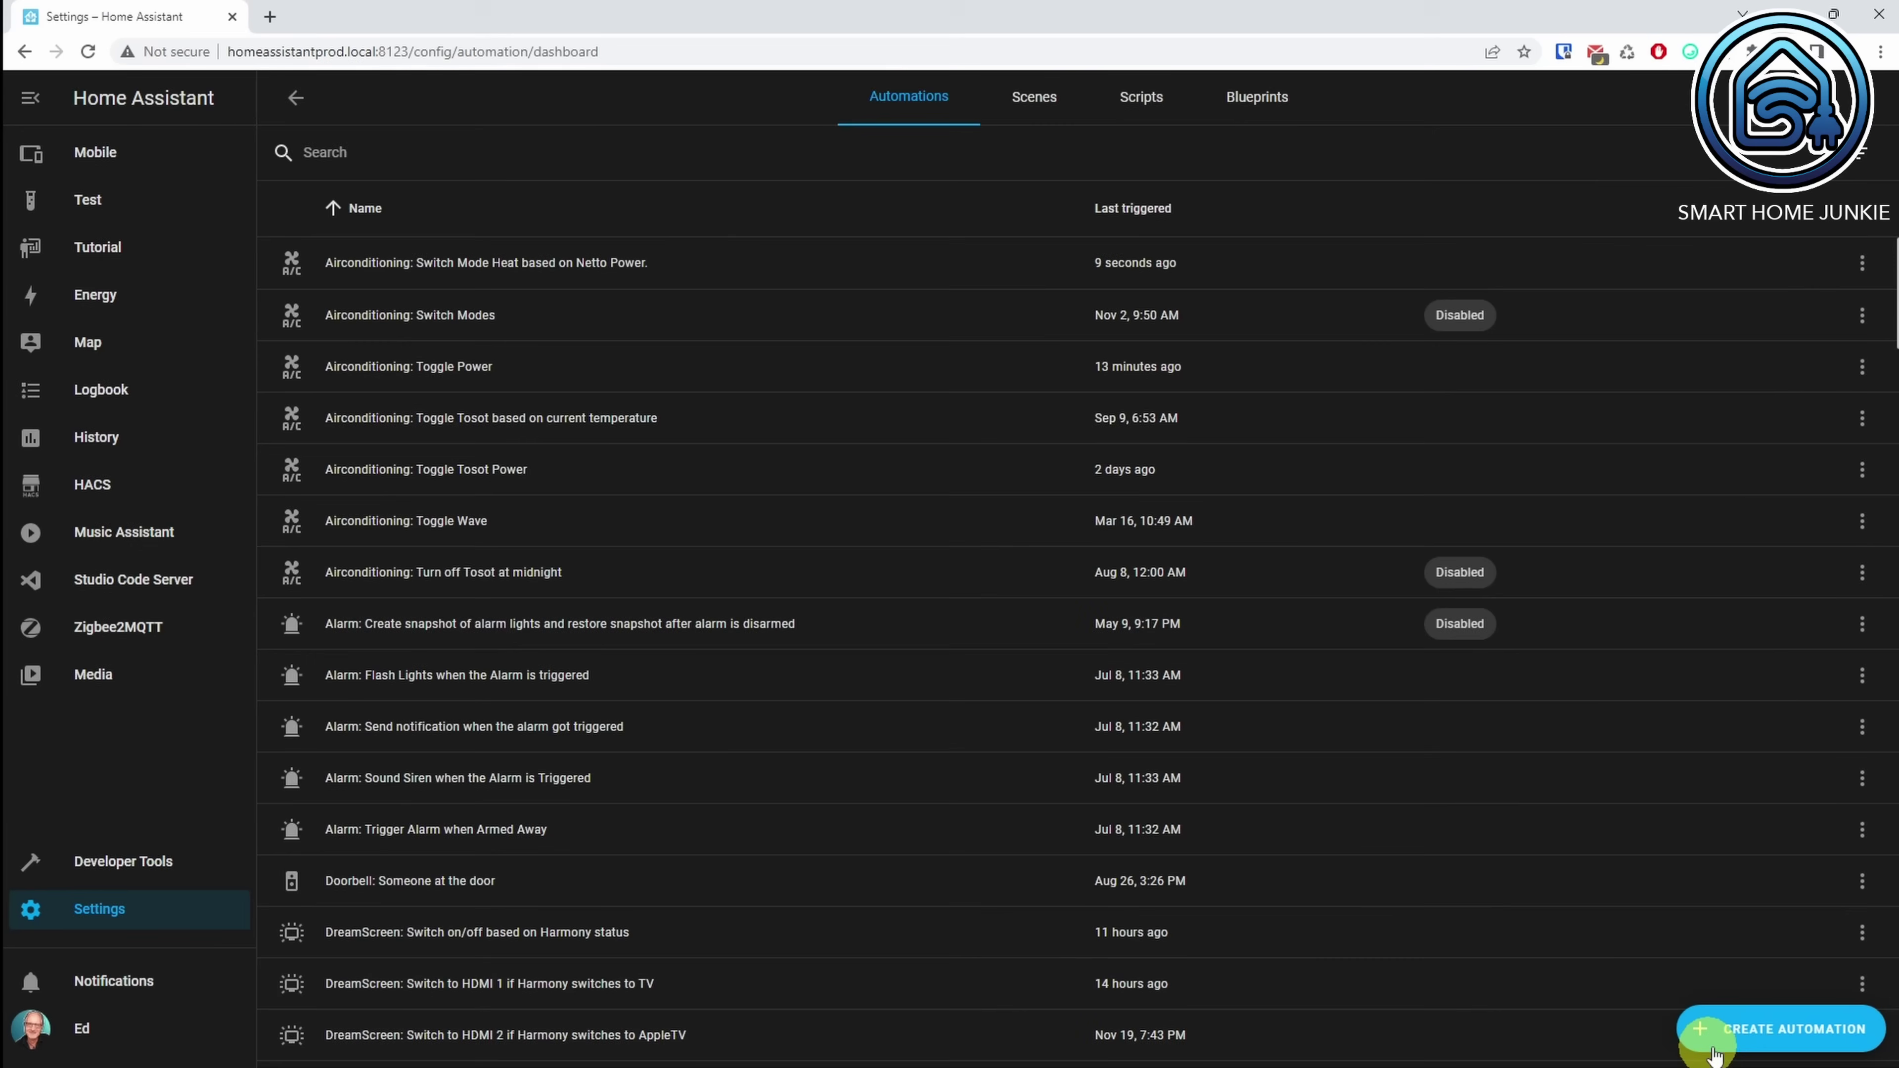
{"action": "left_click", "coordinate": [1738, 1031]}
{"action": "left_click", "coordinate": [822, 652]}
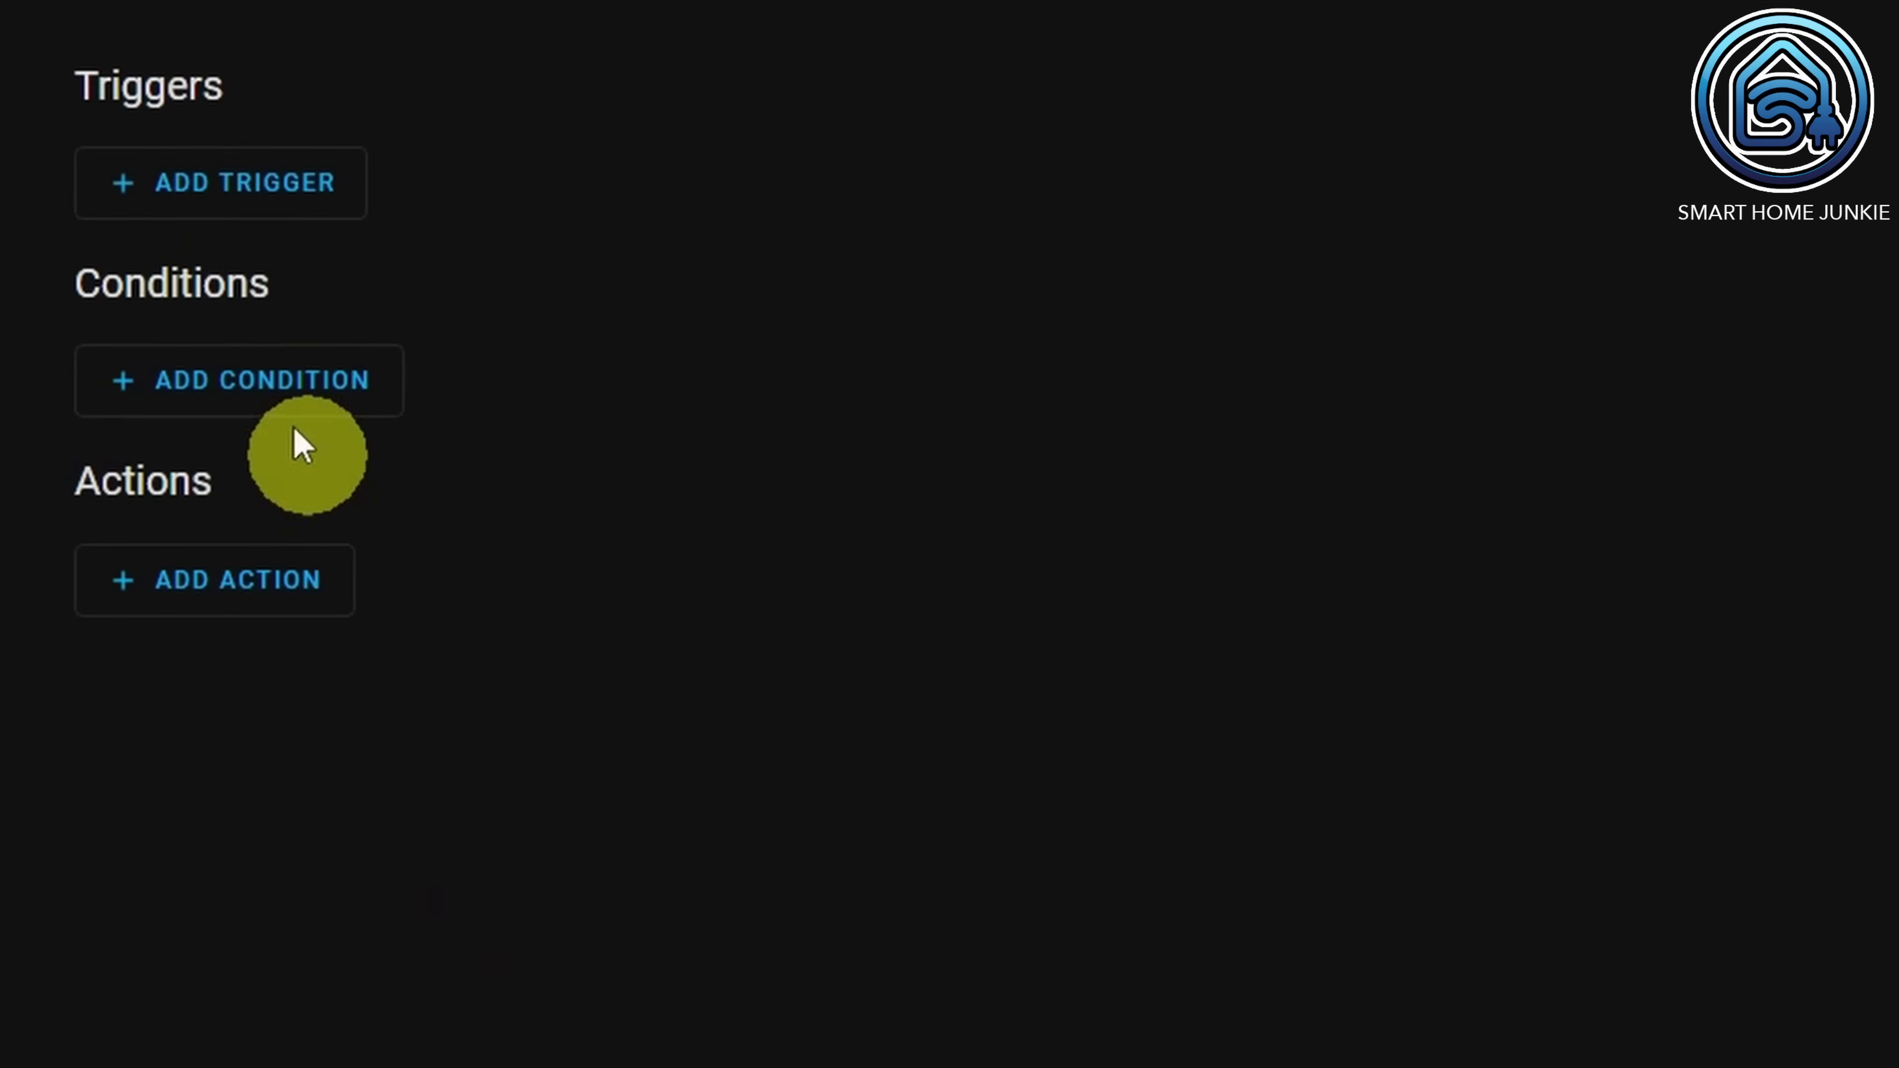
Step: Add a State trigger on the Work zone entity with To set to 0
{"action": "left_click", "coordinate": [178, 187]}
{"action": "left_click", "coordinate": [221, 912]}
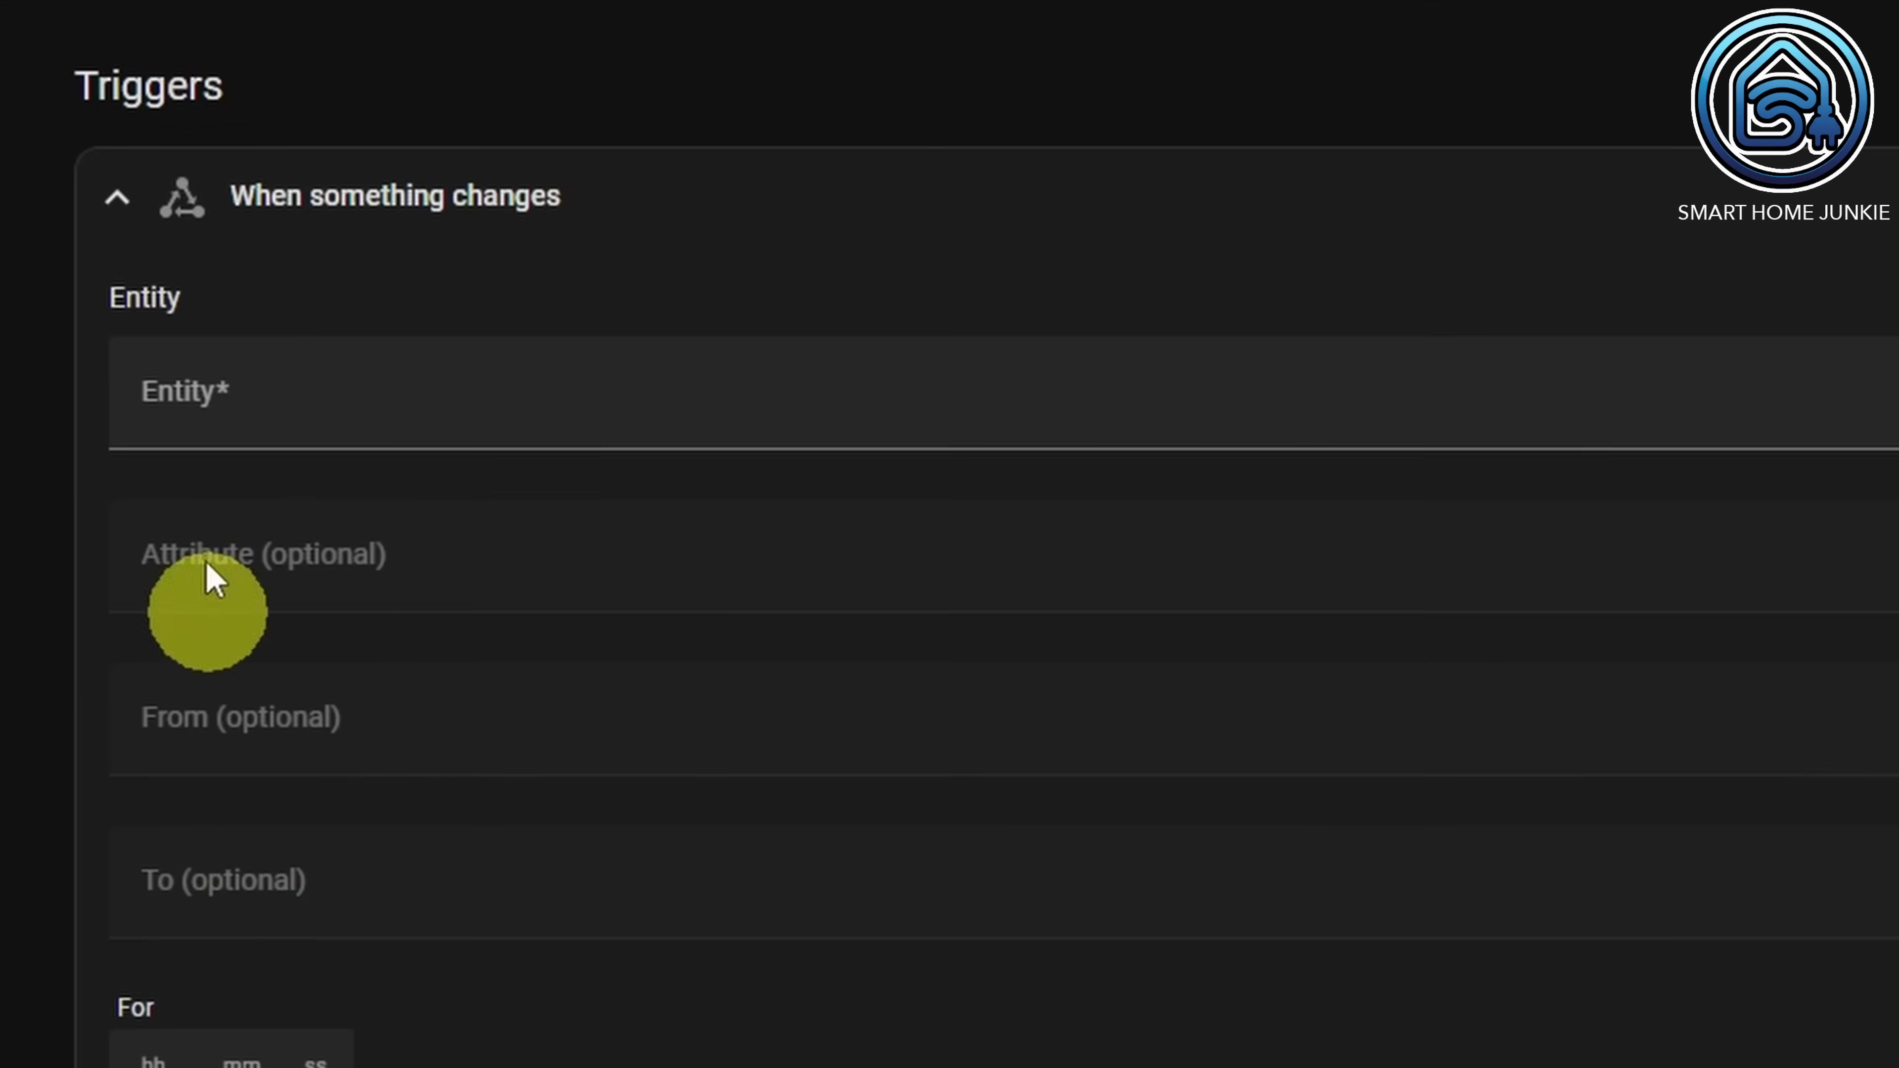
{"action": "left_click", "coordinate": [504, 401]}
{"action": "type", "text": "work"}
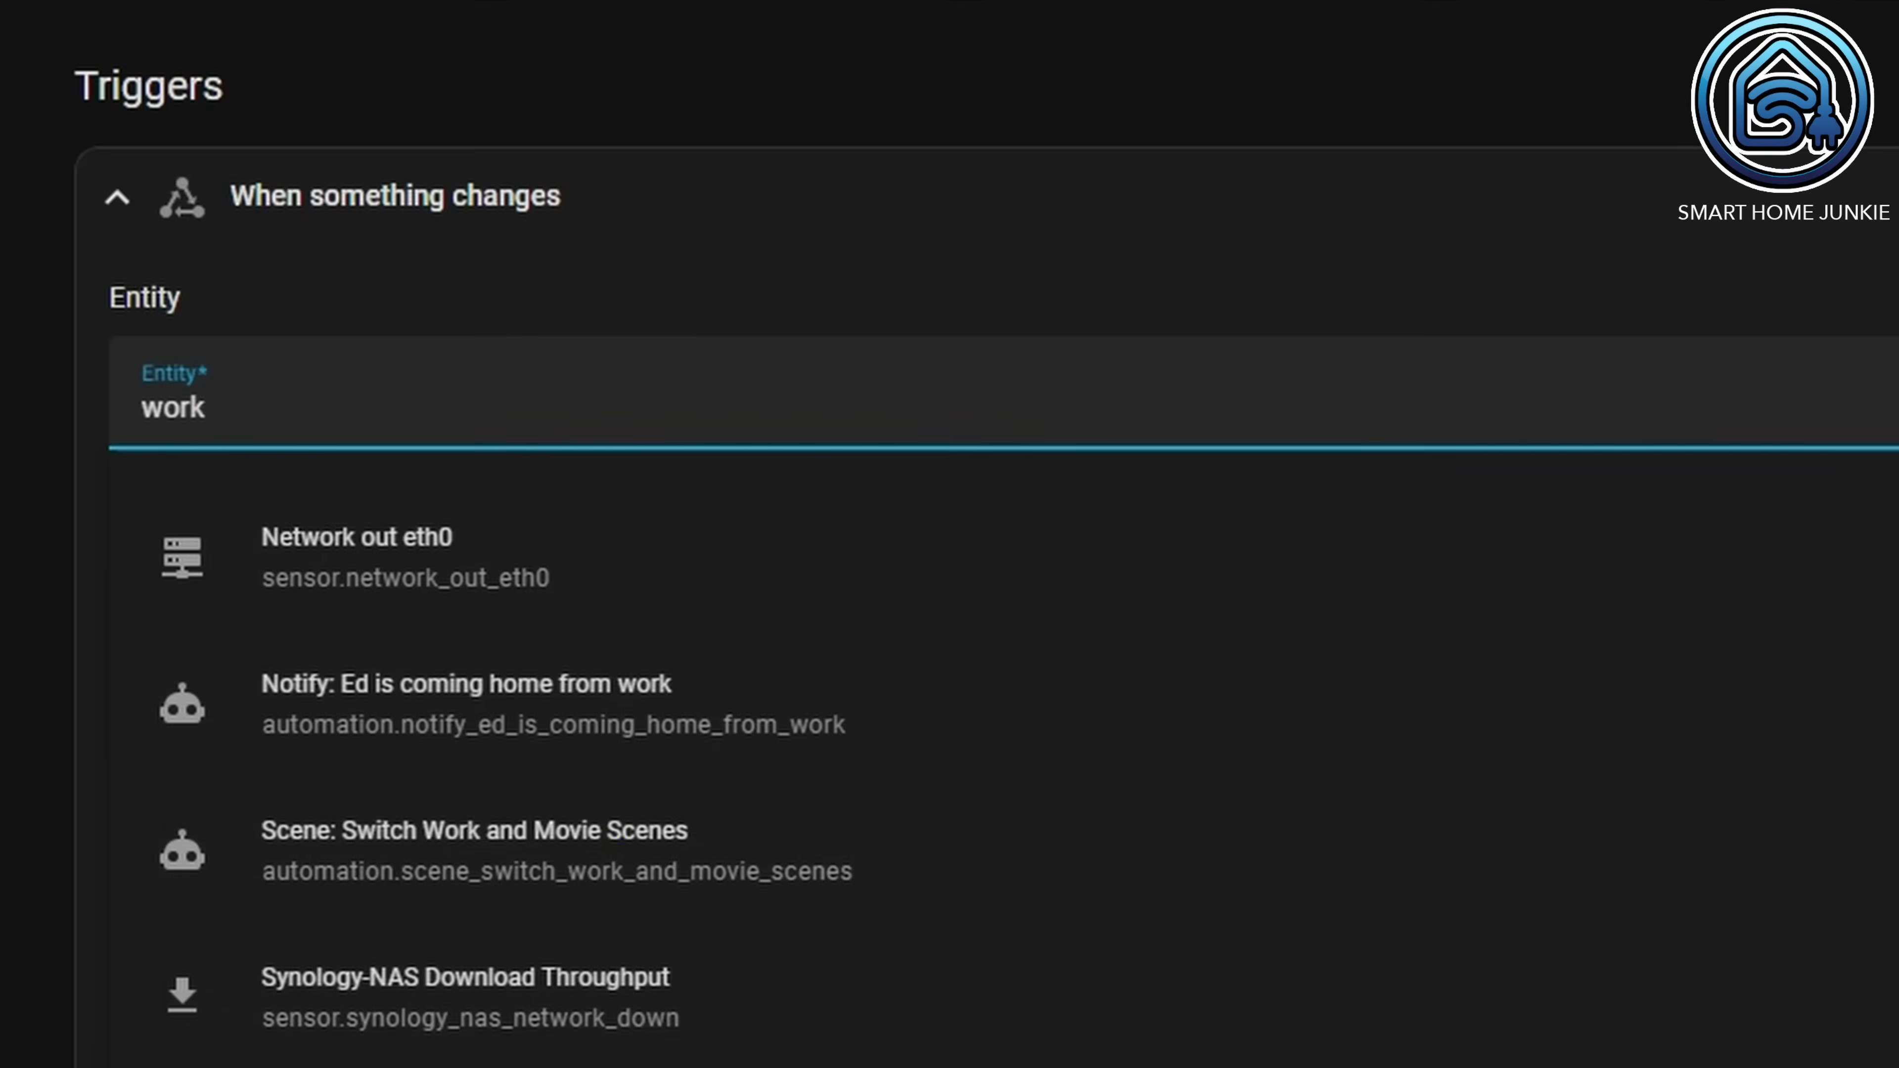
{"action": "key", "text": "Return"}
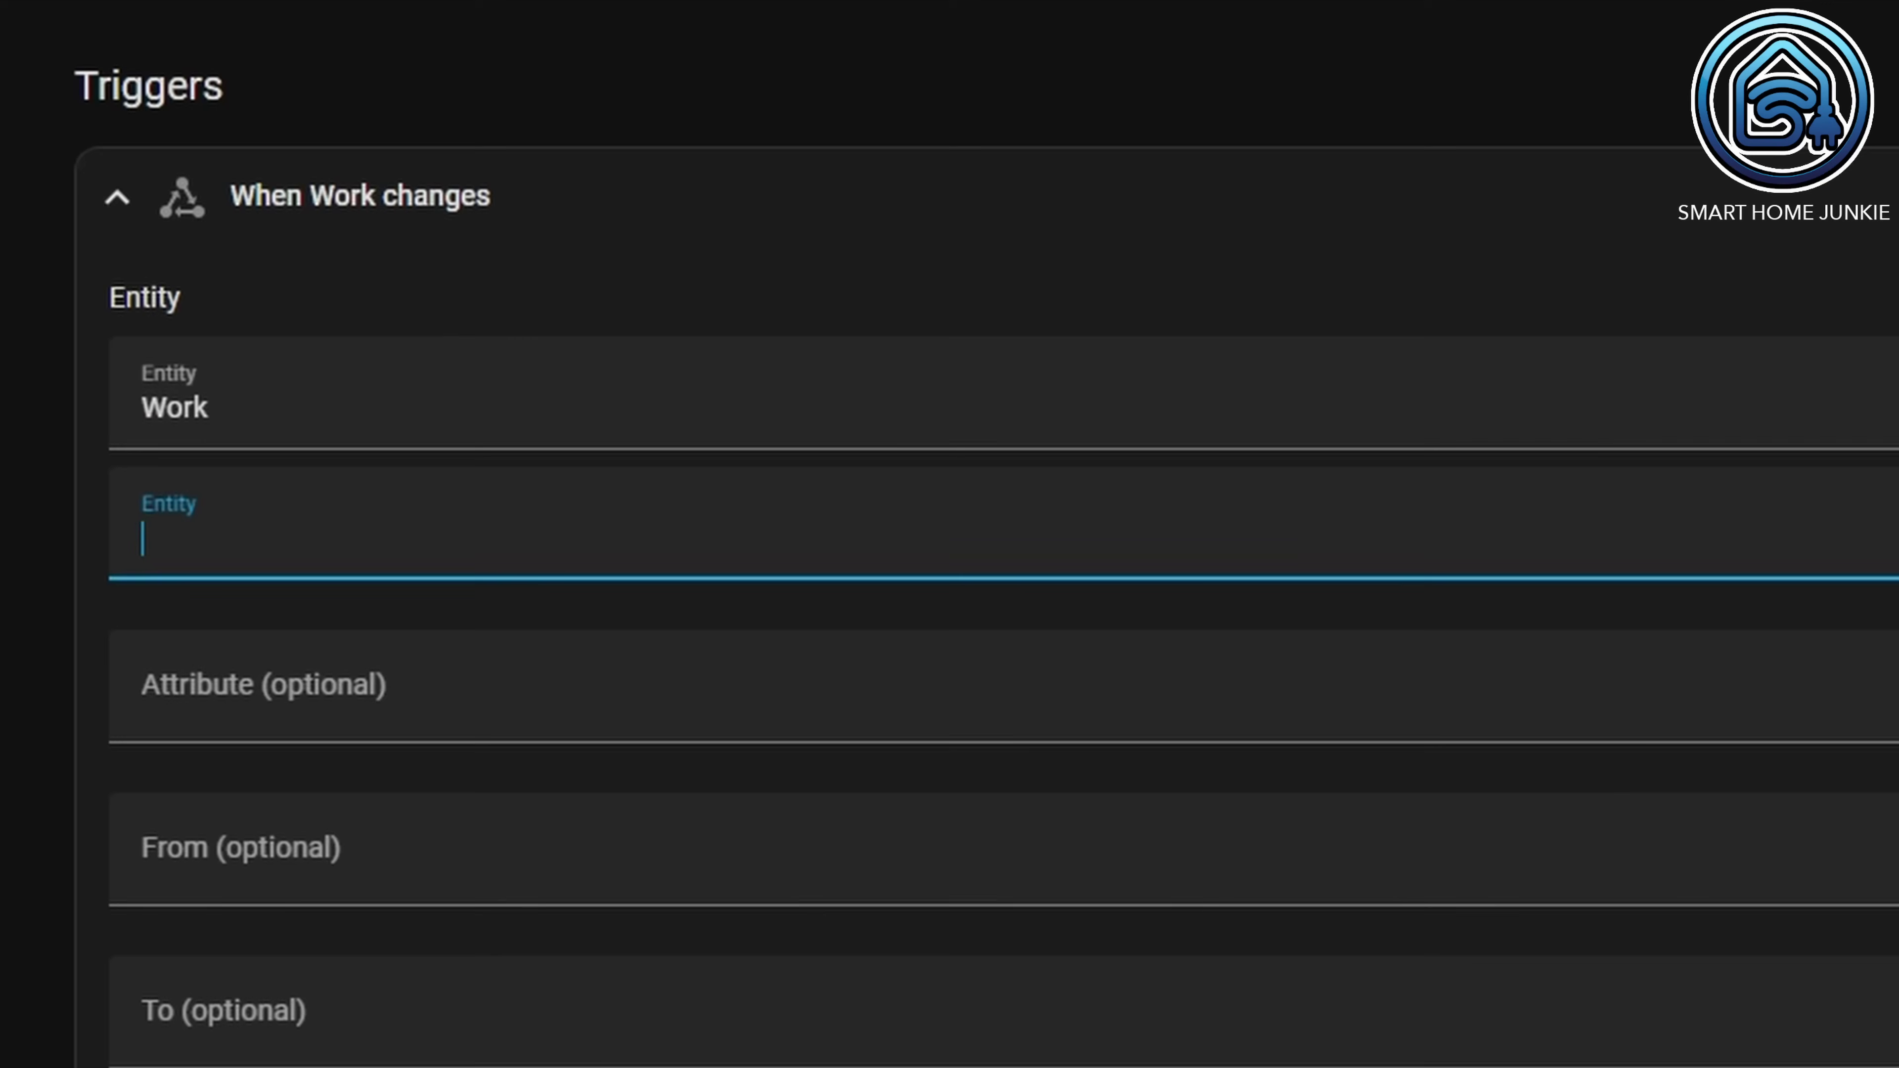
{"action": "left_click", "coordinate": [377, 1013]}
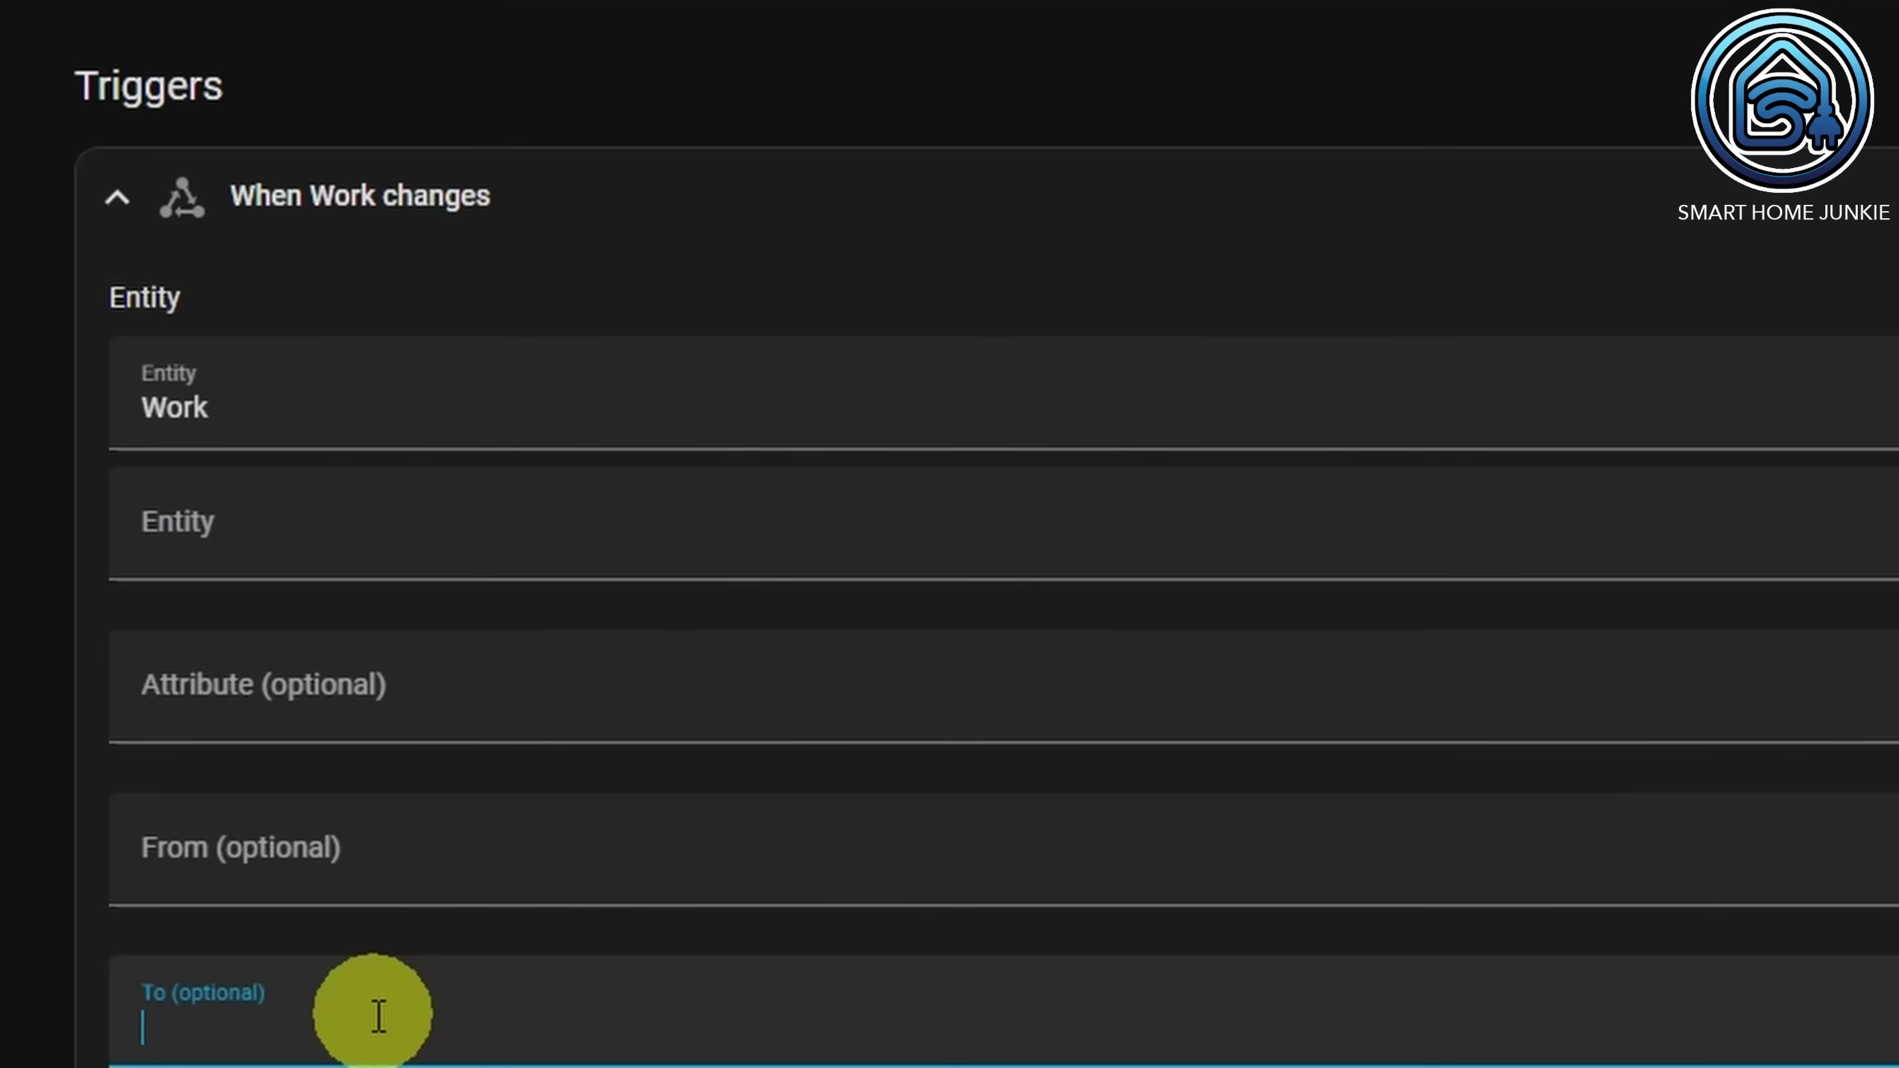
{"action": "type", "text": "0"}
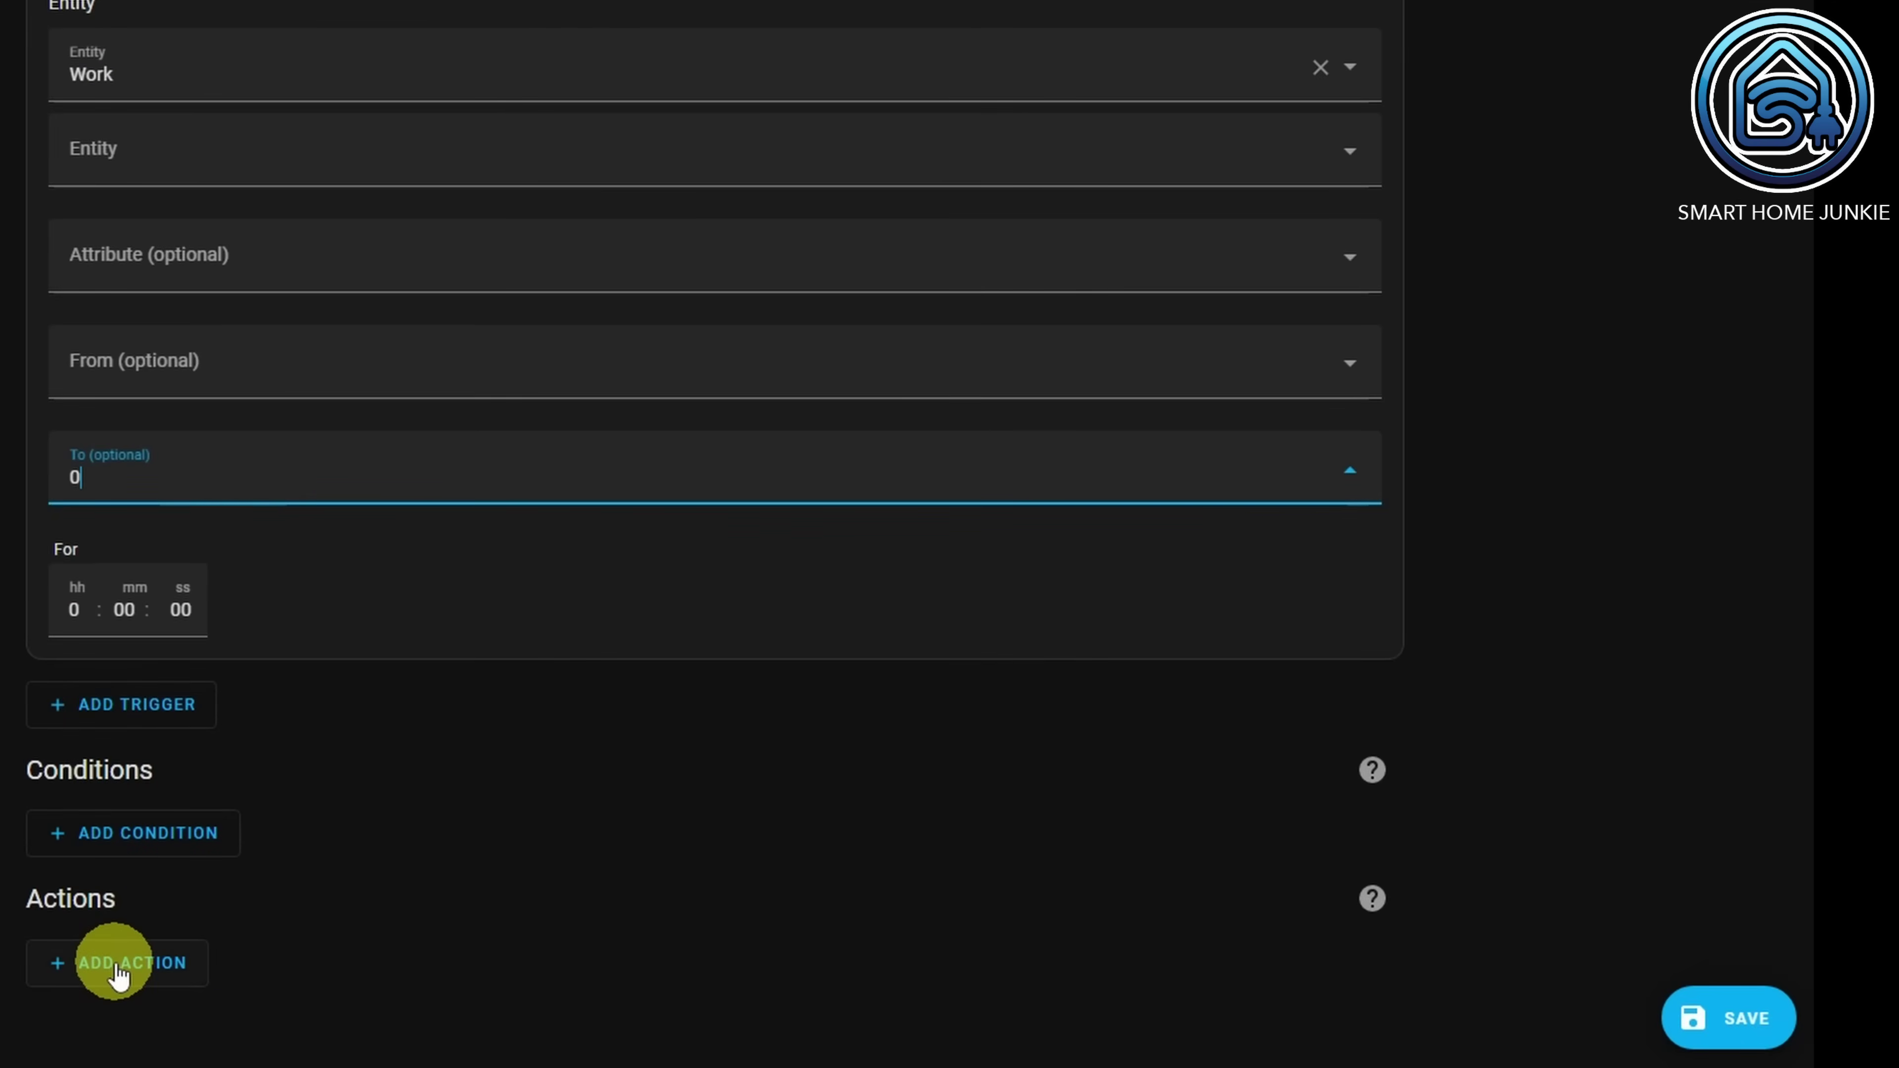
Step: Add a notify.whatsapp service-call action with a leaving-Work message, then save the automation
{"action": "left_click", "coordinate": [118, 964]}
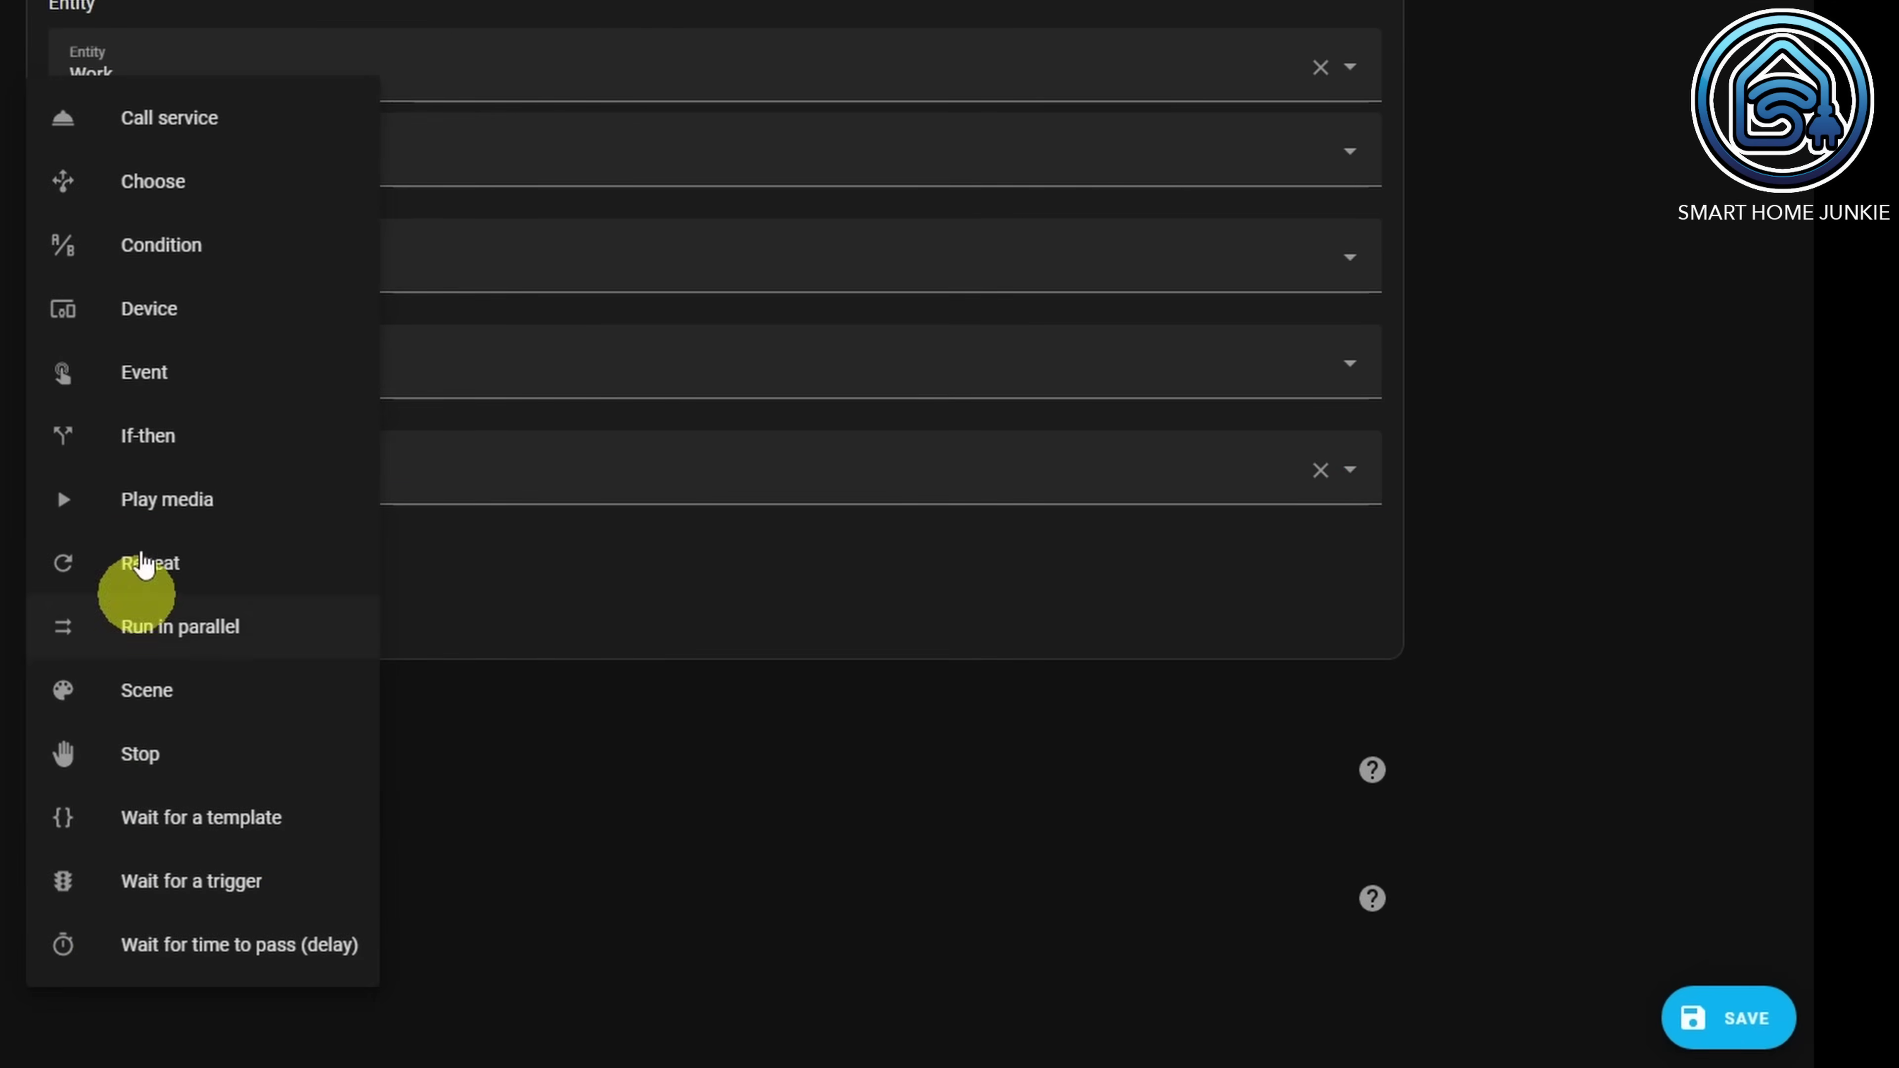
{"action": "left_click", "coordinate": [168, 138]}
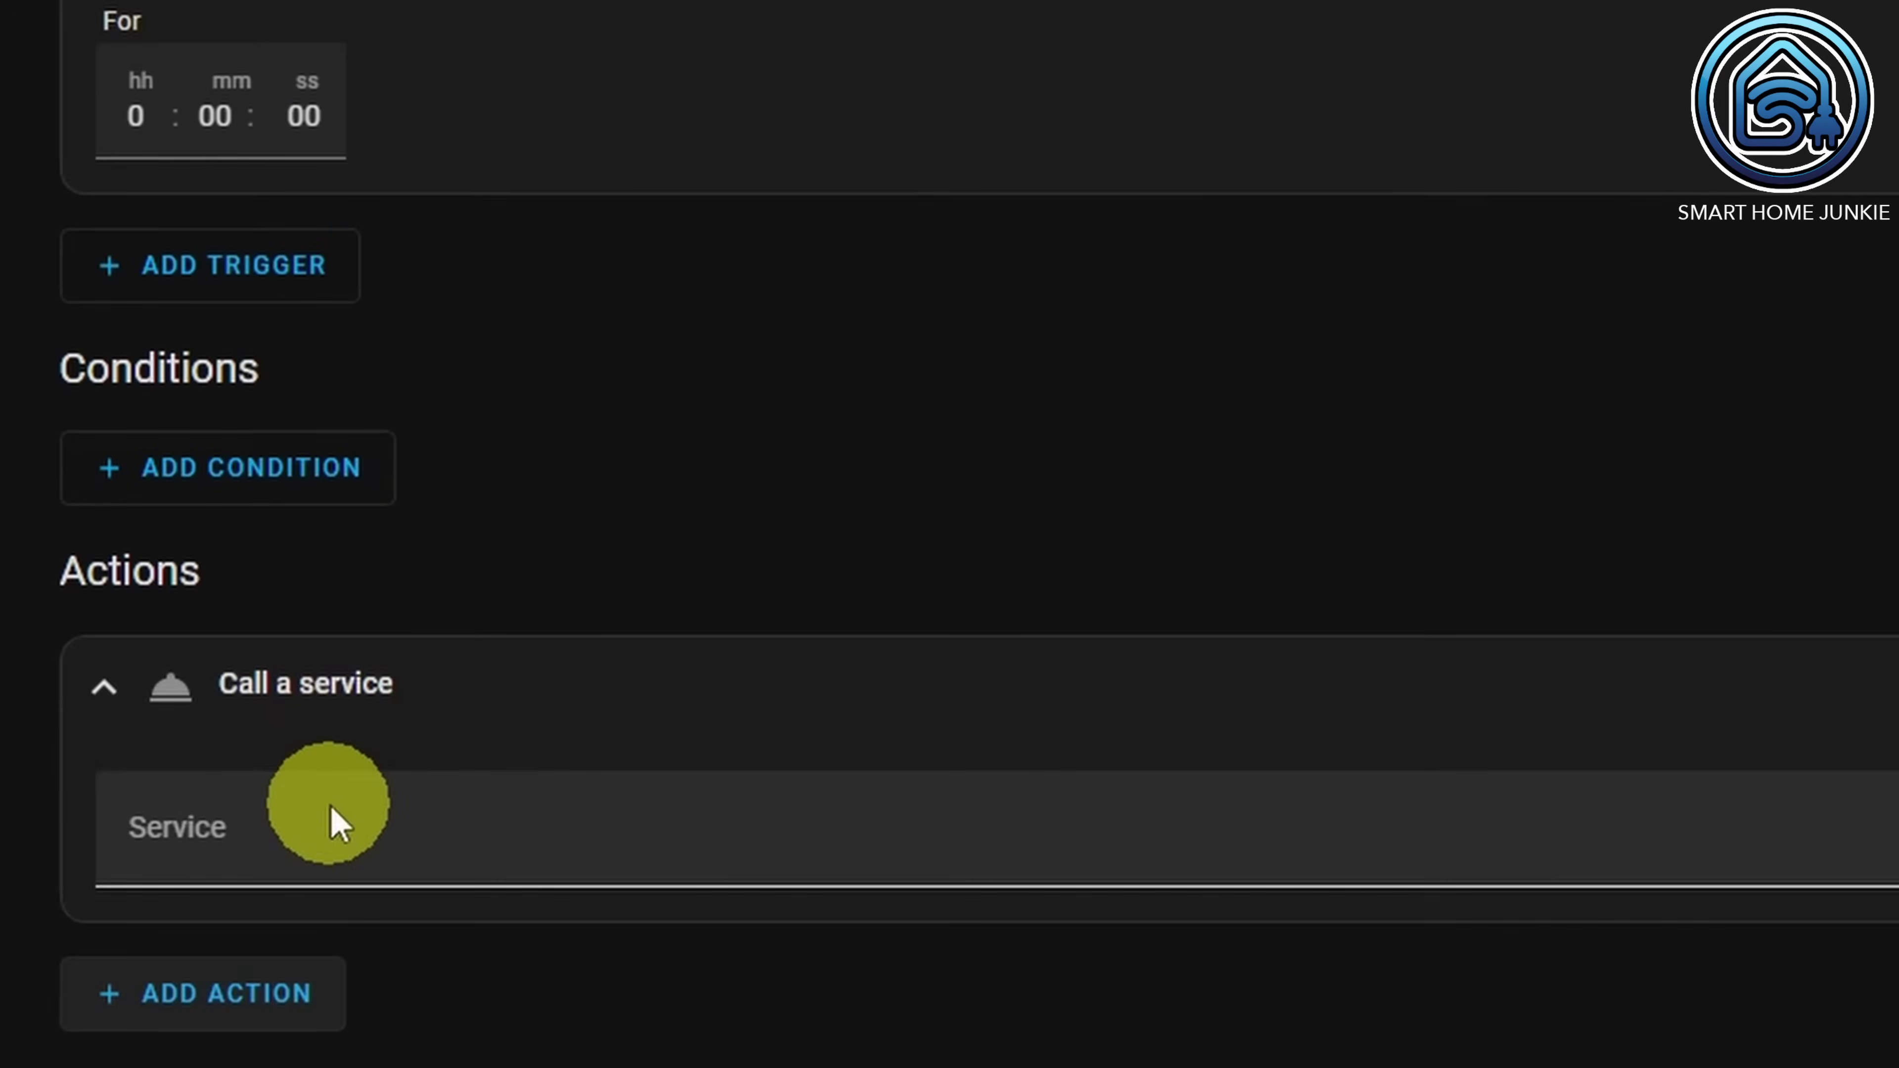
{"action": "left_click", "coordinate": [303, 852]}
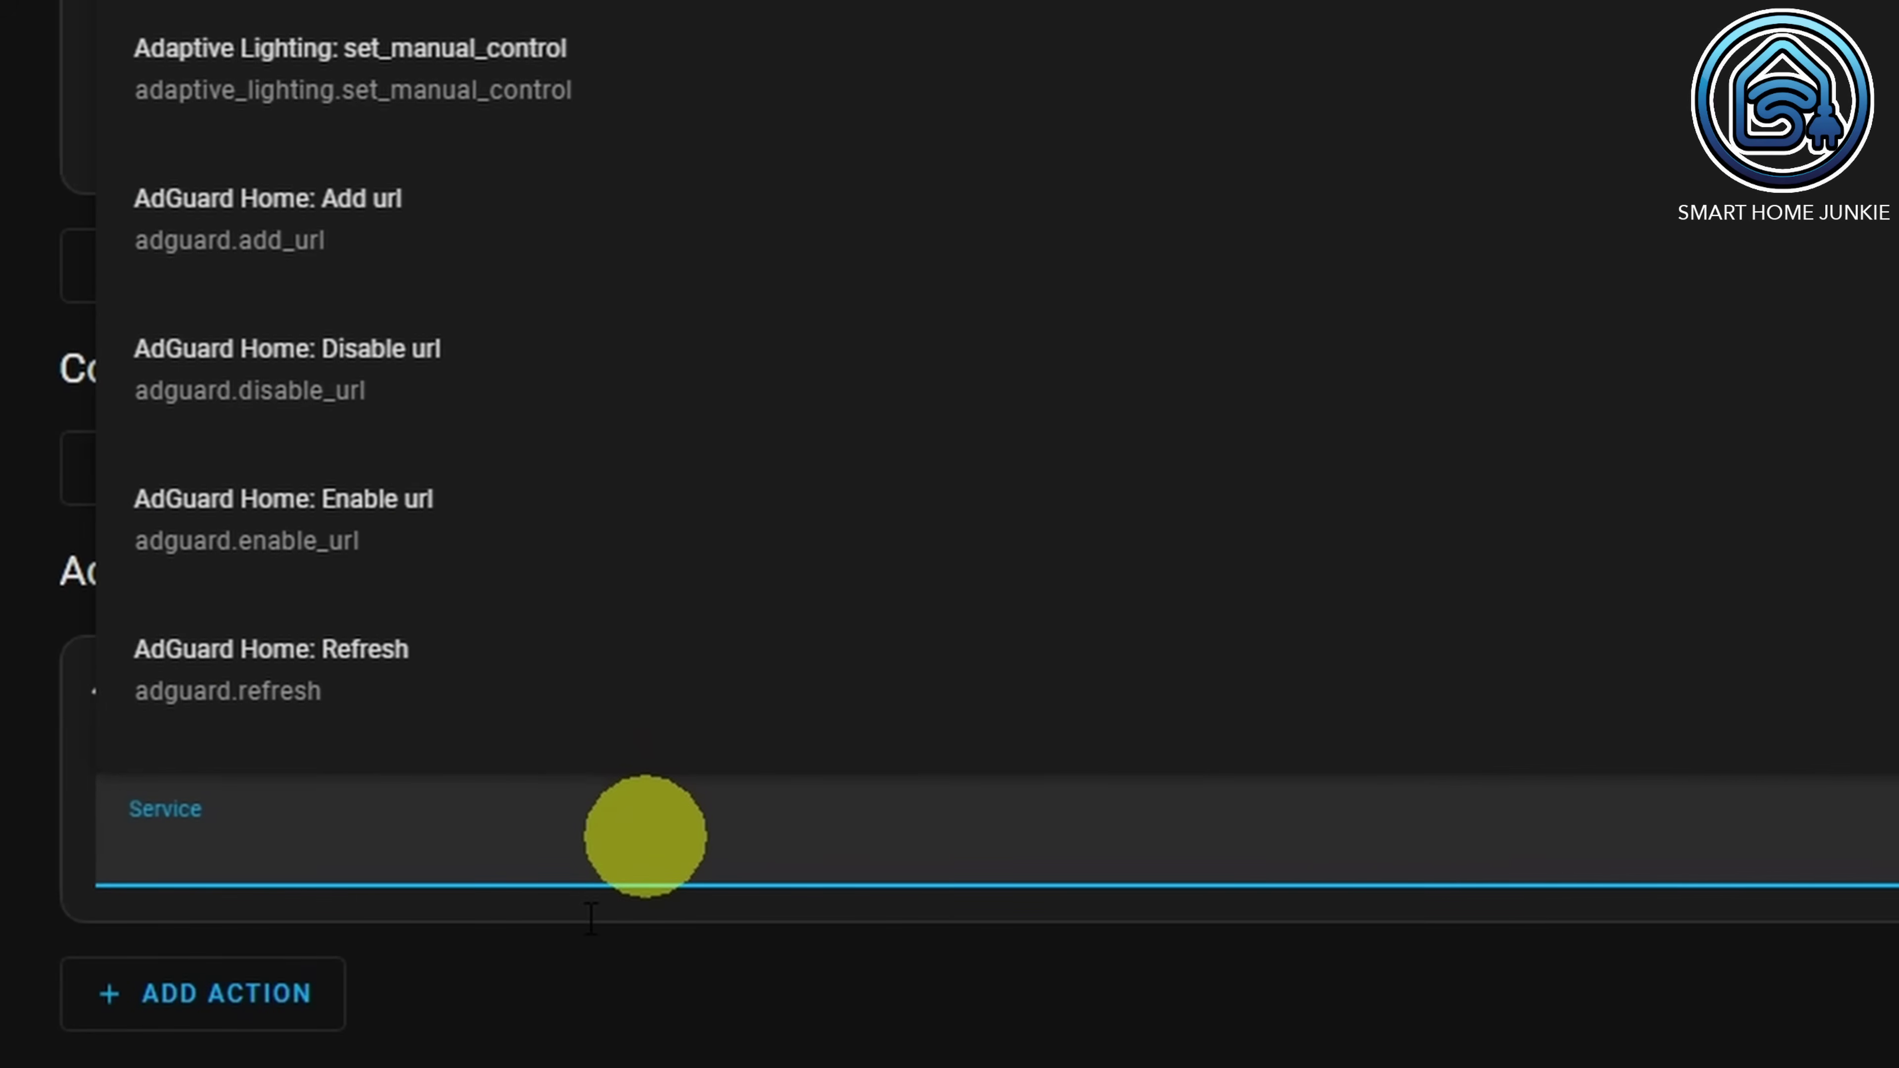
{"action": "type", "text": "whatsapp"}
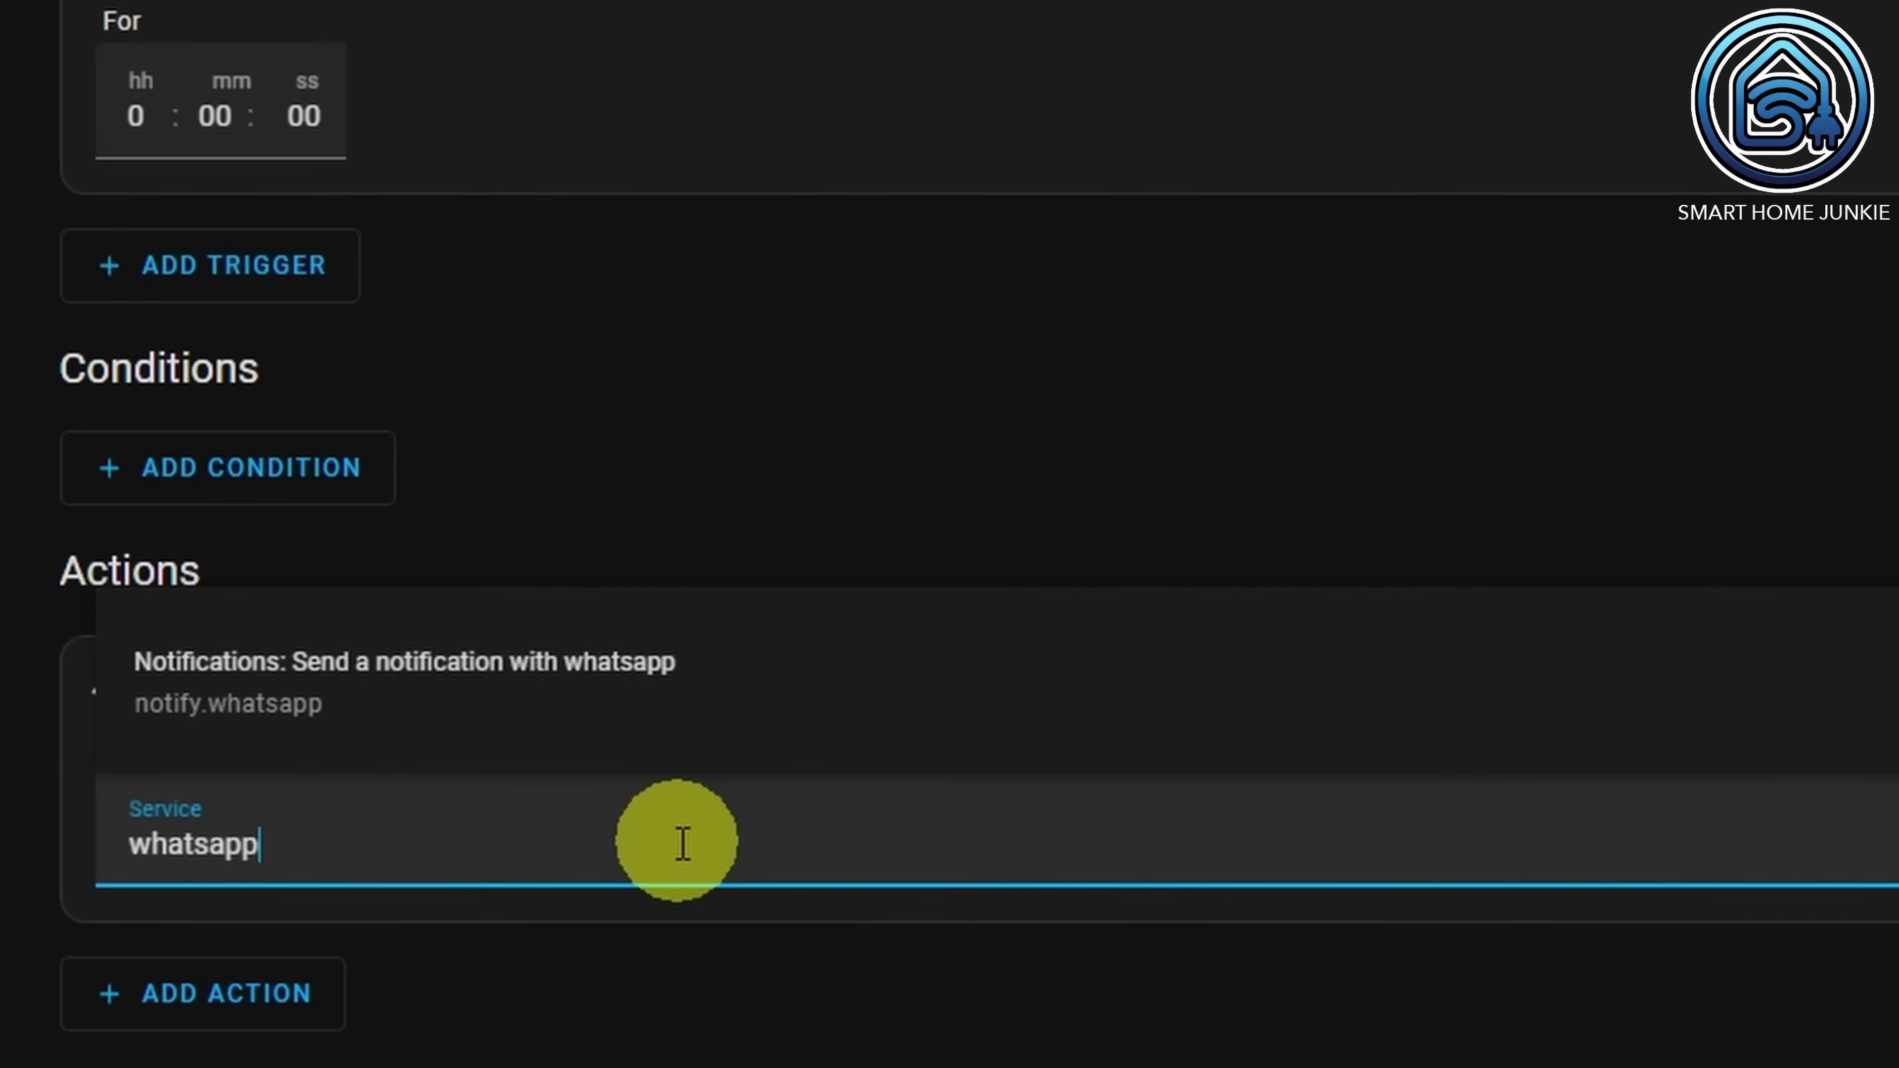
{"action": "left_click", "coordinate": [300, 711]}
{"action": "scroll", "coordinate": [292, 703], "scroll_direction": "down", "scroll_amount": 5}
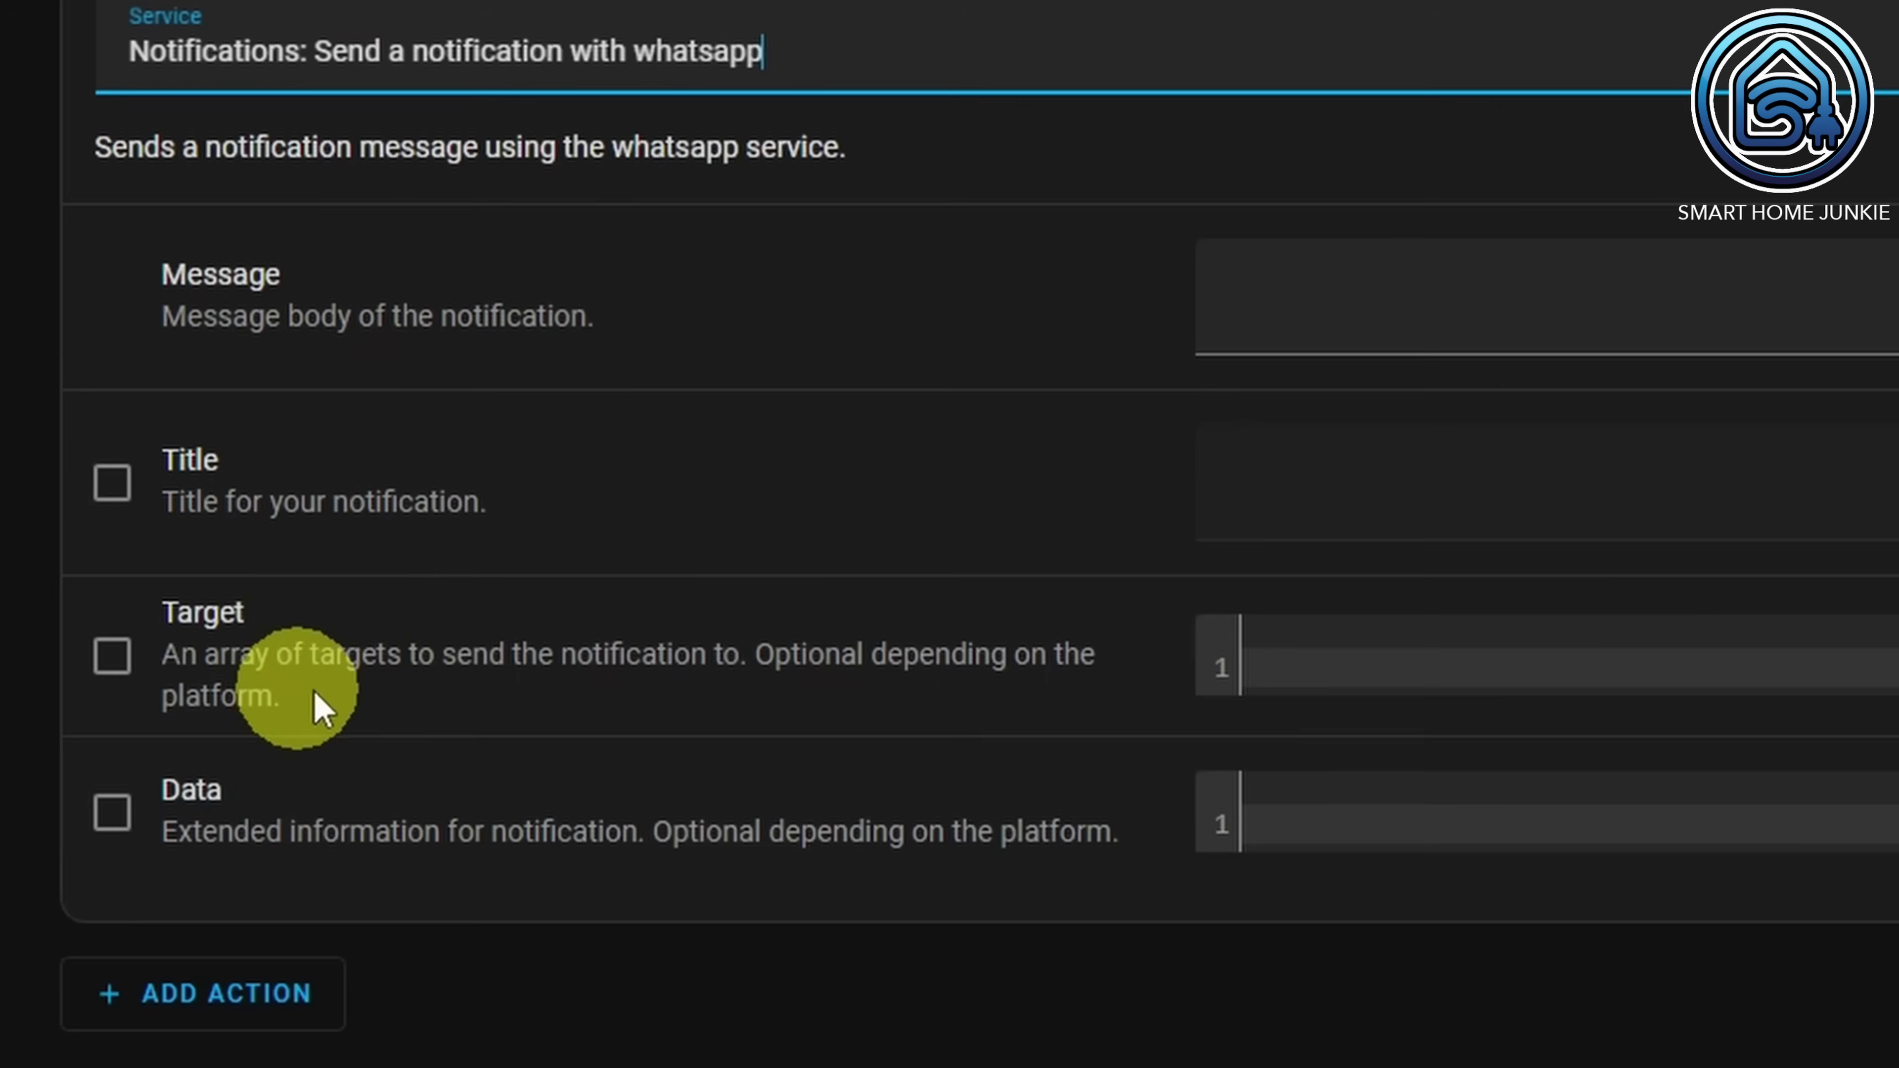
{"action": "left_click", "coordinate": [1327, 310]}
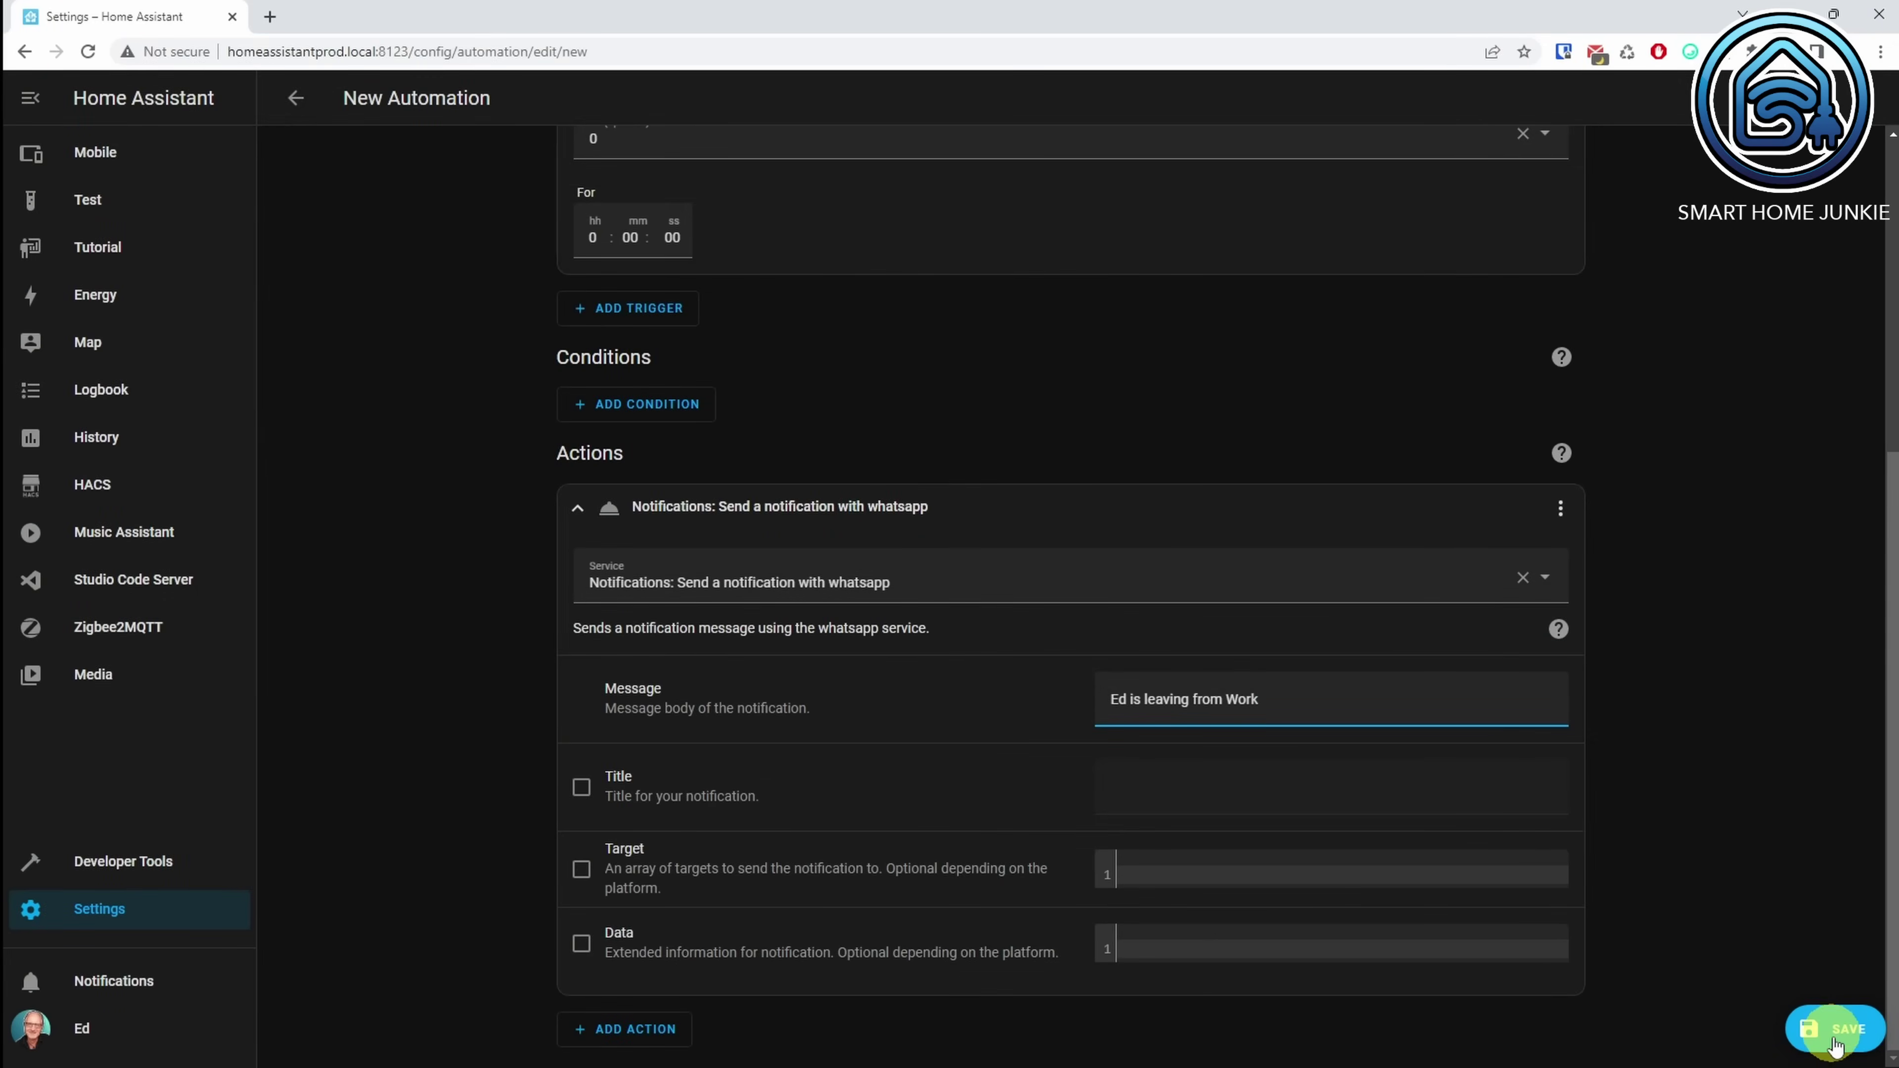
{"action": "left_click", "coordinate": [1835, 1040]}
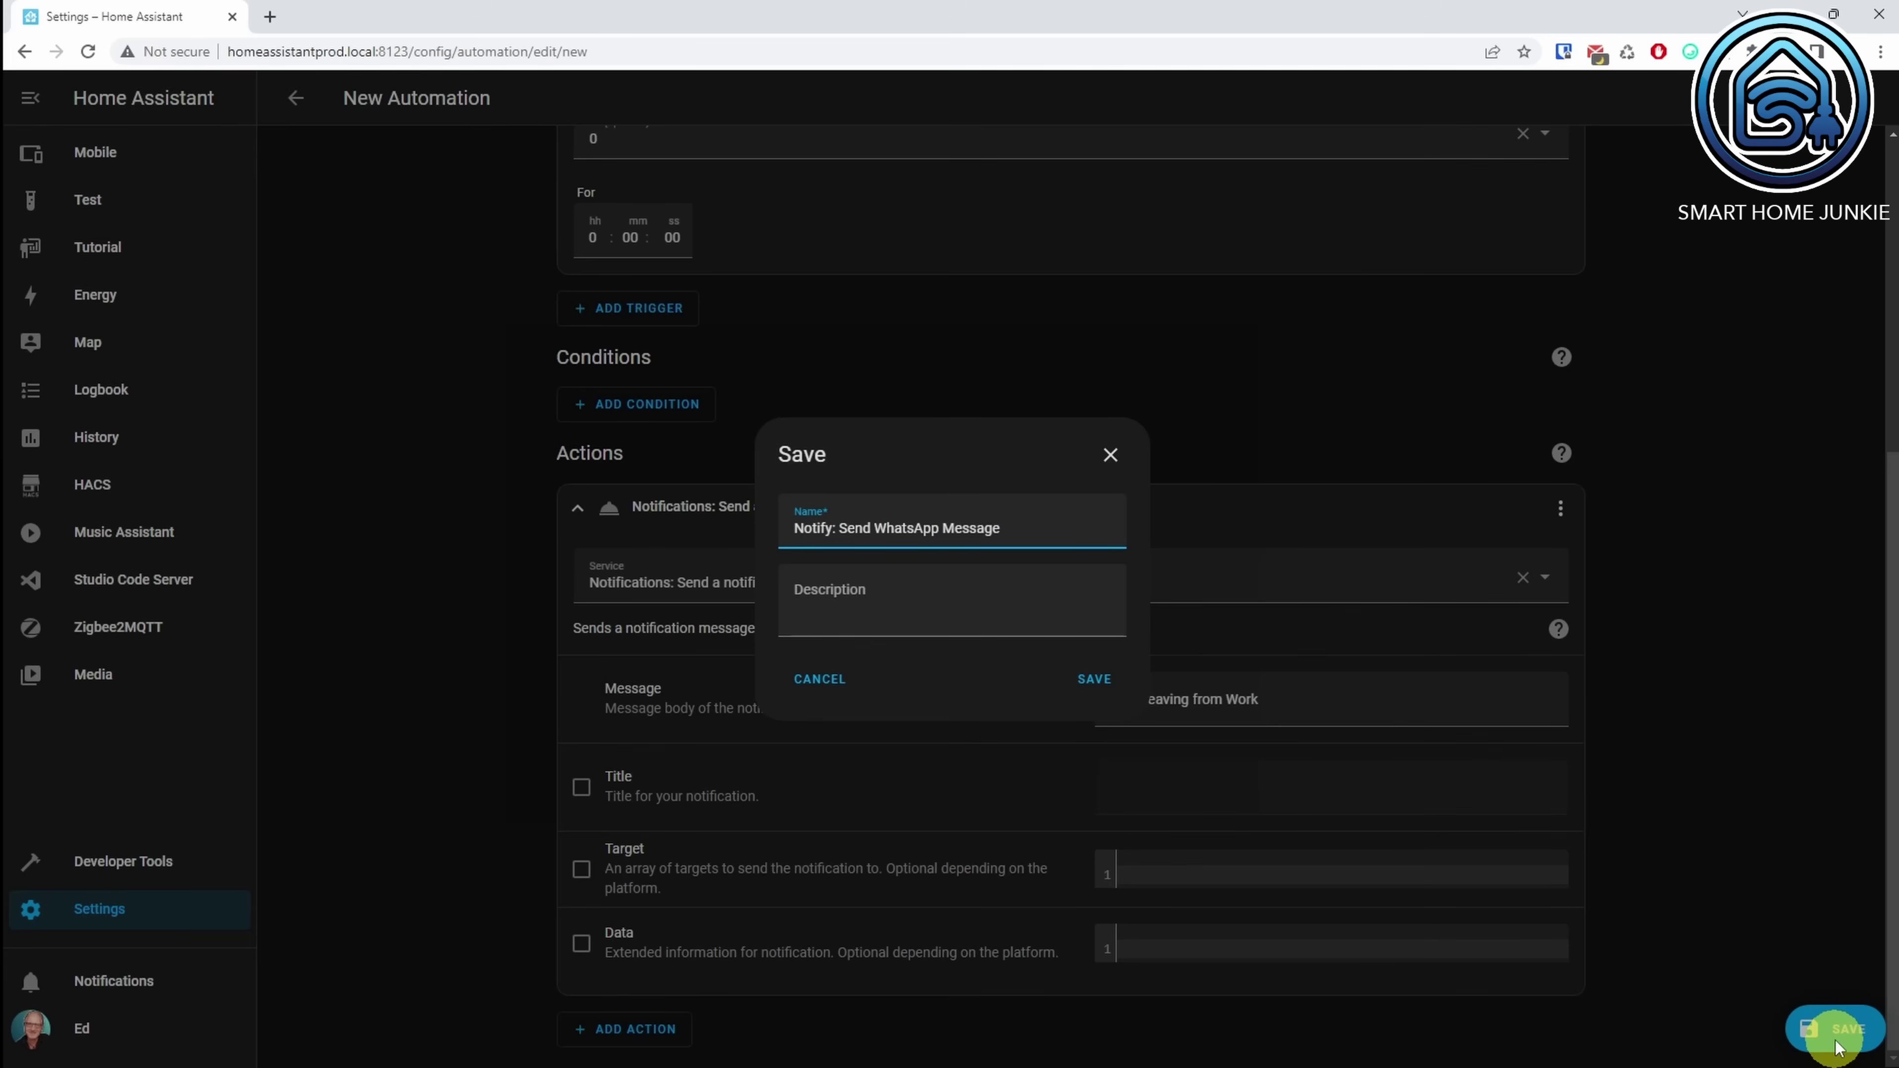
Step: Save it as 'Notify: Send WhatsApp Message' and test-run the WhatsApp action from its menu
{"action": "left_click", "coordinate": [1093, 678]}
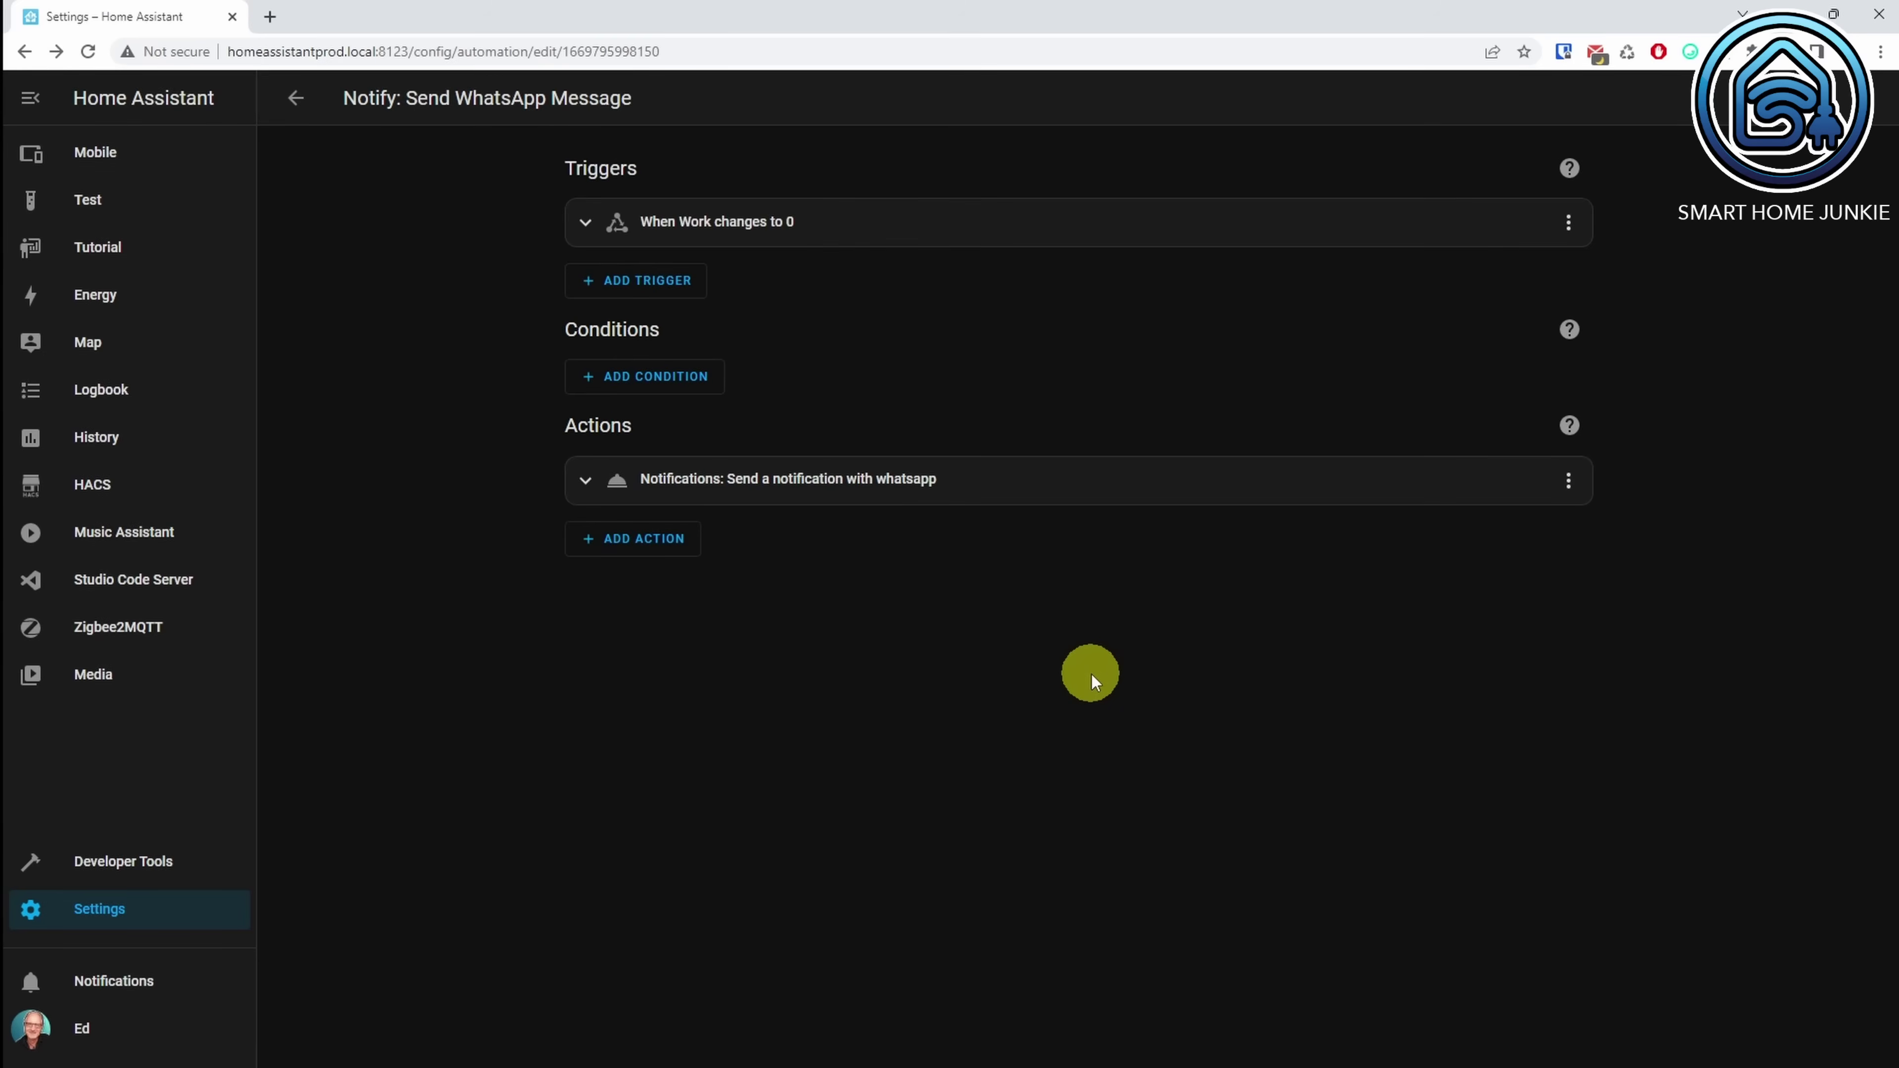
{"action": "left_click", "coordinate": [1568, 483]}
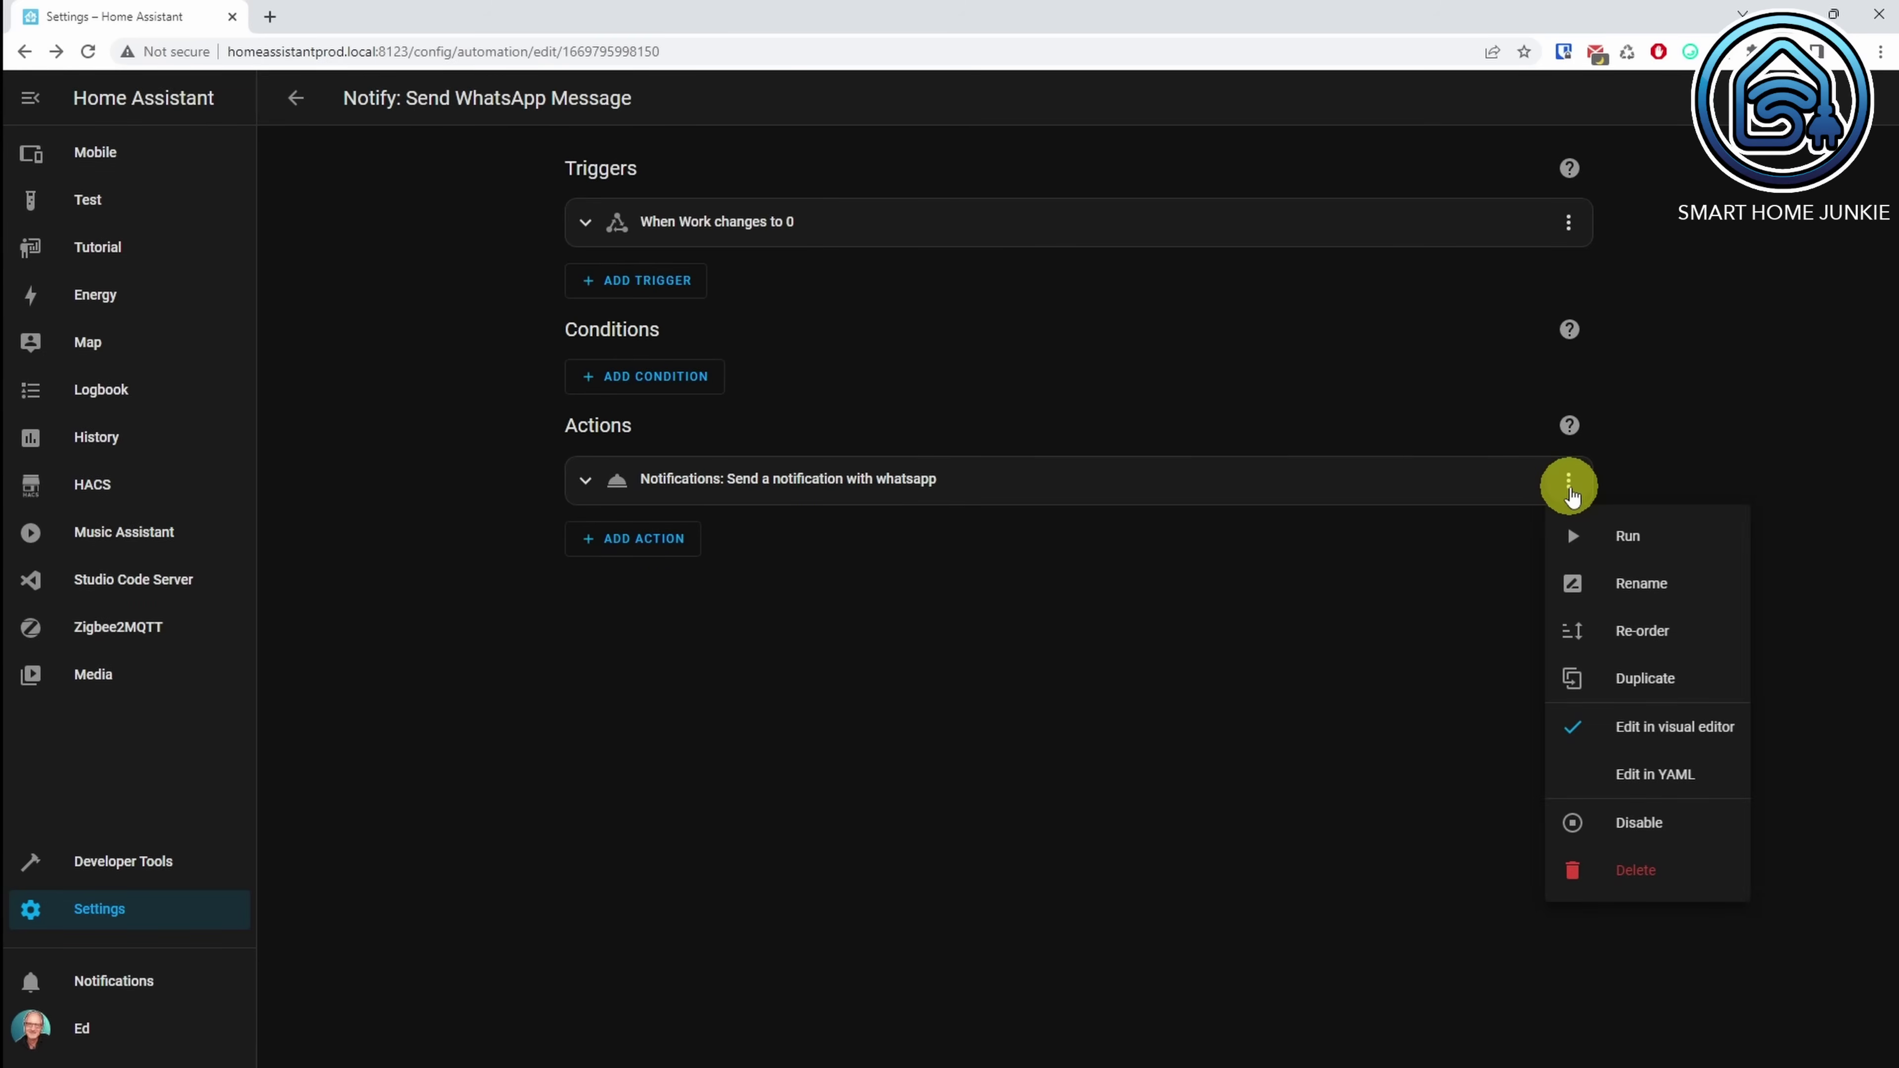
{"action": "left_click", "coordinate": [1612, 557]}
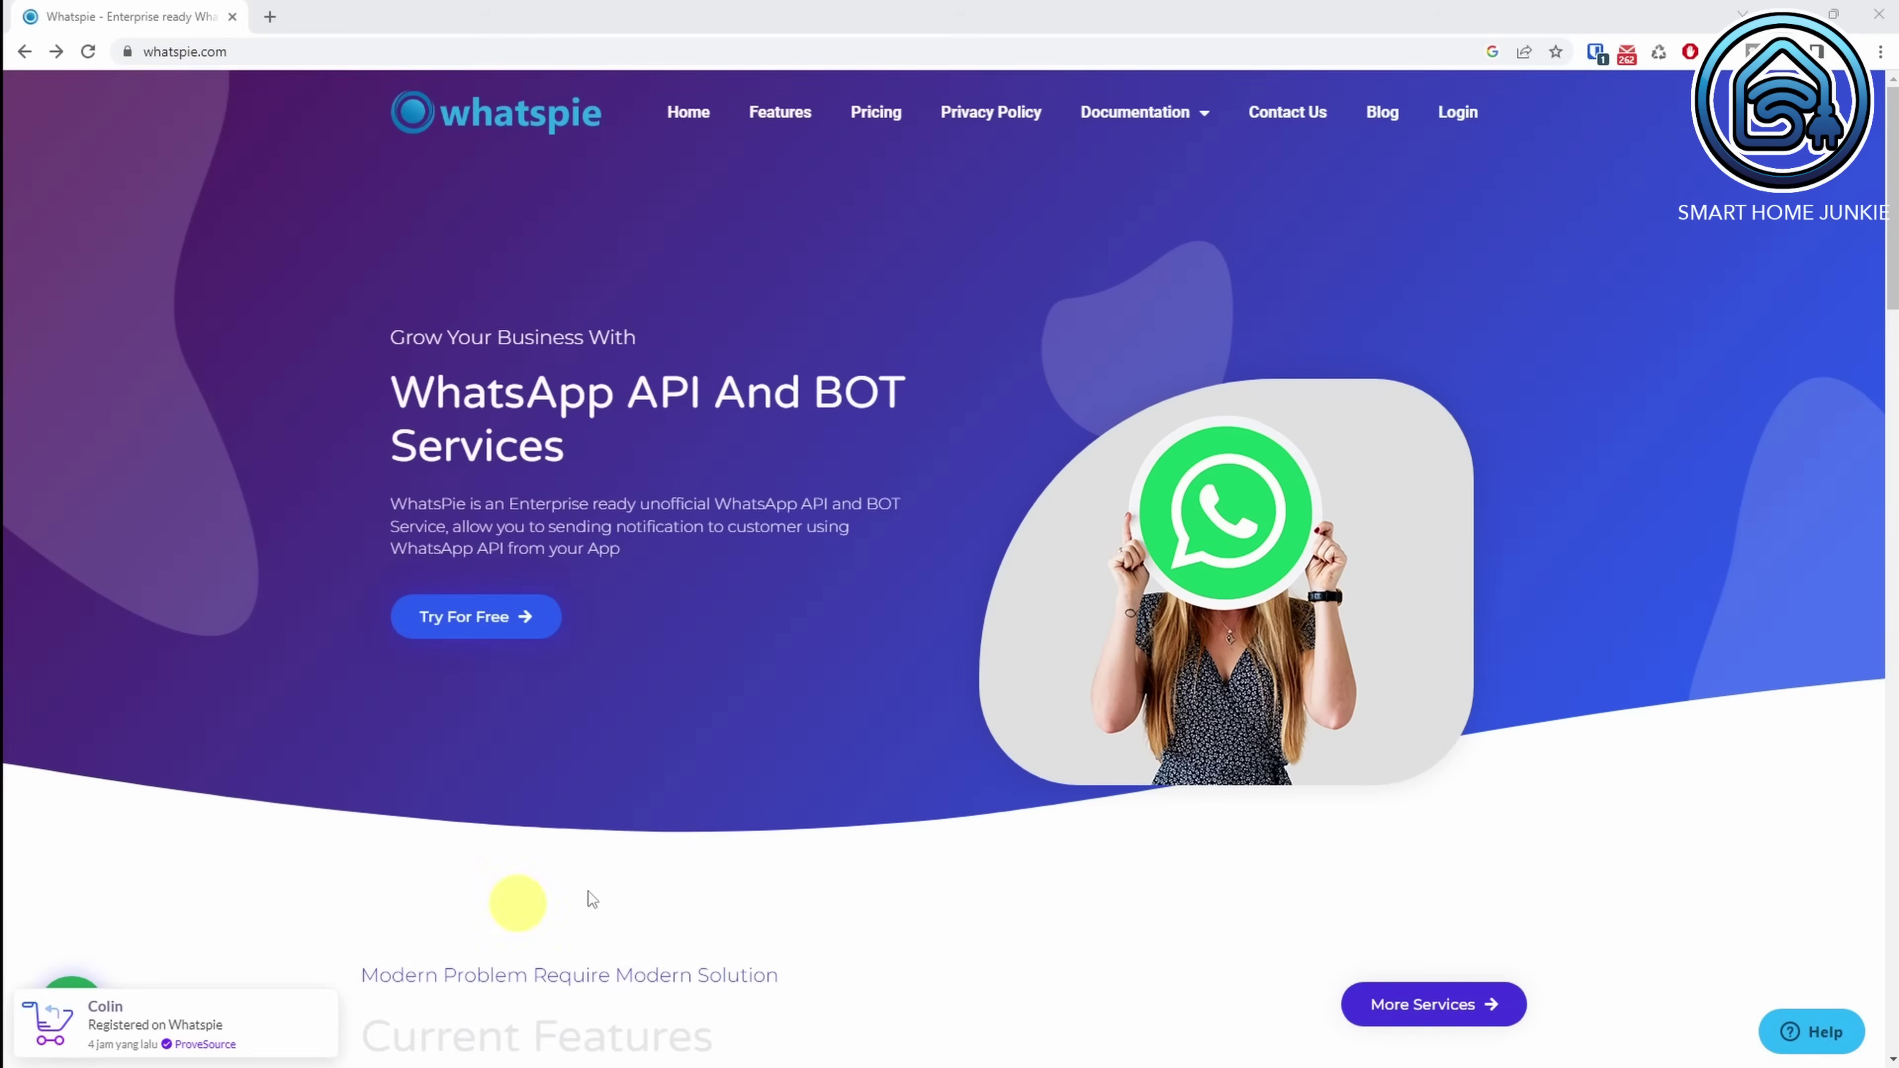
Step: Fill the sign-up form with name, phone, e-mail and password, accept the privacy policy, and register
{"action": "left_click", "coordinate": [479, 627]}
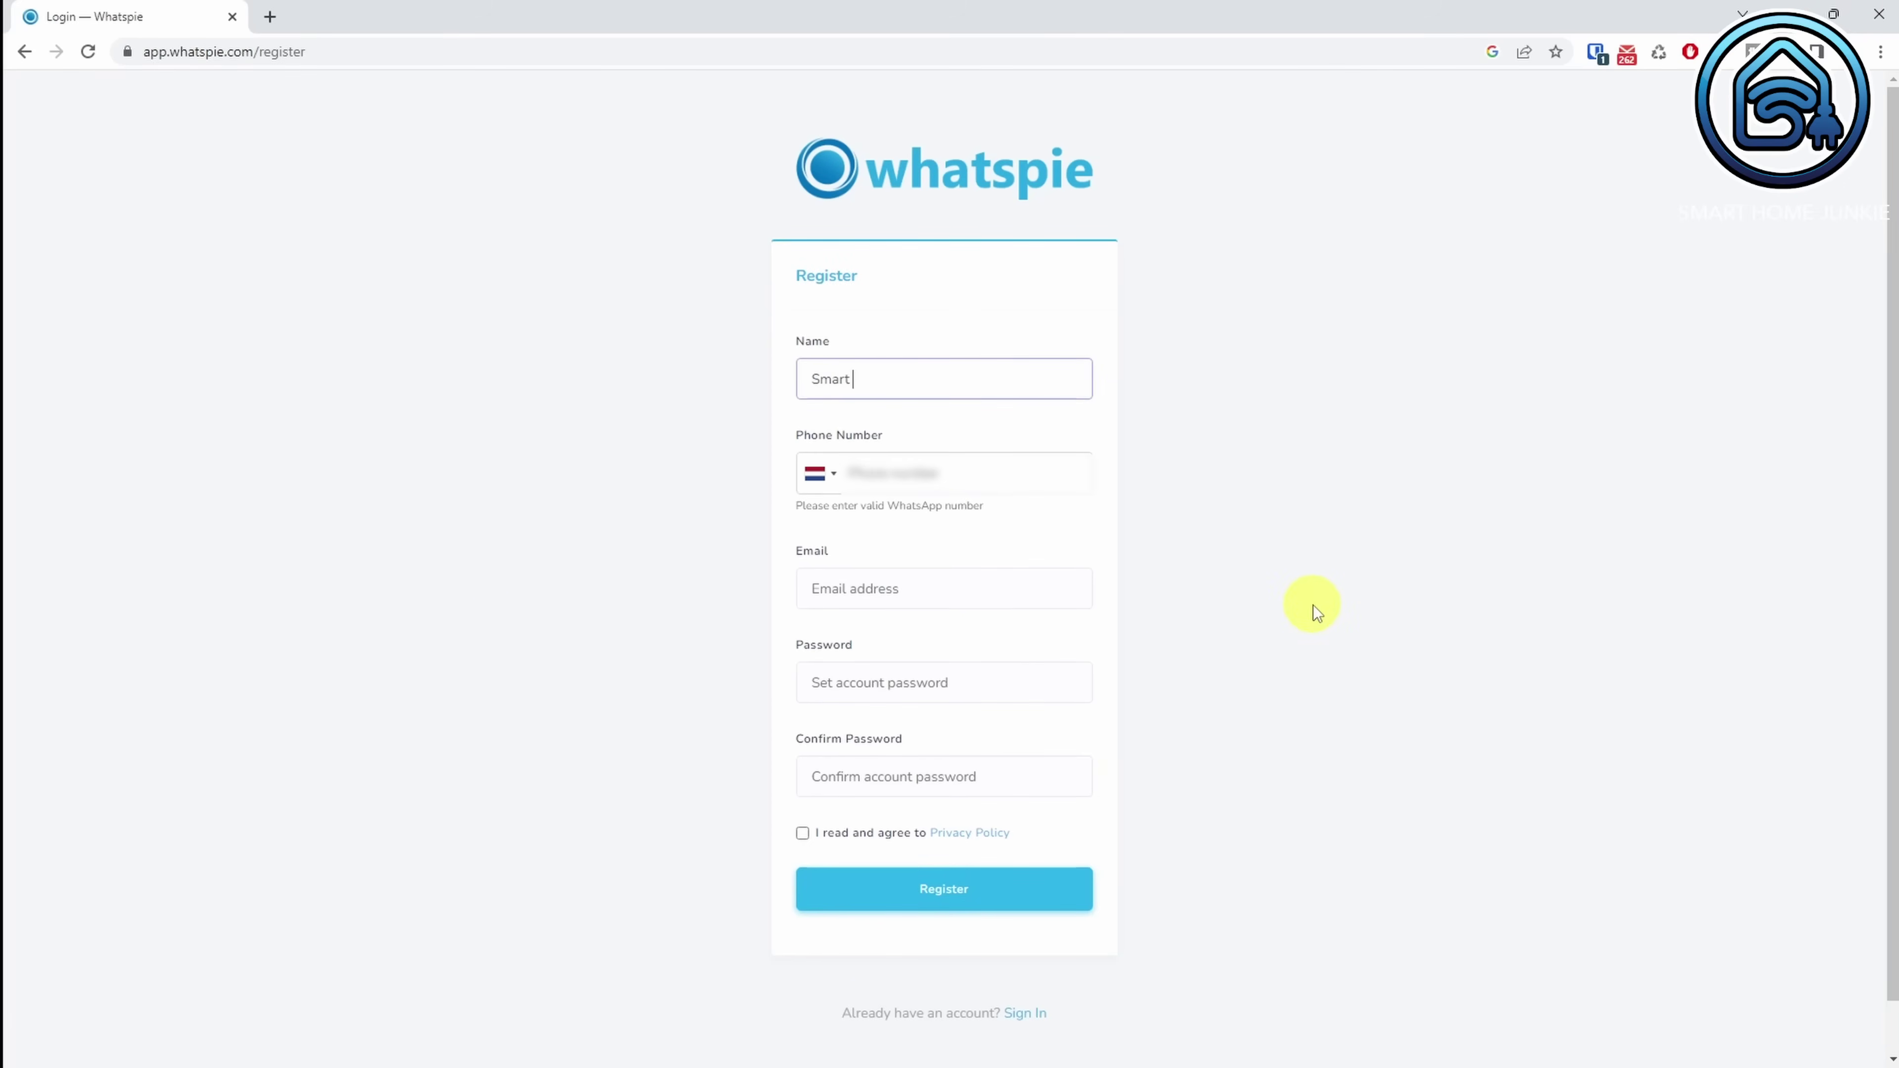
{"action": "type", "text": "kie"}
{"action": "key", "text": "Tab"}
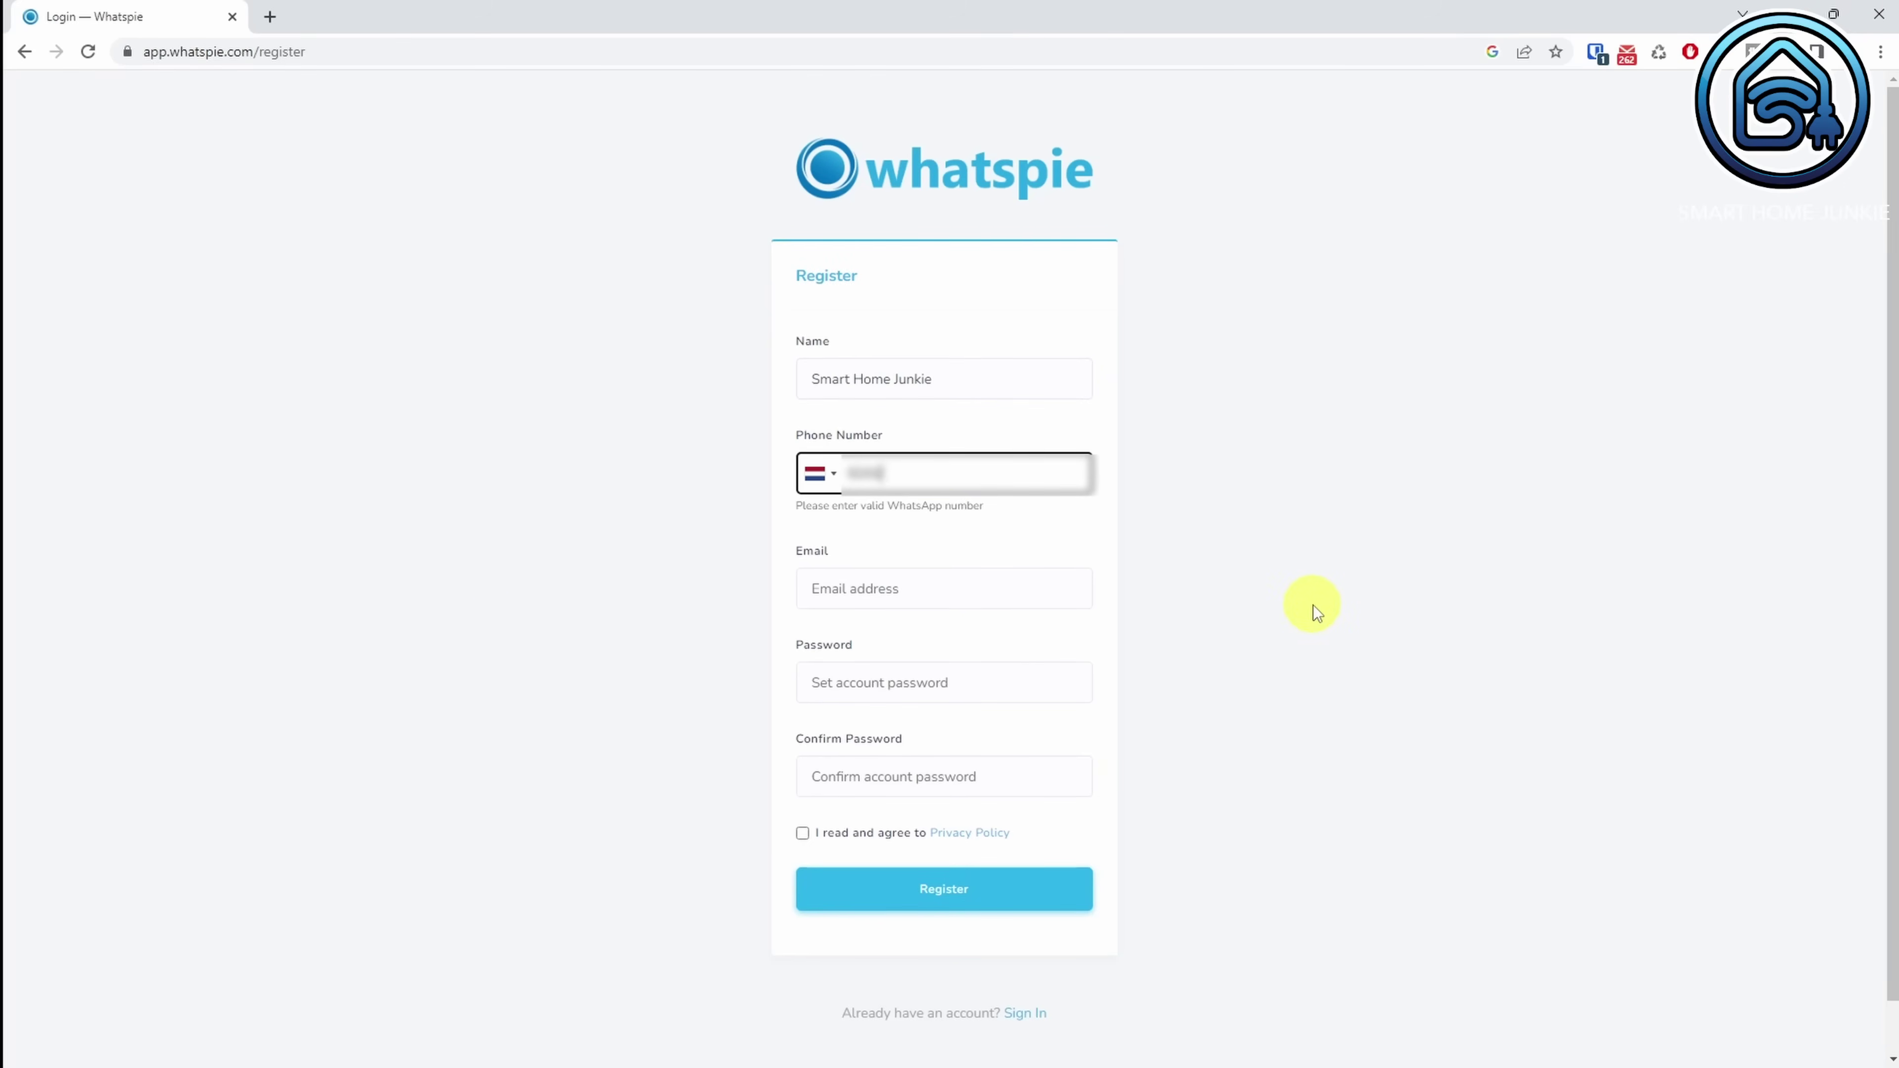
{"action": "key", "text": "Tab"}
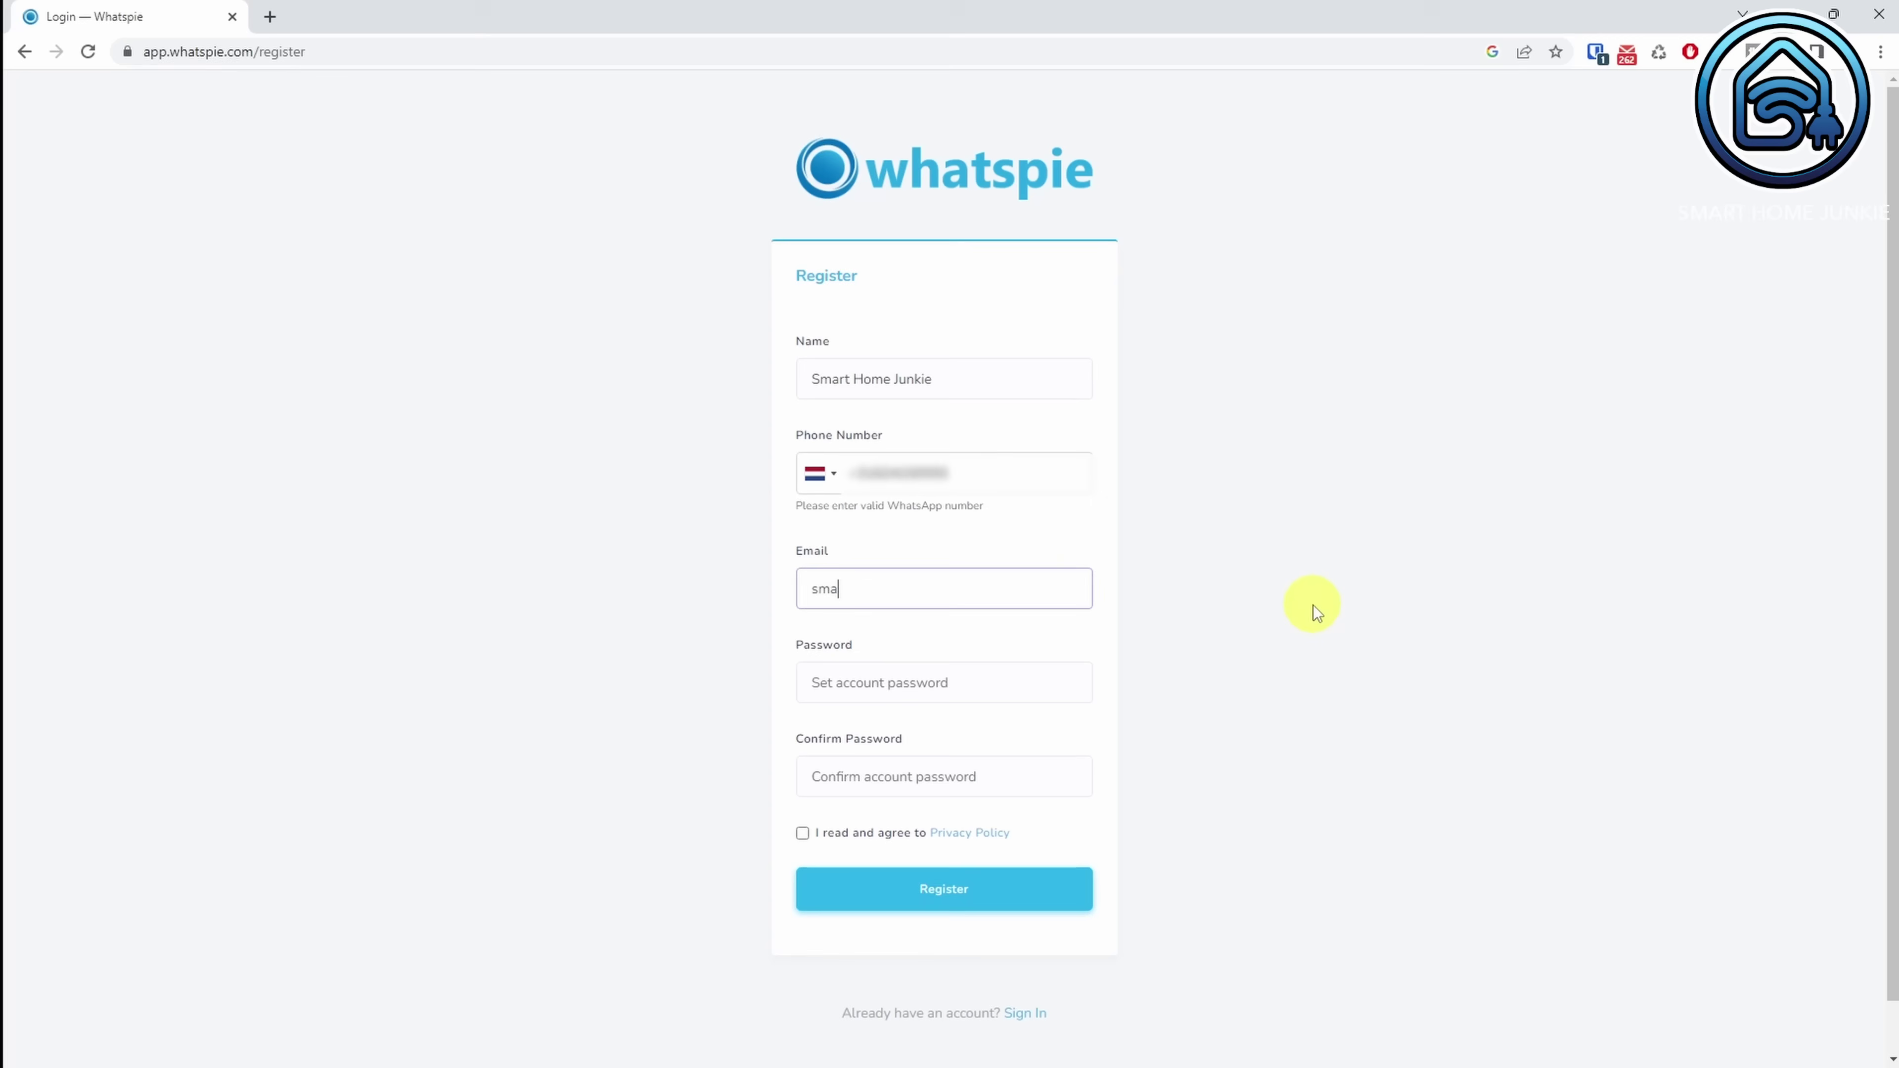
{"action": "key", "text": "Tab"}
{"action": "key", "text": "ctrl+v"}
{"action": "key", "text": "Tab"}
{"action": "key", "text": "ctrl+v"}
{"action": "left_click", "coordinate": [802, 832]}
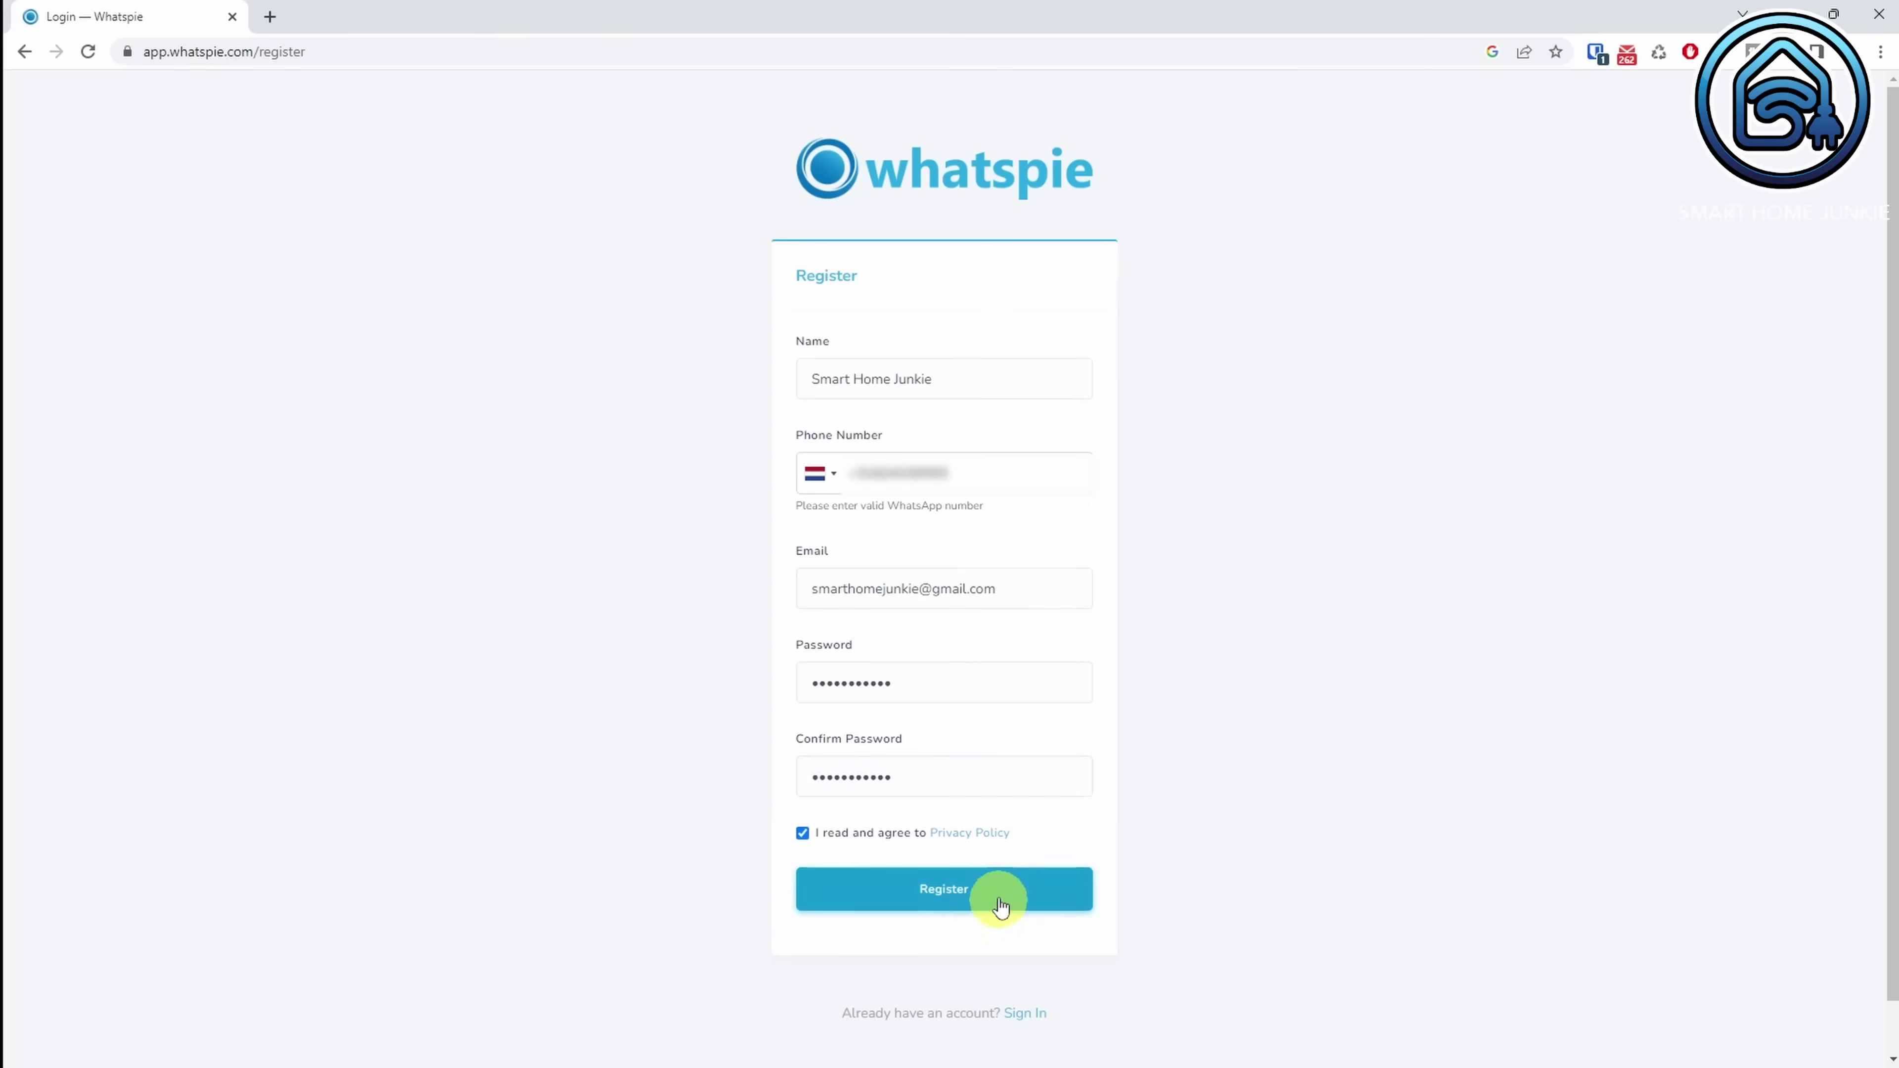
{"action": "left_click", "coordinate": [998, 893]}
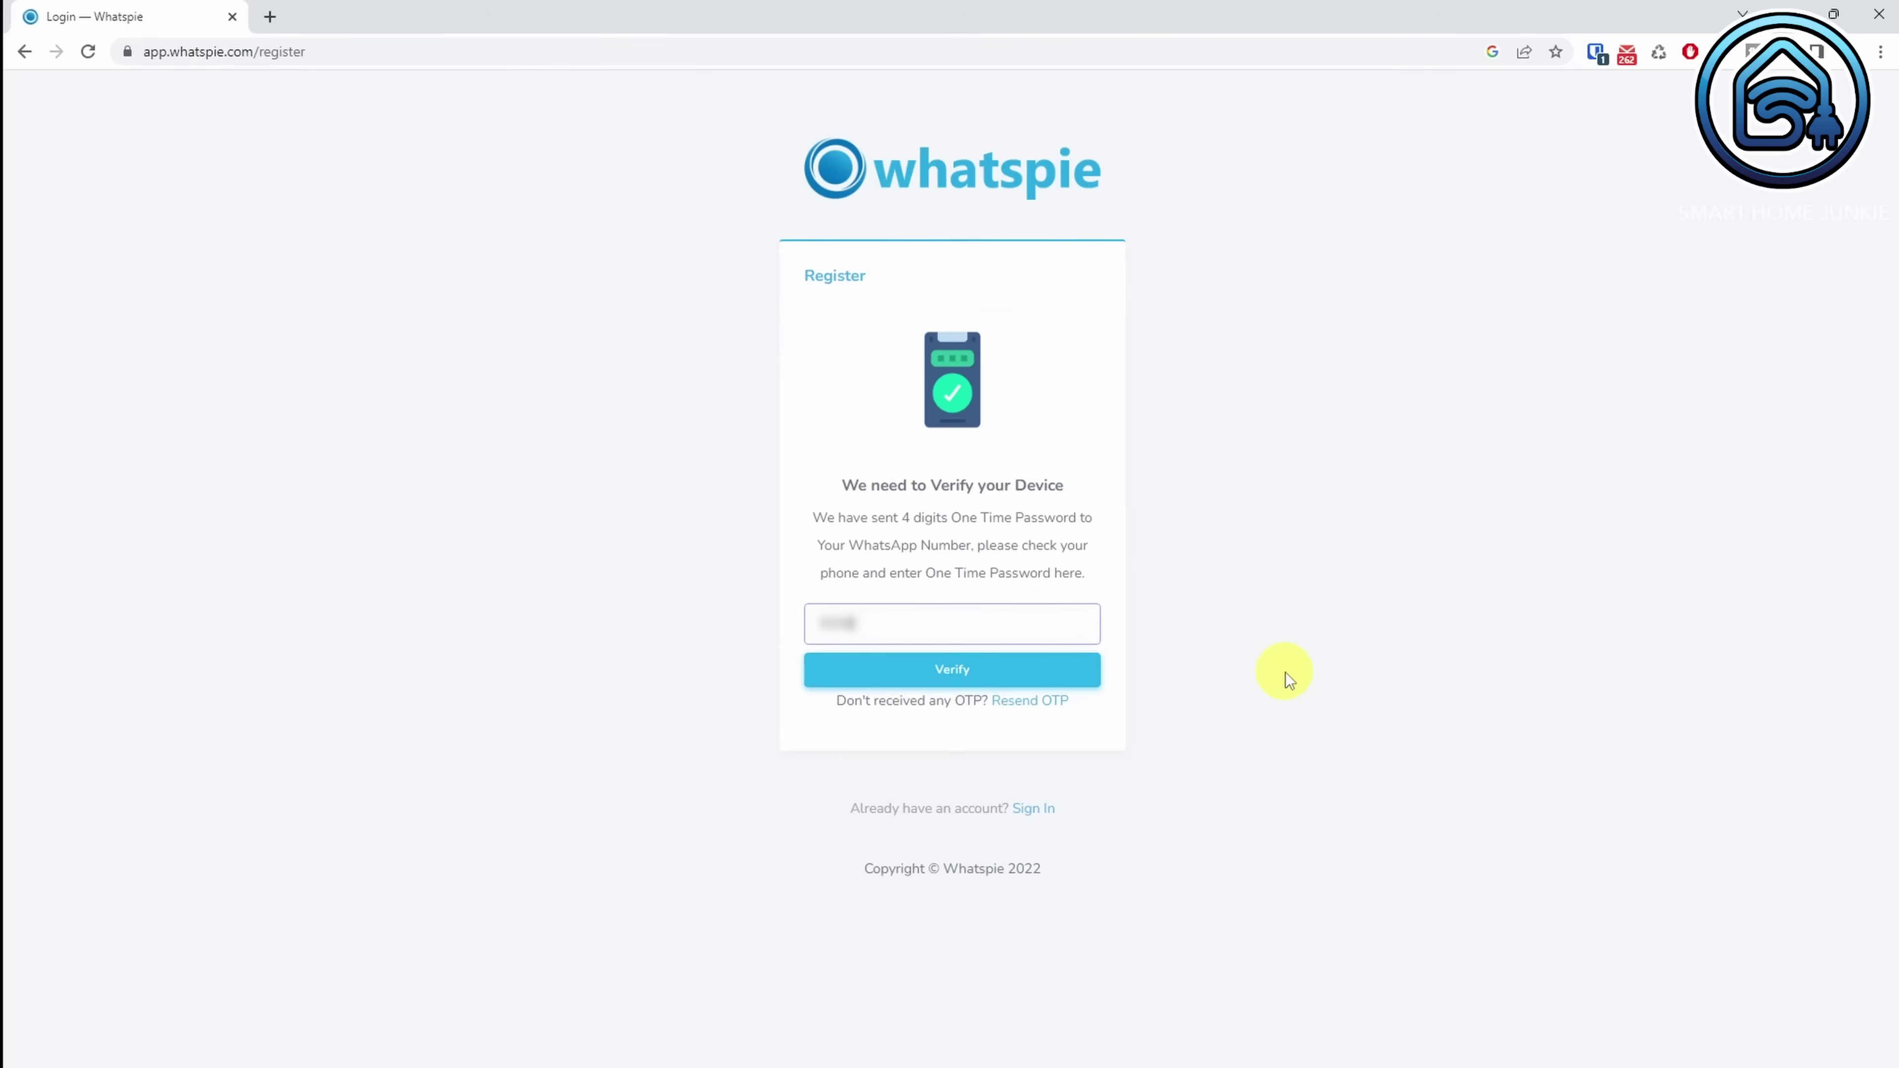
Step: Verify with the one-time code, request the e-mail activation link, and bring up the dashboard
{"action": "left_click", "coordinate": [1009, 673]}
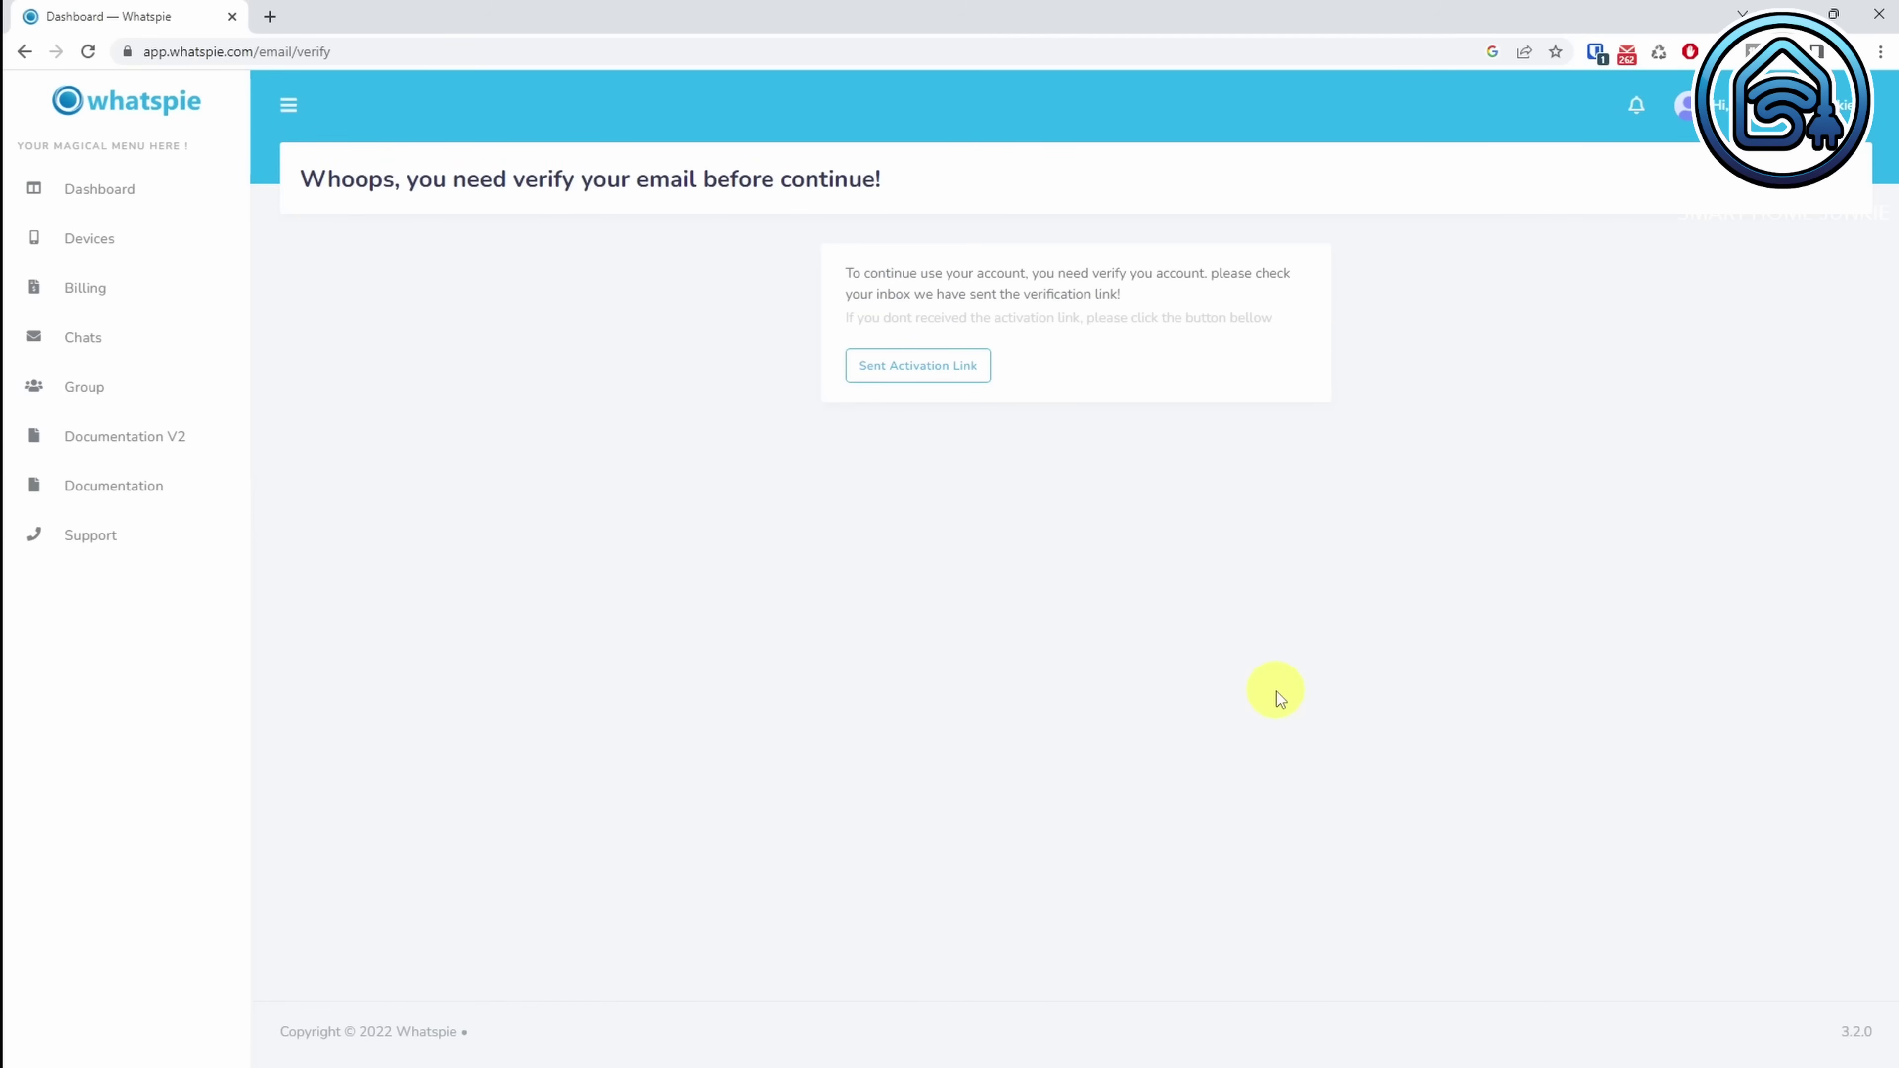
{"action": "left_click", "coordinate": [923, 372]}
{"action": "left_click_drag", "start_coordinate": [182, 21], "coordinate": [729, 33]}
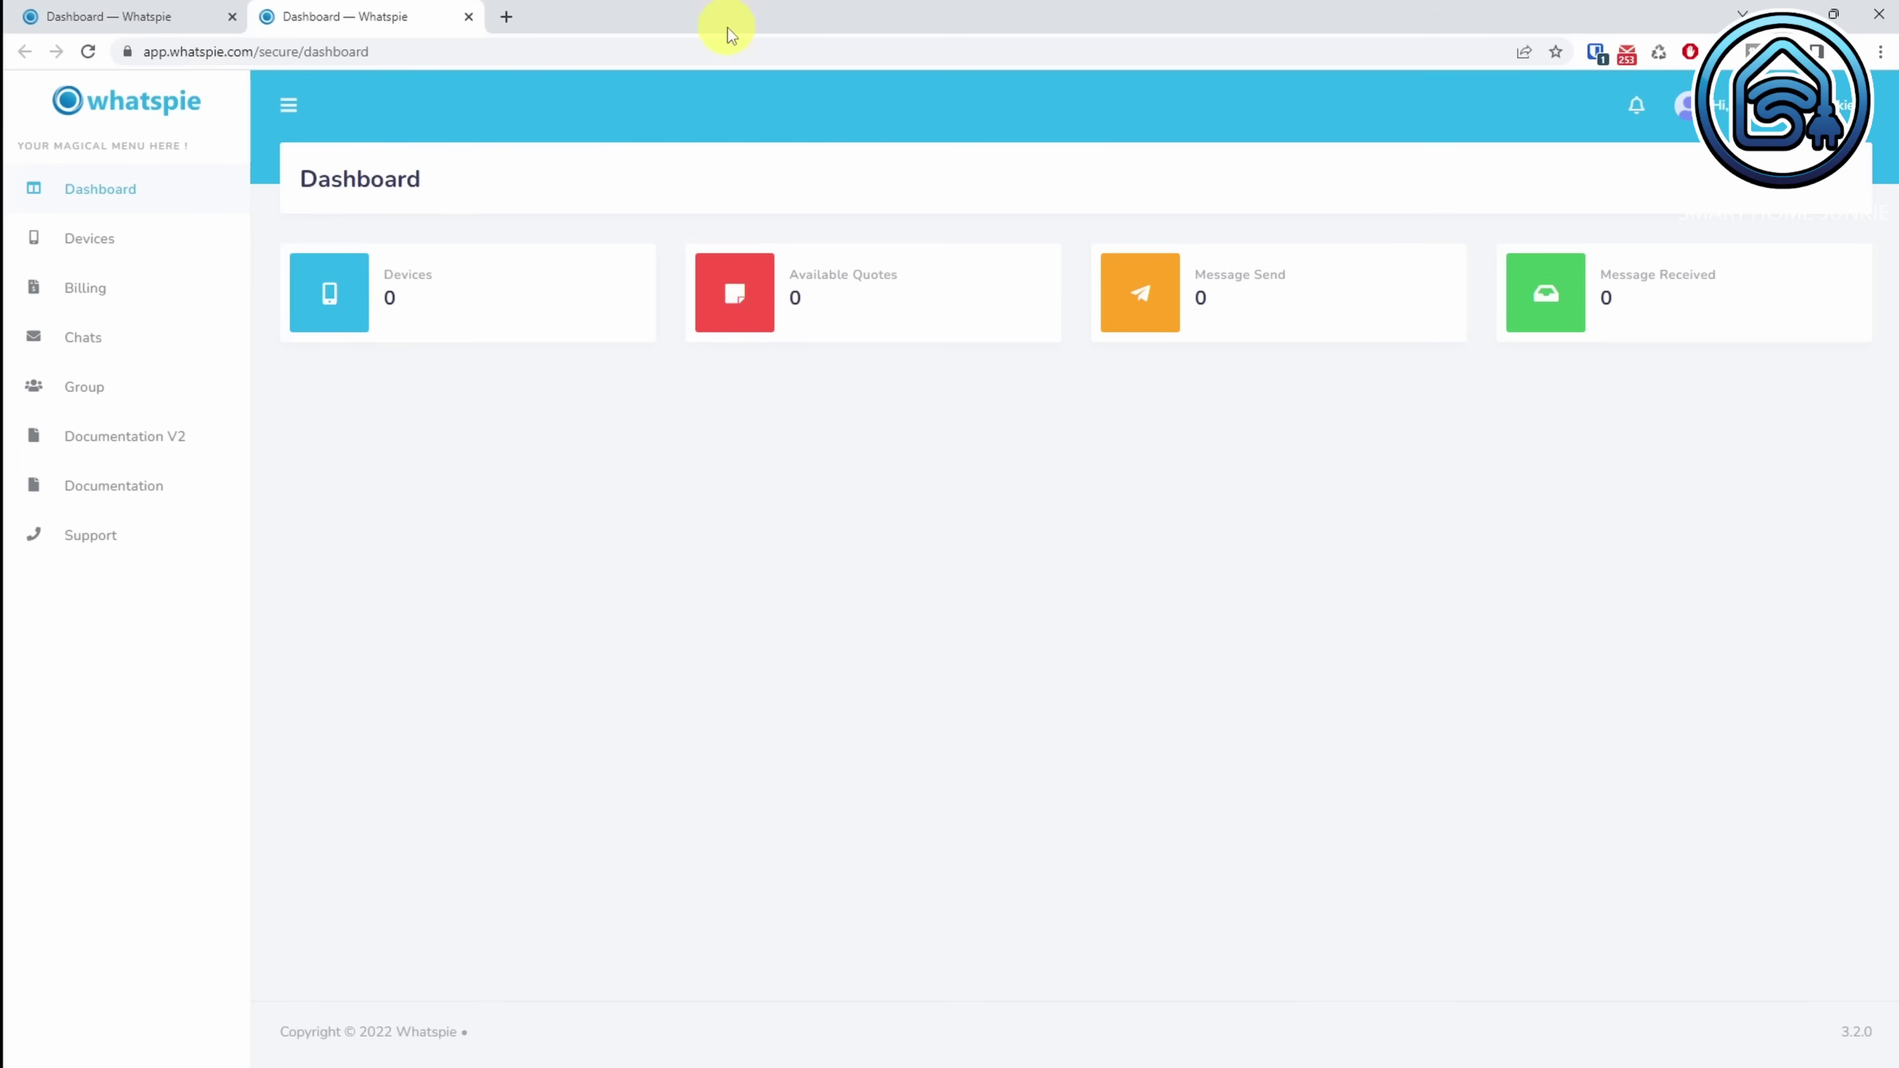
Step: Add a new device on the free Beta Tester plan and submit its WhatsApp phone number
{"action": "left_click", "coordinate": [109, 245]}
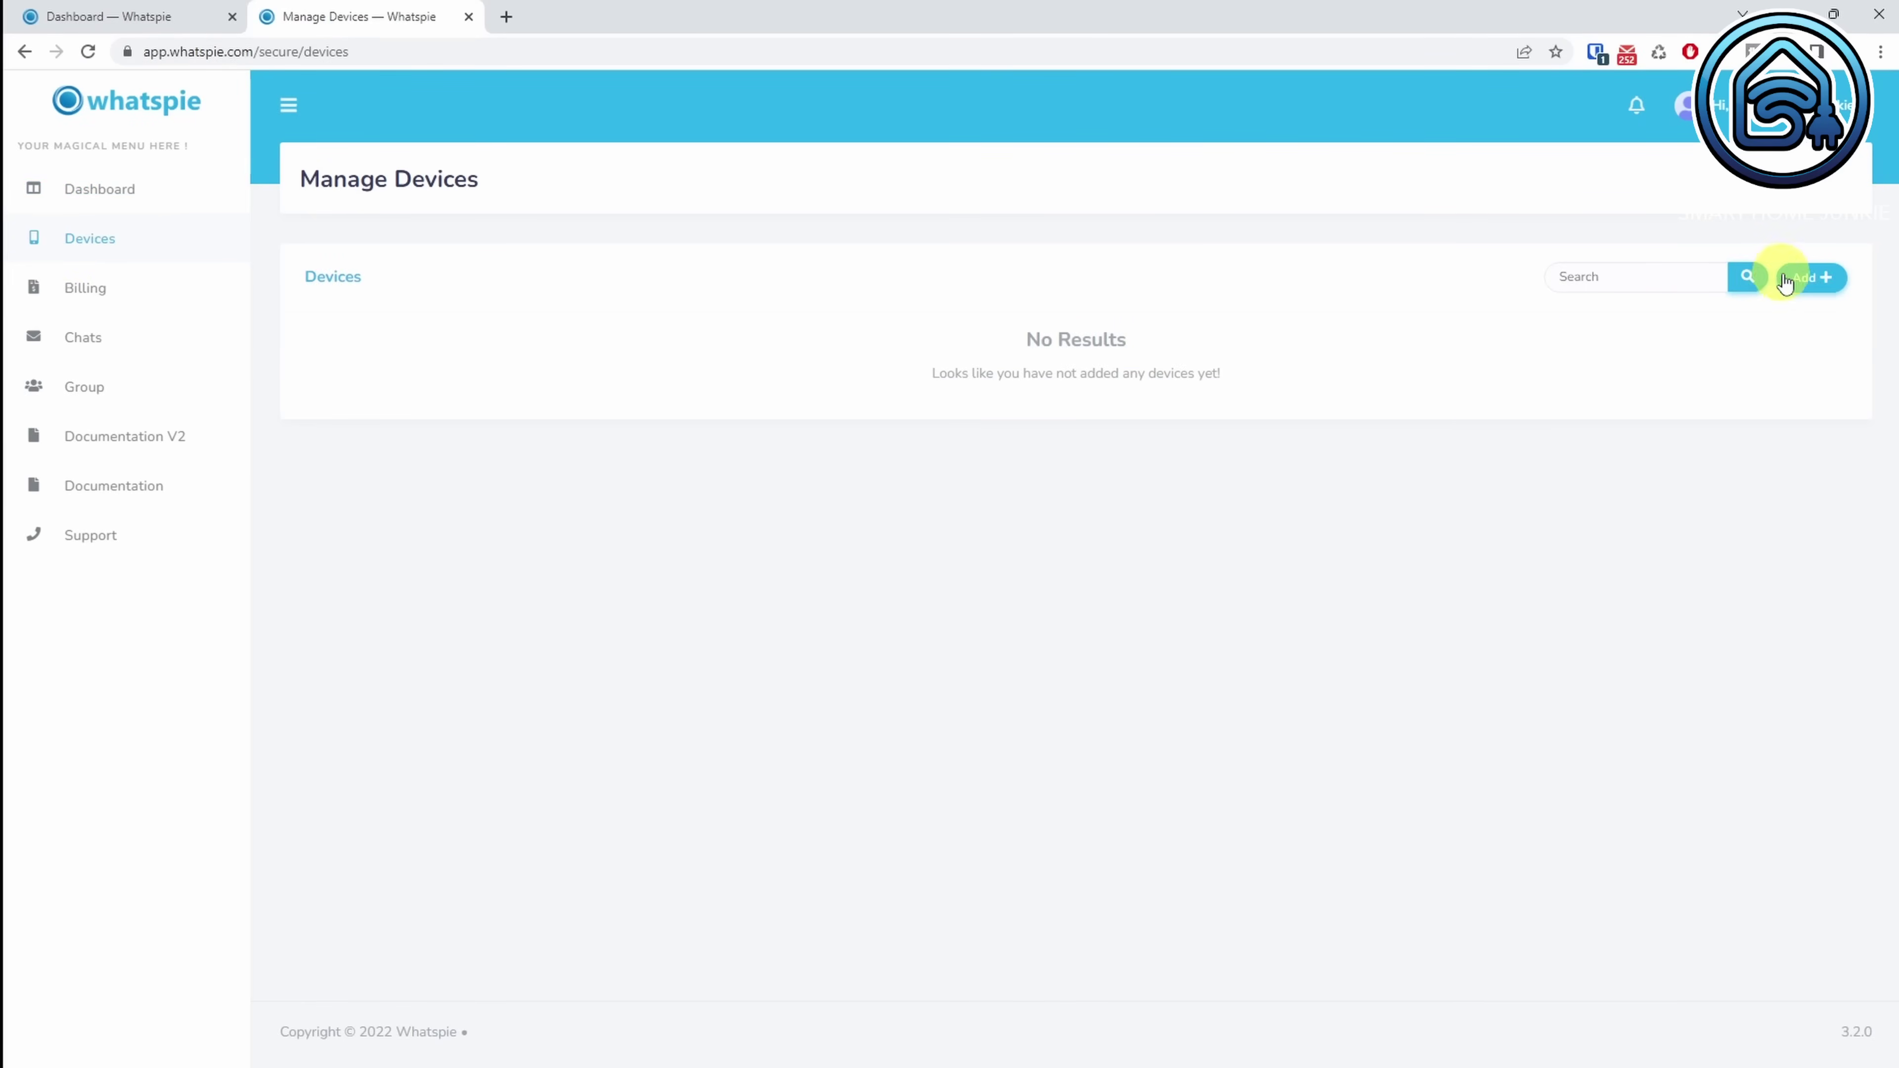
{"action": "left_click", "coordinate": [1814, 280]}
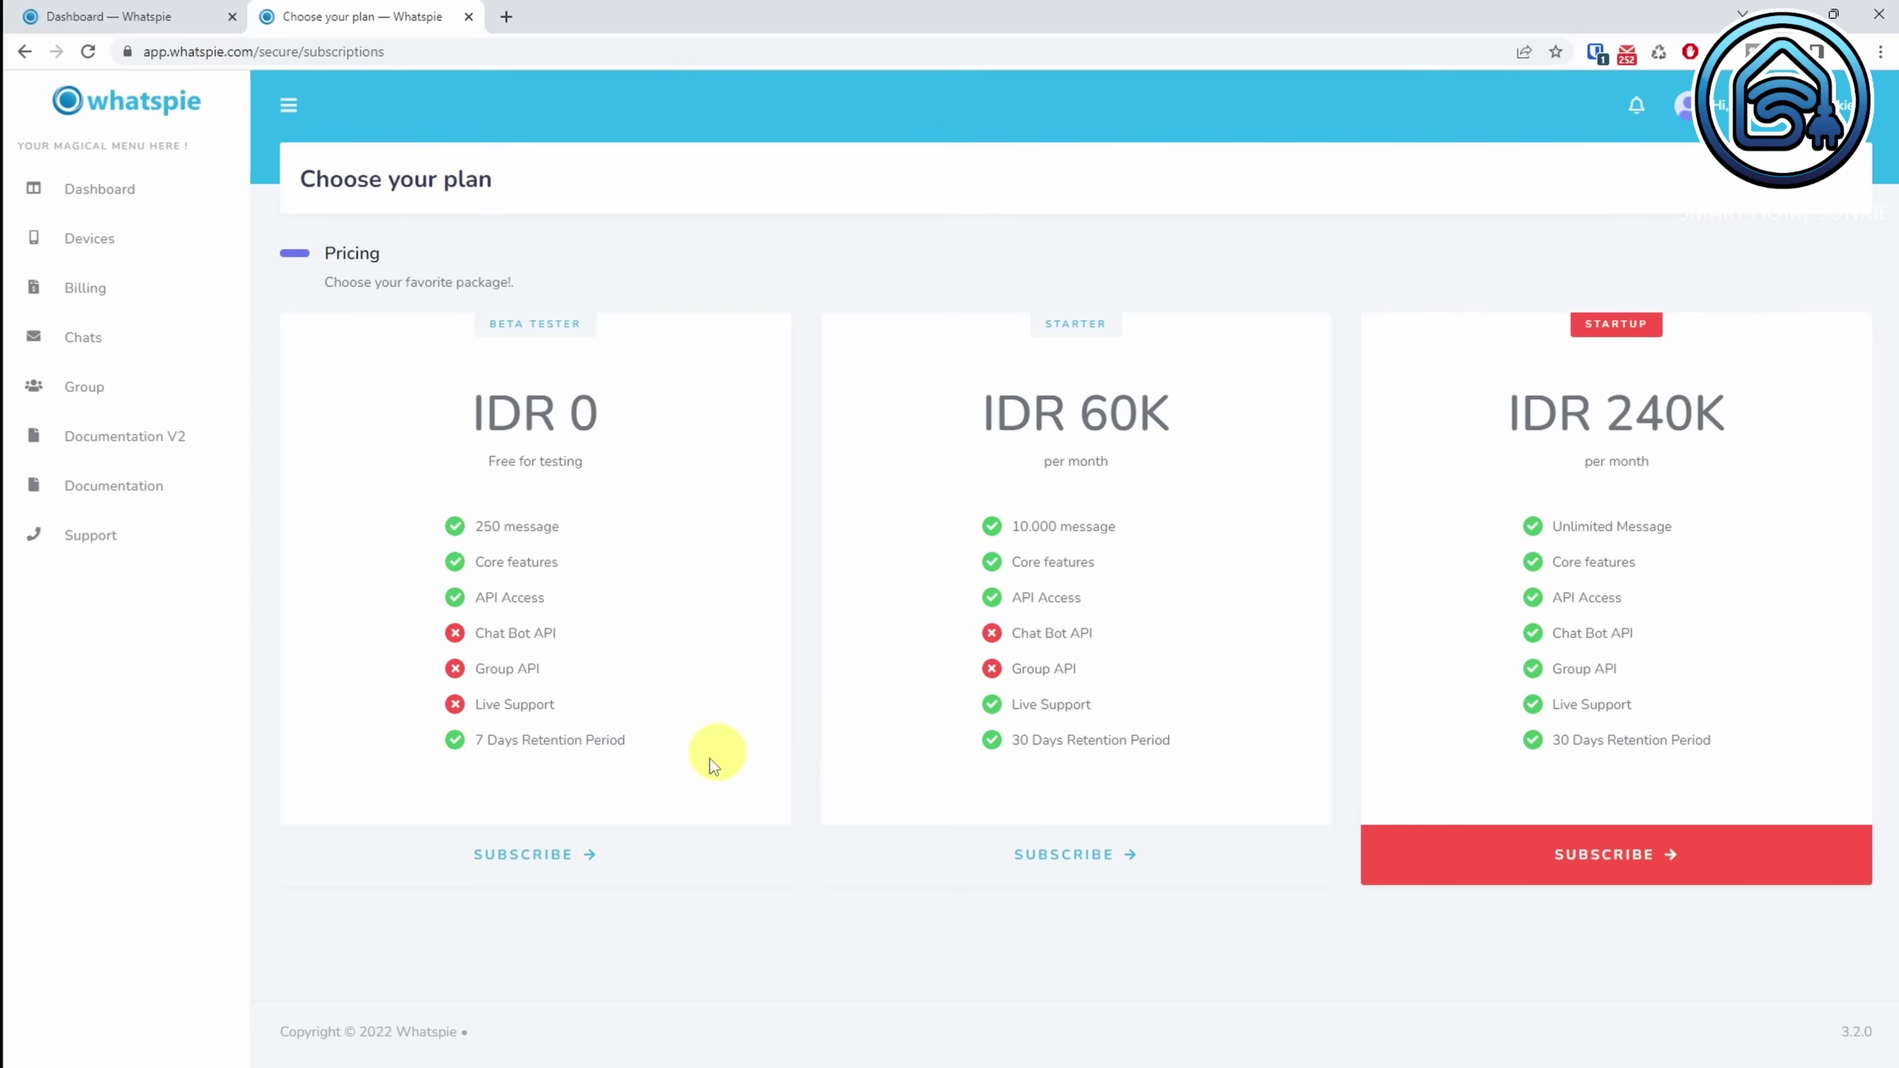
{"action": "left_click", "coordinate": [549, 857]}
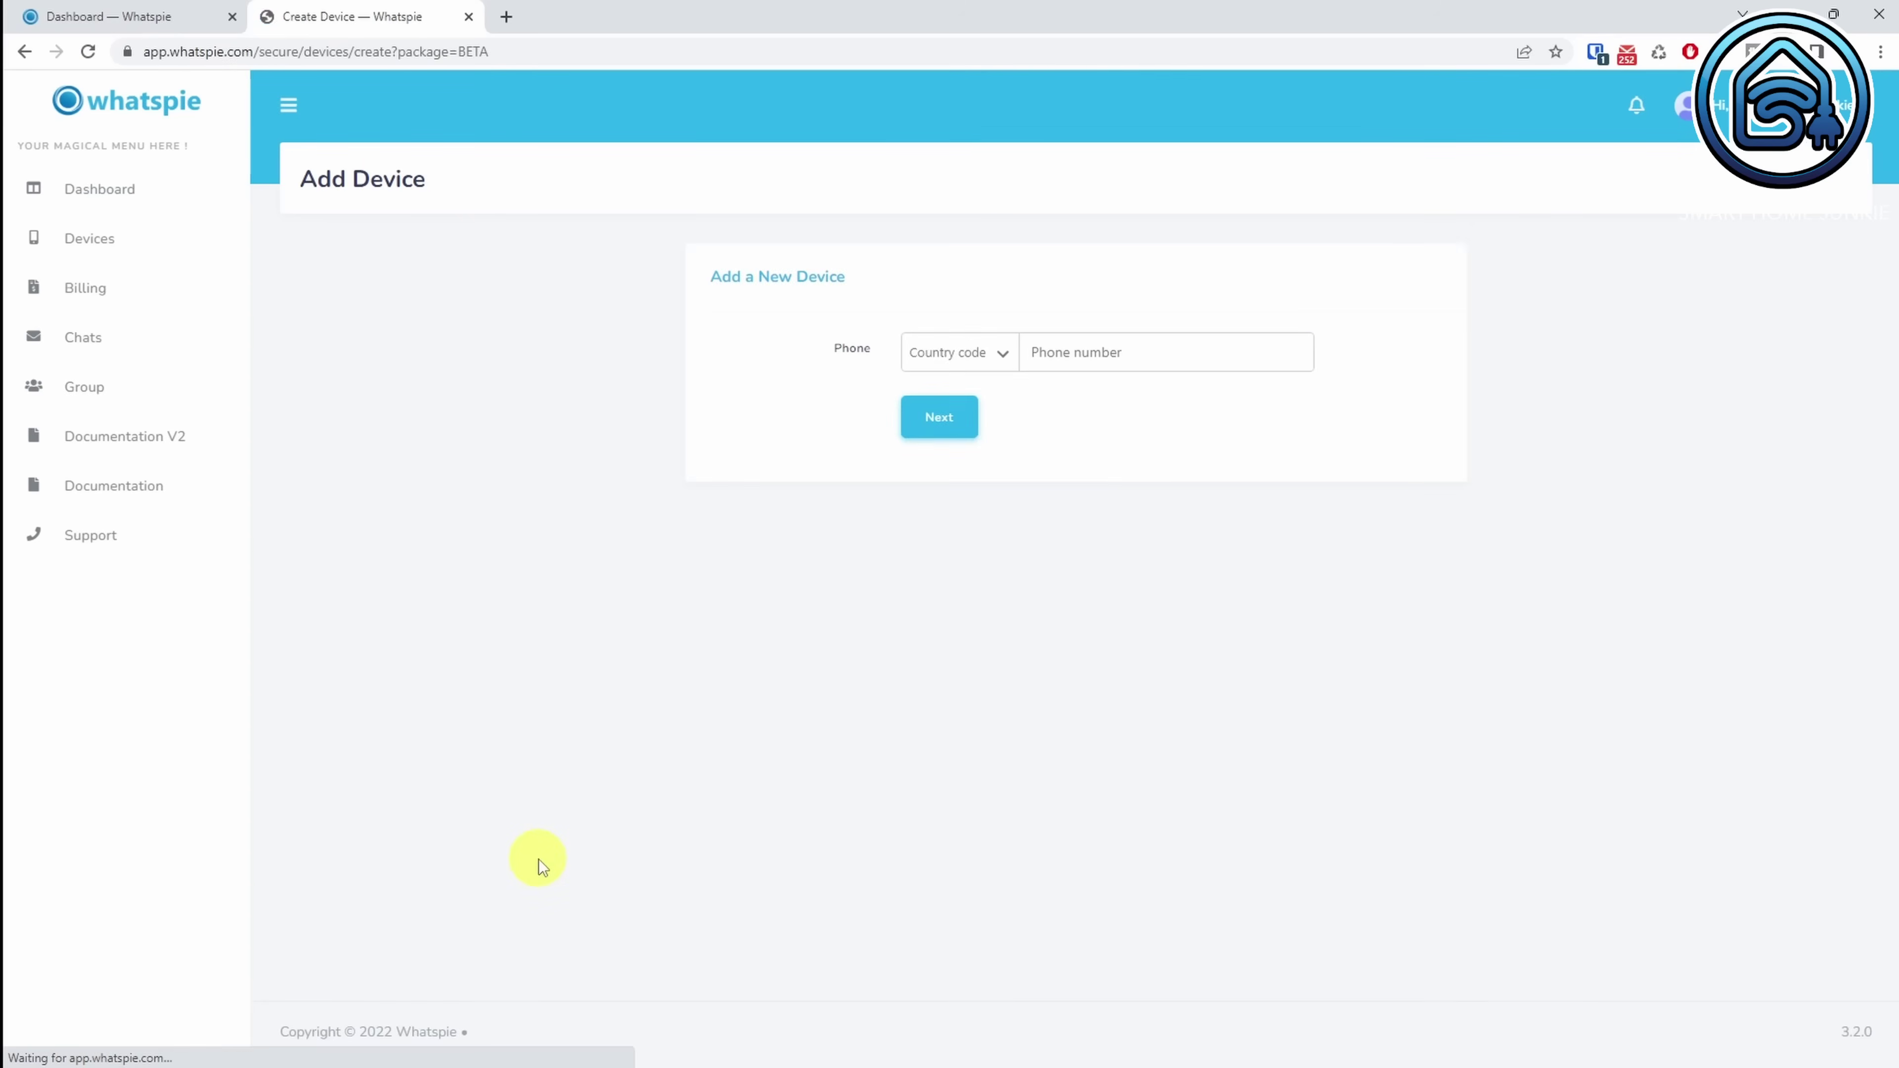
{"action": "left_click", "coordinate": [1059, 352]}
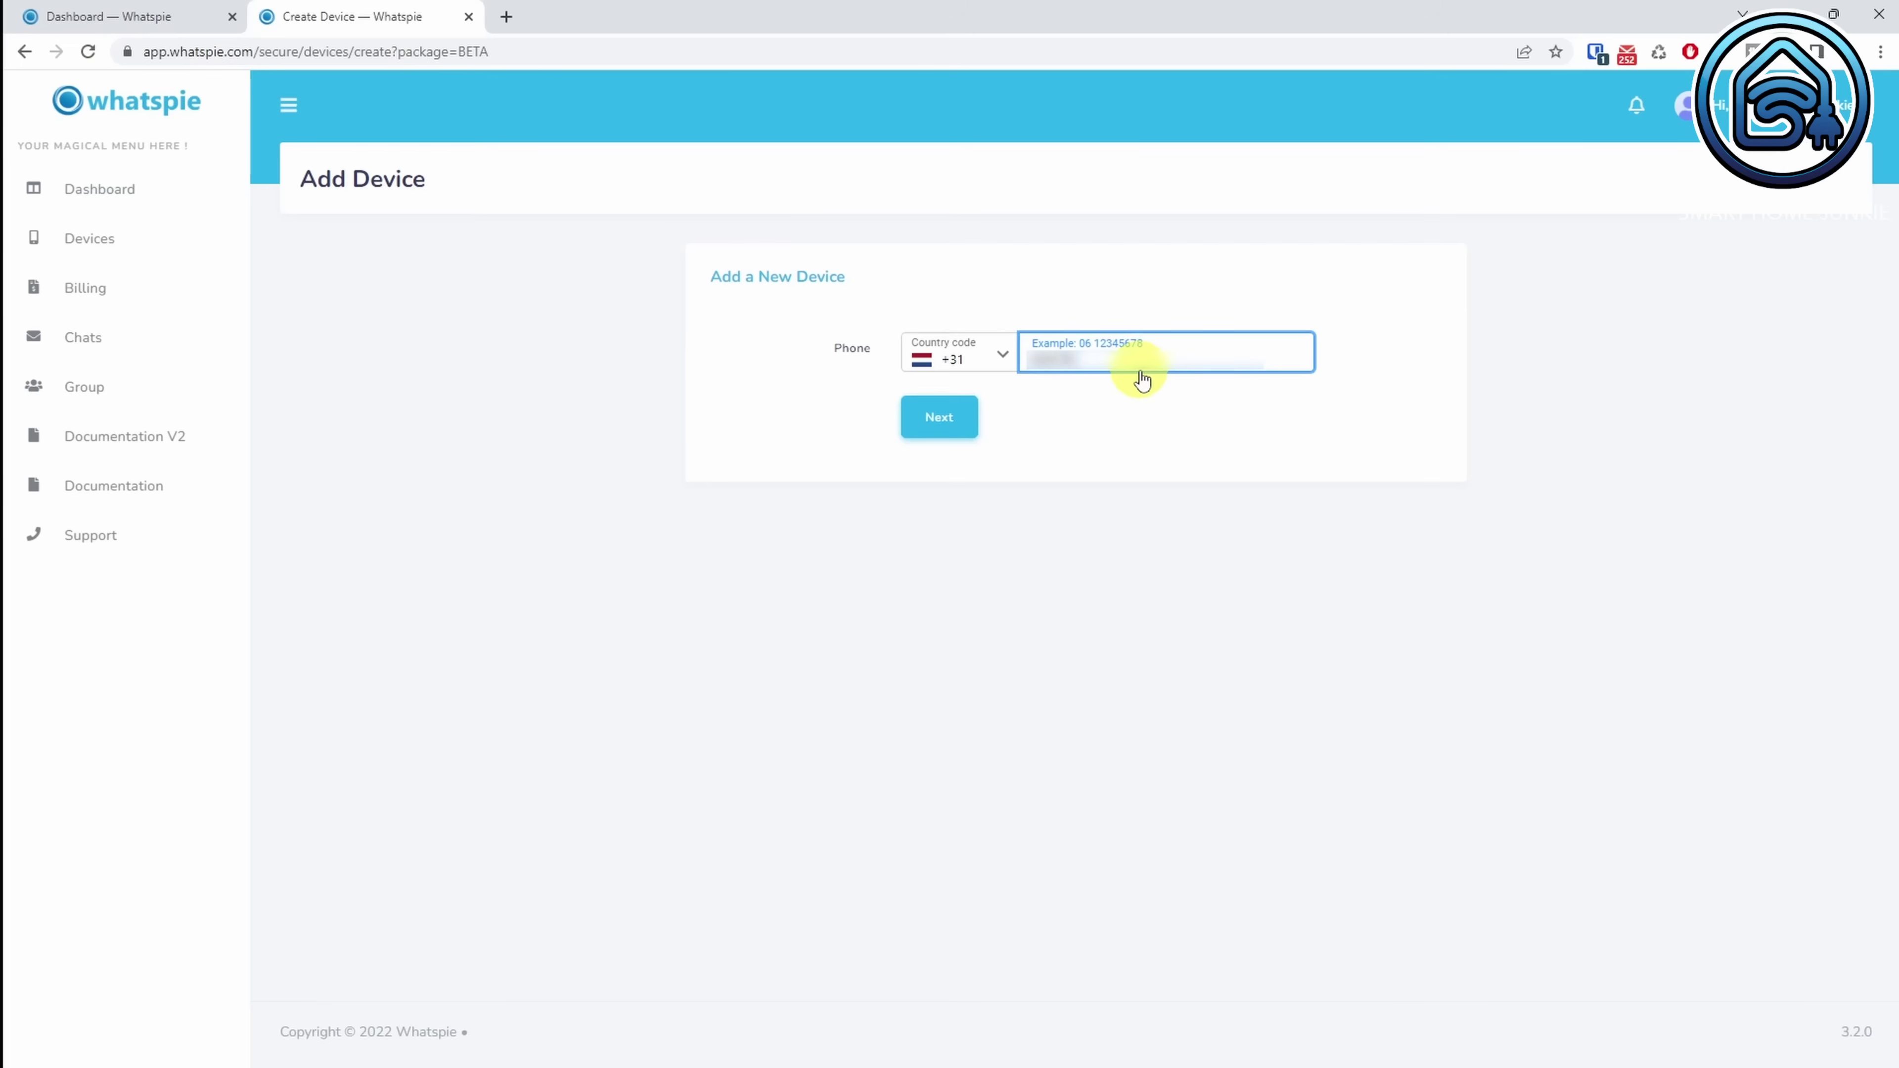
{"action": "left_click", "coordinate": [939, 417]}
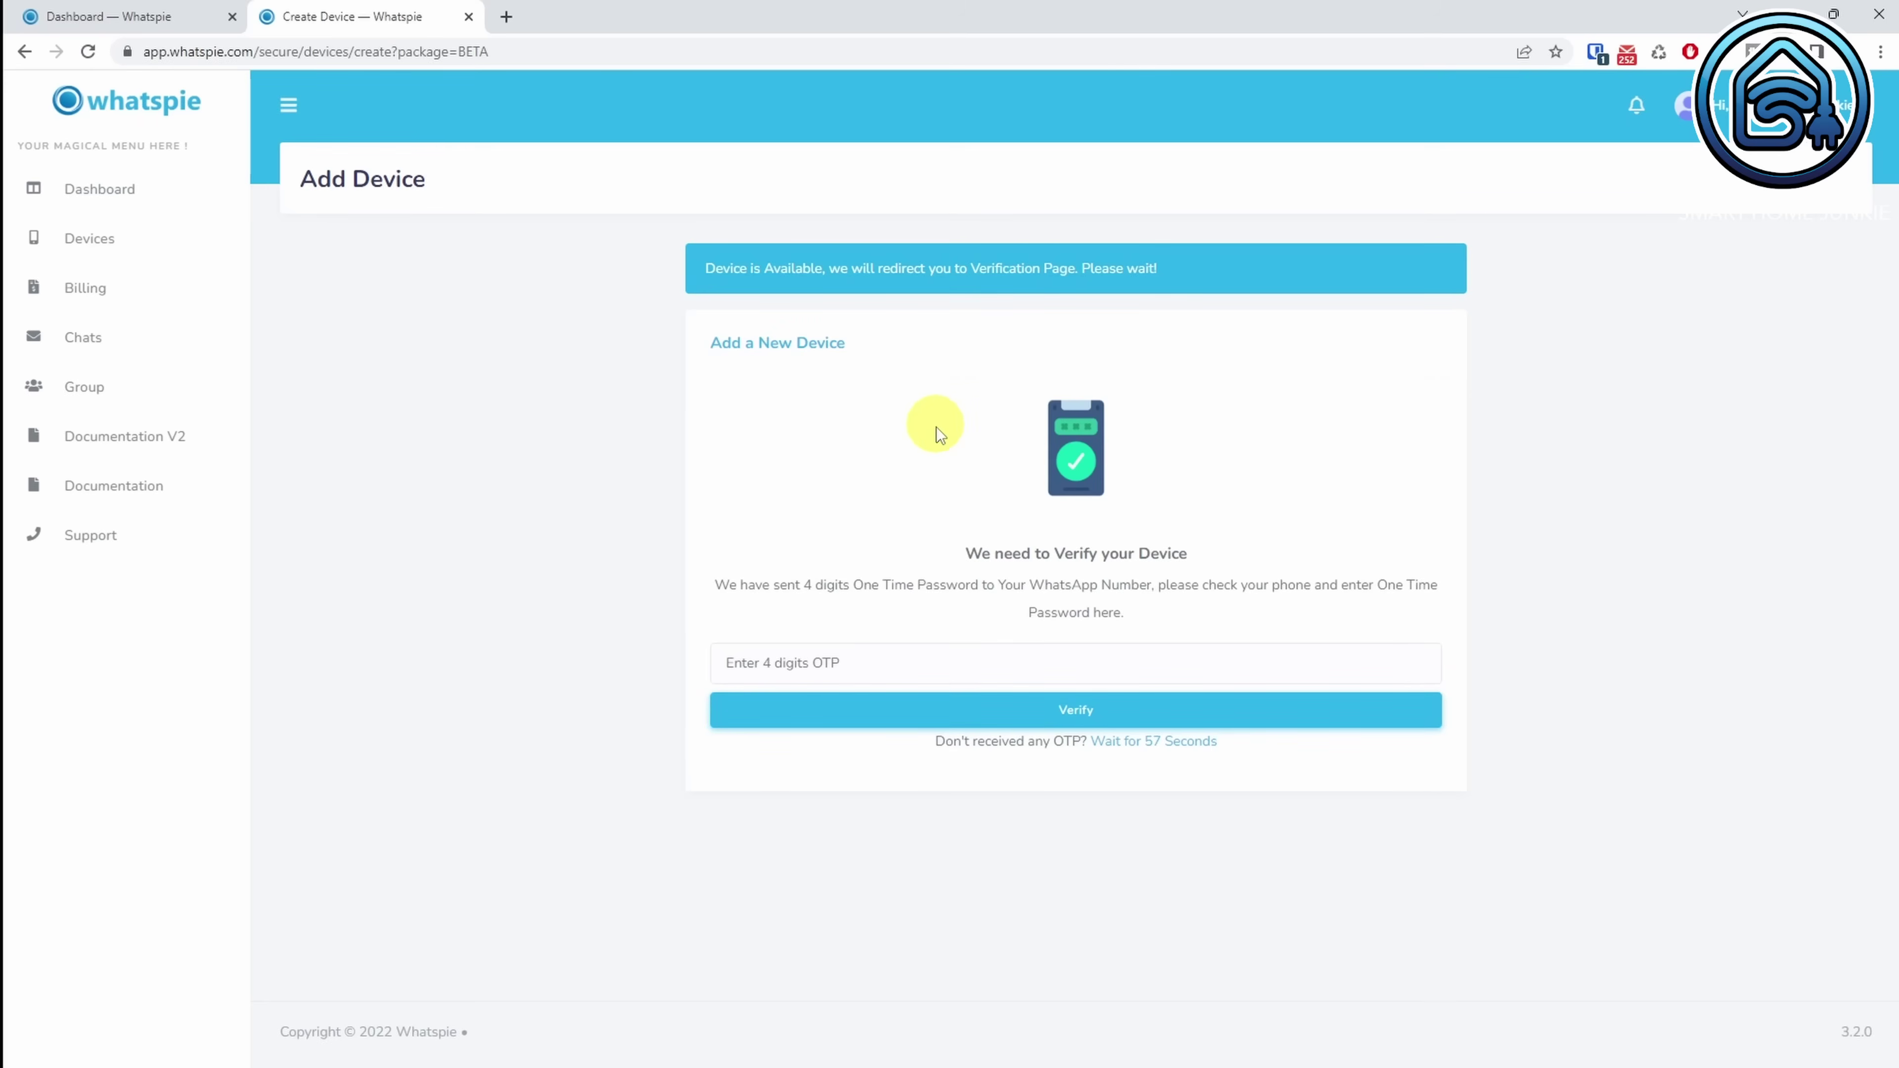
Step: Enter the one-time code to verify the device, then start pairing it with the phone
{"action": "left_click", "coordinate": [971, 670]}
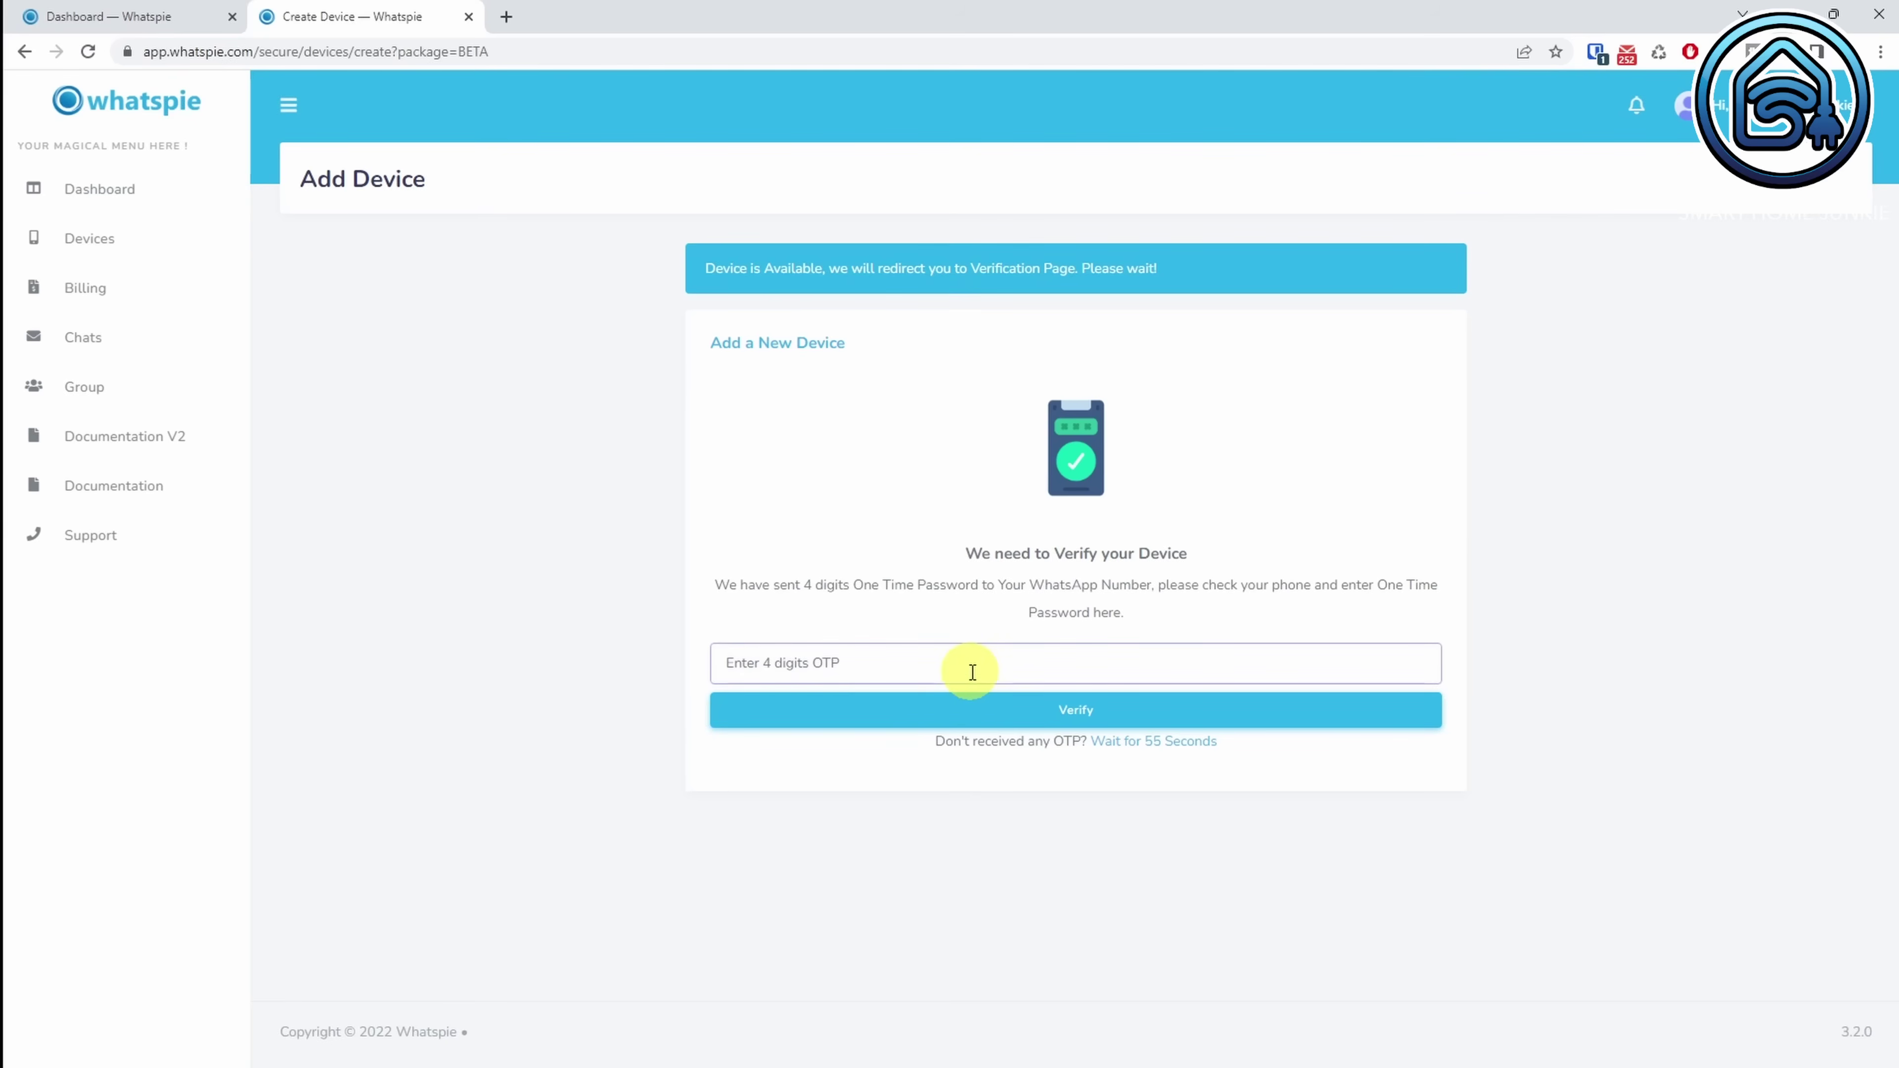
{"action": "type", "text": "1"}
{"action": "left_click", "coordinate": [1095, 721]}
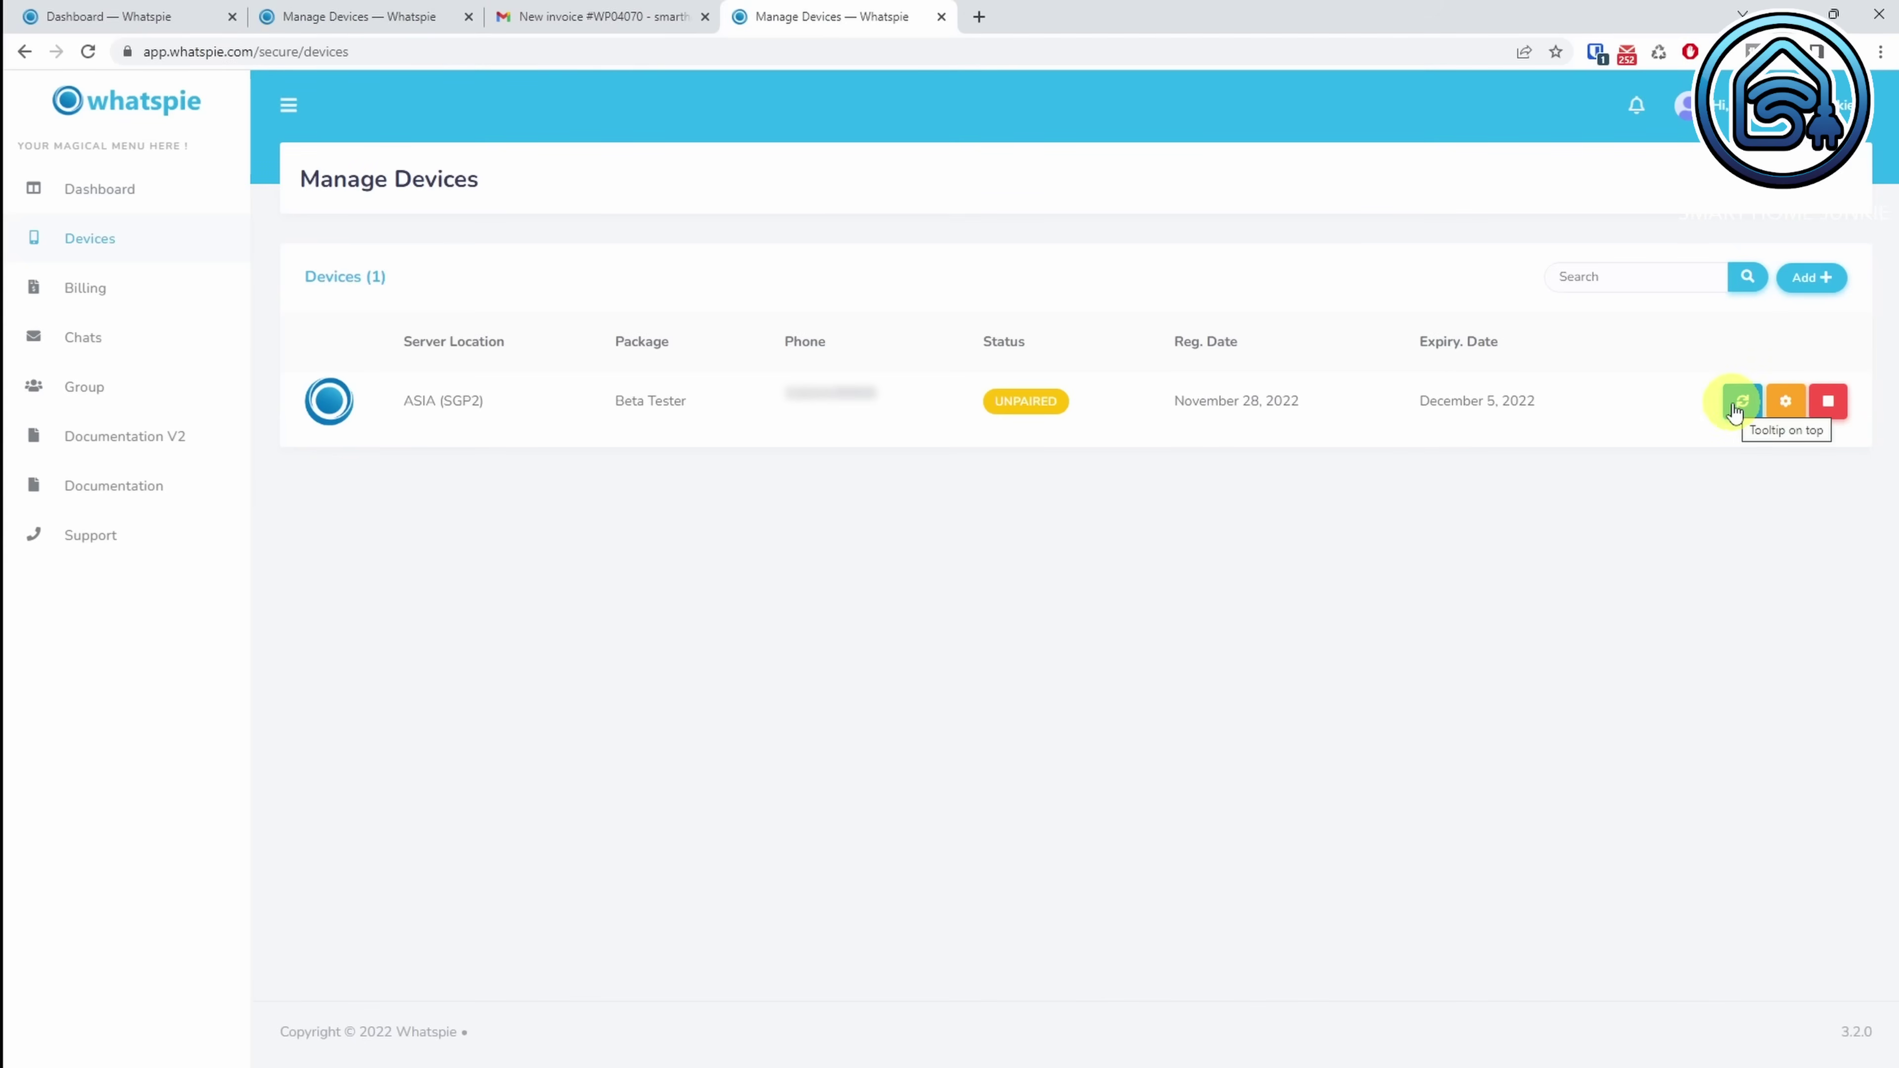
{"action": "left_click", "coordinate": [1736, 410]}
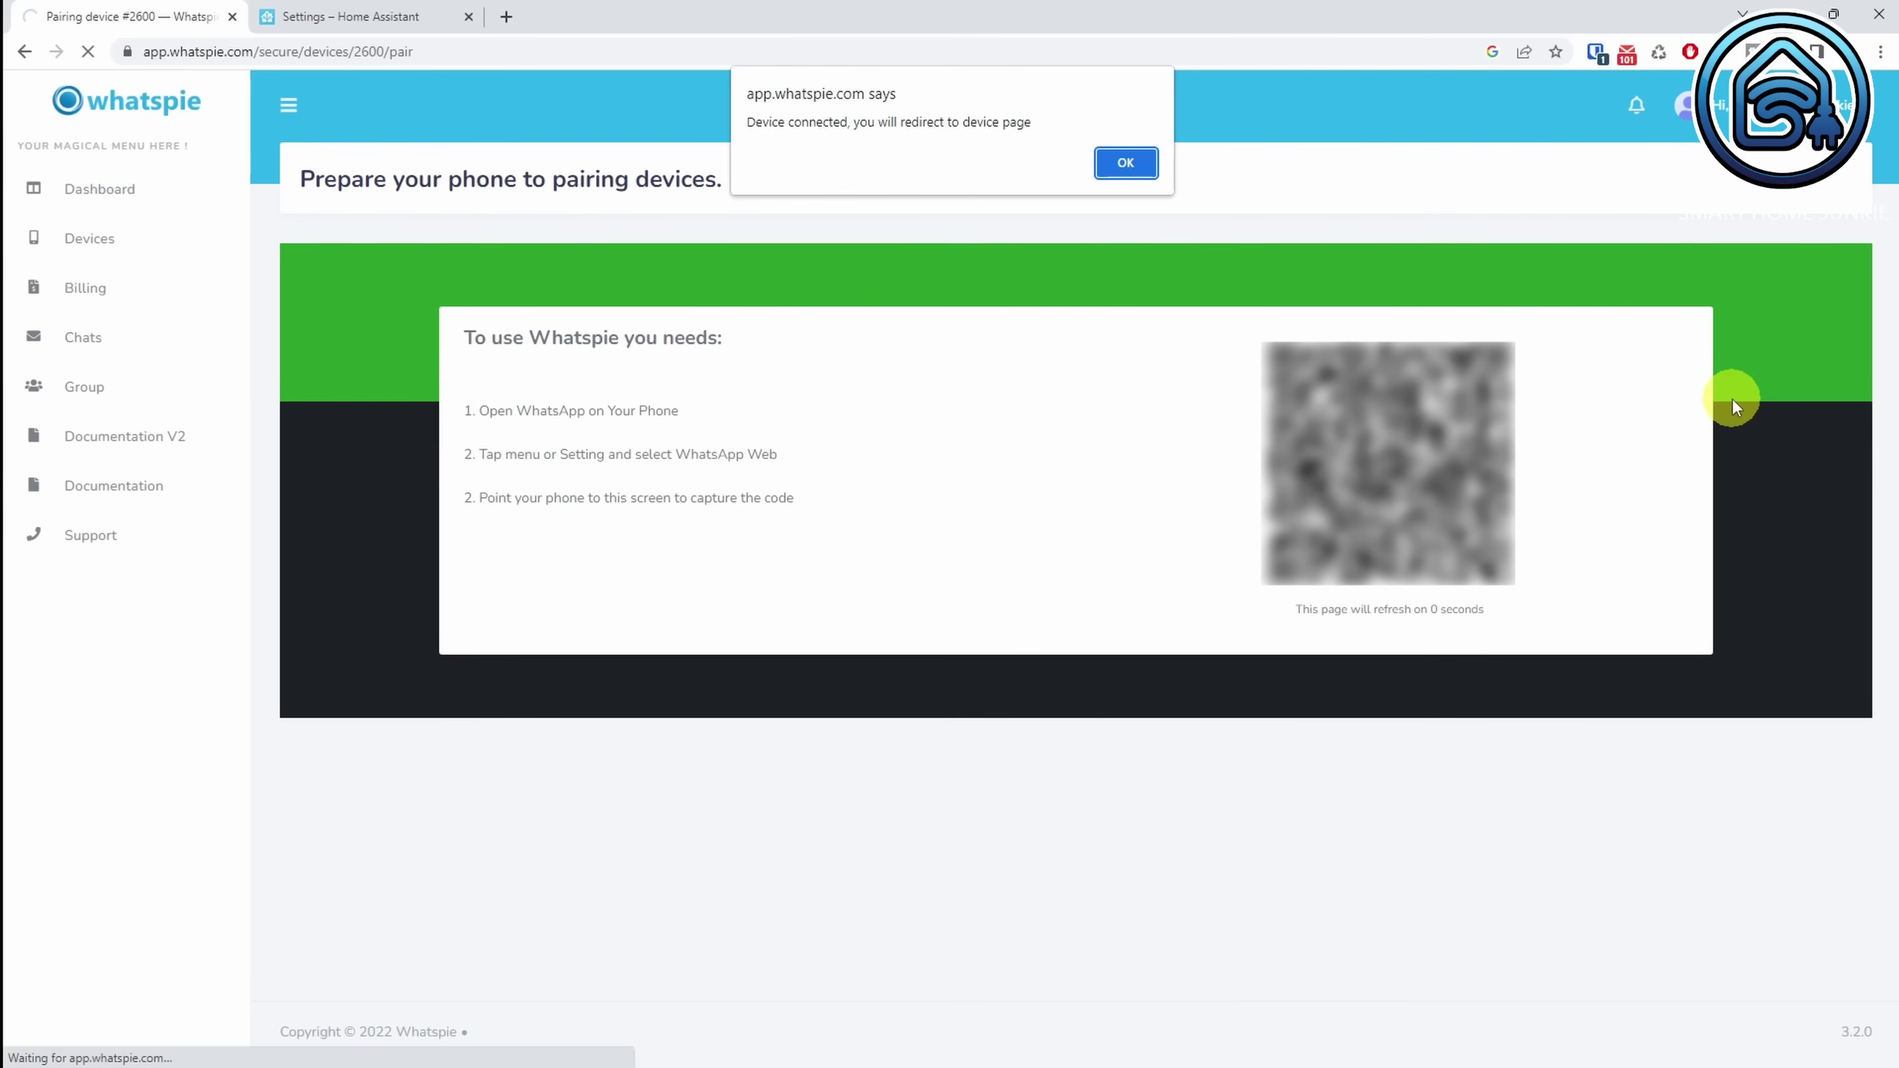
Step: Confirm the device shows PAIRED in Devices, then copy the API key from Profile Settings
{"action": "left_click", "coordinate": [1132, 176]}
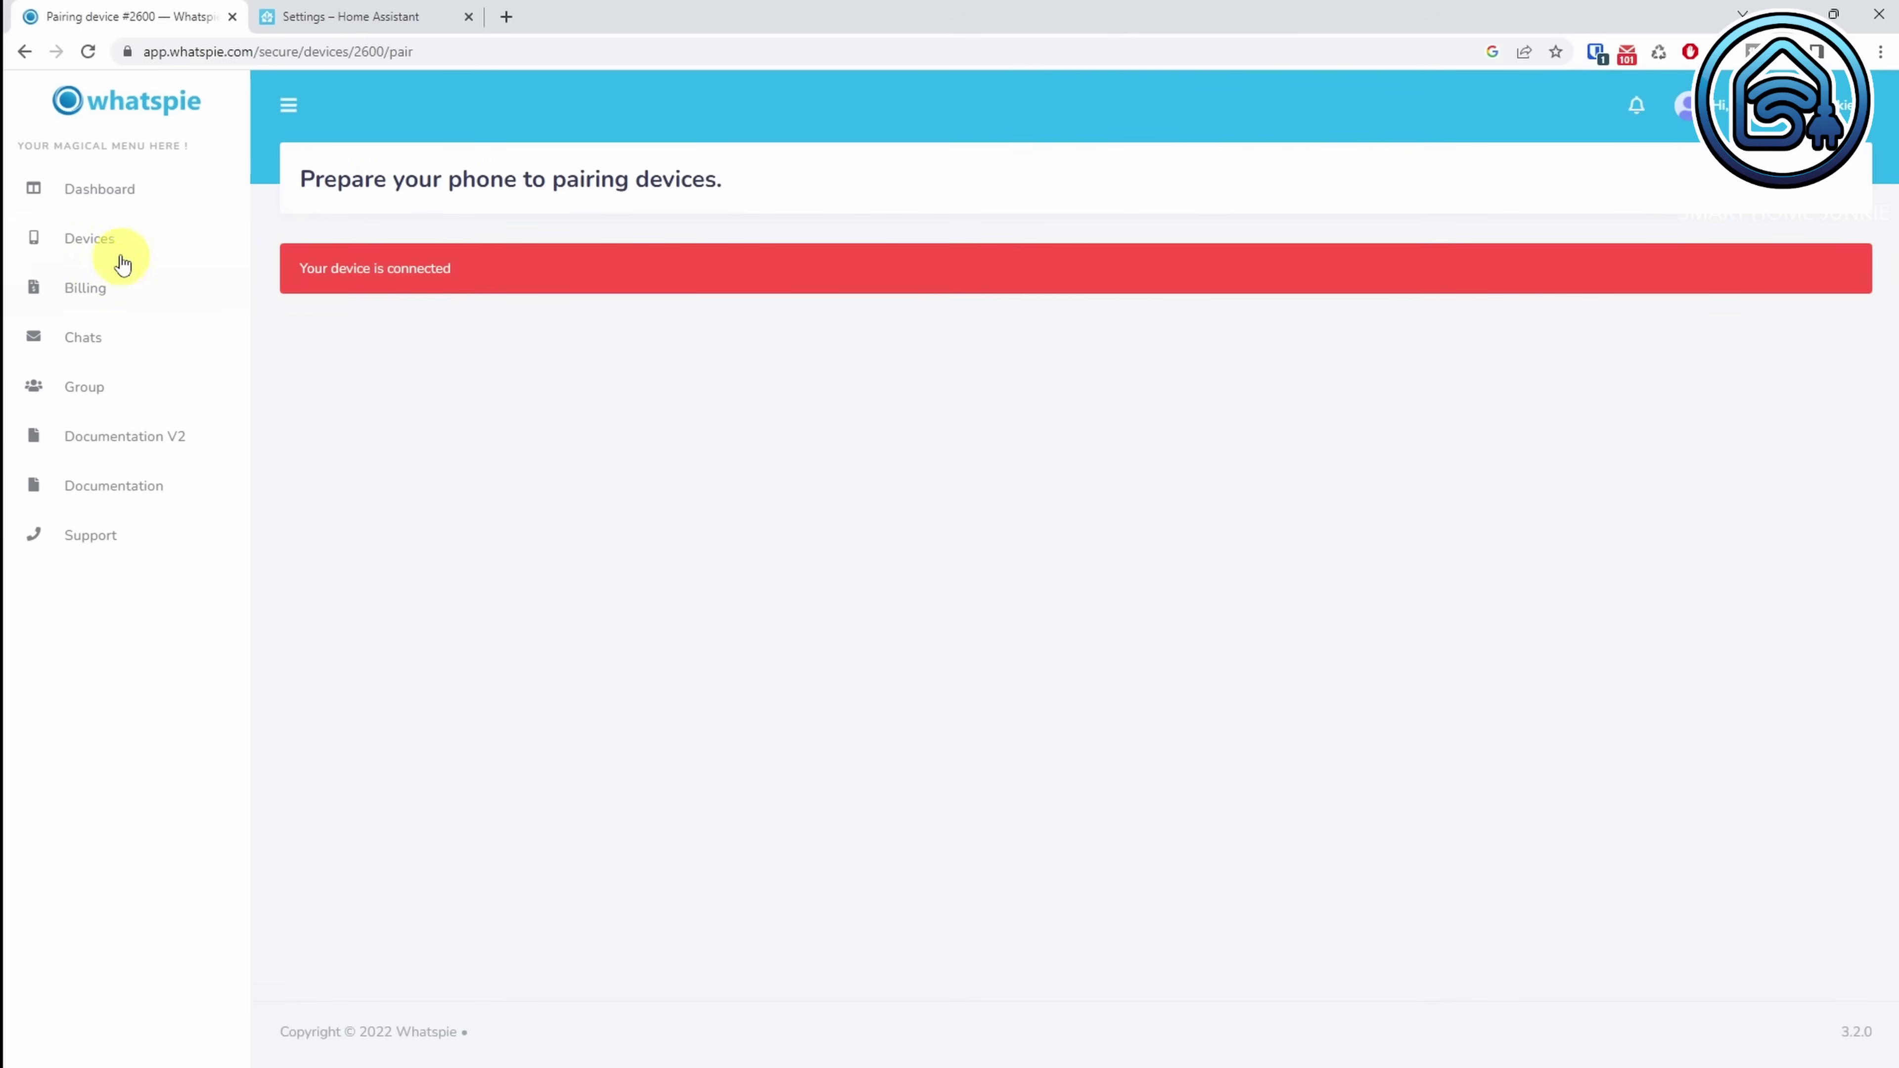
{"action": "left_click", "coordinate": [87, 247]}
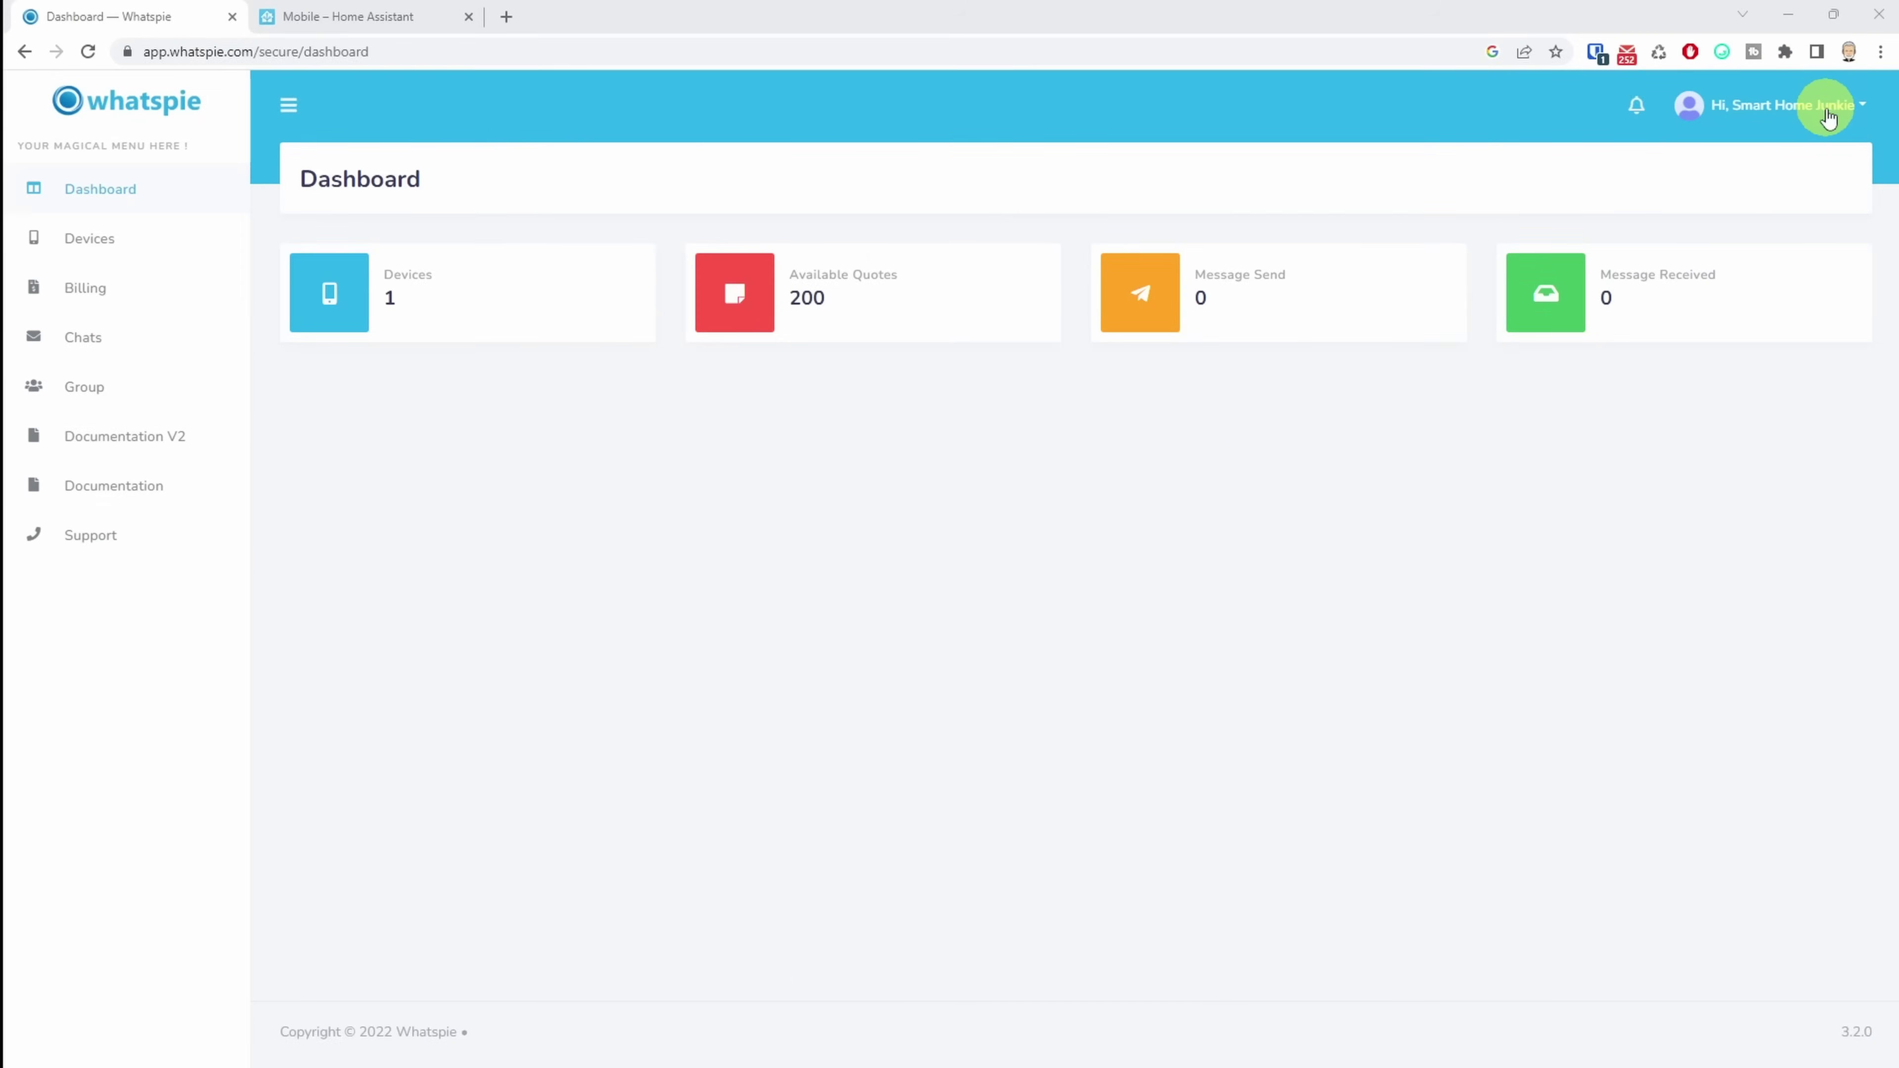
{"action": "left_click", "coordinate": [1829, 118]}
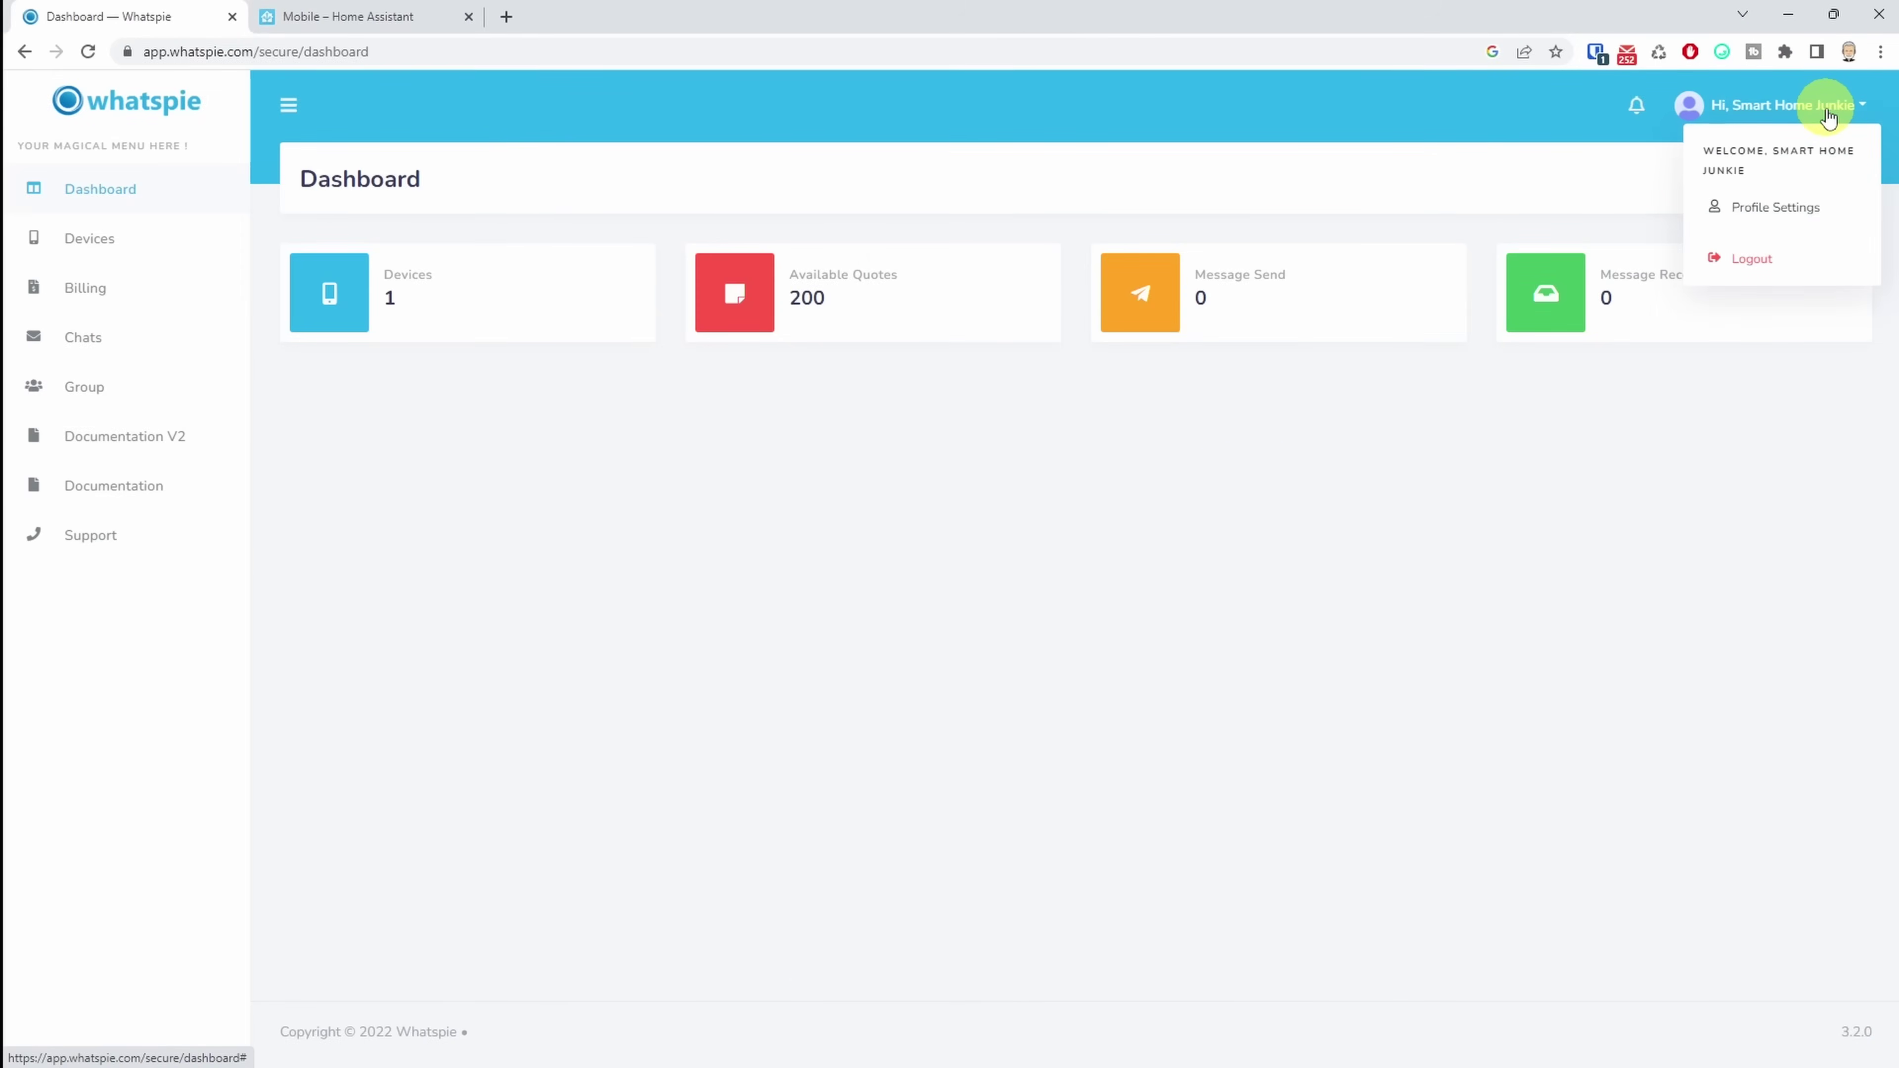
{"action": "left_click", "coordinate": [1780, 211]}
{"action": "left_click_drag", "start_coordinate": [1036, 671], "coordinate": [701, 682]}
{"action": "right_click", "coordinate": [754, 668]}
{"action": "left_click", "coordinate": [807, 690]}
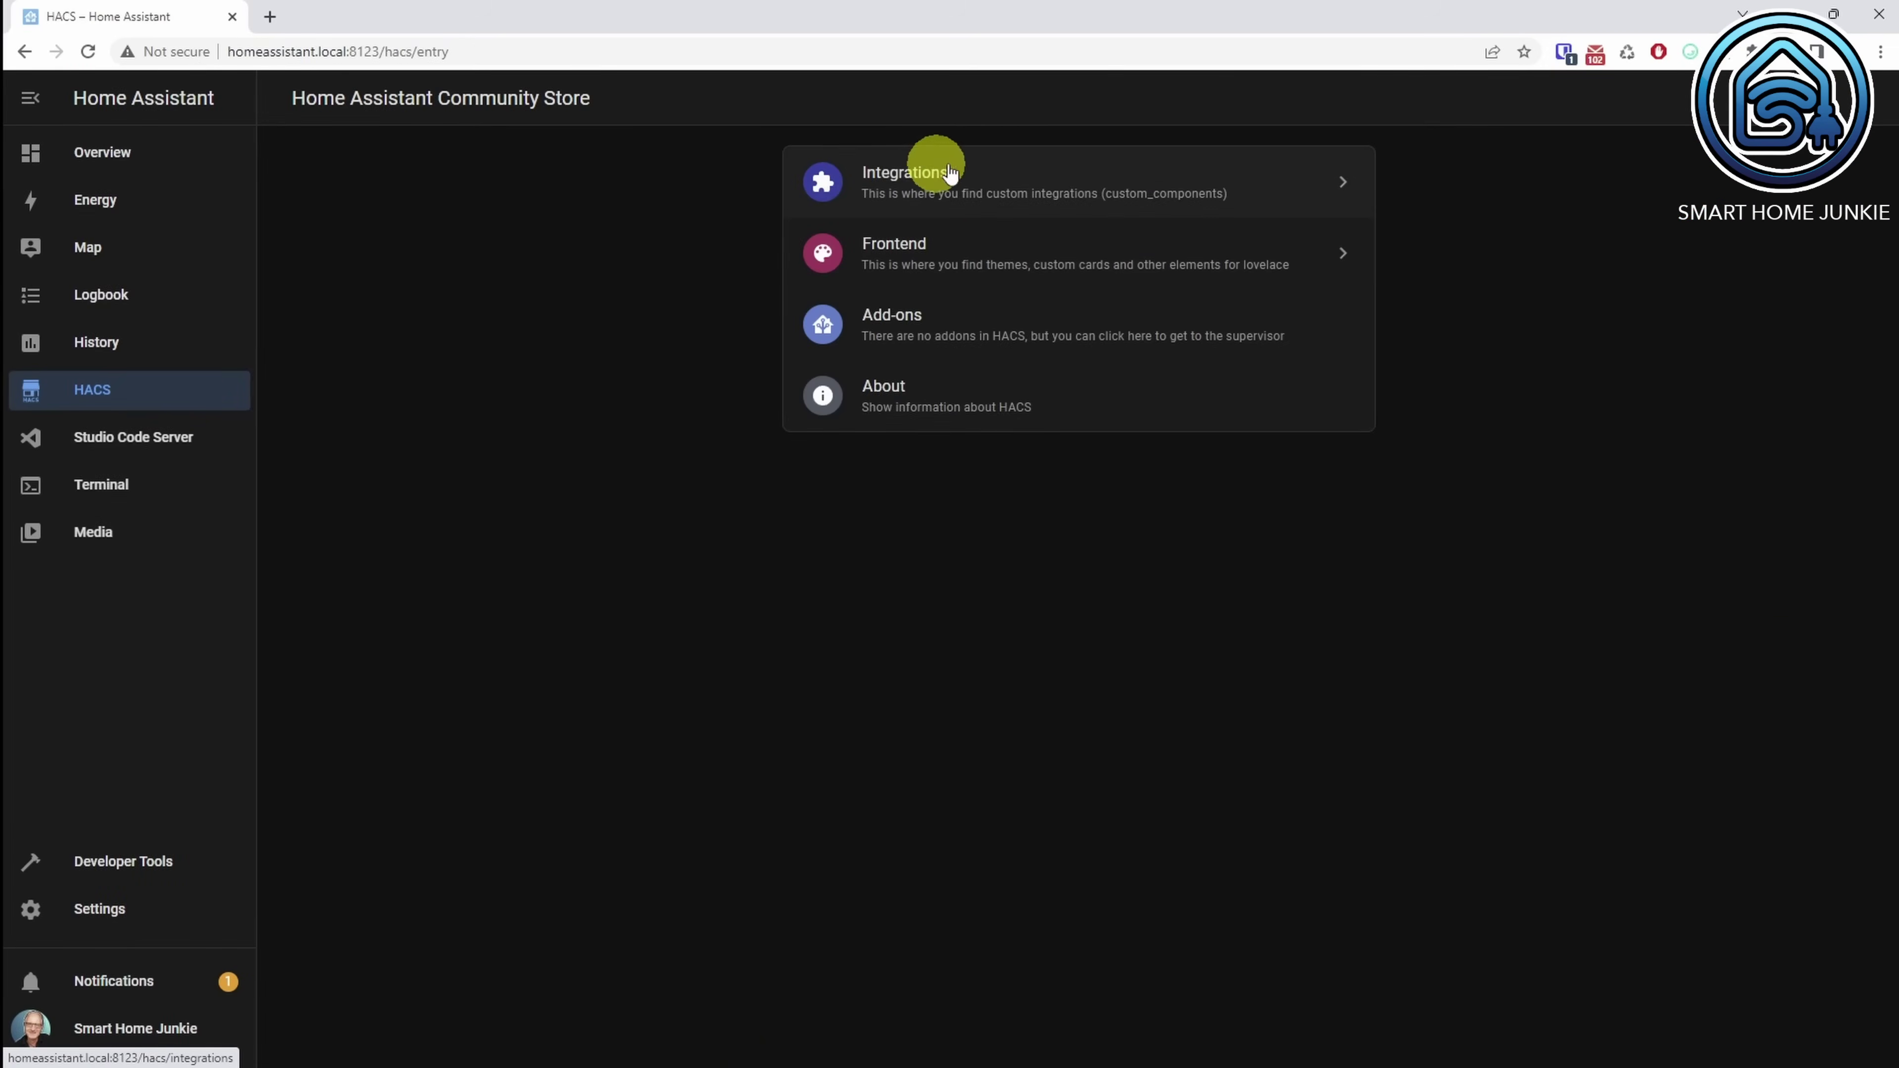
Step: Add the pasted WhatsPie GitHub repository to HACS as a custom Integration repository
{"action": "left_click", "coordinate": [941, 176]}
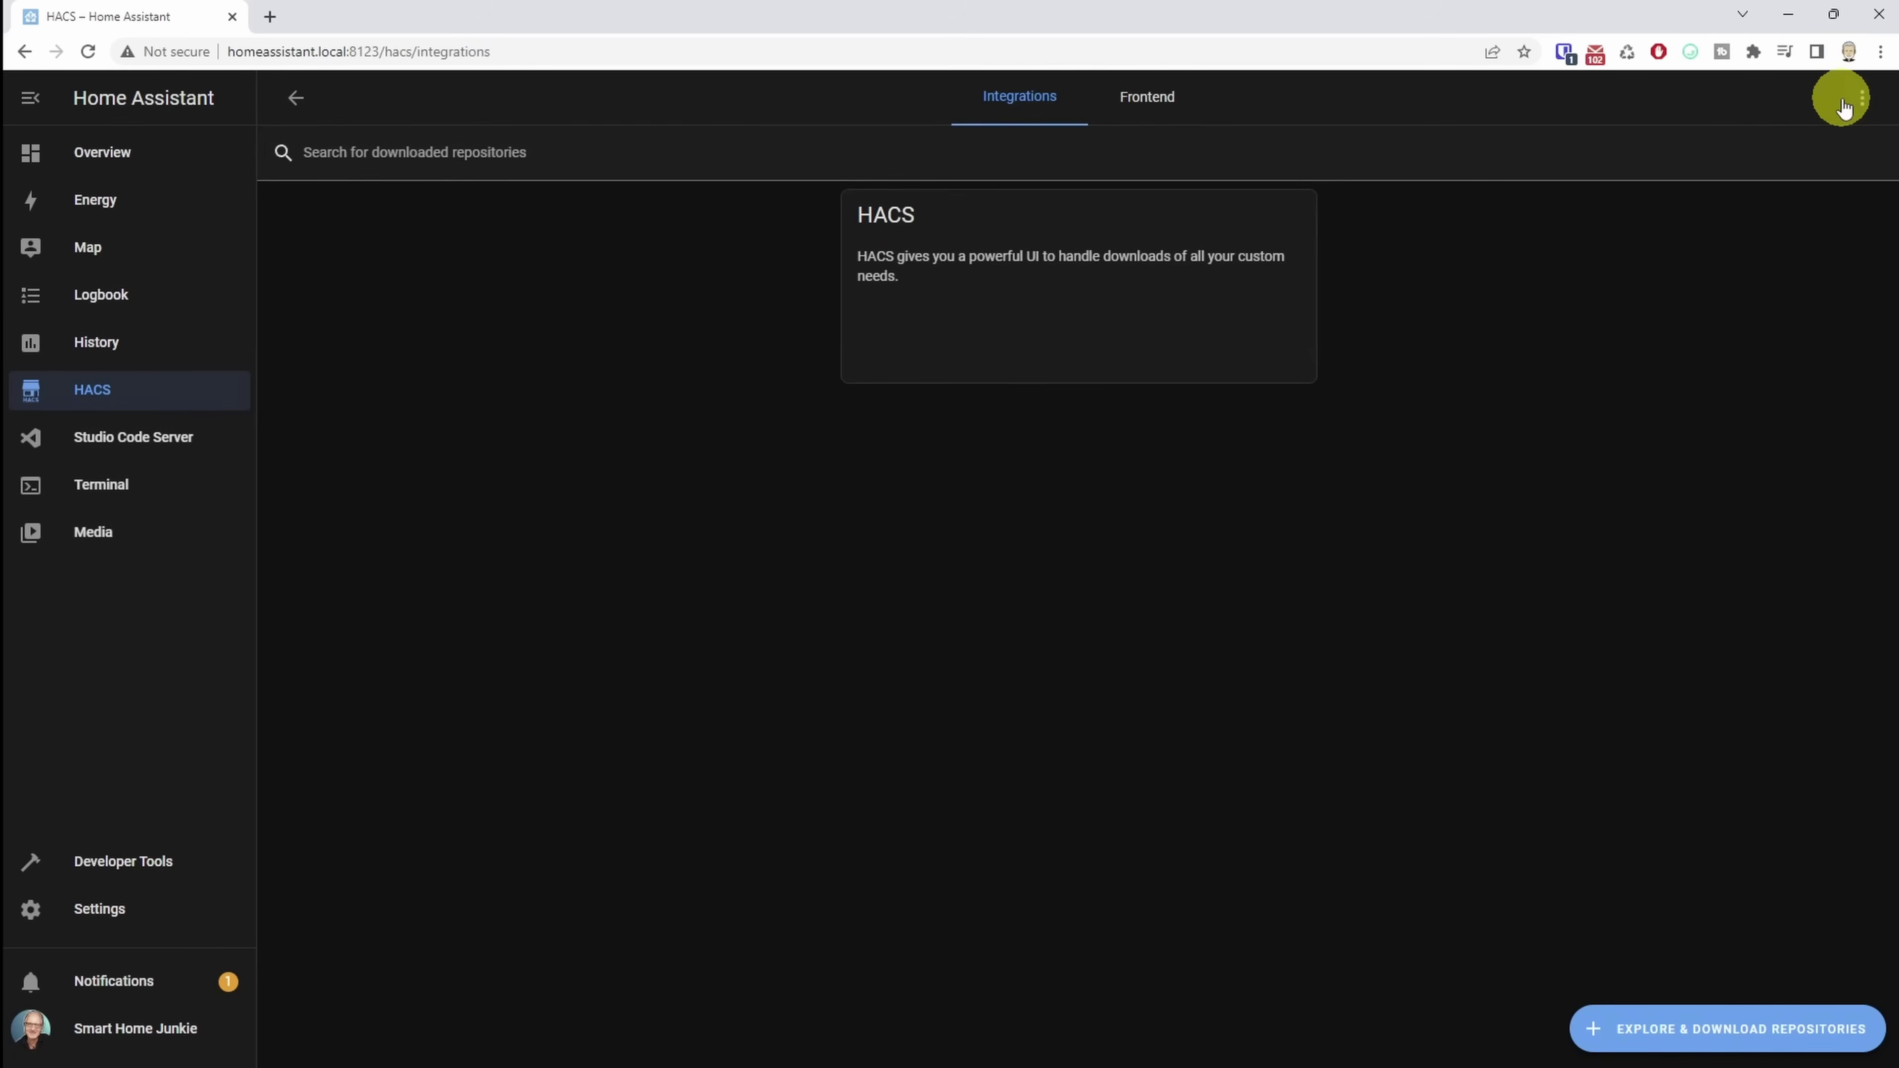
{"action": "left_click", "coordinate": [1861, 97]}
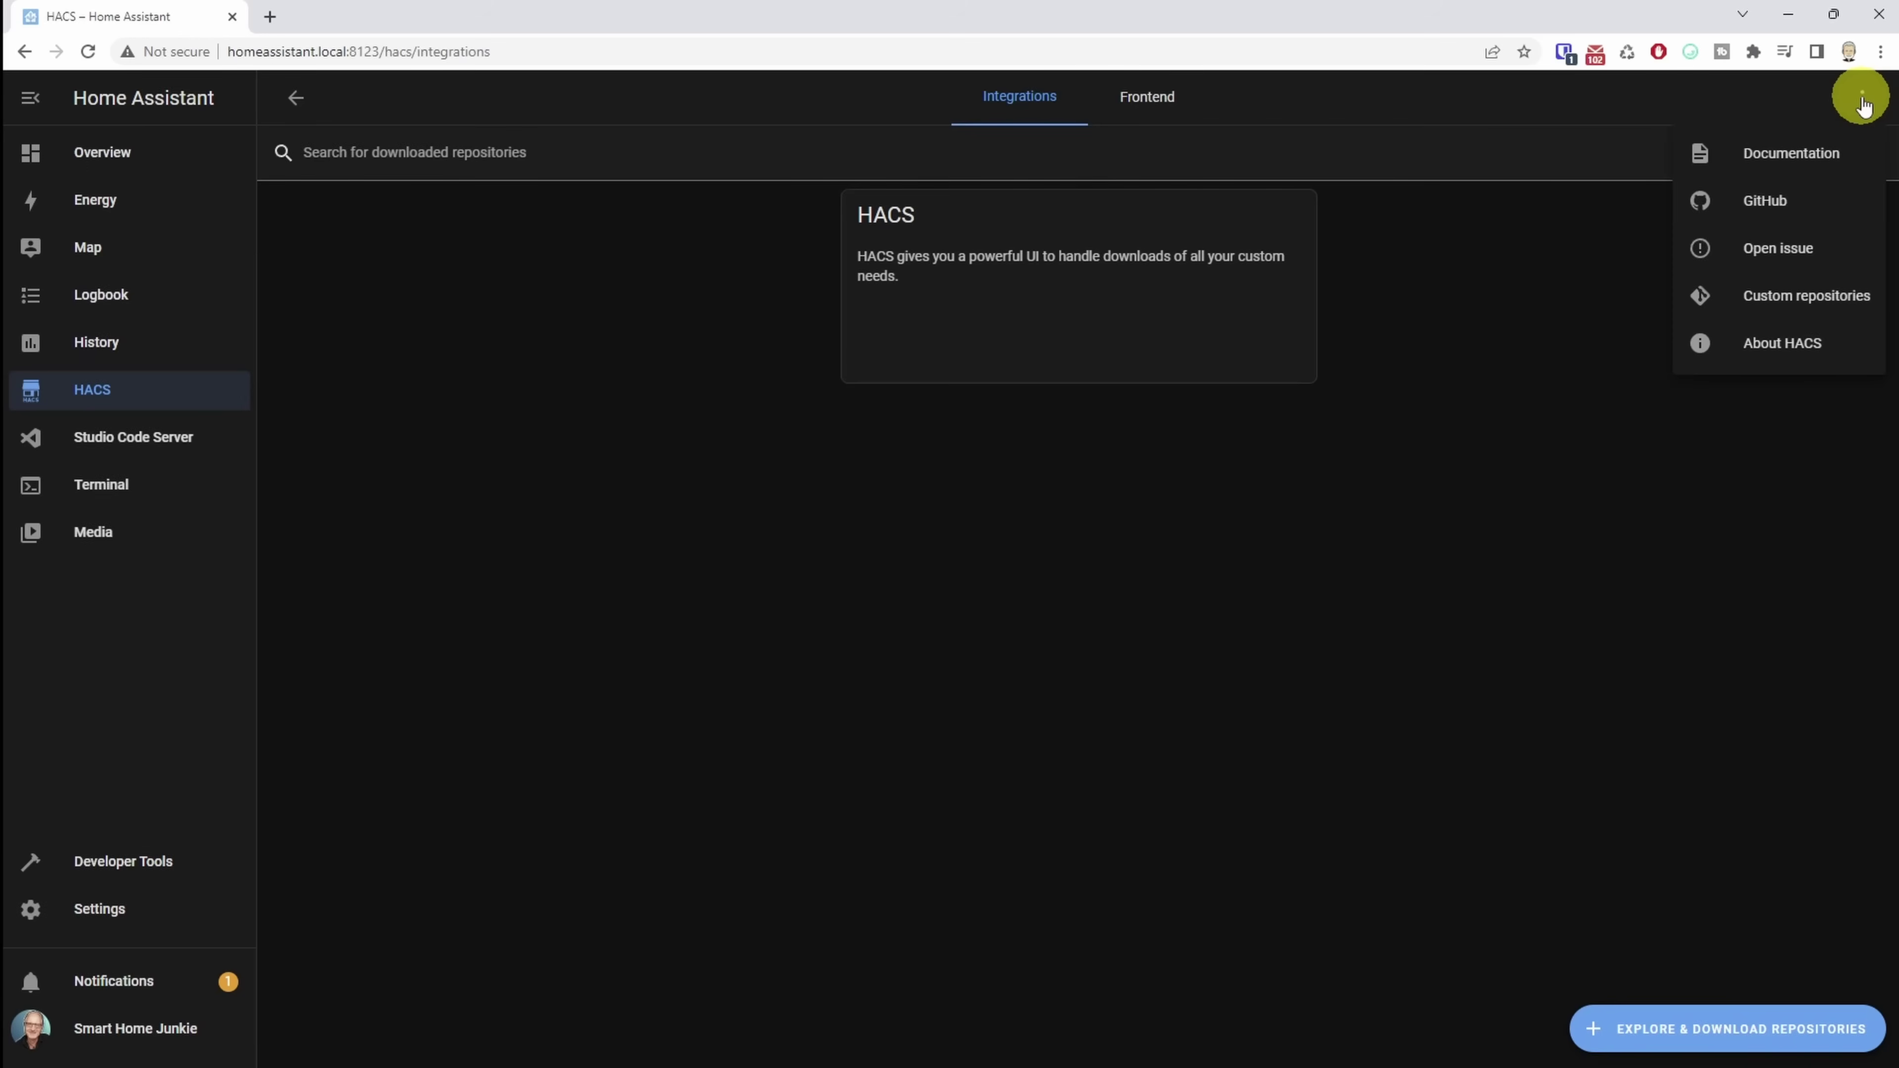
{"action": "left_click", "coordinate": [1798, 299]}
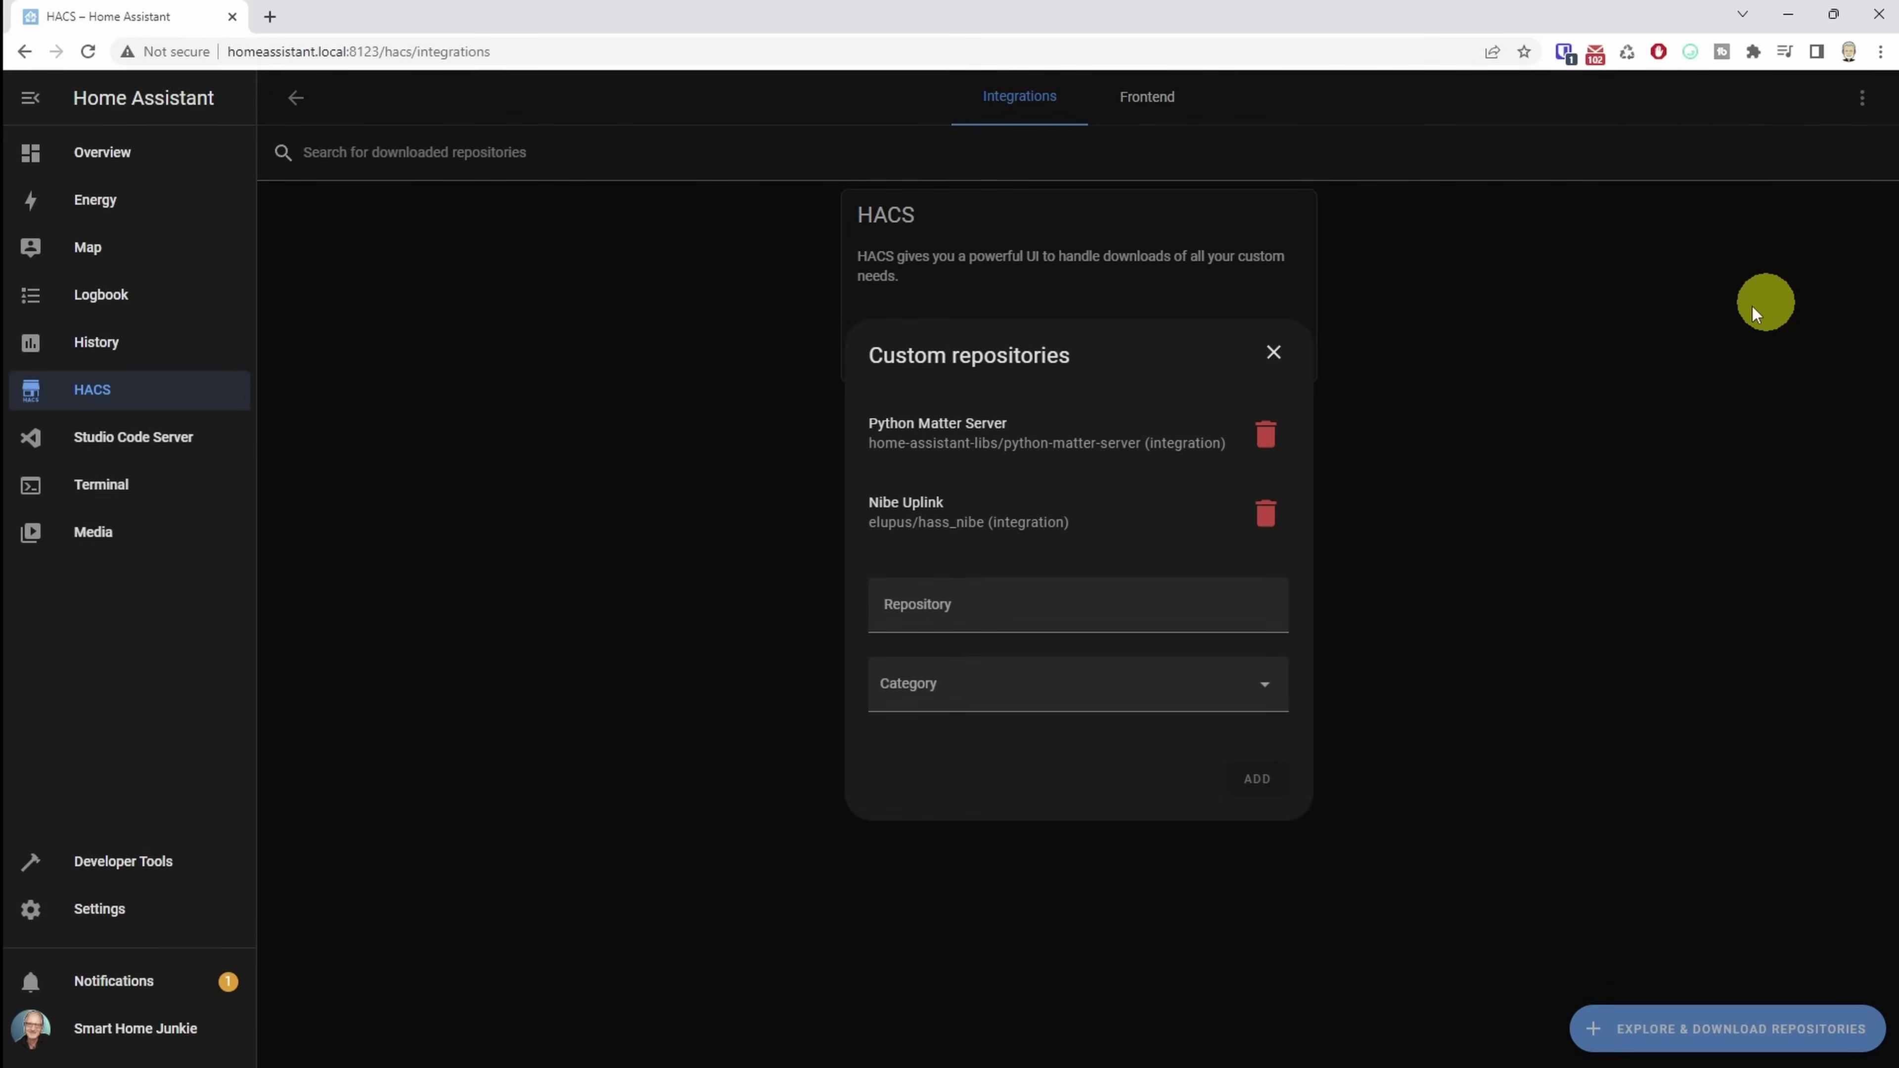
{"action": "left_click", "coordinate": [980, 607]}
{"action": "key", "text": "ctrl+v"}
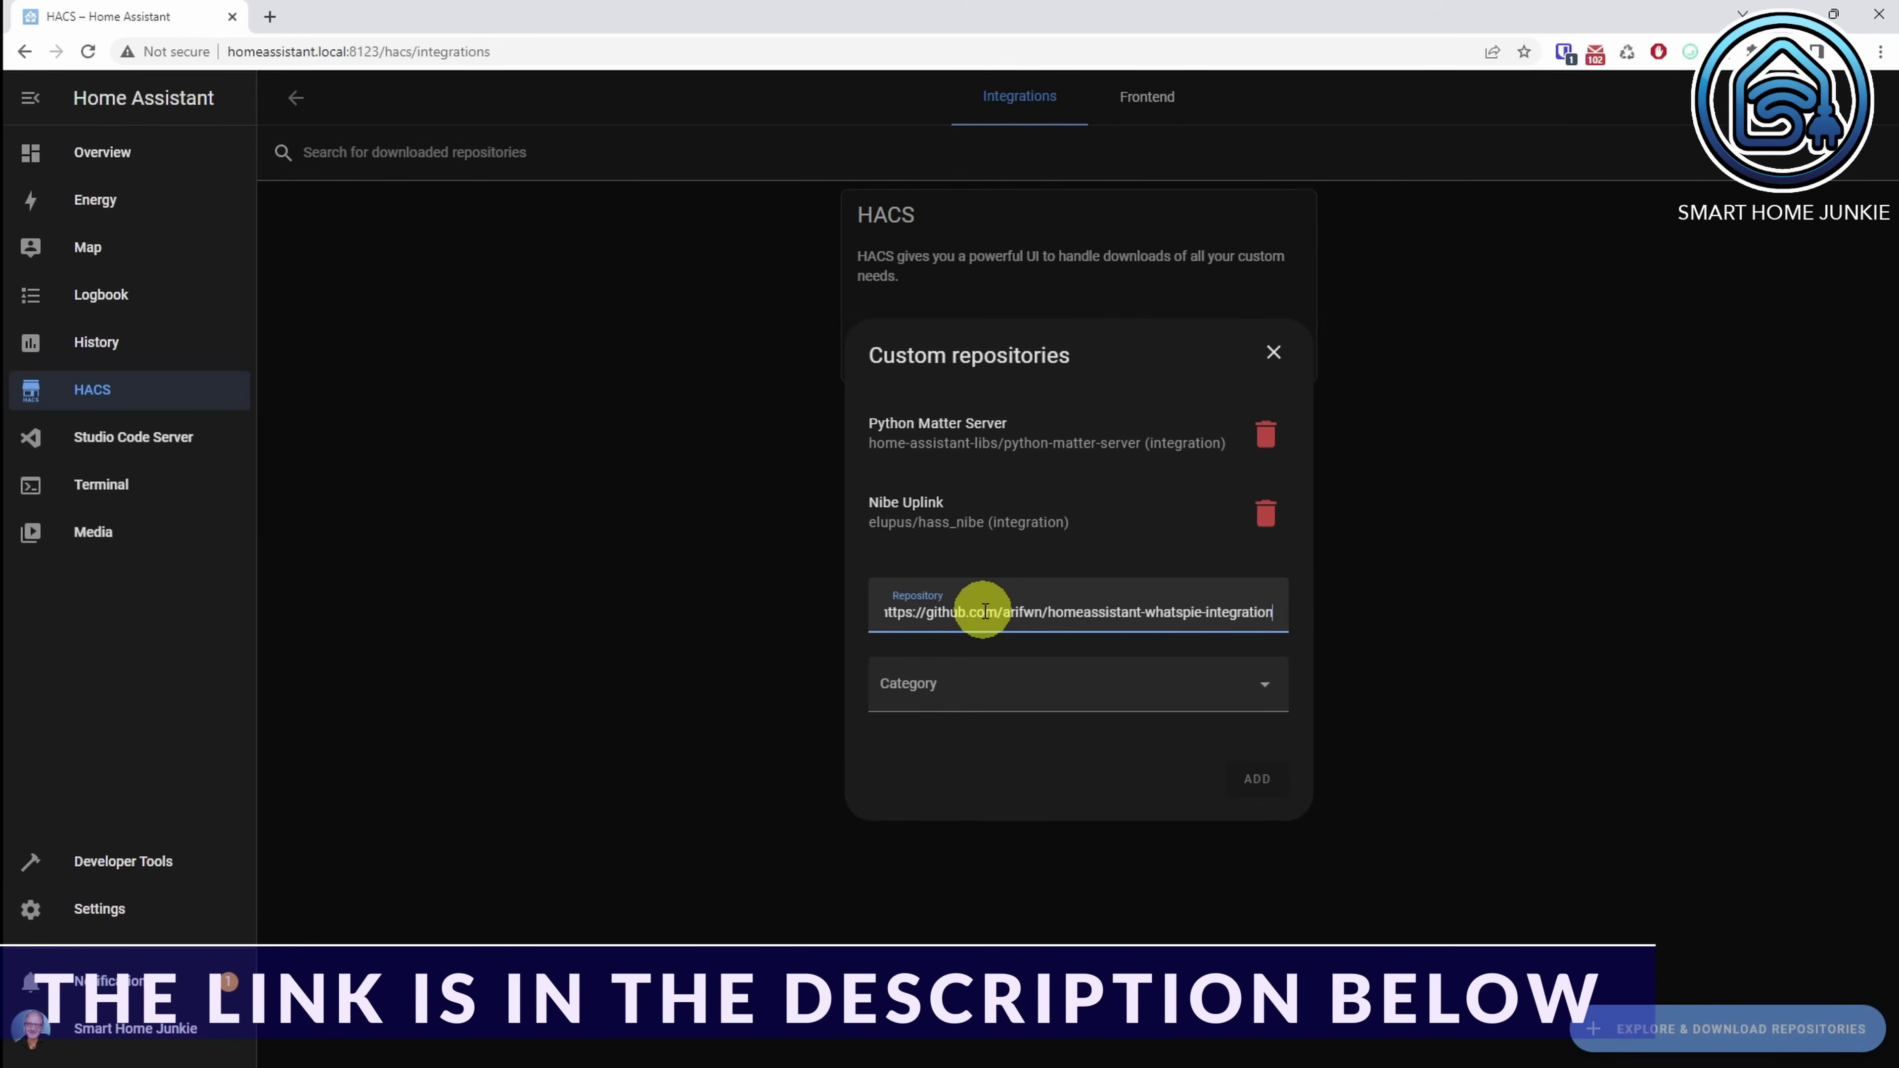
{"action": "left_click", "coordinate": [935, 696]}
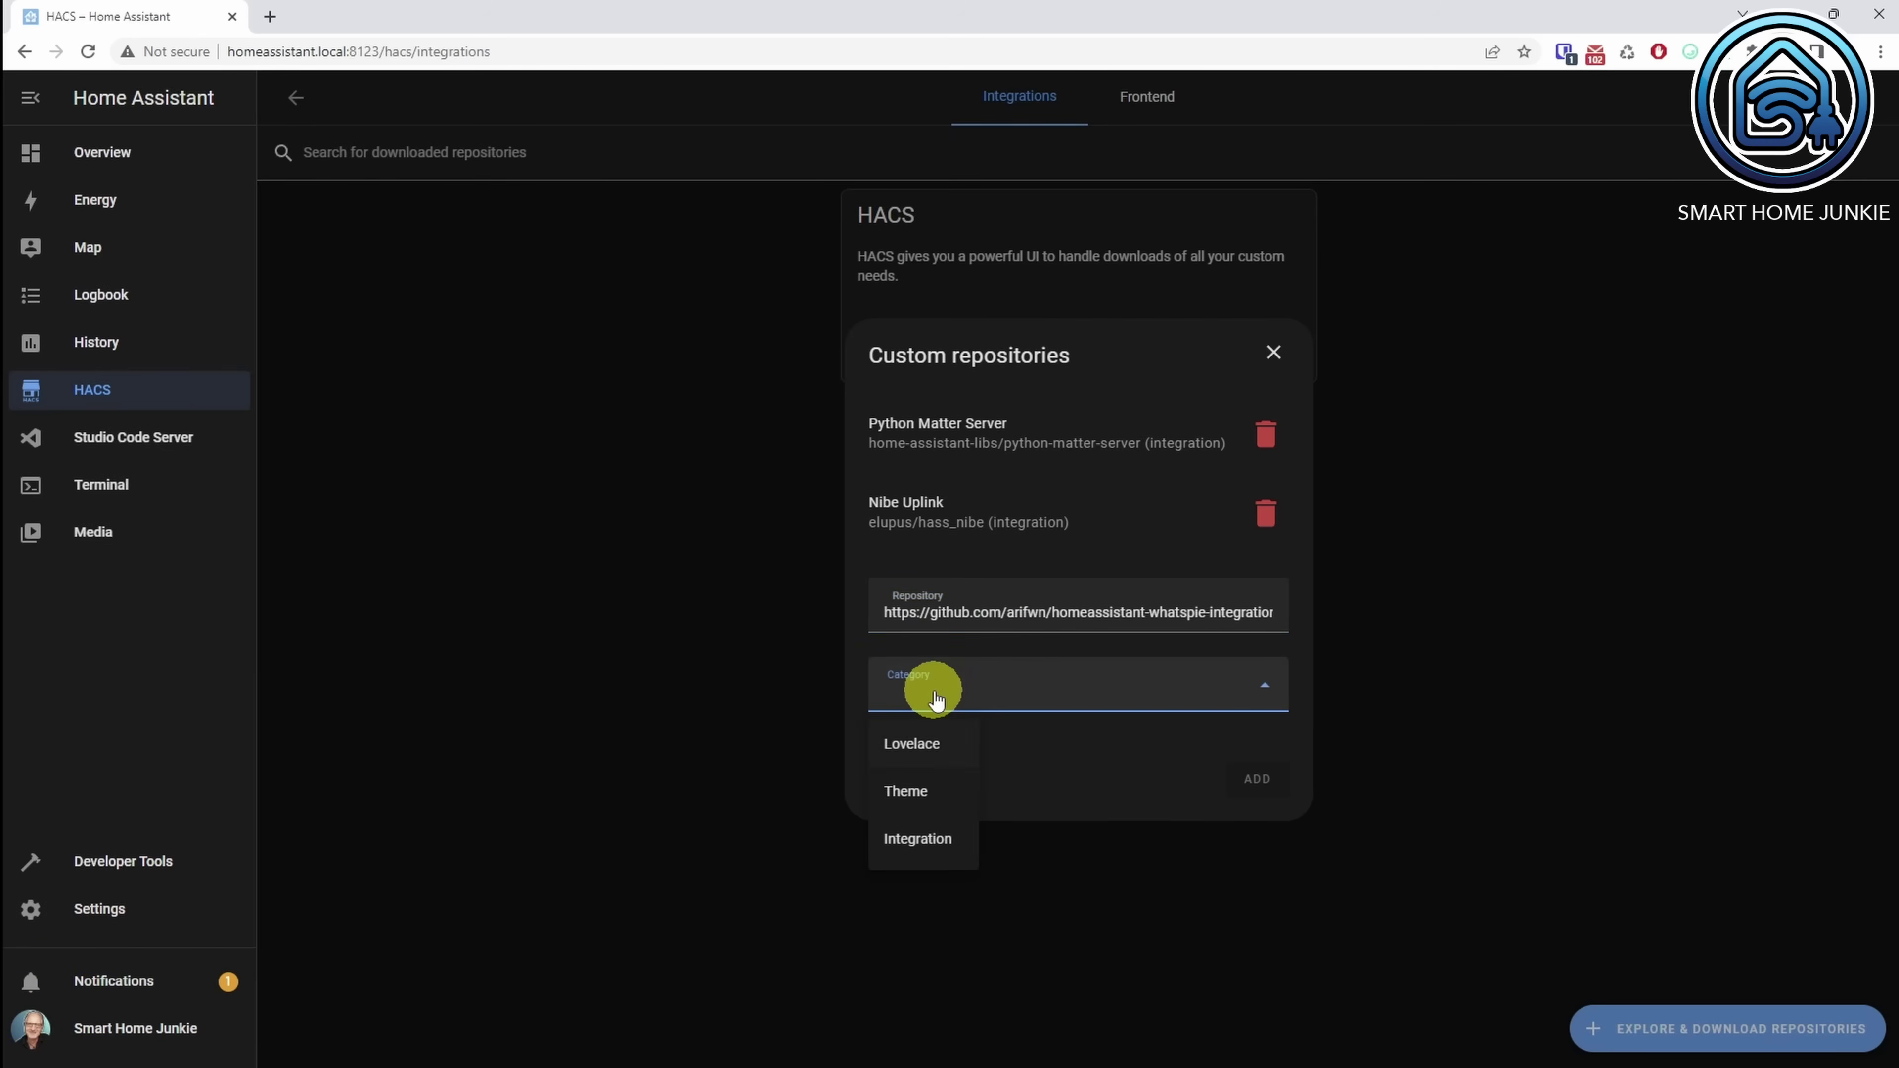
{"action": "left_click", "coordinate": [924, 839]}
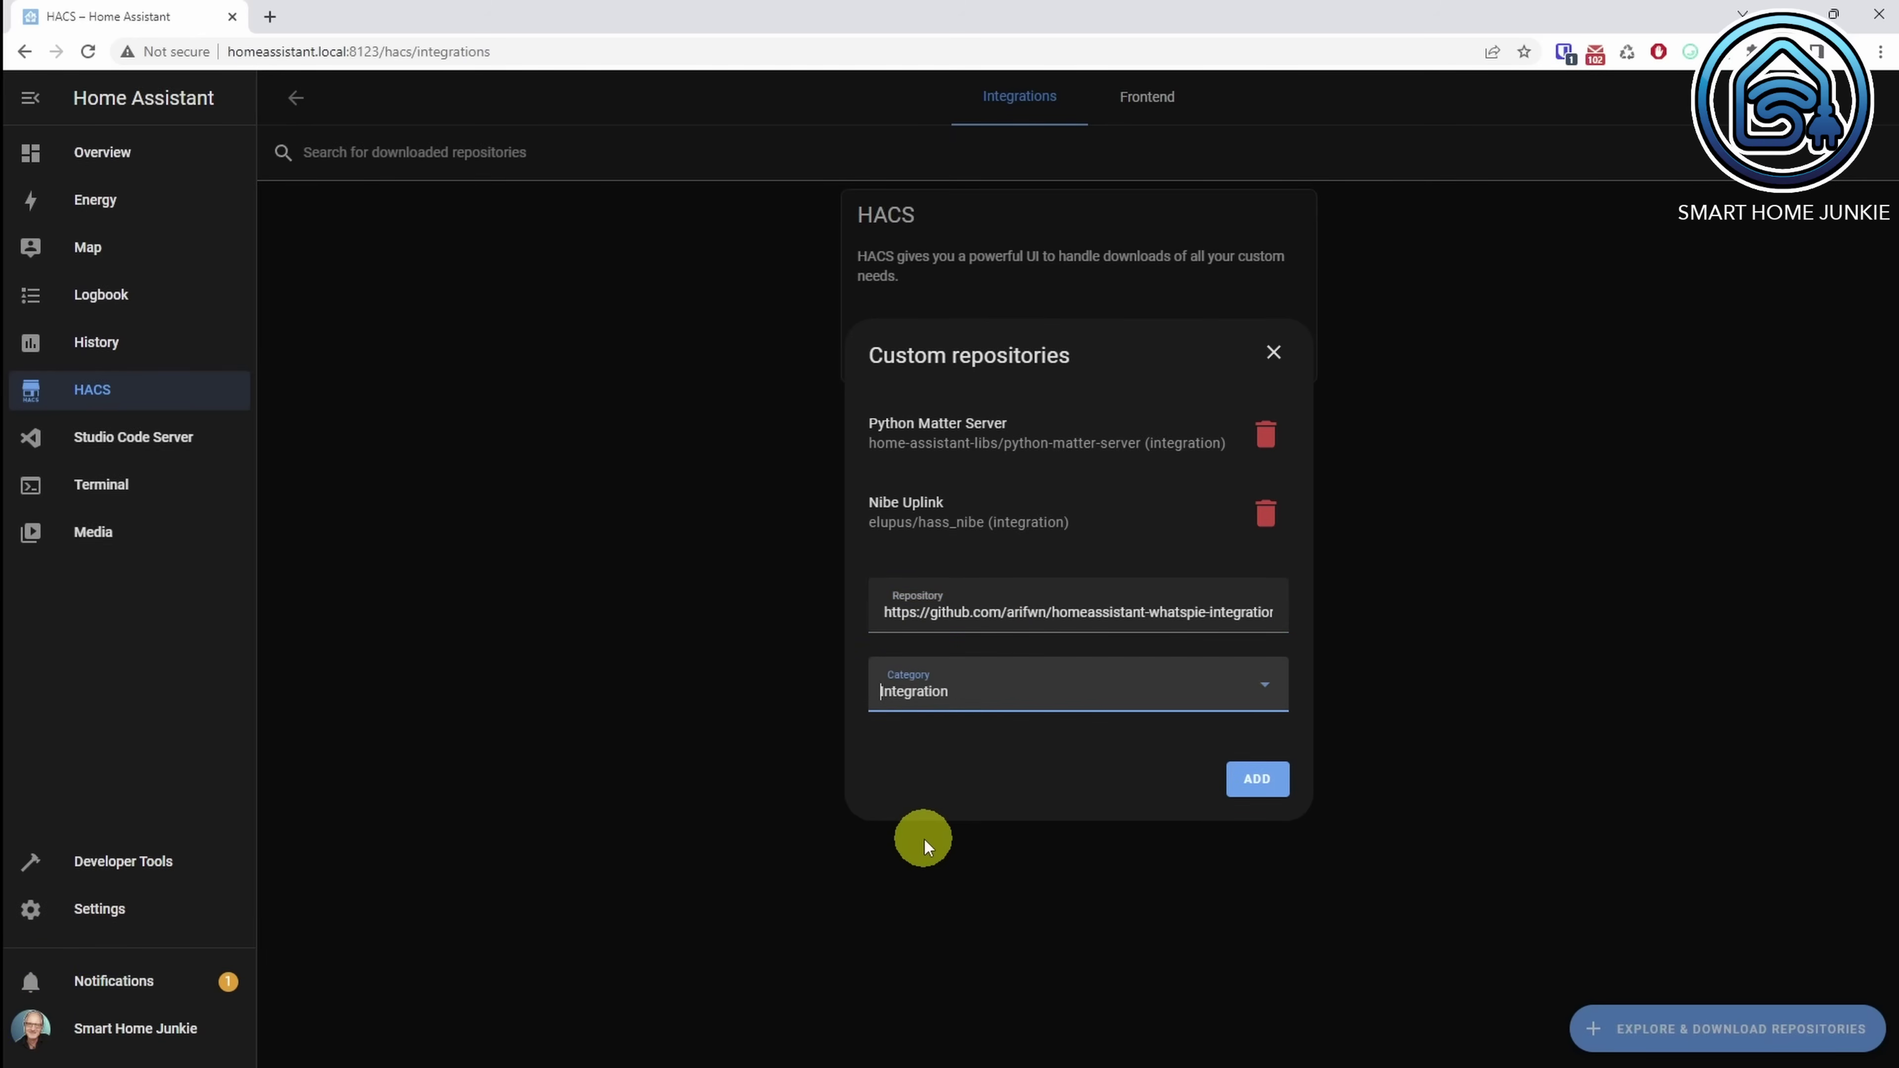
{"action": "left_click", "coordinate": [1258, 779]}
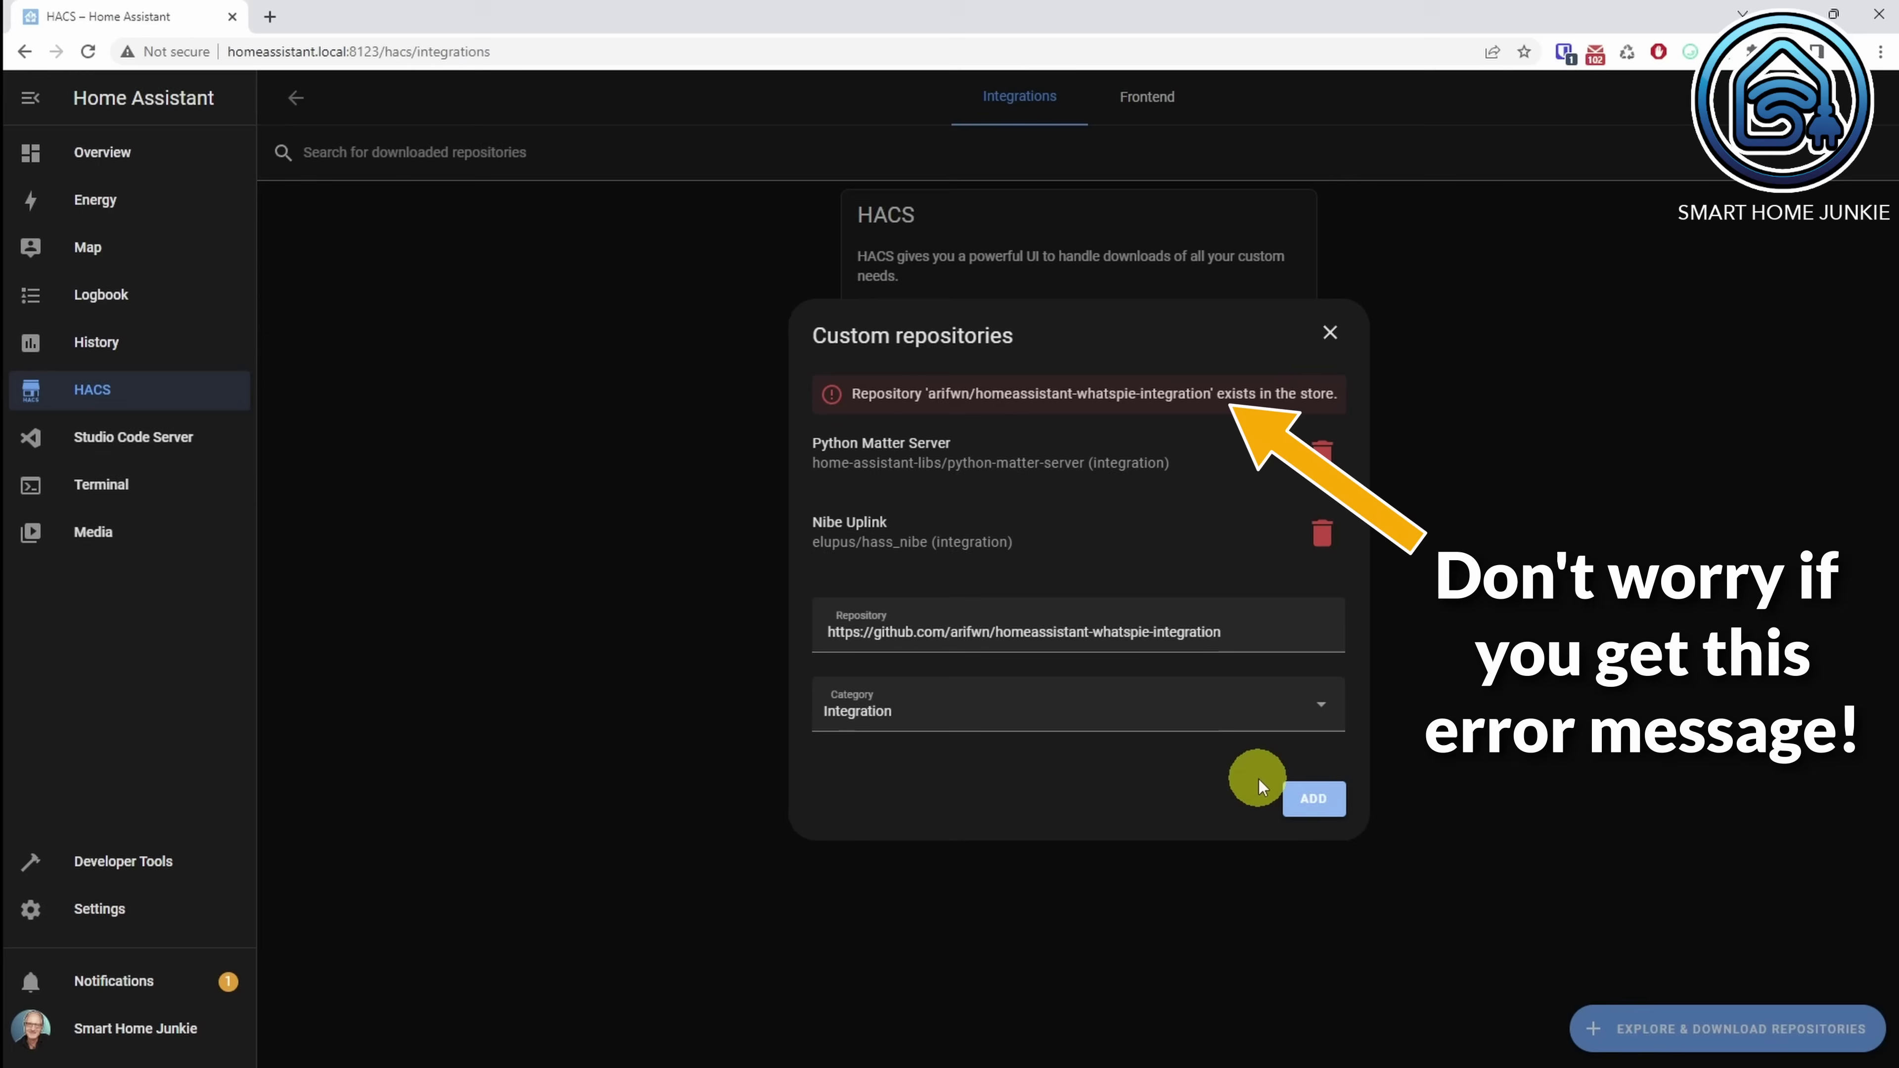
{"action": "left_click", "coordinate": [1330, 334]}
Step: Search HACS for 'whats' and download the WhatsPie integration
{"action": "left_click", "coordinate": [1697, 1031]}
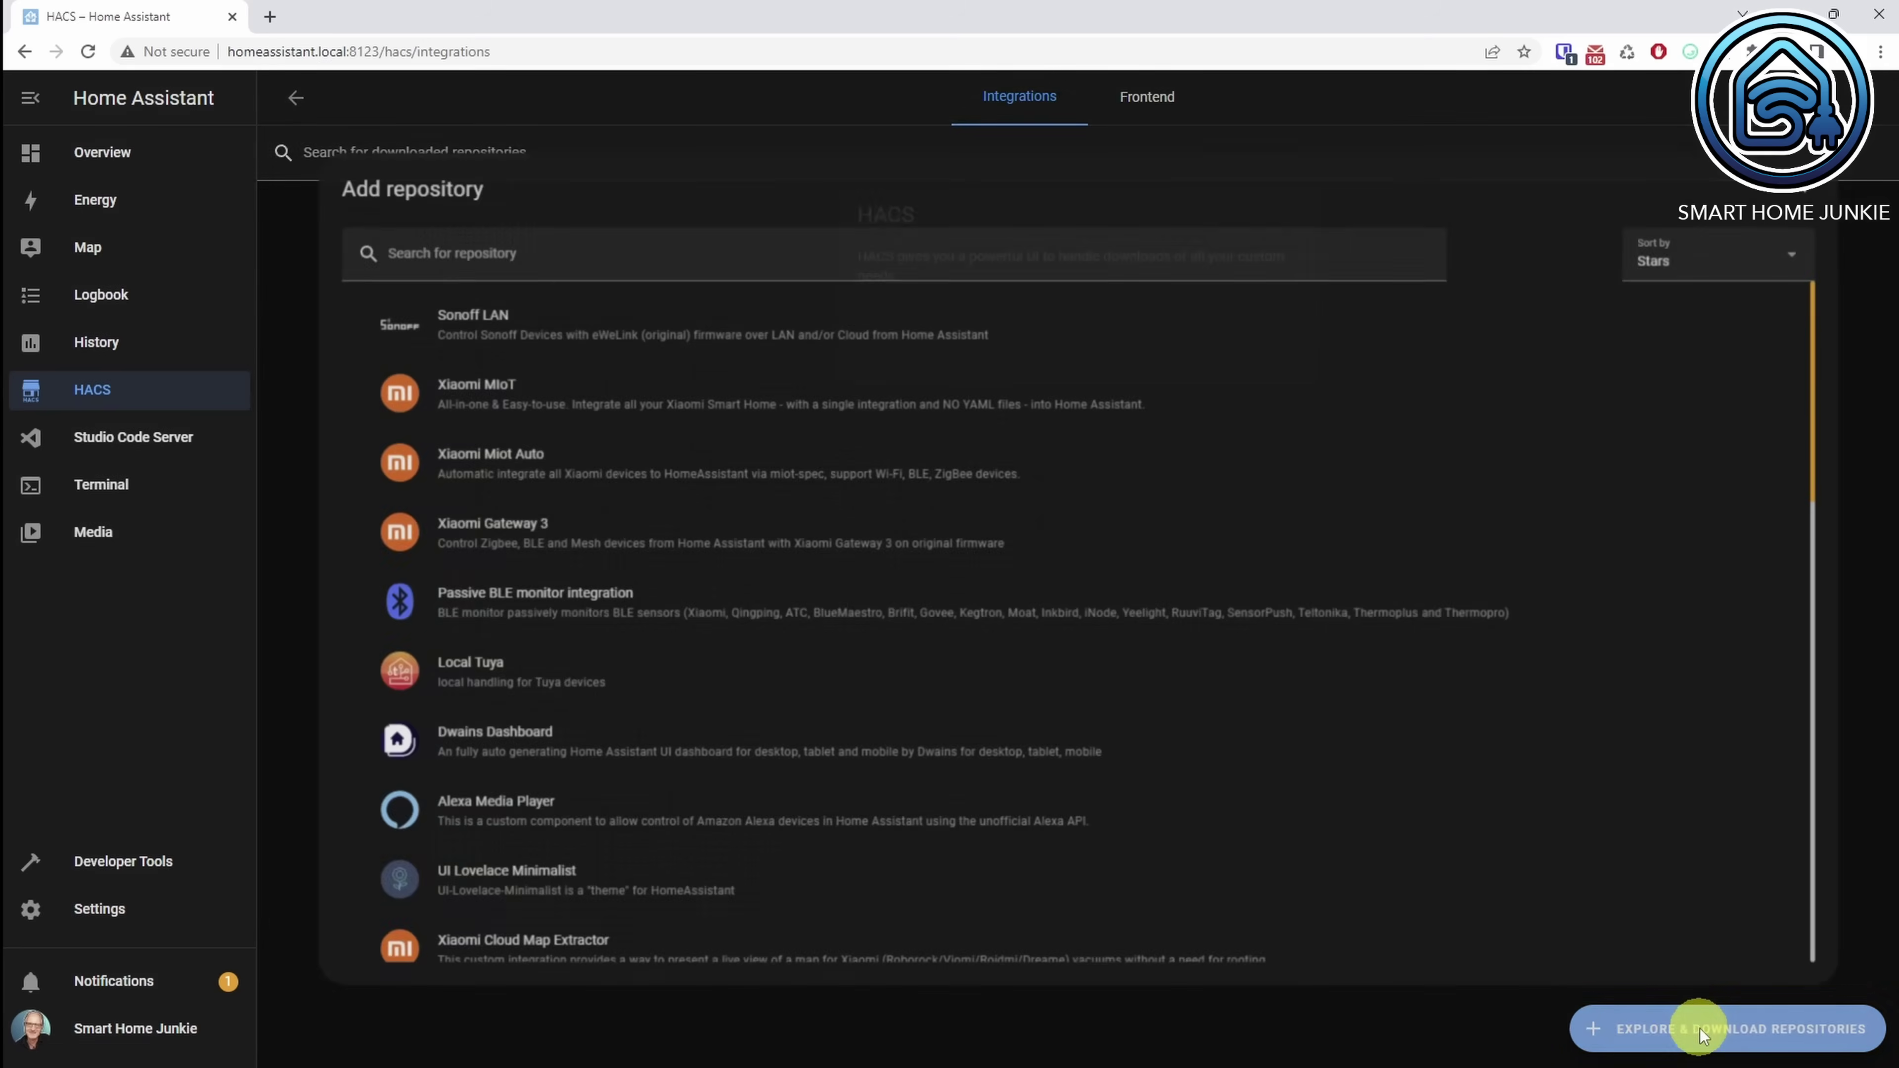
{"action": "left_click", "coordinate": [545, 238]}
{"action": "type", "text": "w"}
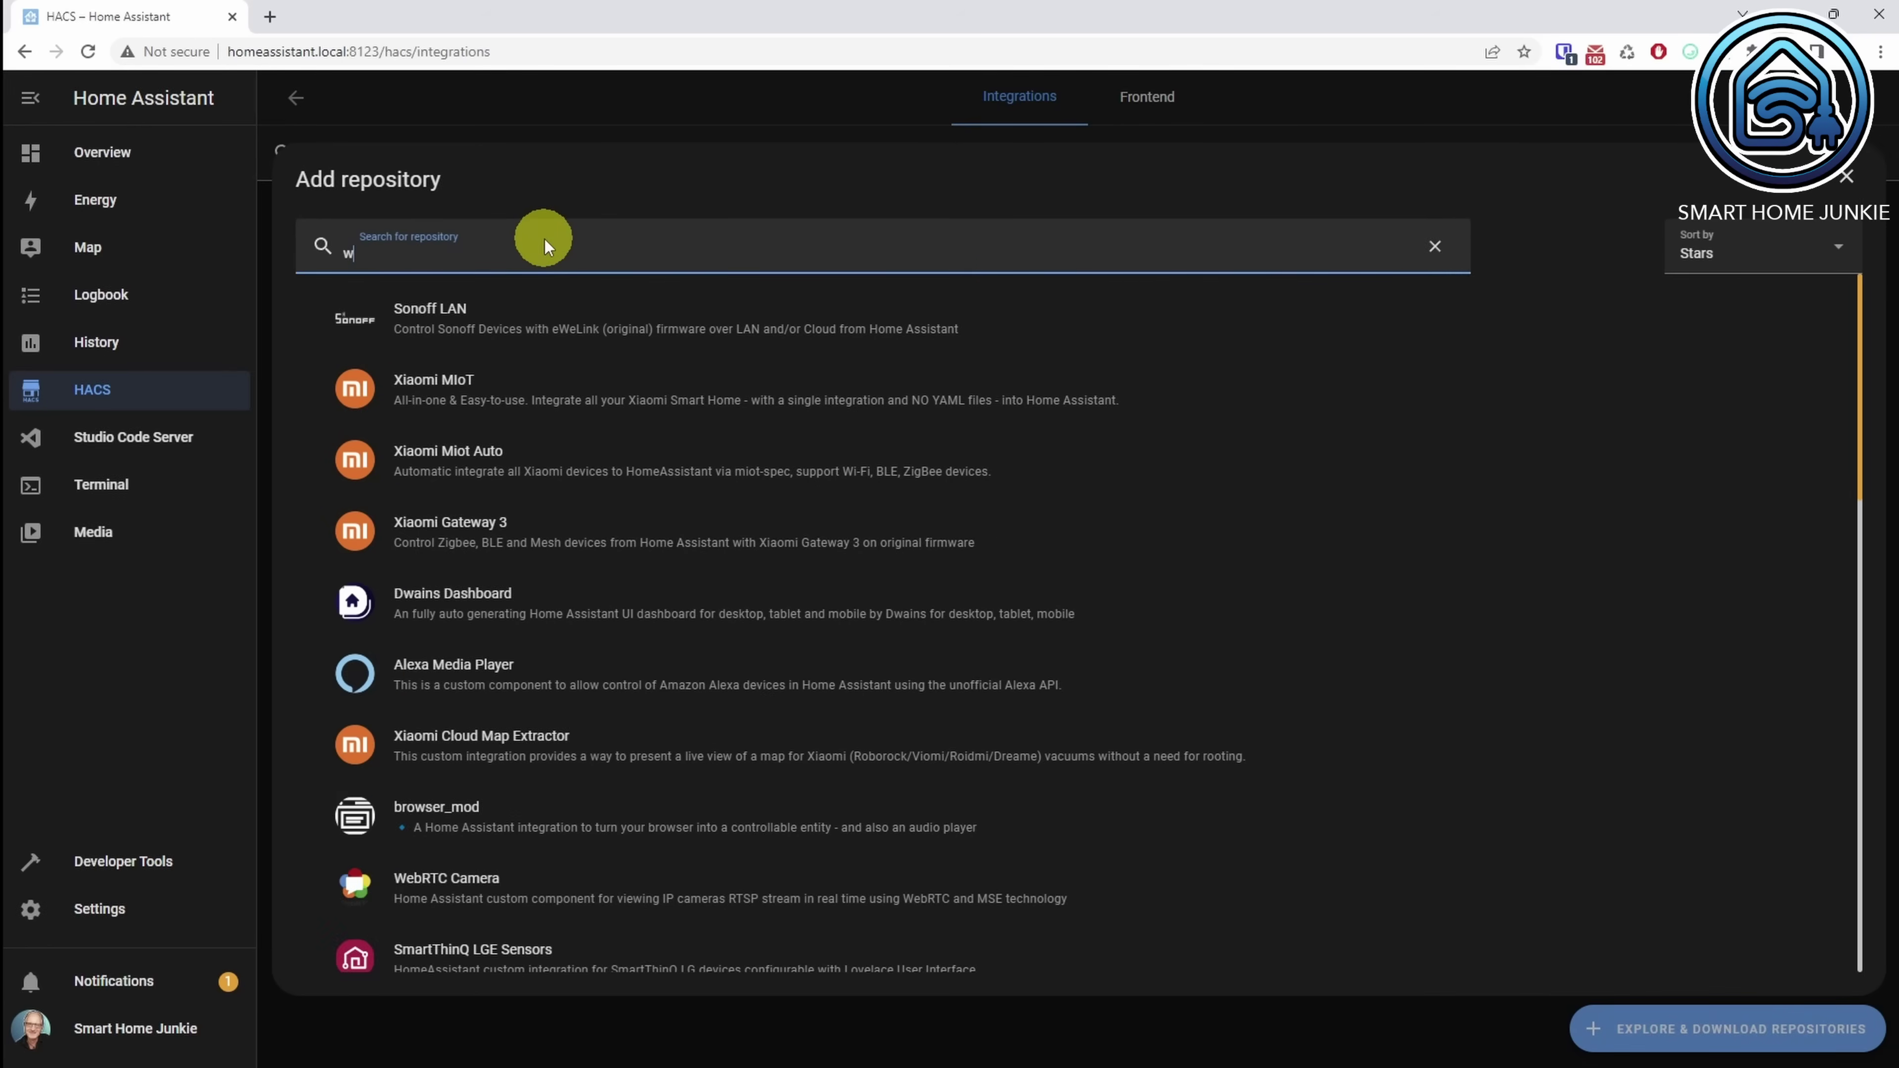
{"action": "type", "text": "hatspie"}
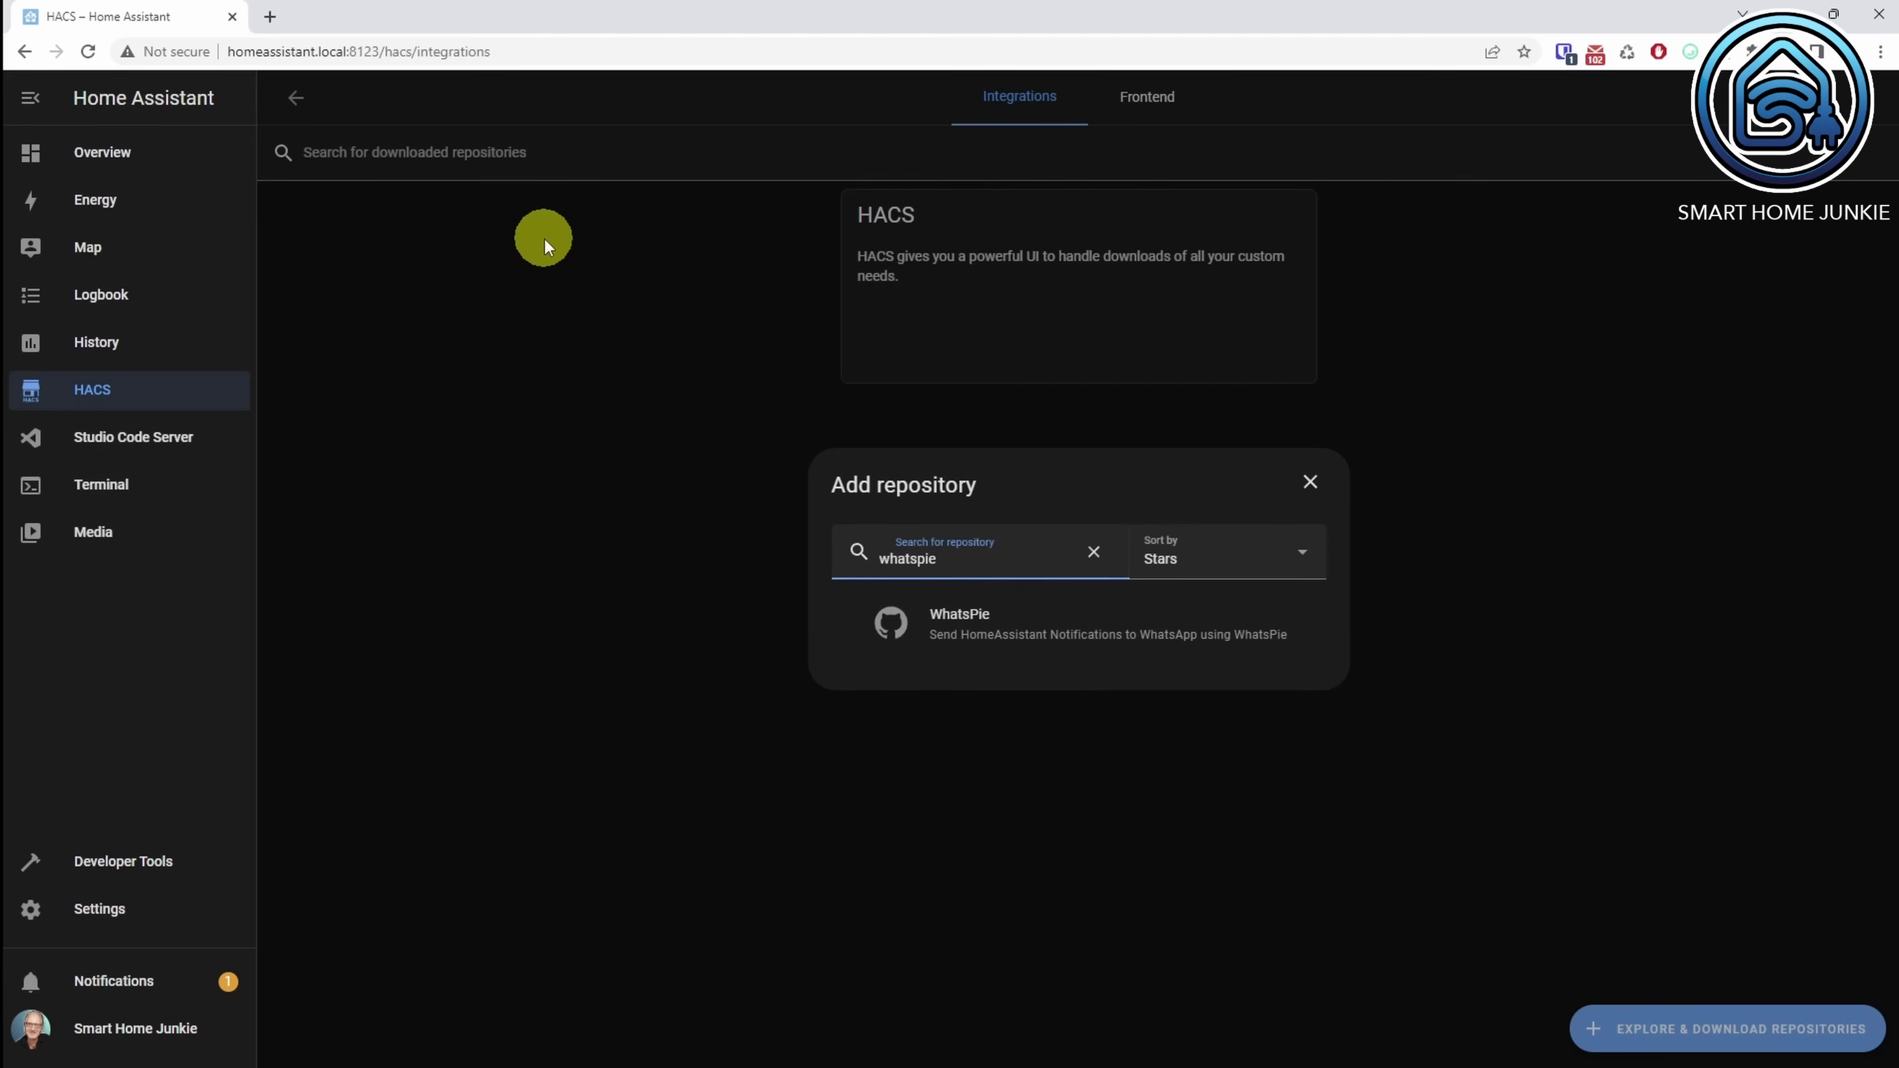
{"action": "left_click", "coordinate": [1005, 636]}
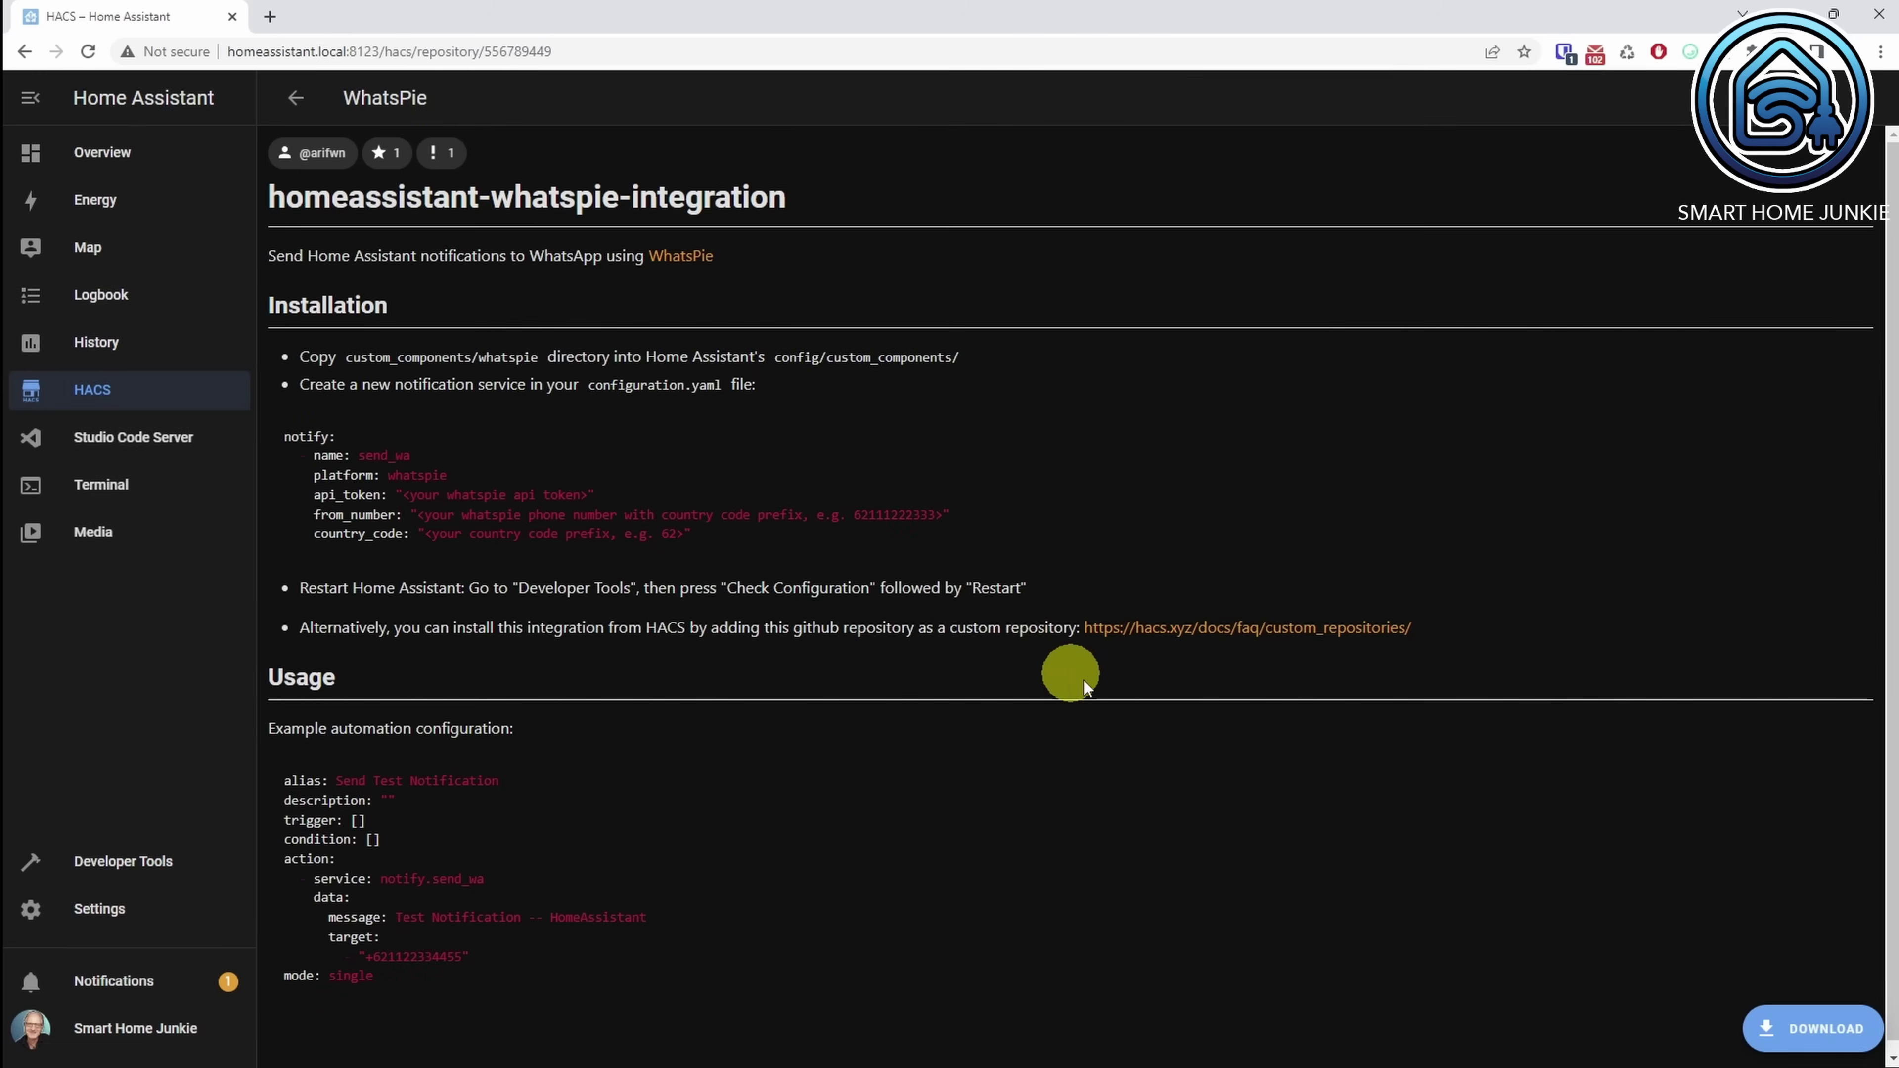
{"action": "left_click", "coordinate": [1829, 1044]}
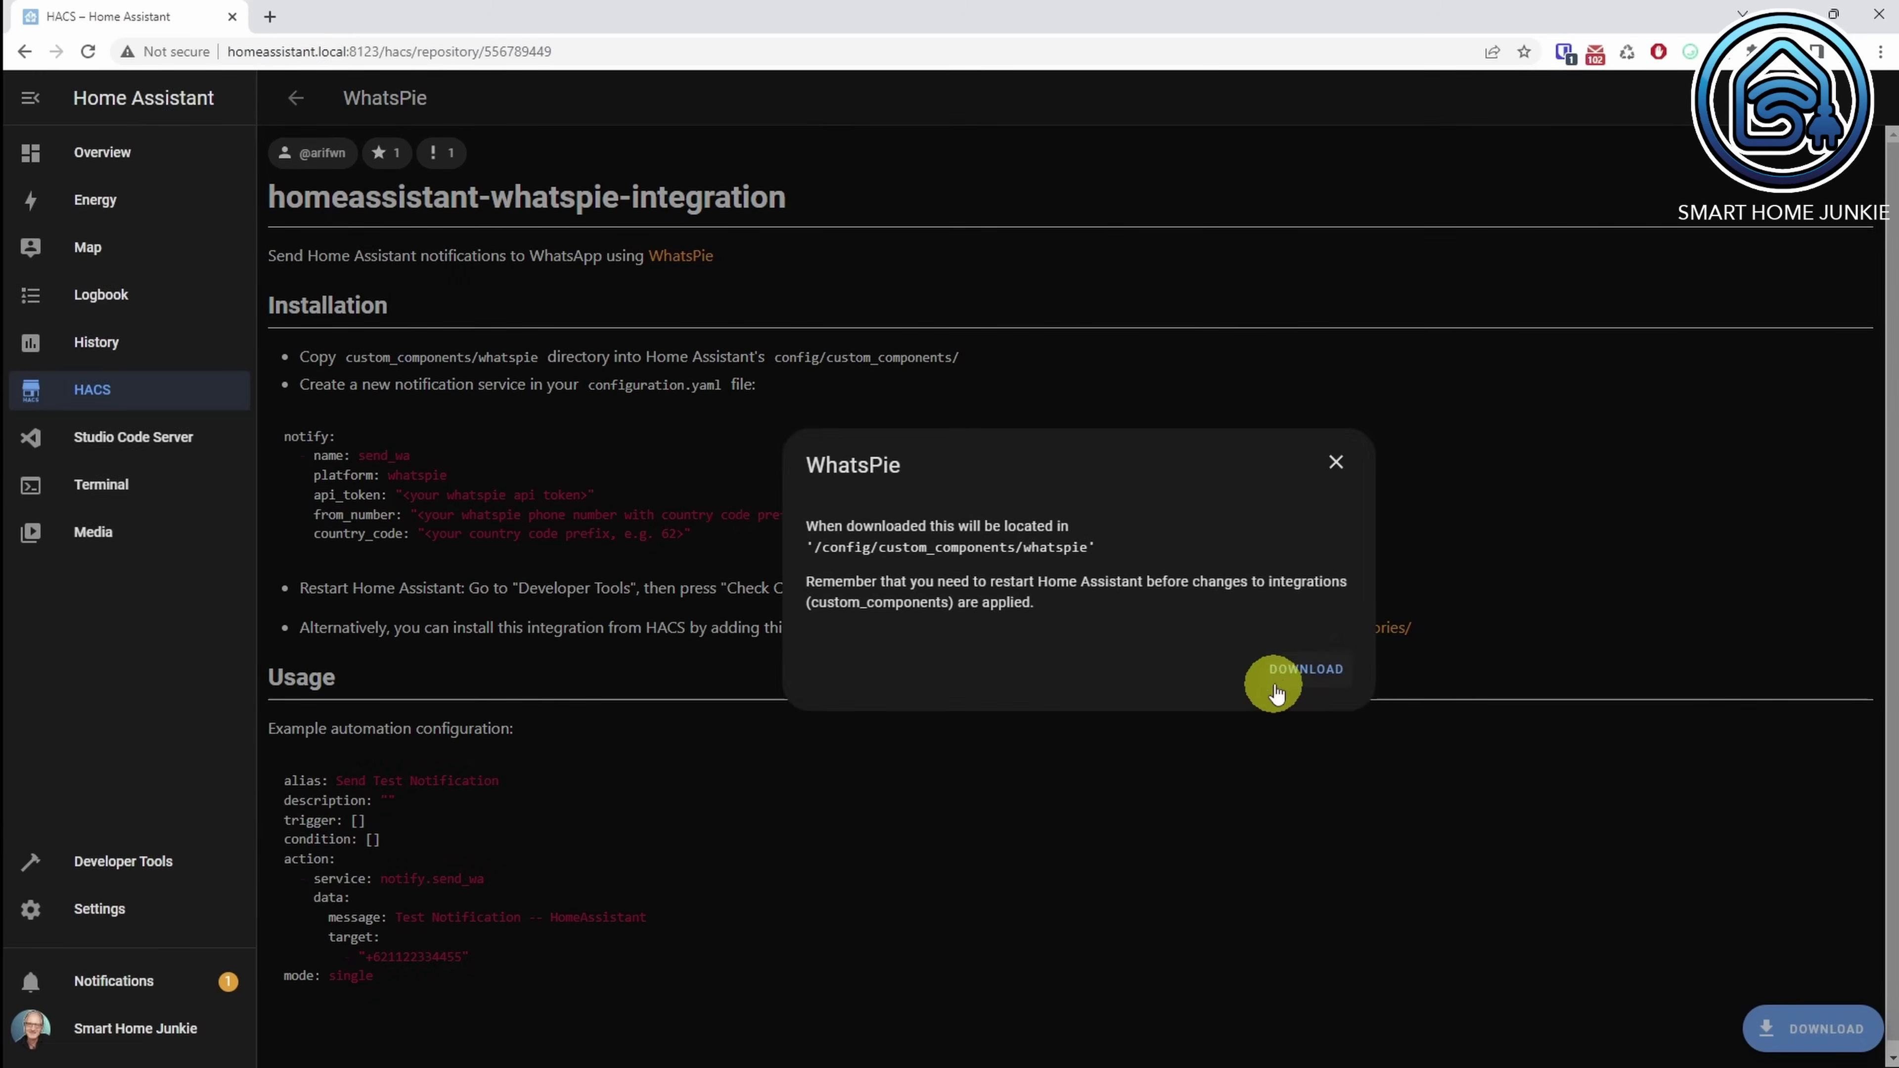
{"action": "left_click", "coordinate": [1304, 670]}
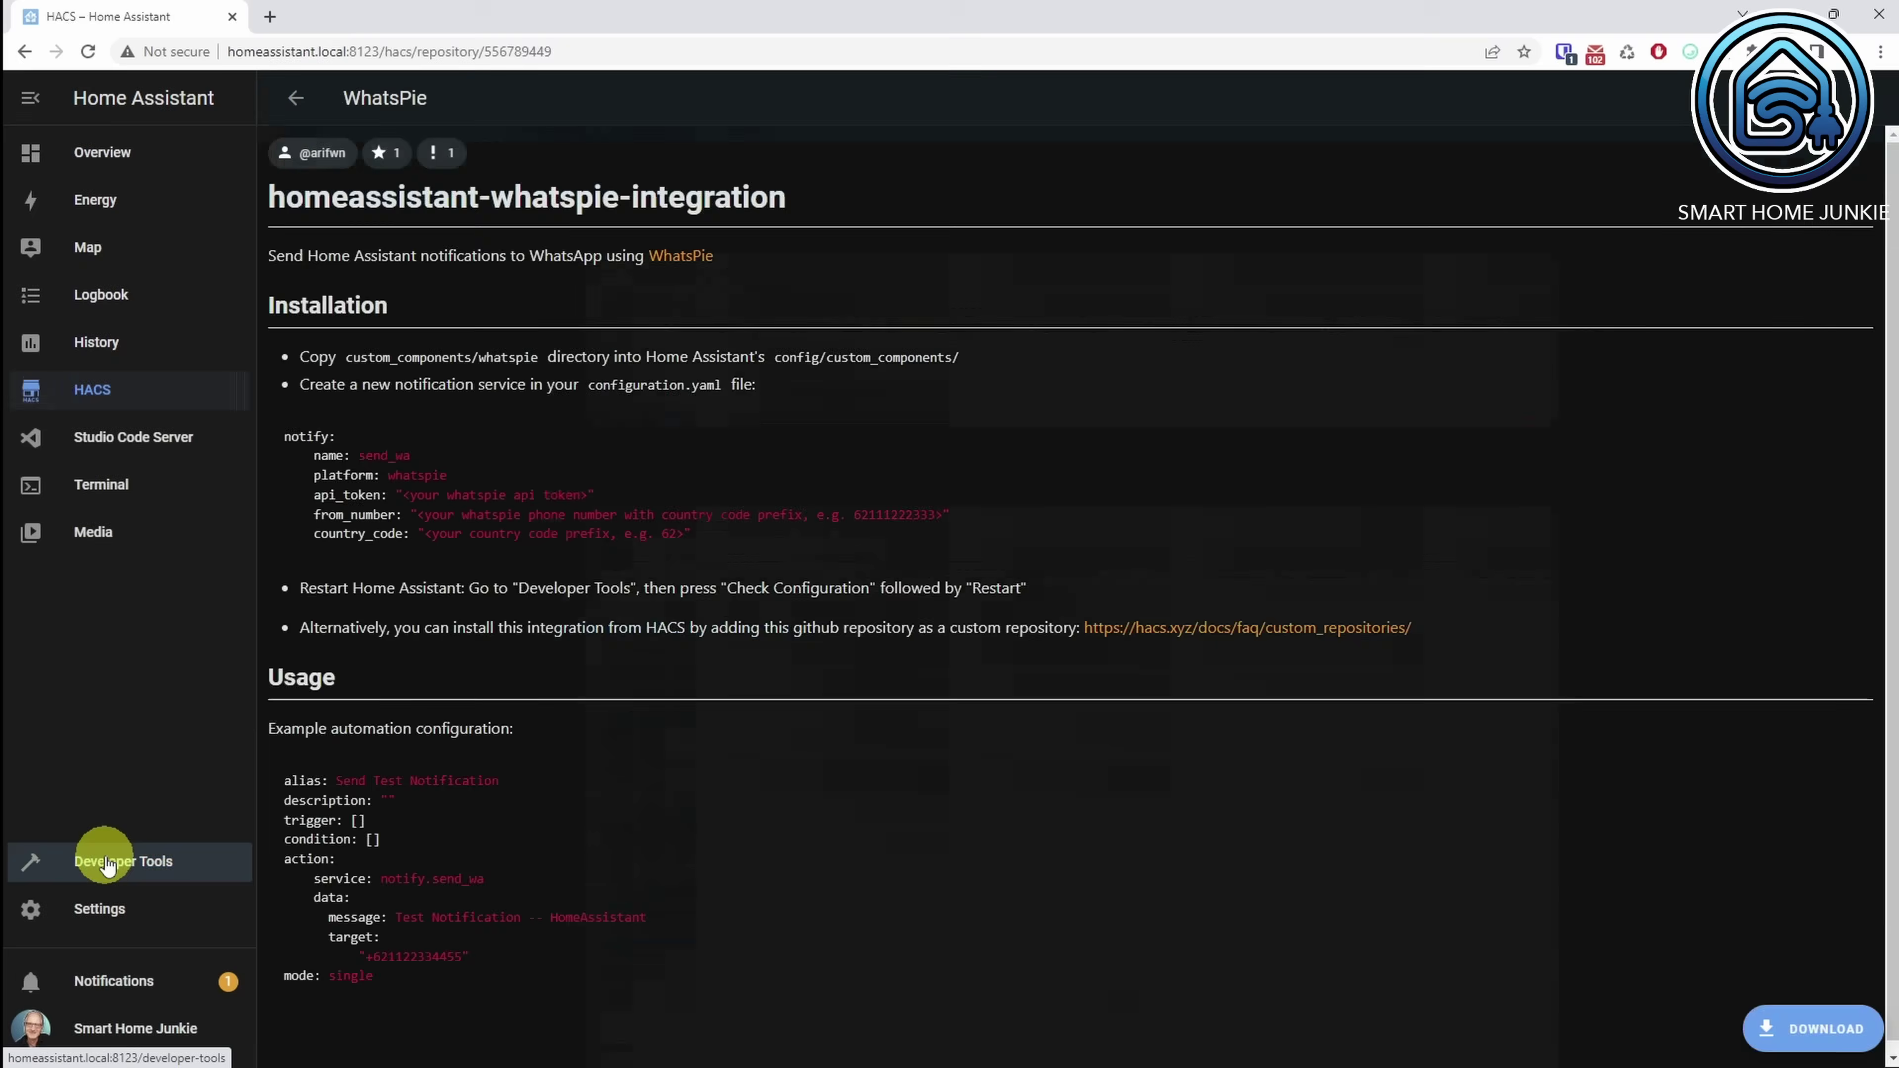
Step: Check the configuration in Developer Tools and confirm restarting Home Assistant
{"action": "left_click", "coordinate": [107, 864]}
{"action": "left_click", "coordinate": [680, 432]}
{"action": "left_click", "coordinate": [1554, 432]}
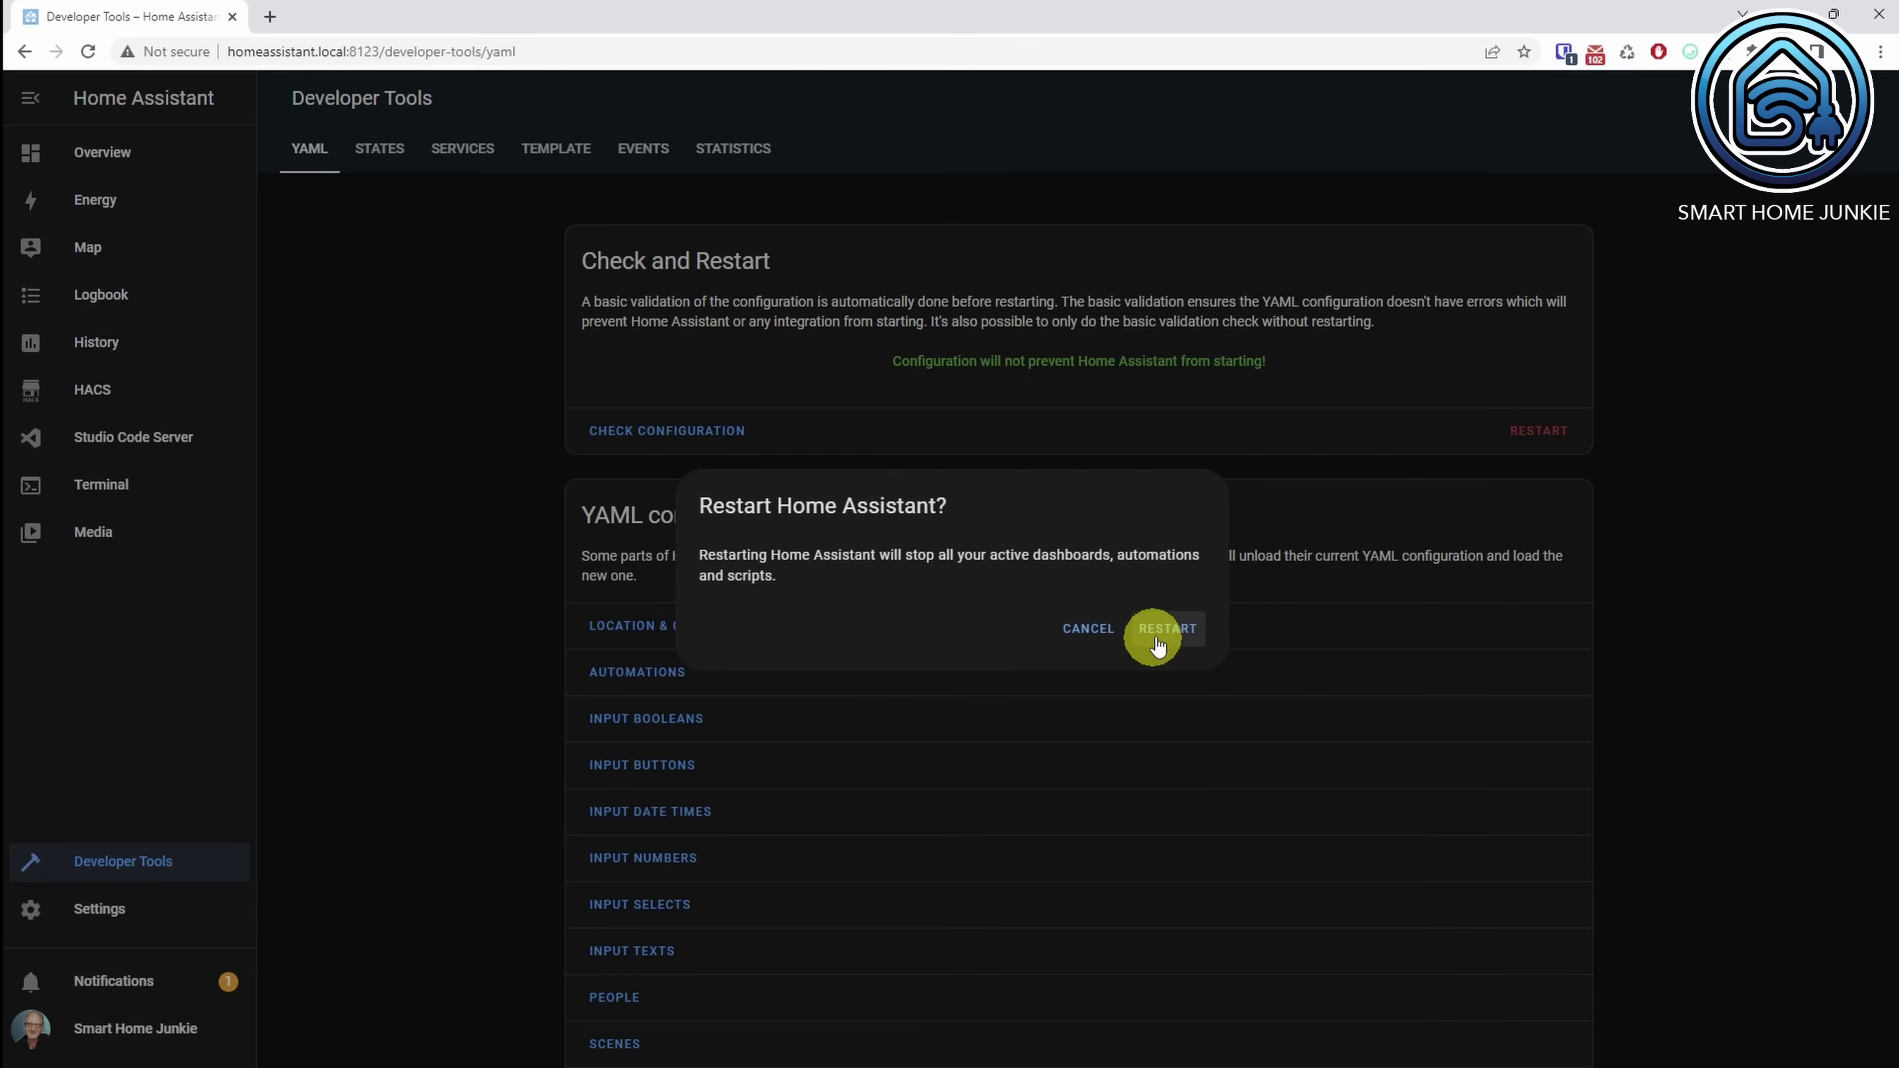
{"action": "left_click", "coordinate": [1166, 628]}
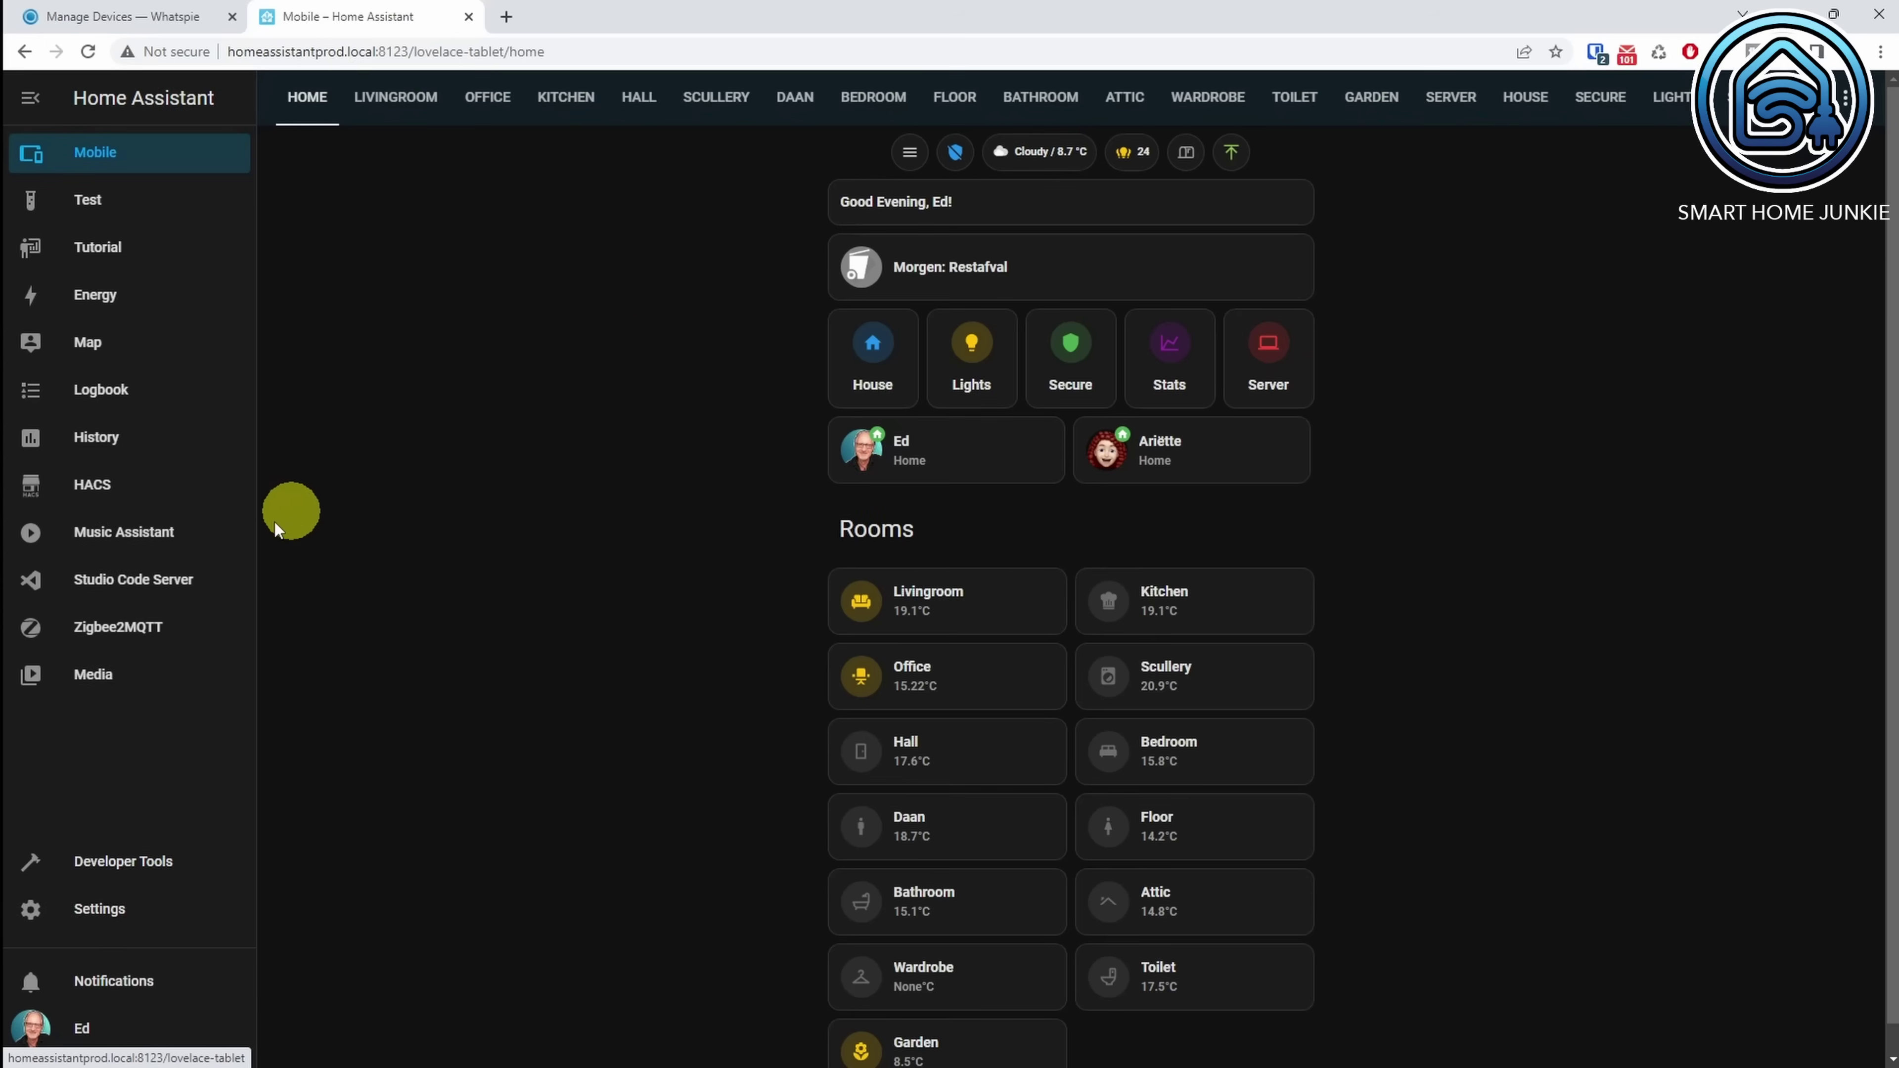
Step: Open configuration.yaml in Studio Code Server at the empty line 323 below wake_on_lan
{"action": "left_click", "coordinate": [144, 588]}
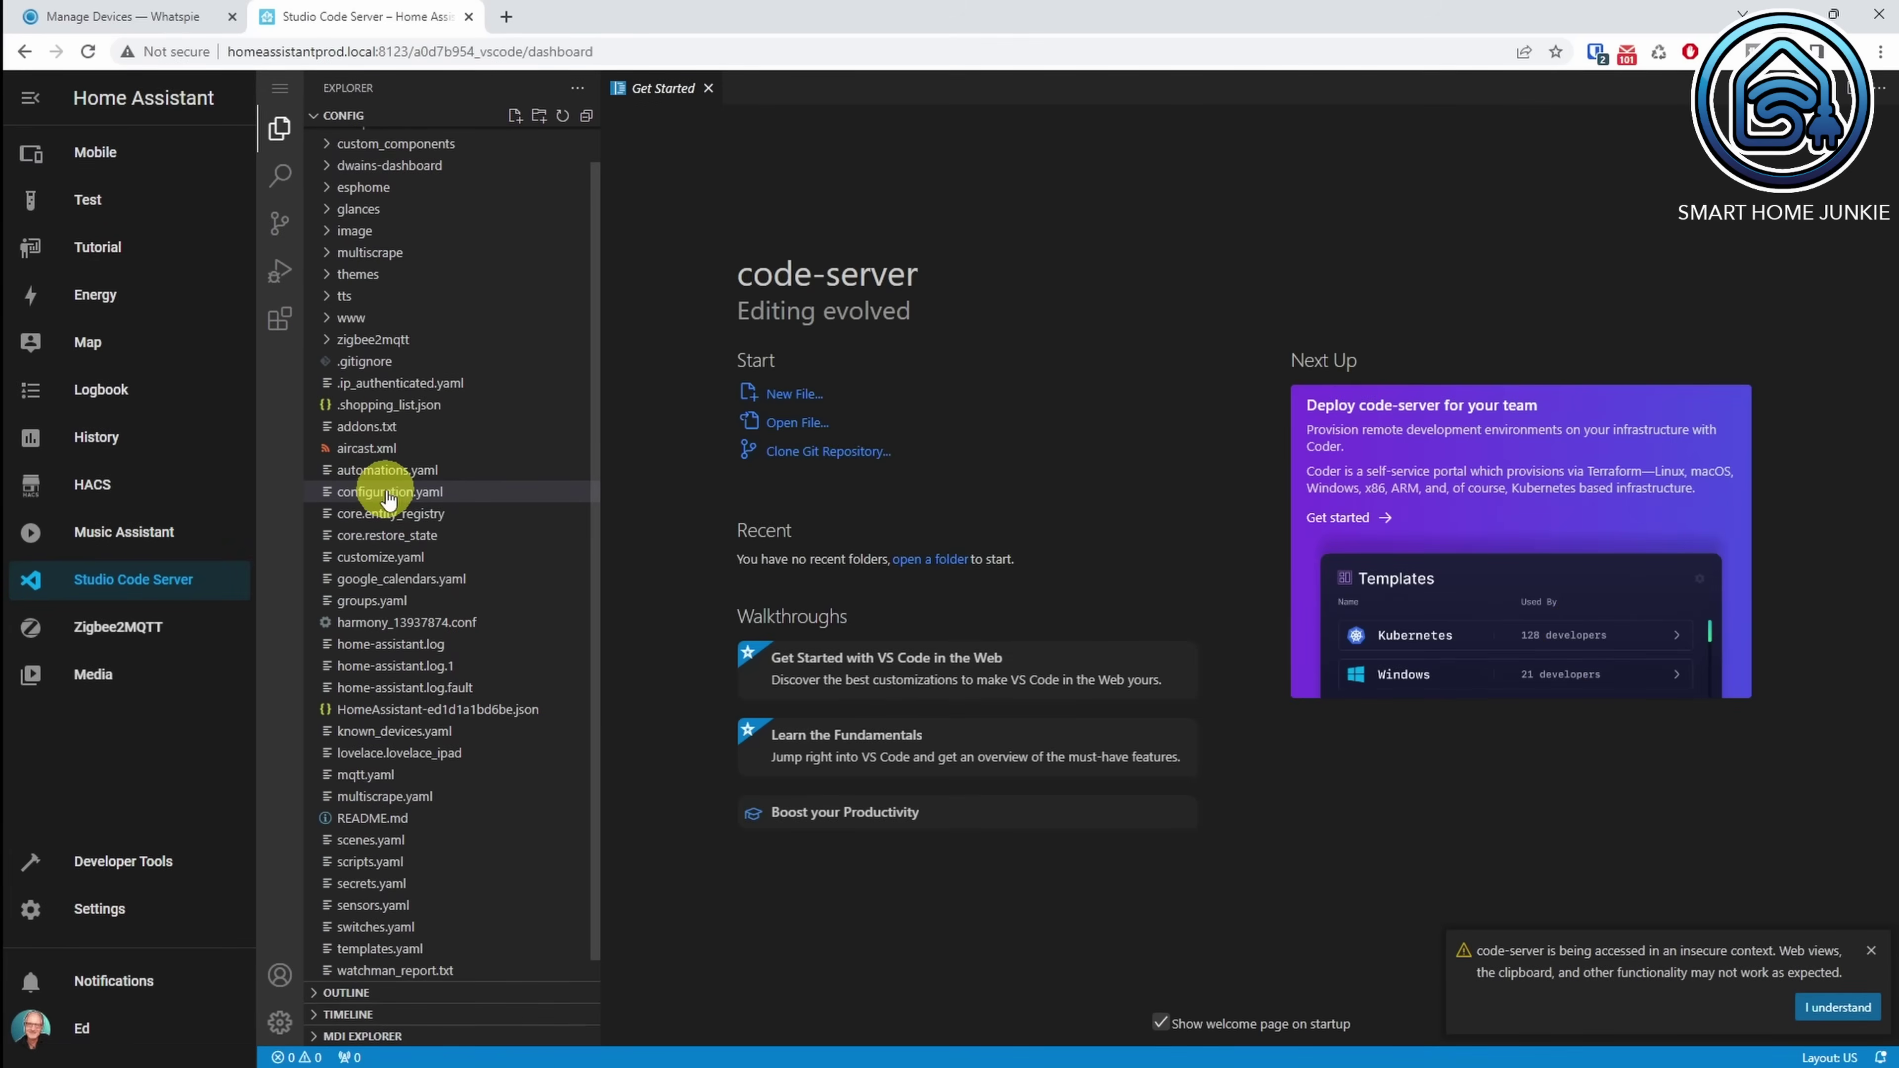
{"action": "left_click", "coordinate": [388, 493]}
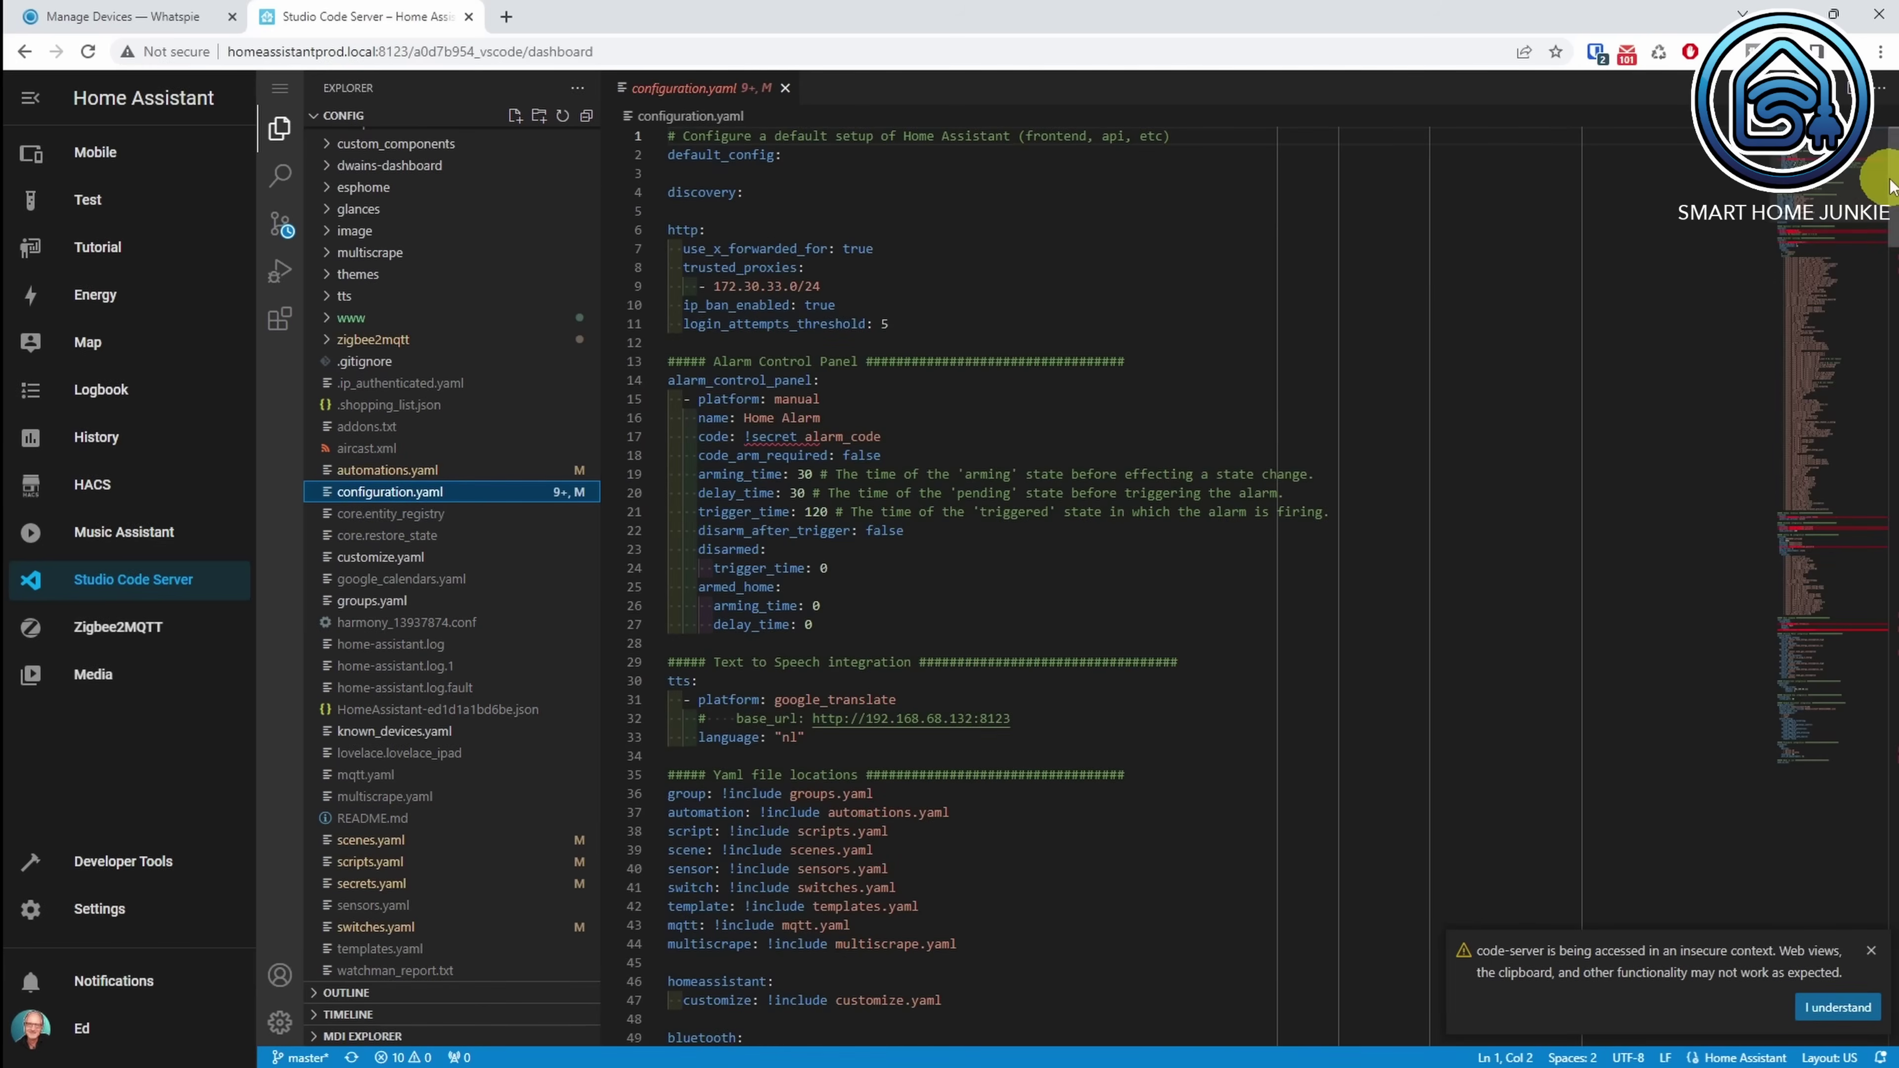
{"action": "left_click_drag", "start_coordinate": [1894, 182], "coordinate": [1787, 929]}
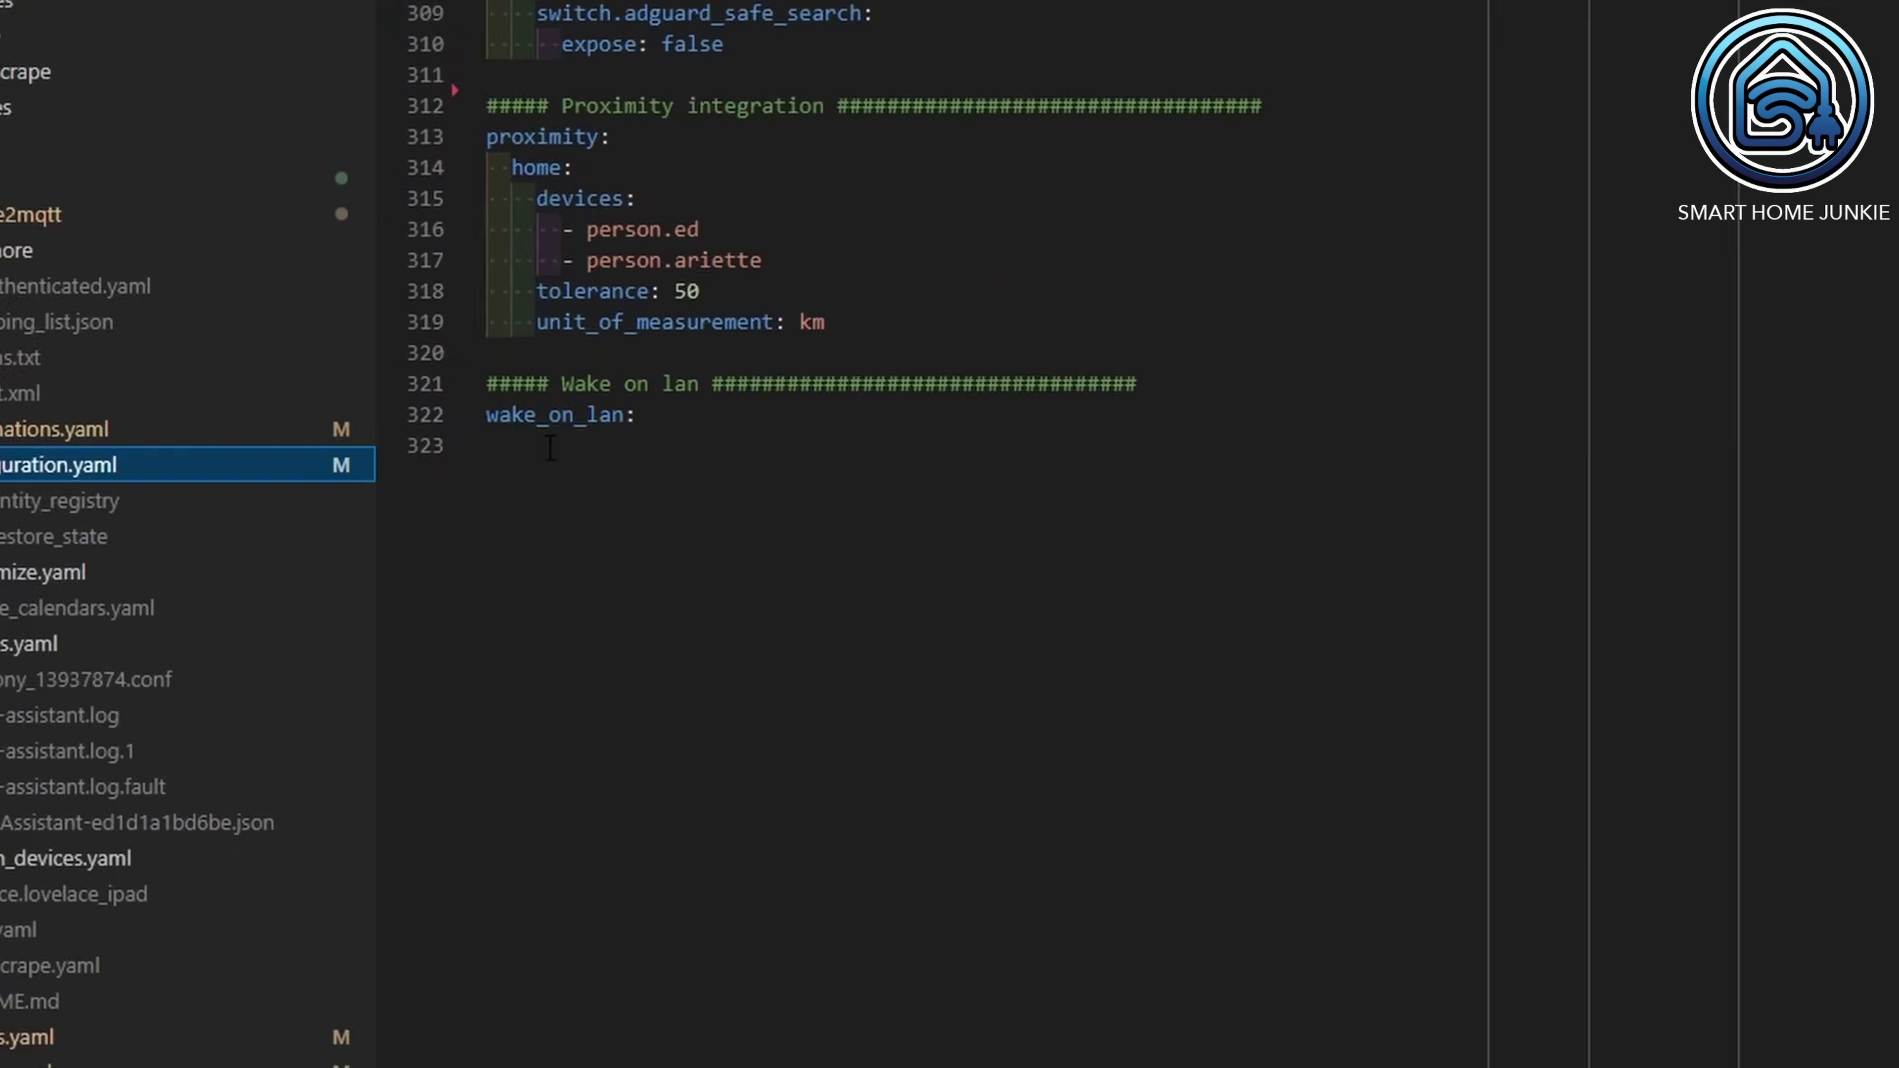
{"action": "left_click", "coordinate": [987, 457]}
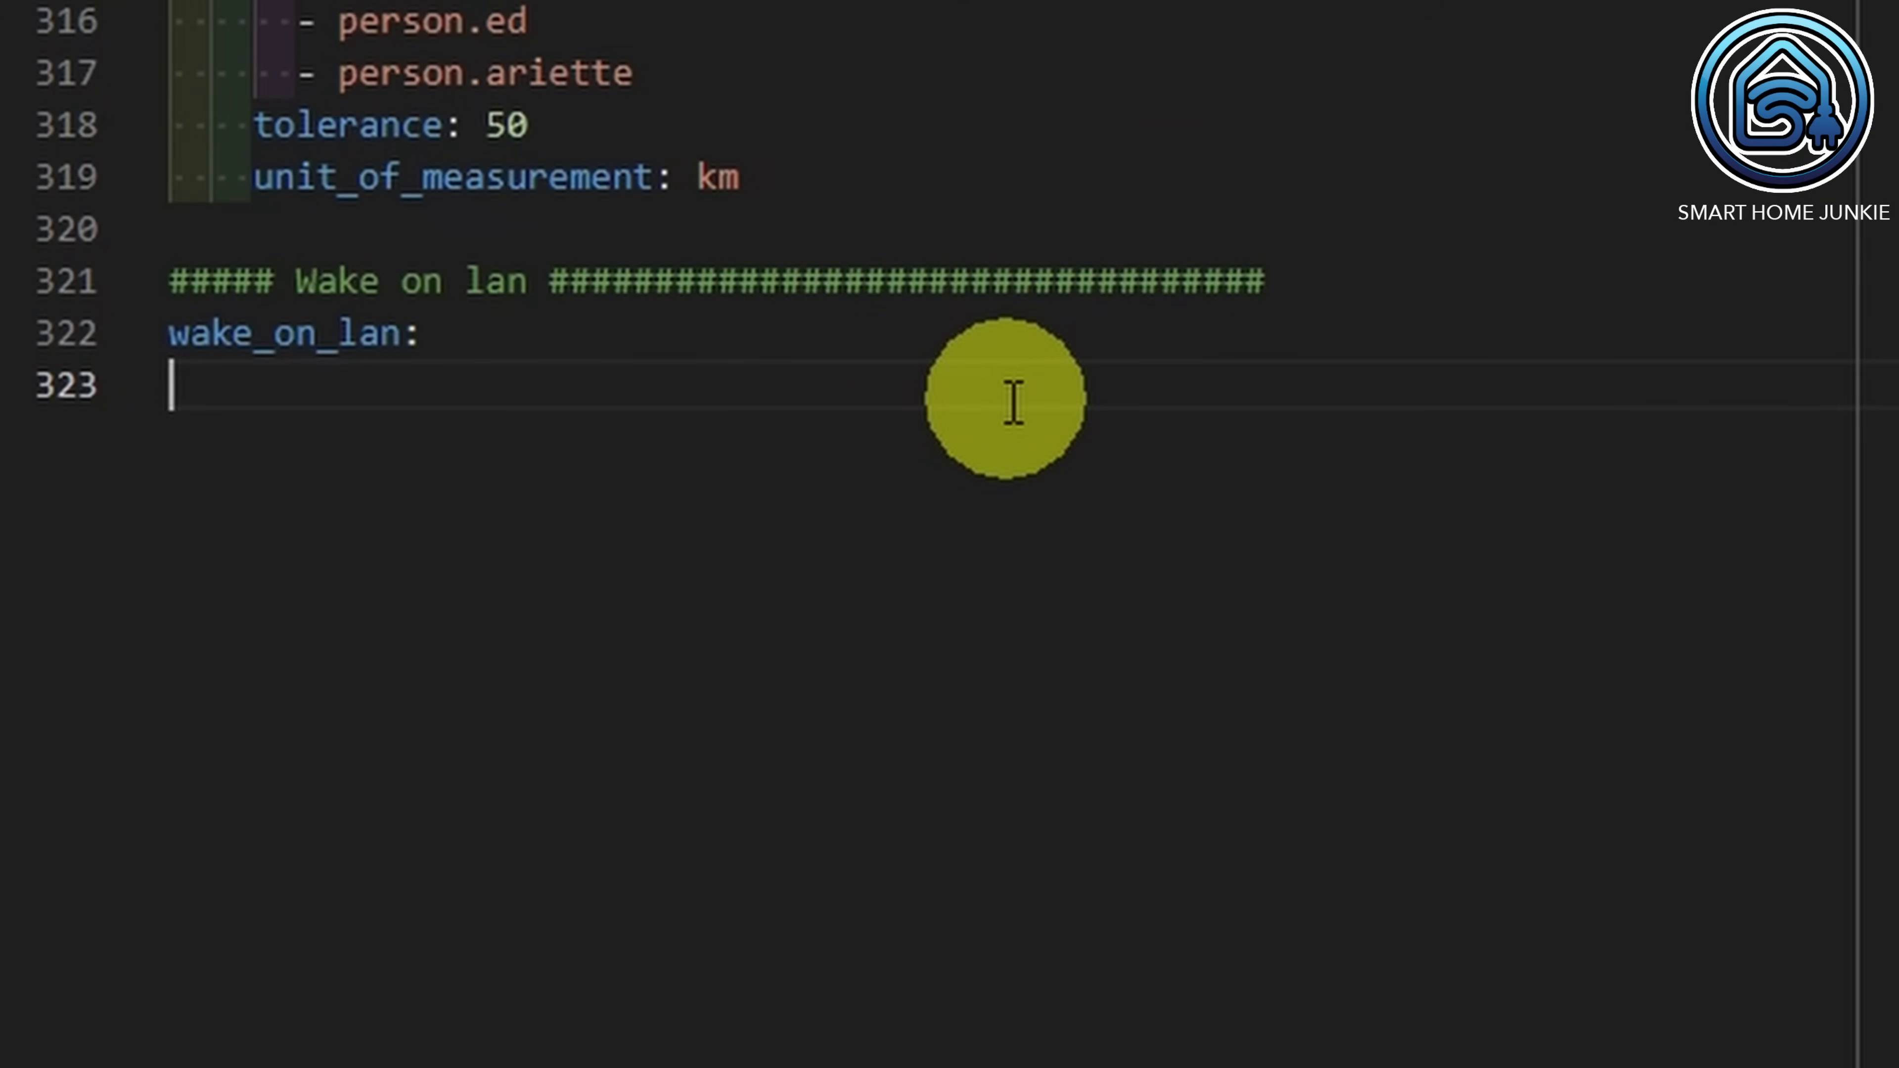
Step: Add a notify: block with a send_wa entry using platform whatspie
{"action": "key", "text": "Return"}
{"action": "type", "text": "notify:"}
{"action": "key", "text": "Return"}
{"action": "type", "text": "- "}
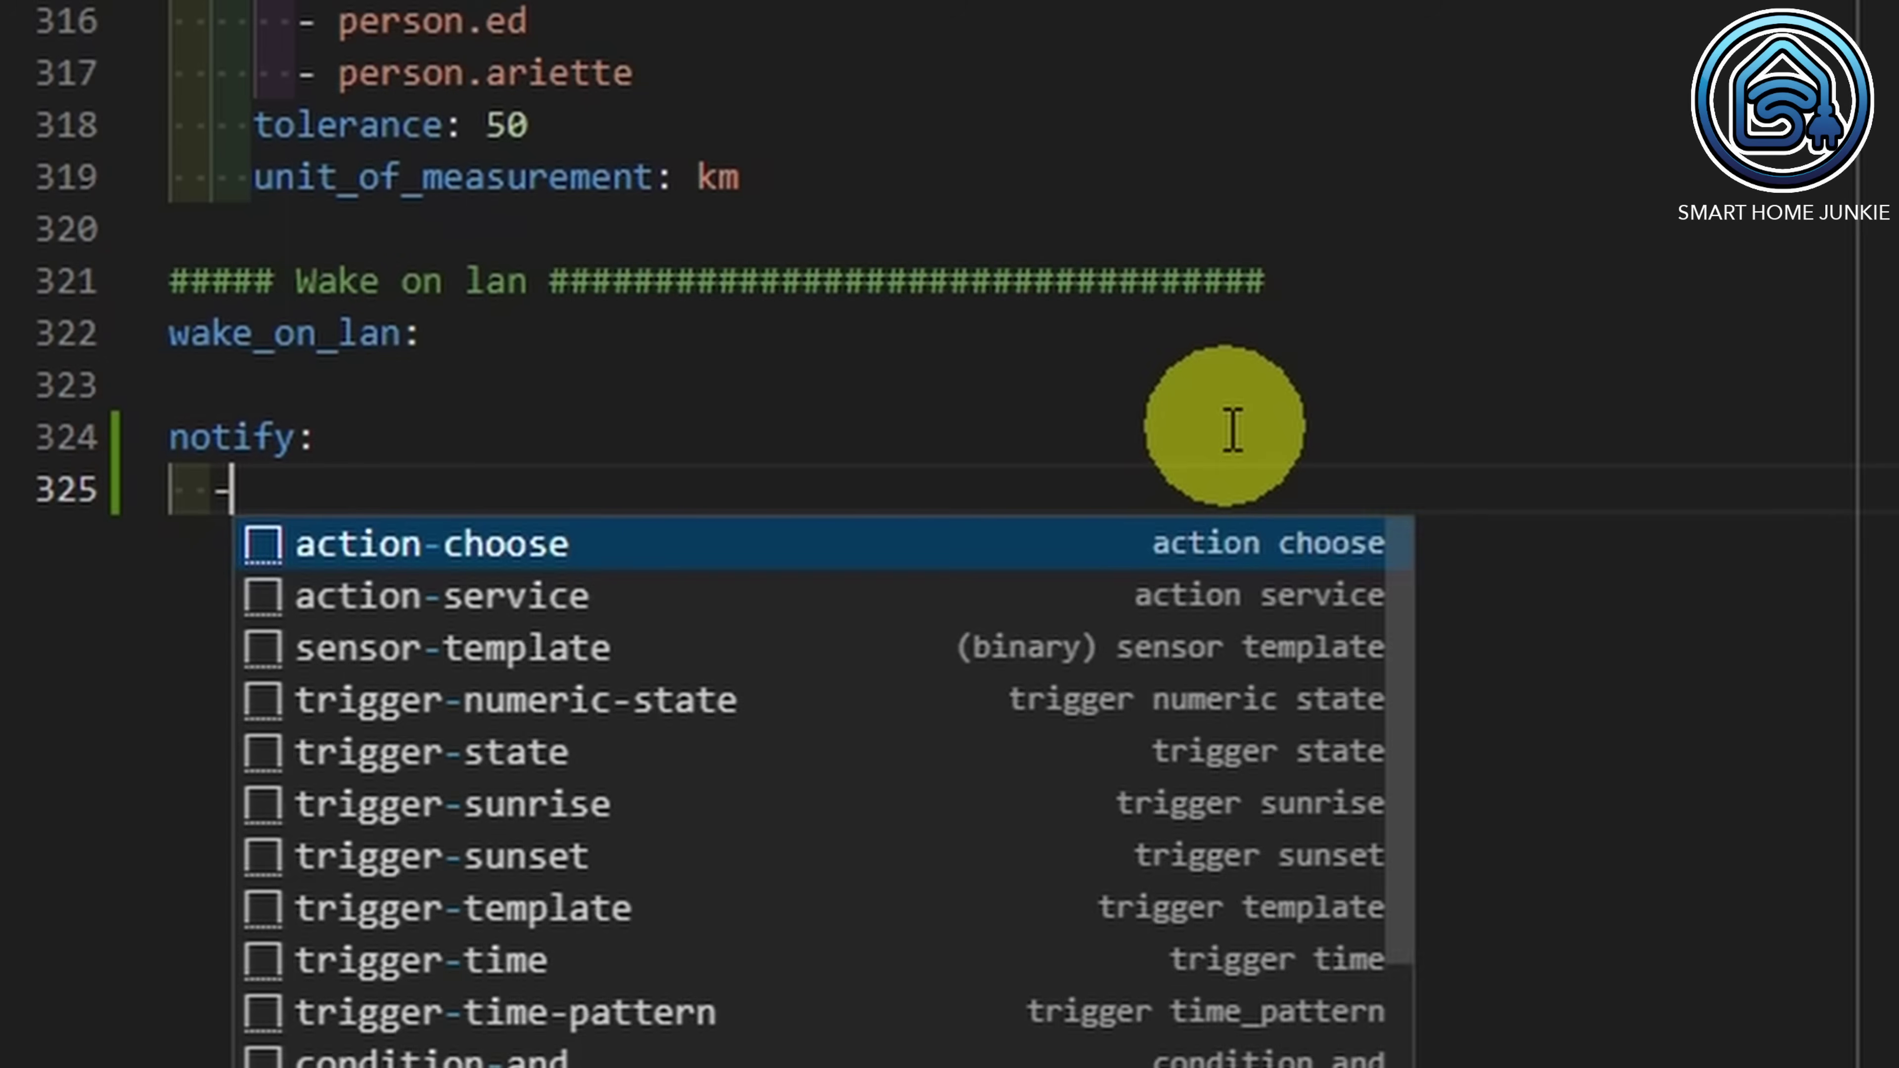
{"action": "type", "text": "name: "}
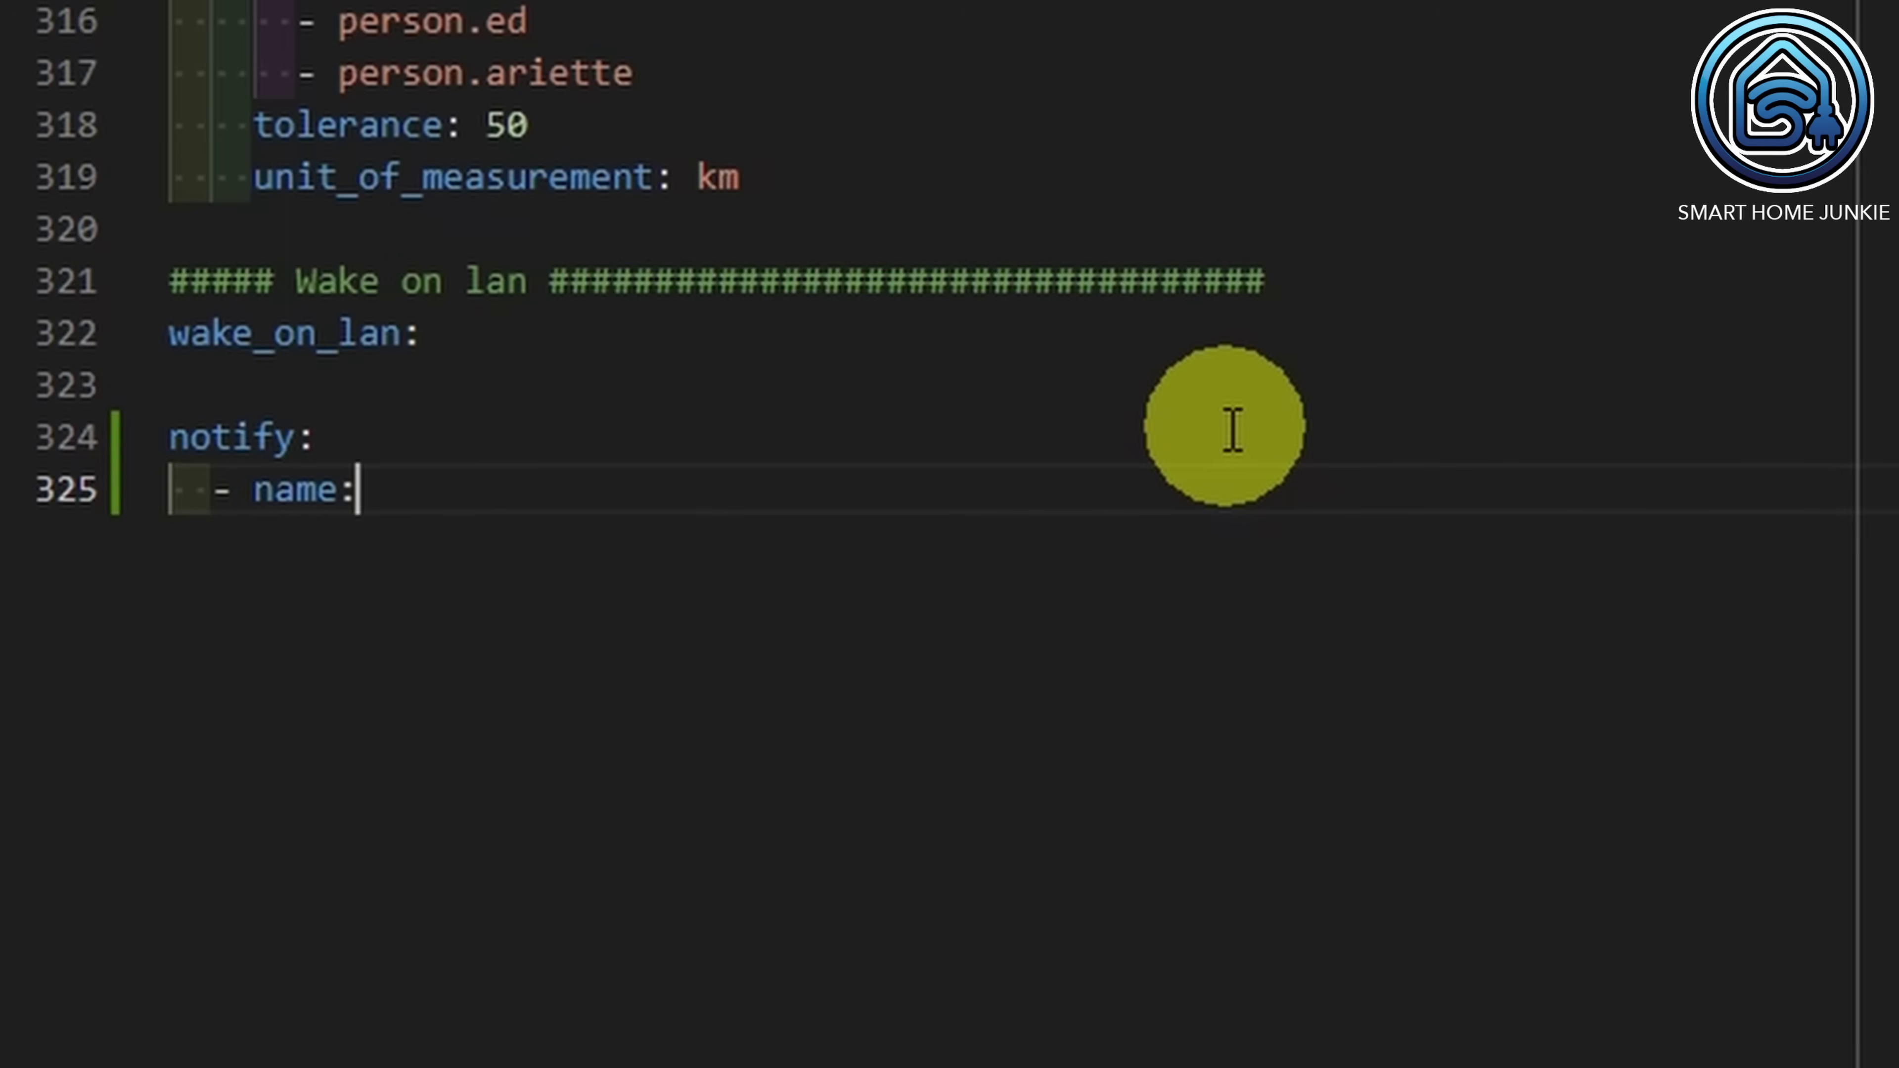
{"action": "type", "text": "send_w"}
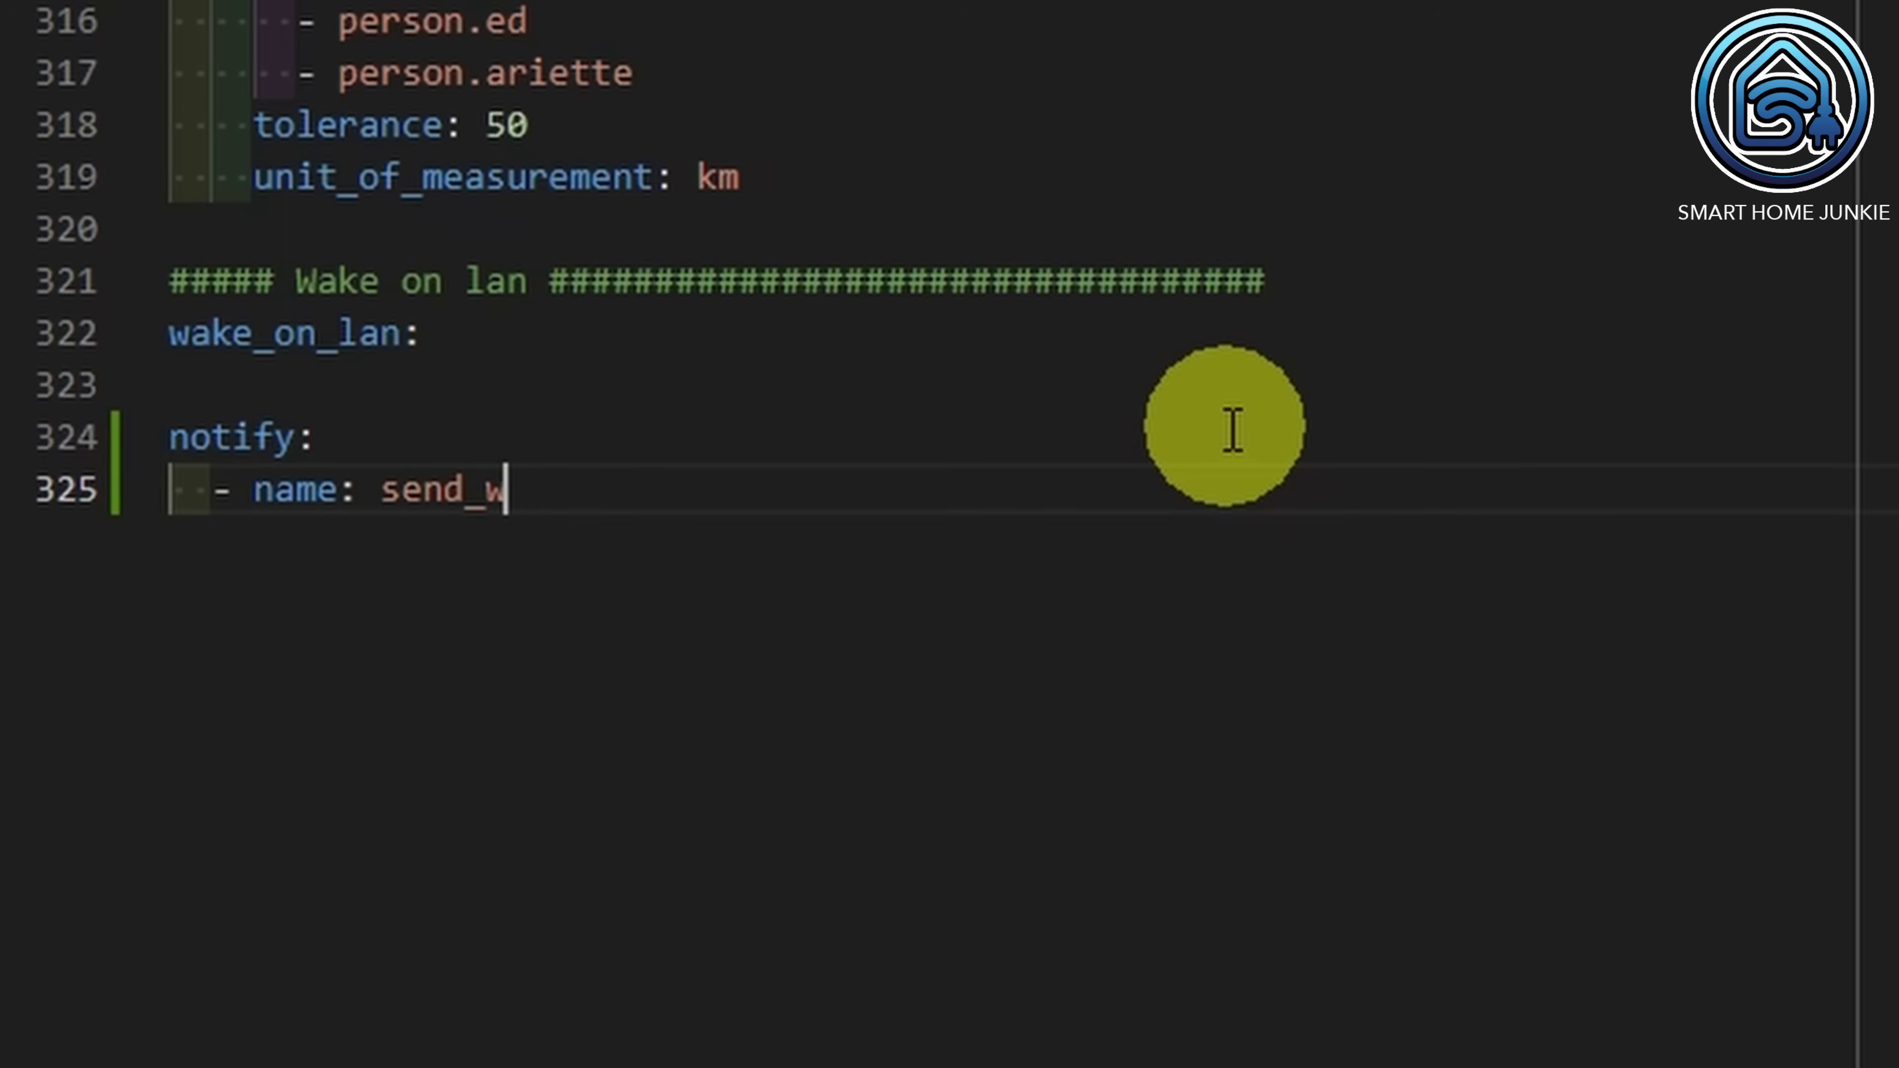
{"action": "type", "text": "a"}
{"action": "key", "text": "Return"}
{"action": "type", "text": "platform: whatspie"}
Step: Add the pasted api_token, from_number and country_code "31" lines, then save the file
{"action": "key", "text": "Return"}
{"action": "type", "text": "api_token:"}
{"action": "key", "text": "ctrl+v"}
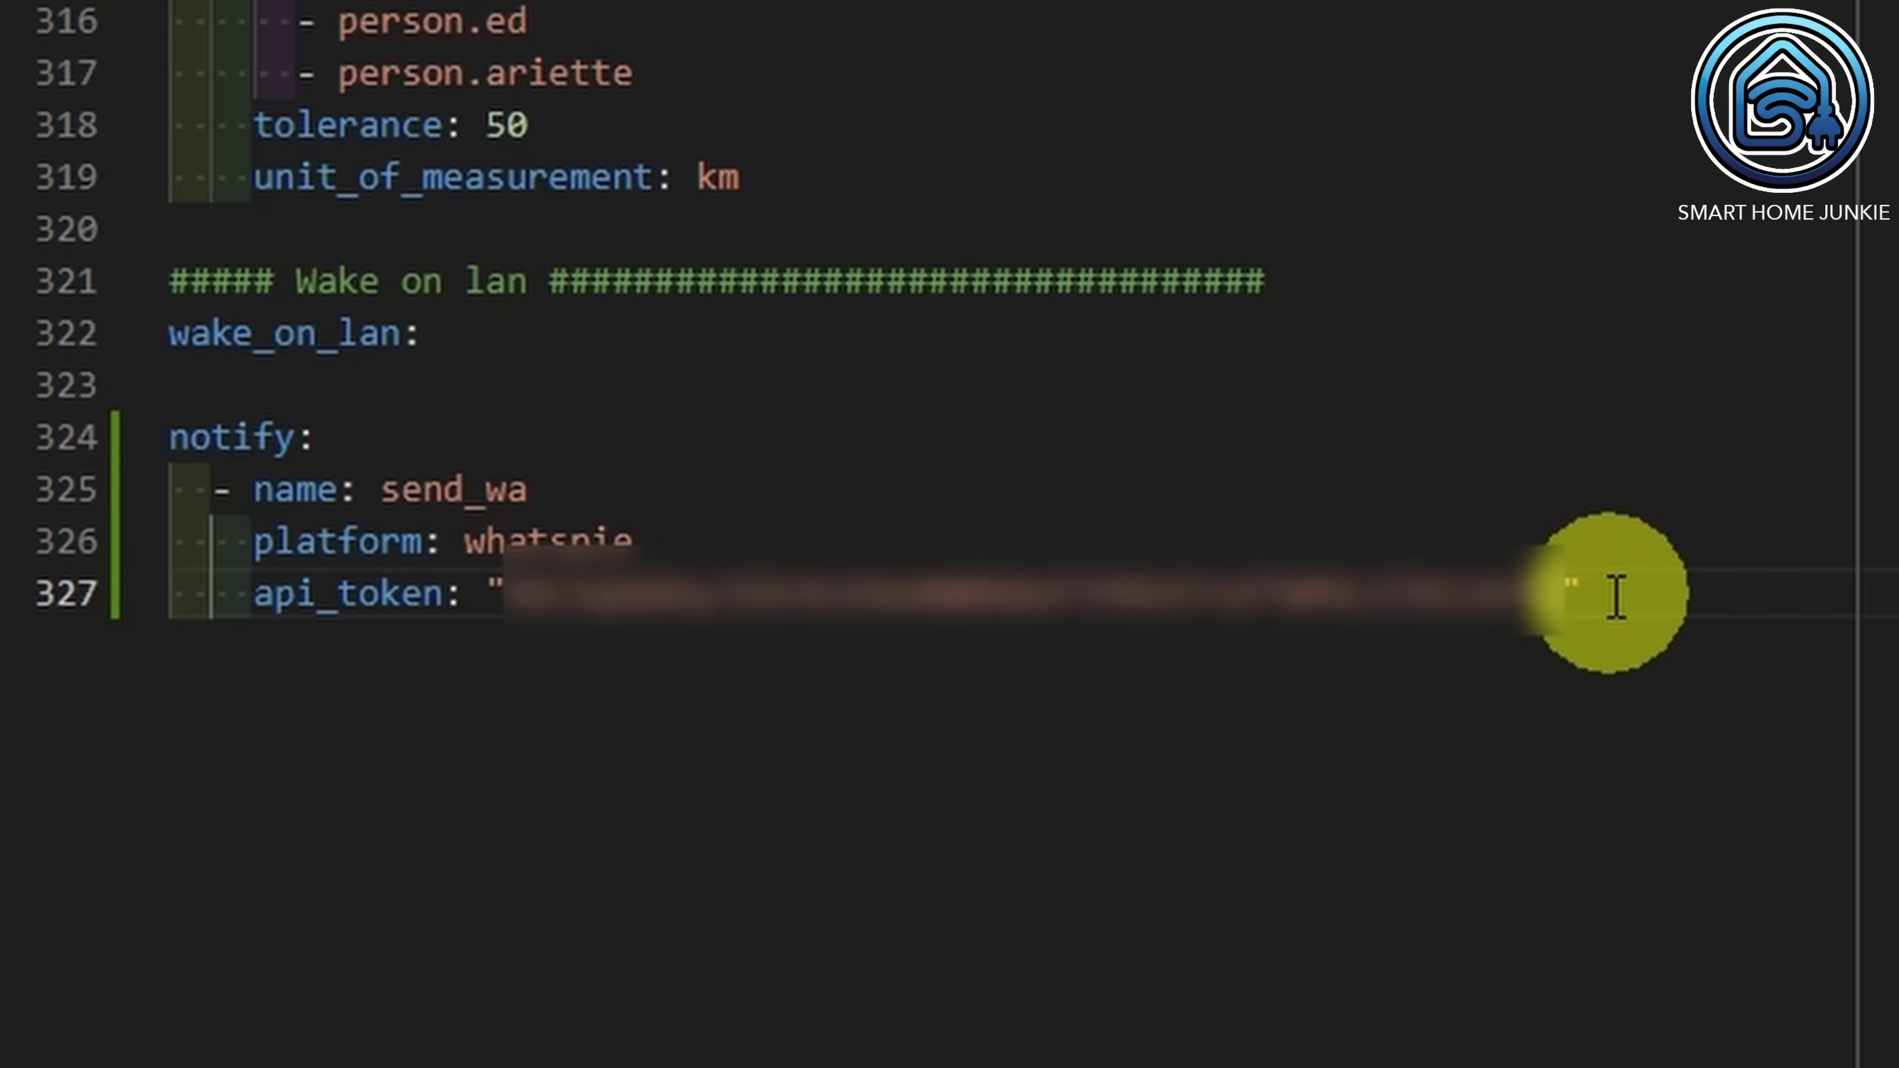
{"action": "key", "text": "Return"}
{"action": "type", "text": "from_number: \"31"}
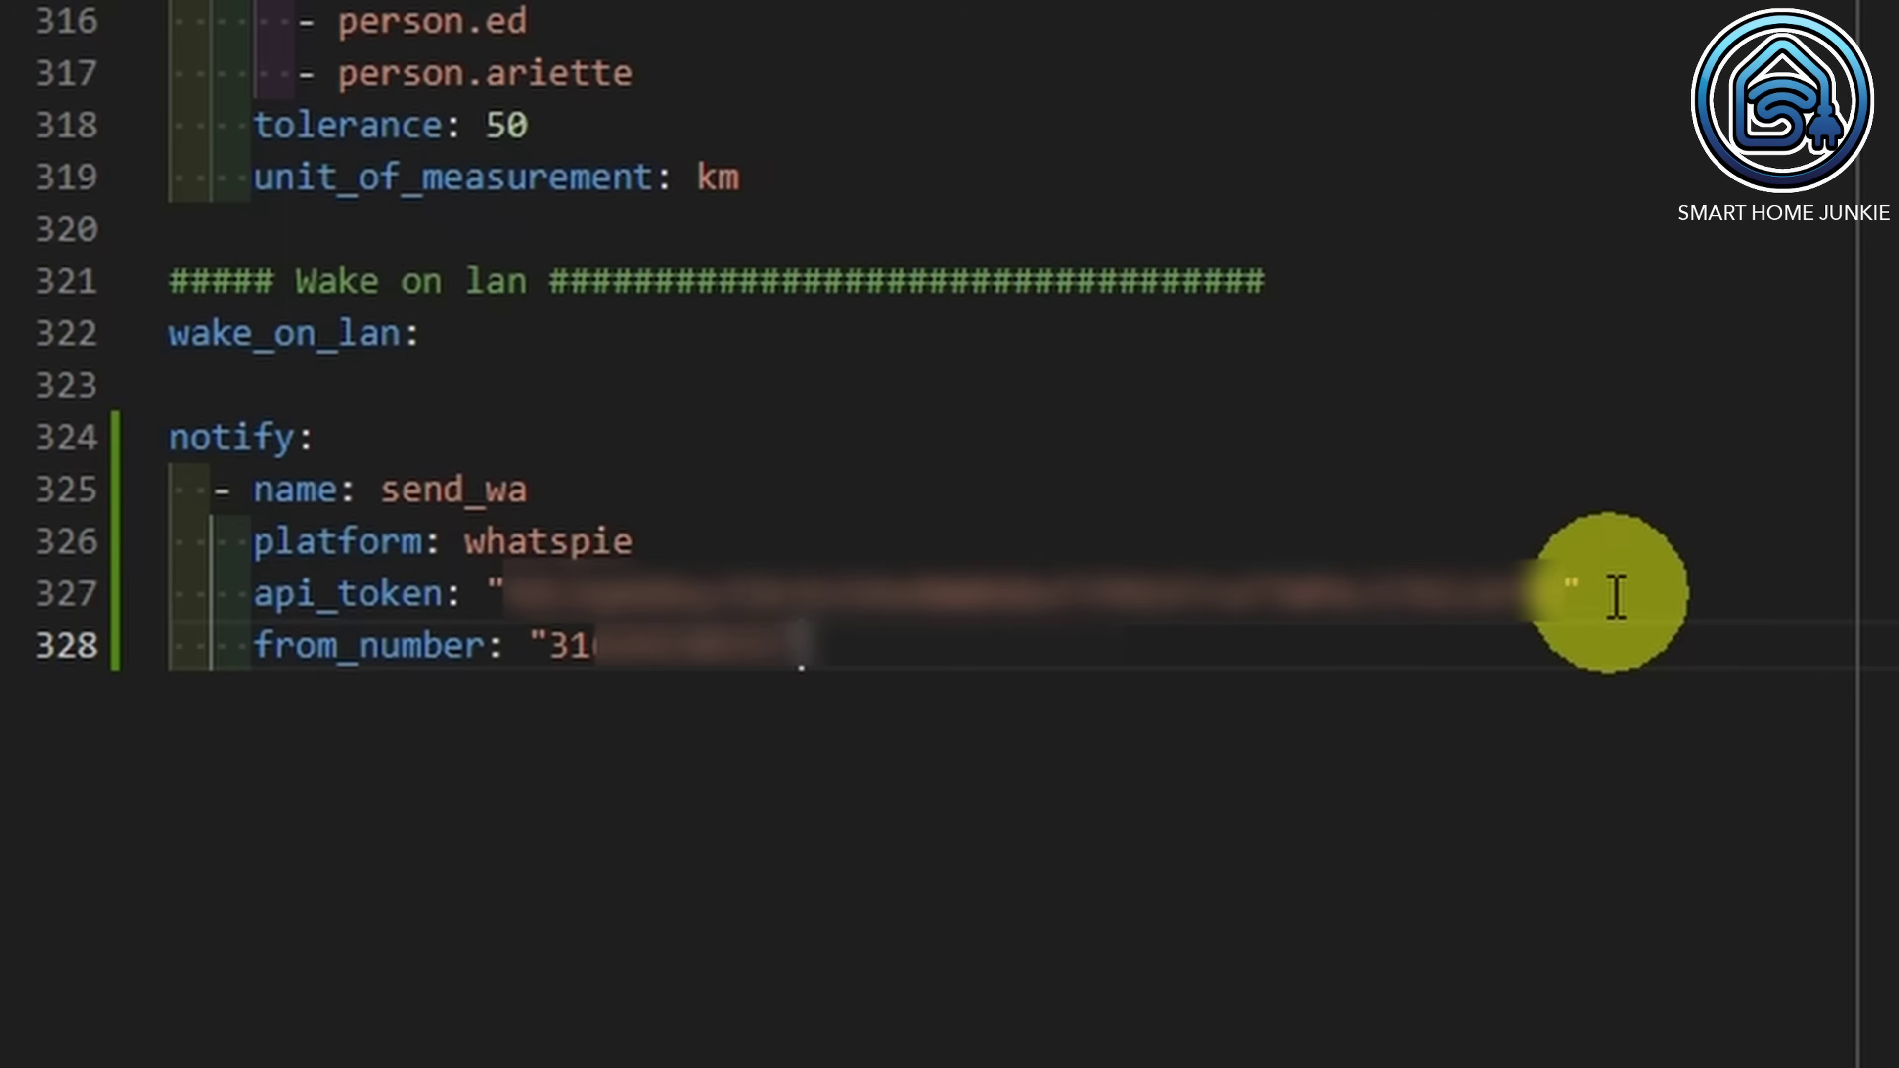
{"action": "key", "text": "Return"}
{"action": "type", "text": "country_co"}
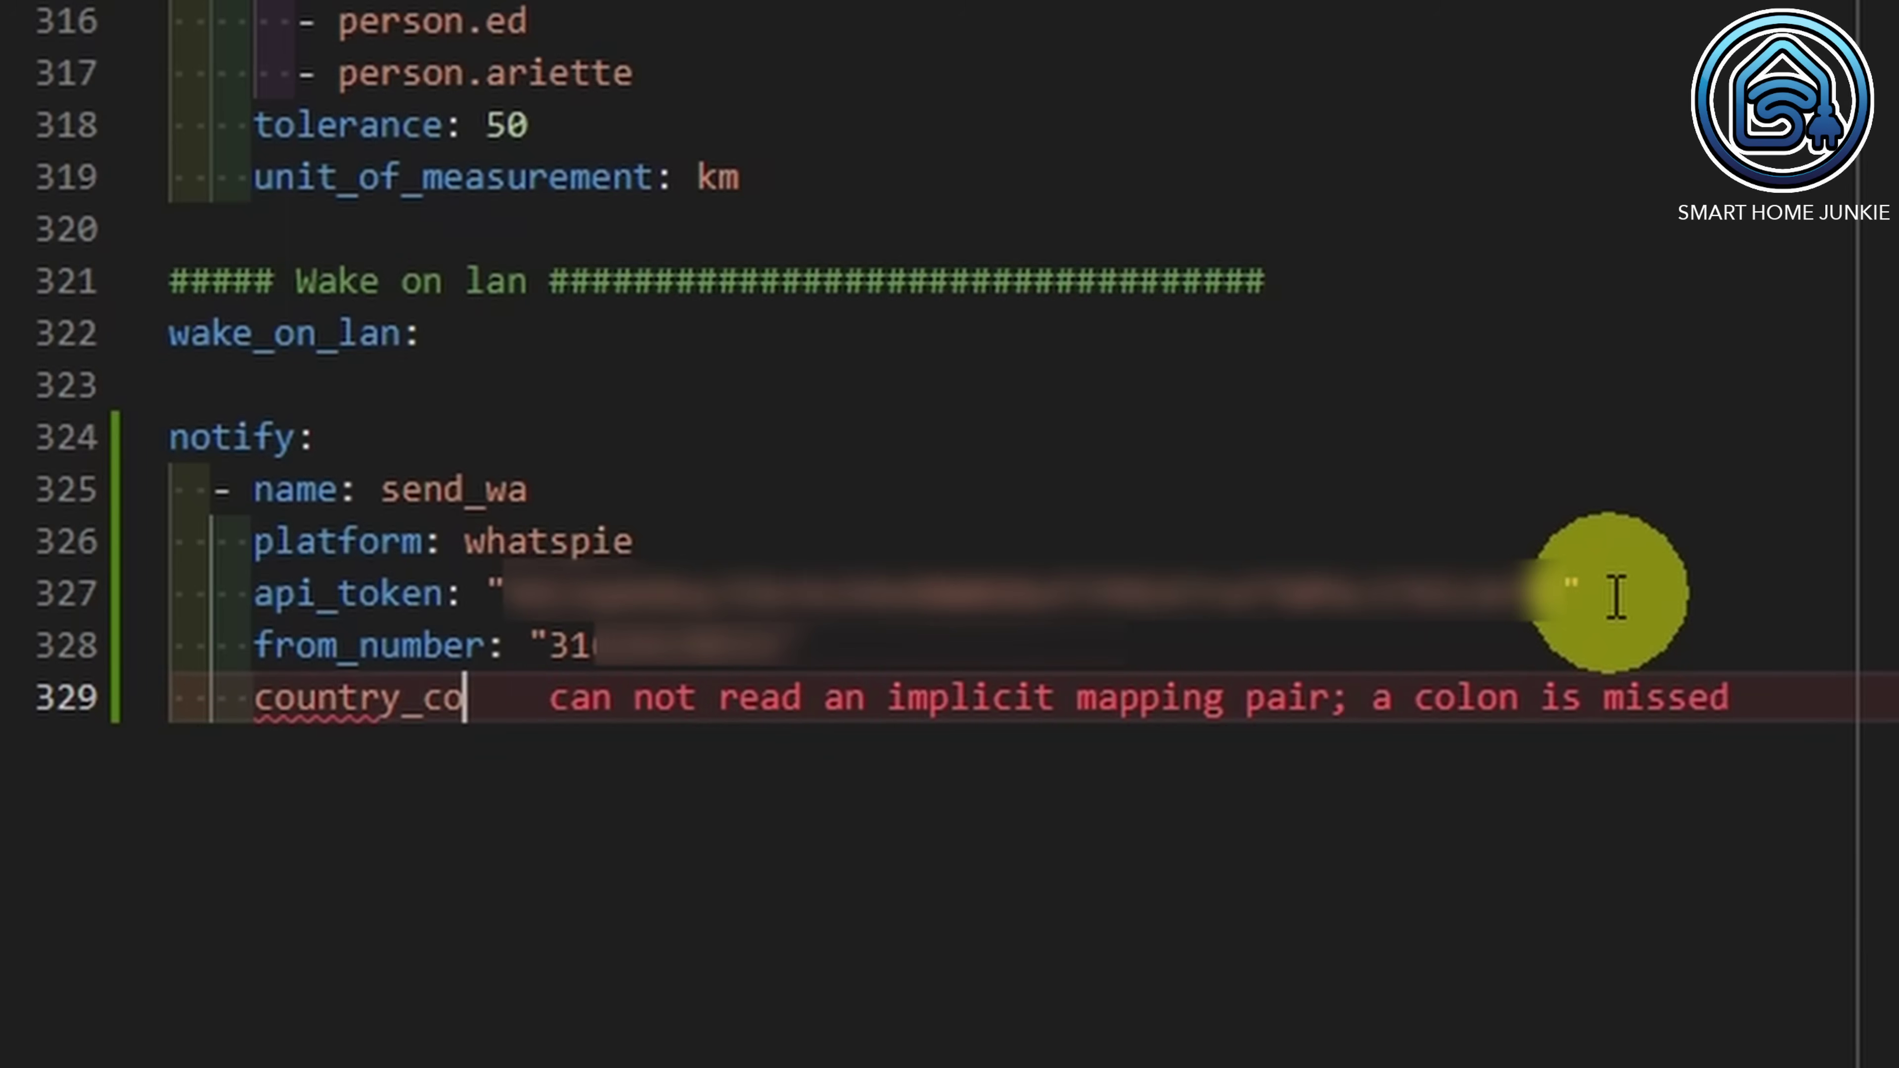
{"action": "type", "text": "de: "}
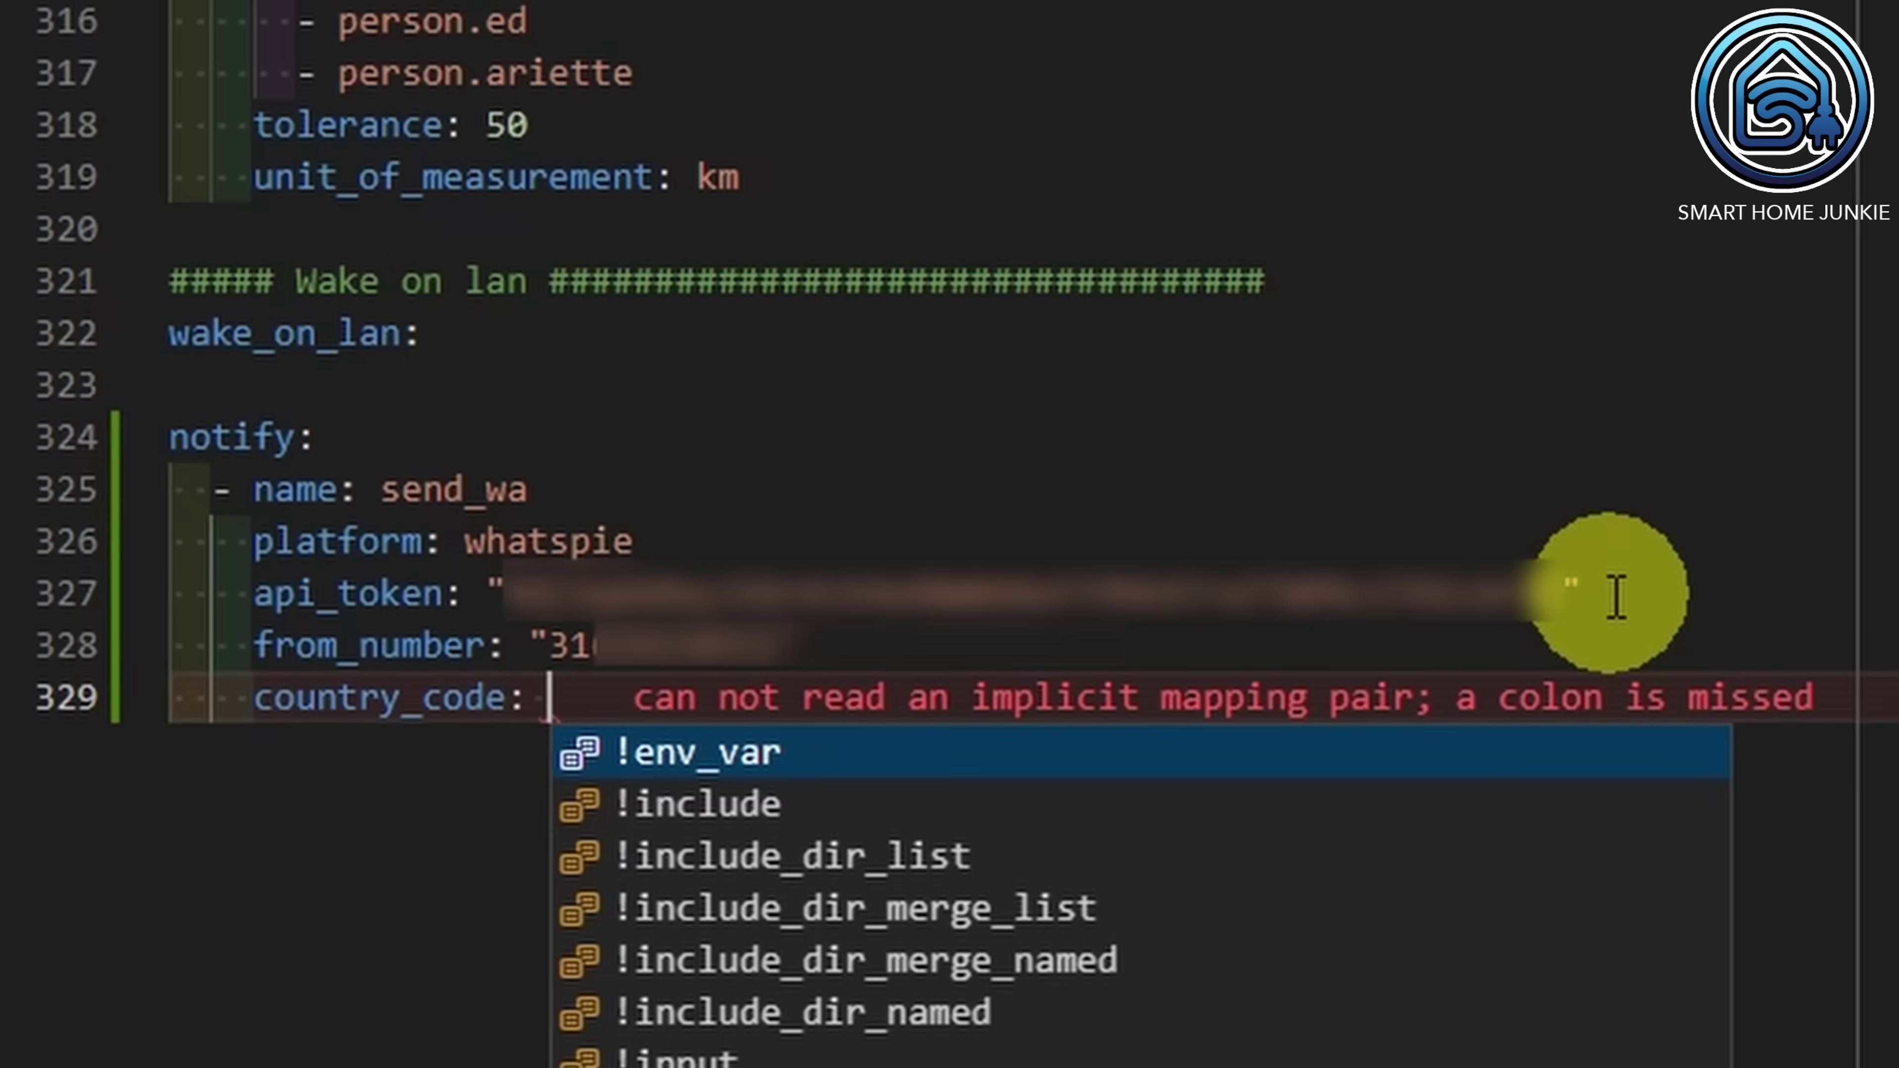
{"action": "type", "text": "\"31"}
{"action": "key", "text": "ctrl+s"}
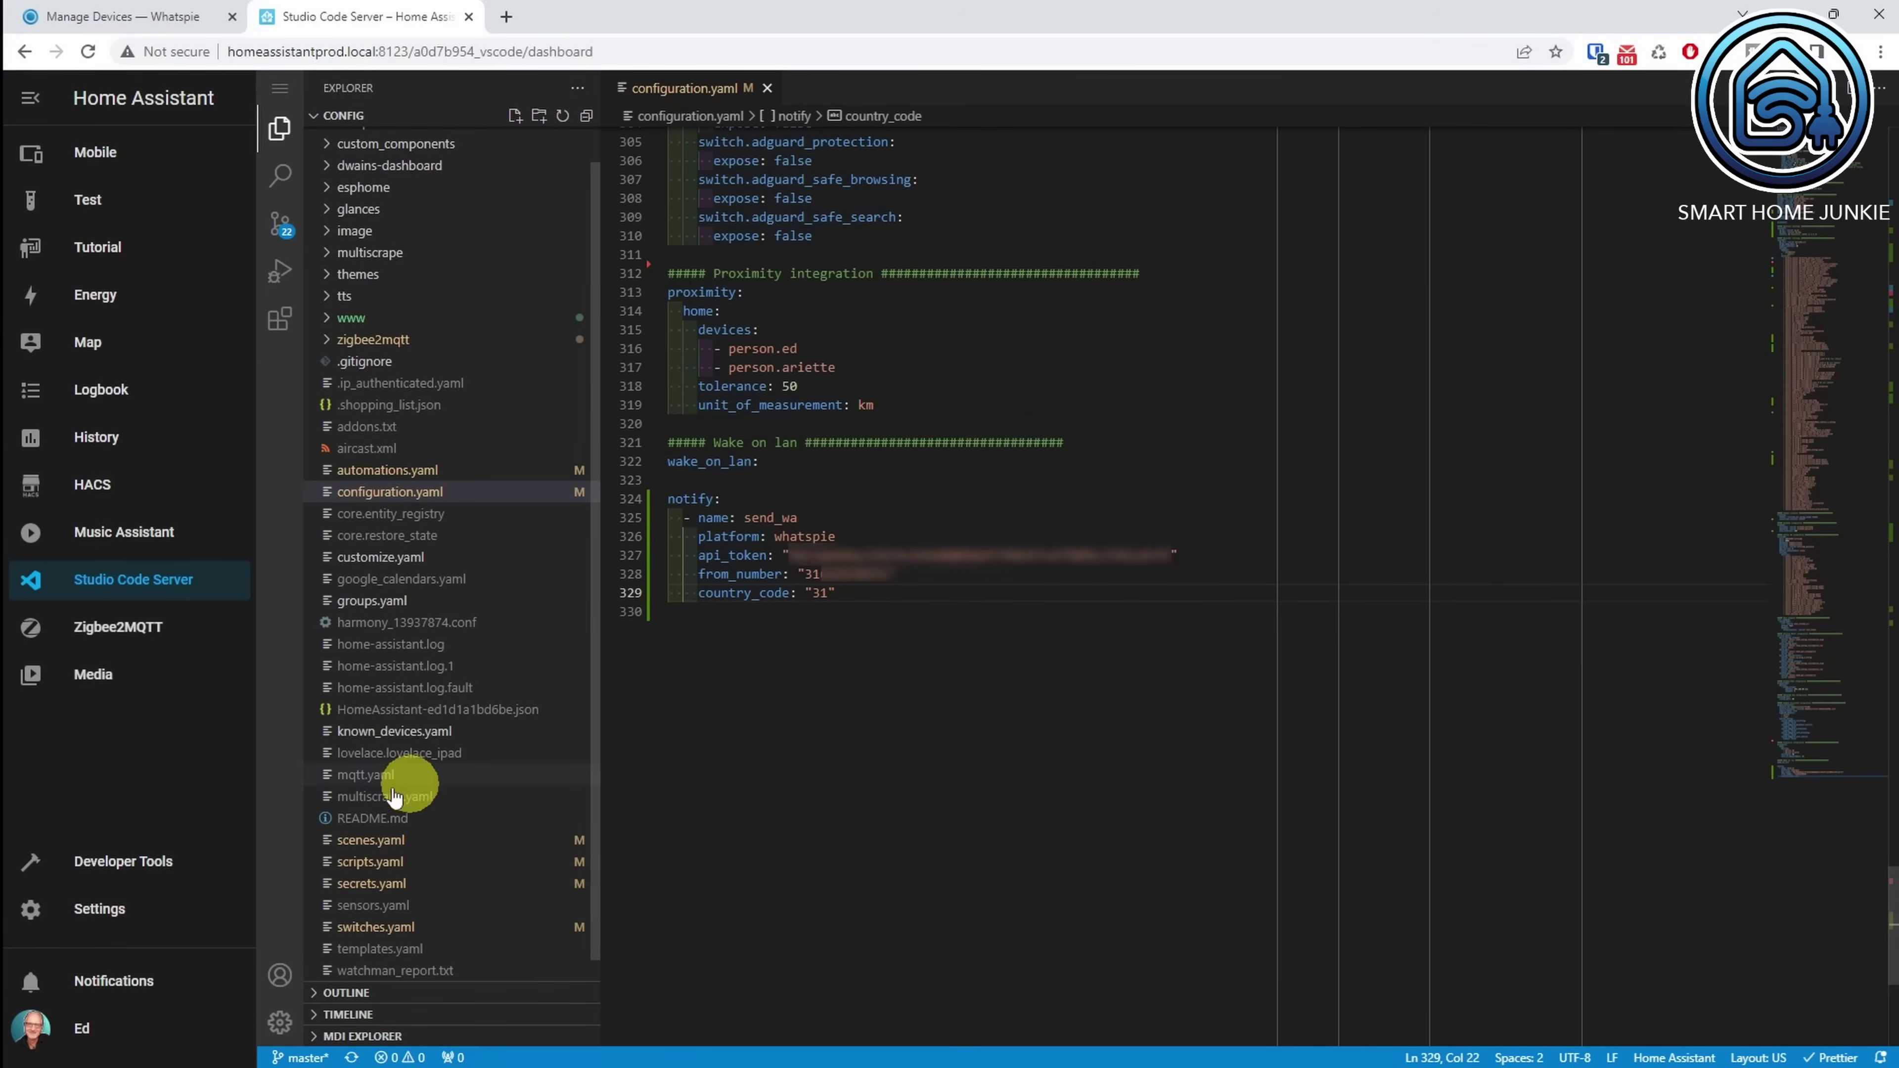
Step: Run Check Configuration on the Developer Tools YAML page and confirm a Home Assistant restart
{"action": "left_click", "coordinate": [159, 865]}
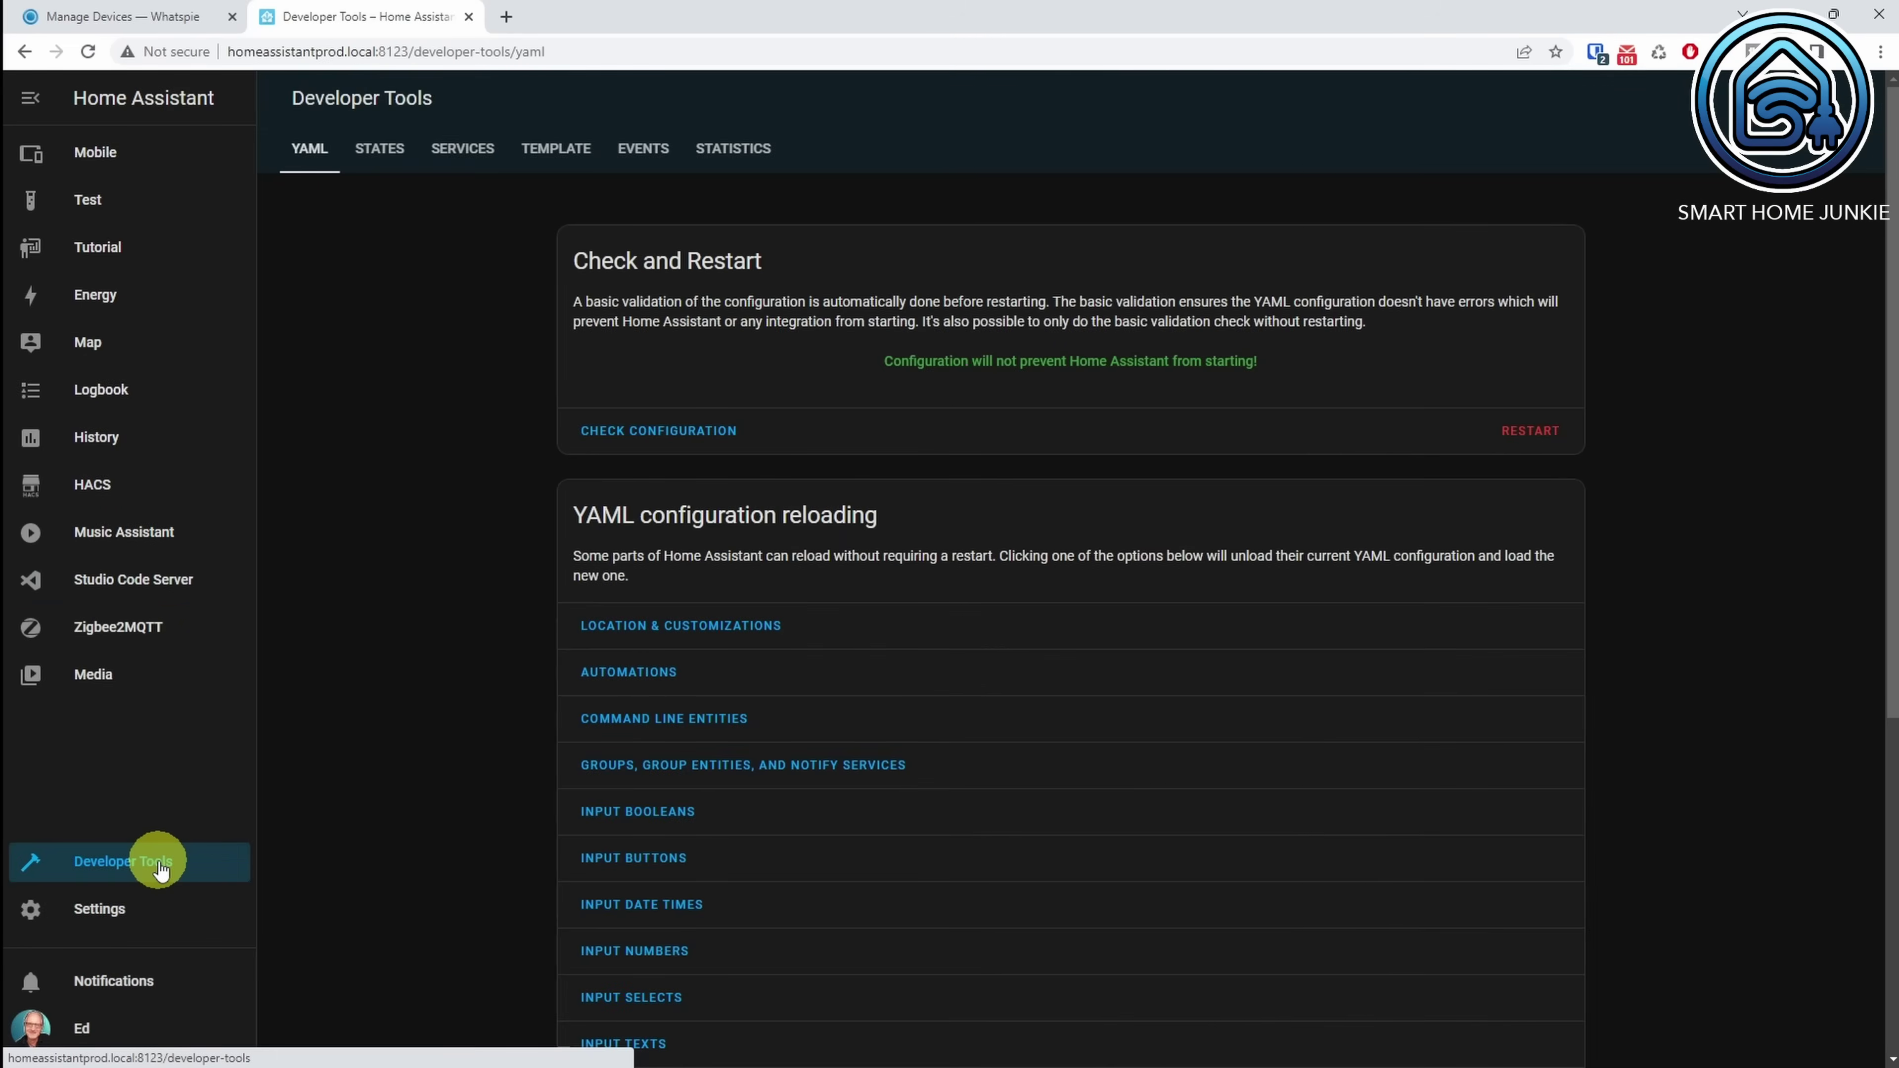
{"action": "left_click", "coordinate": [647, 446]}
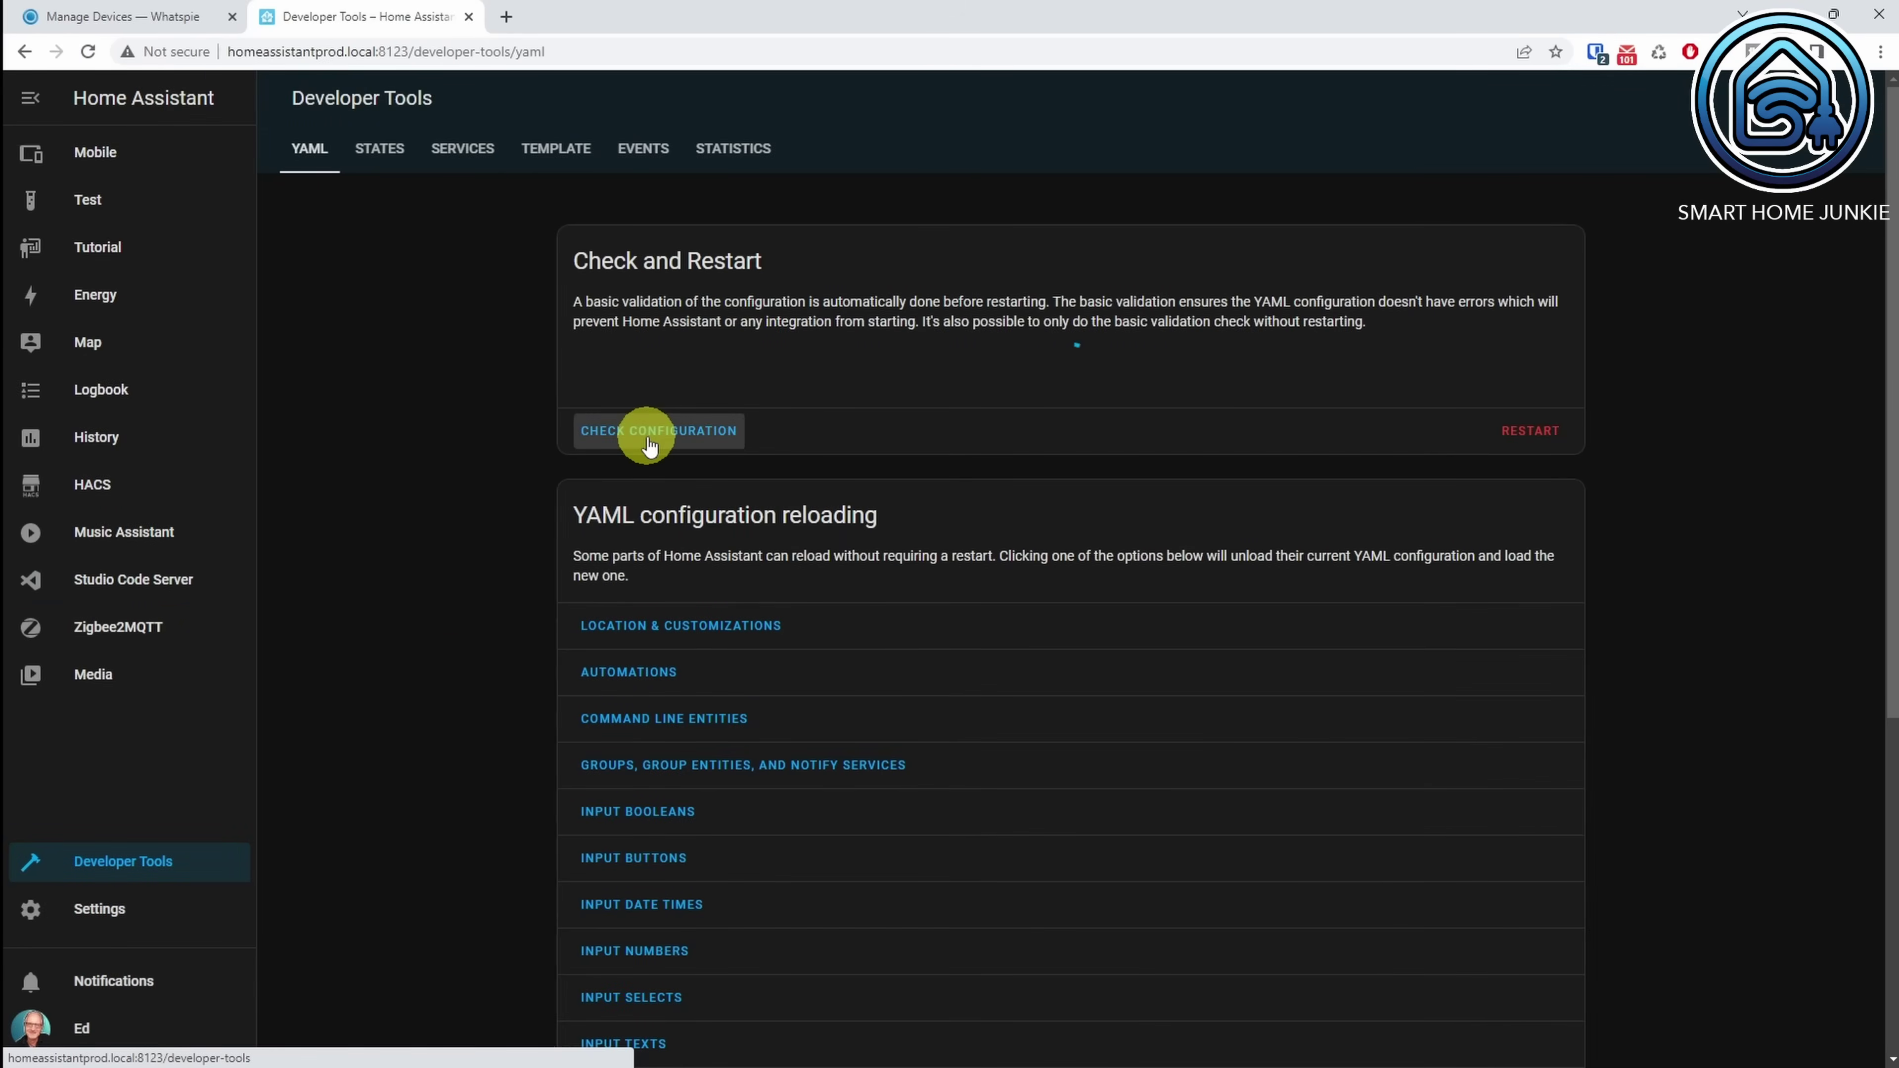
{"action": "left_click", "coordinate": [1536, 437]}
{"action": "left_click", "coordinate": [1174, 623]}
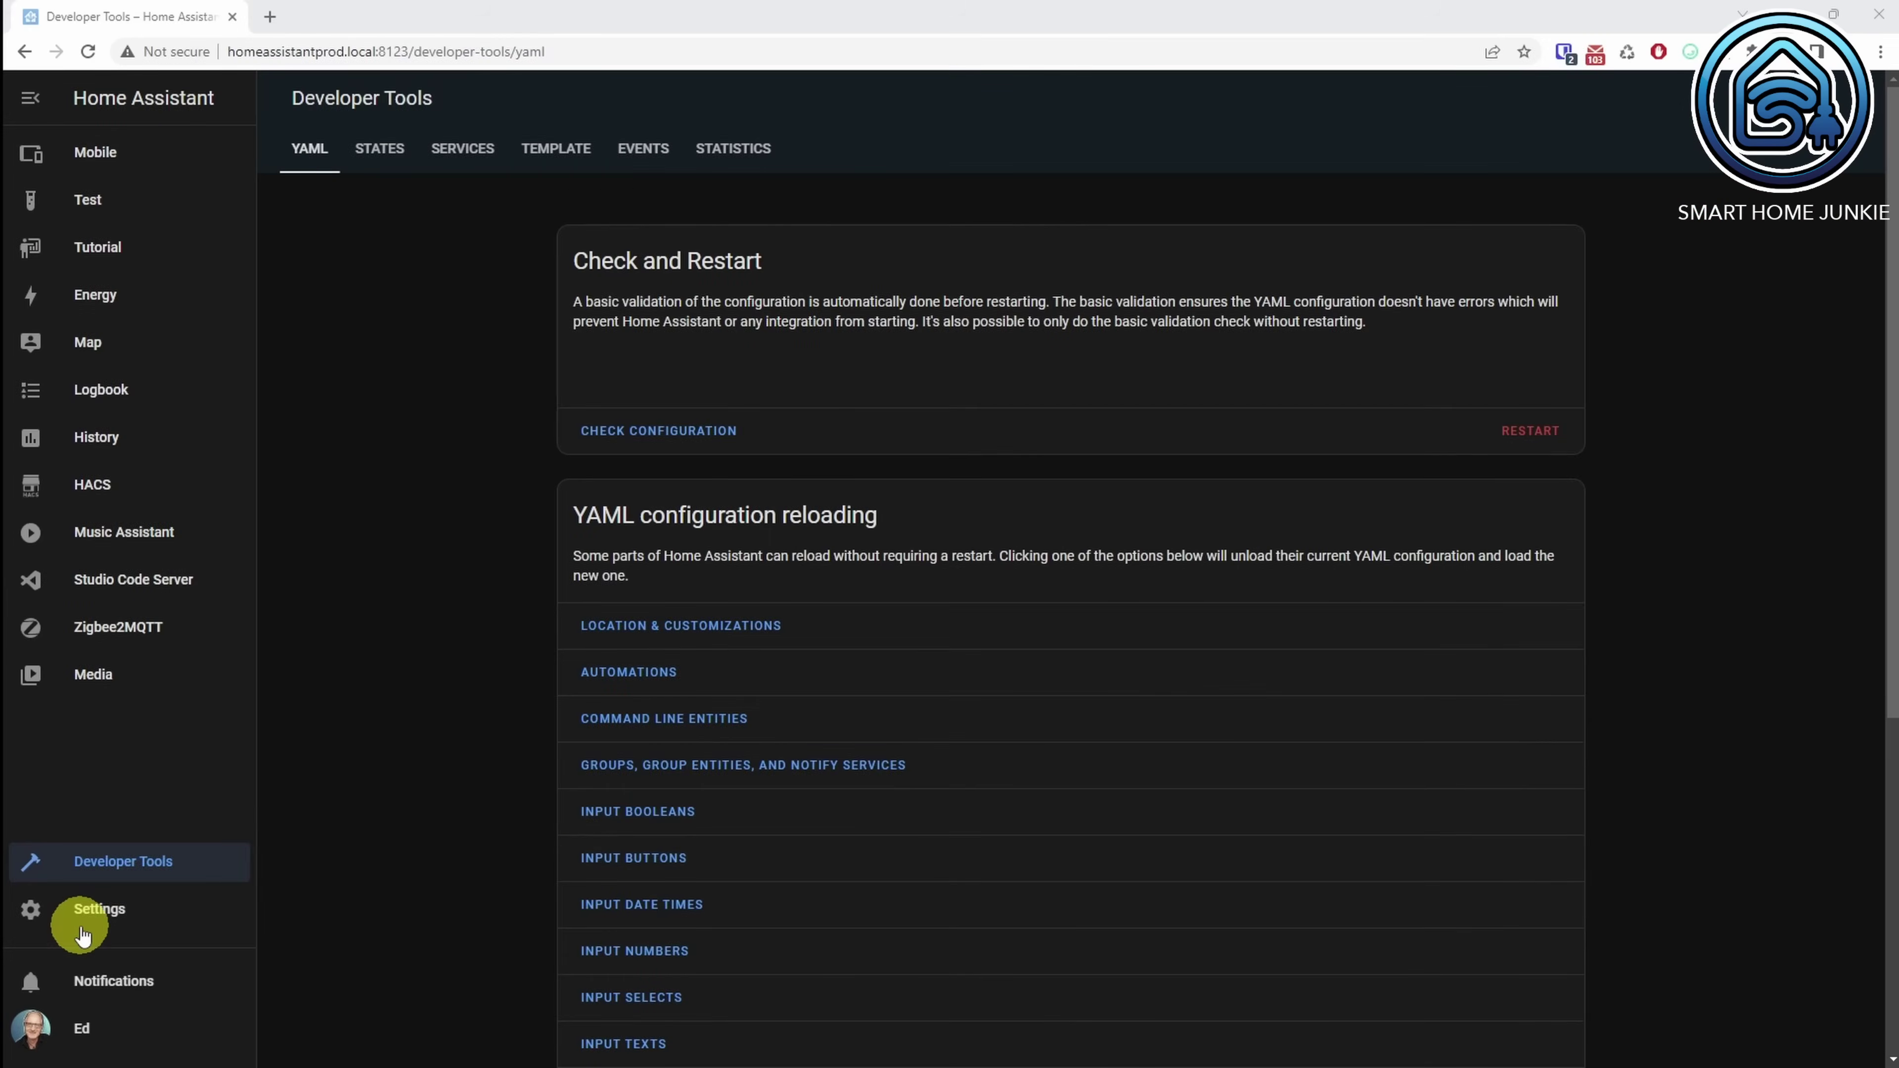
Step: Create a new automation starting from an empty automation
{"action": "left_click", "coordinate": [82, 912]}
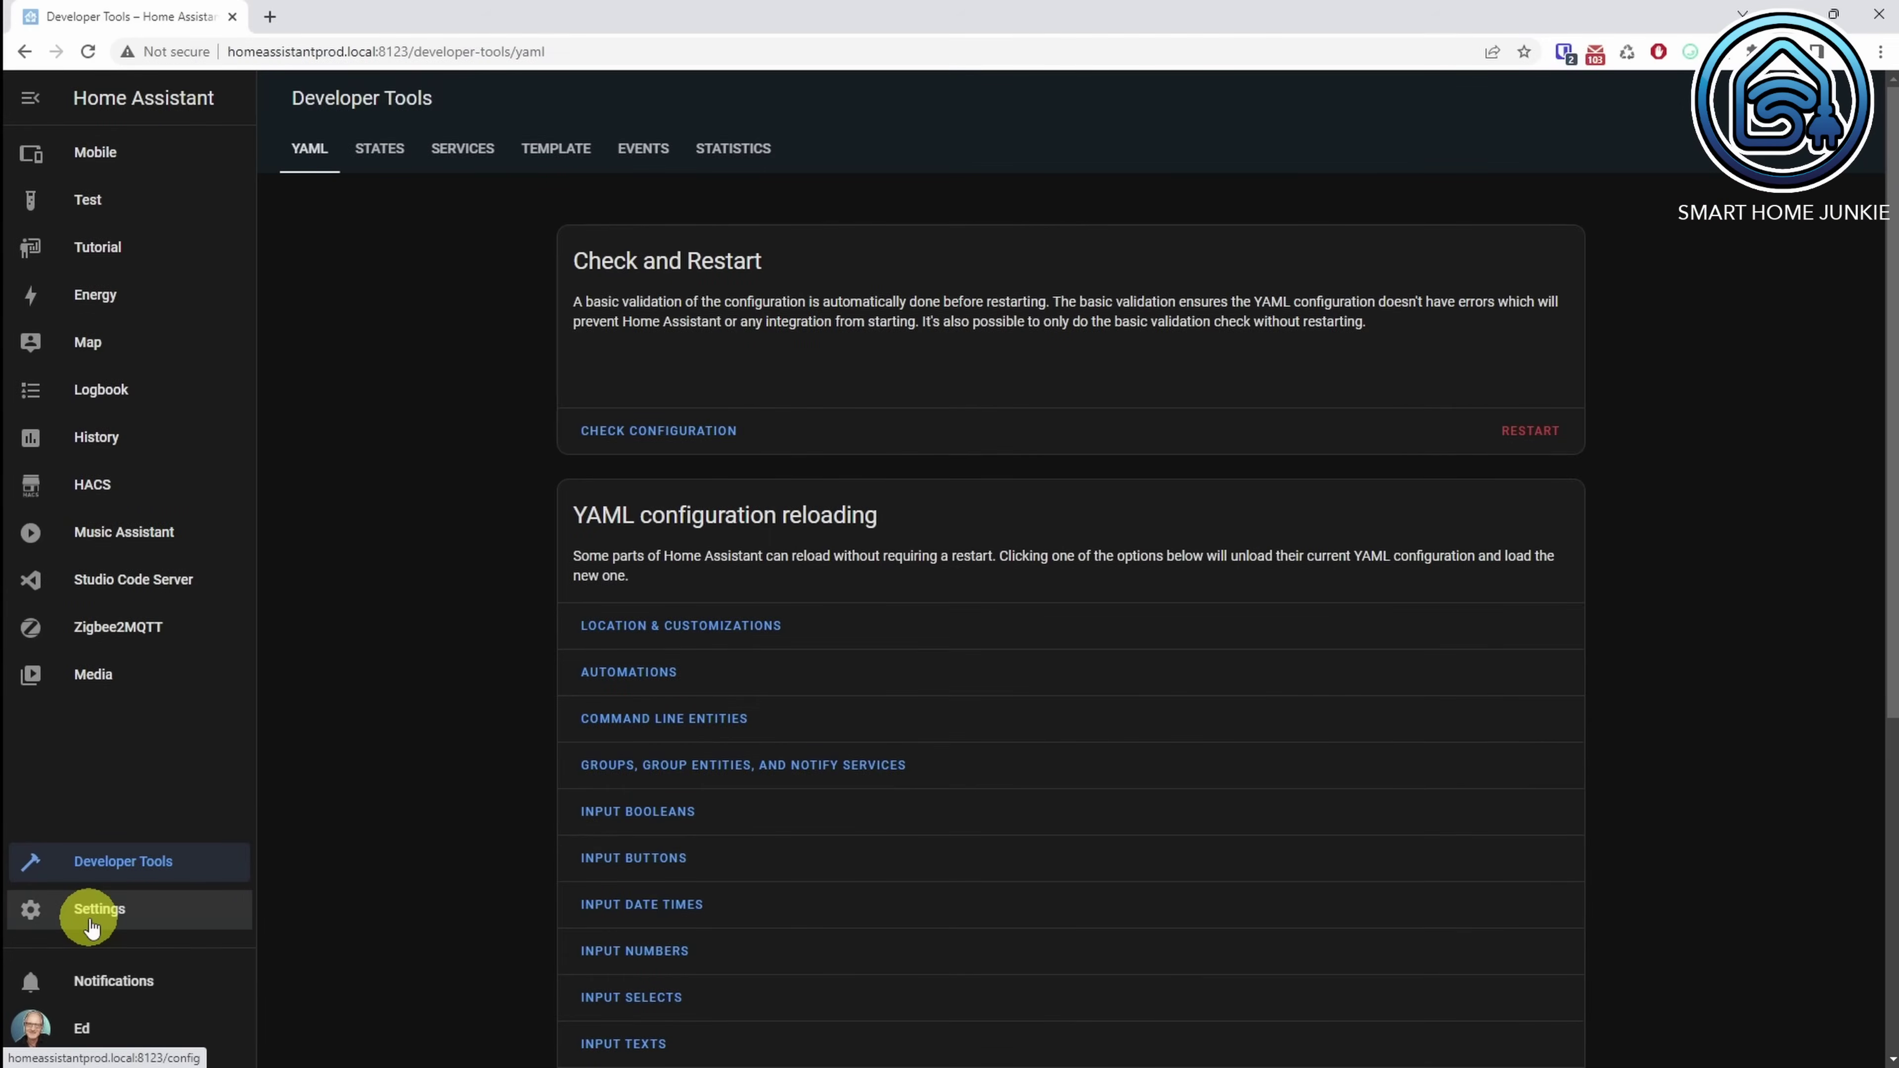
{"action": "left_click", "coordinate": [881, 323]}
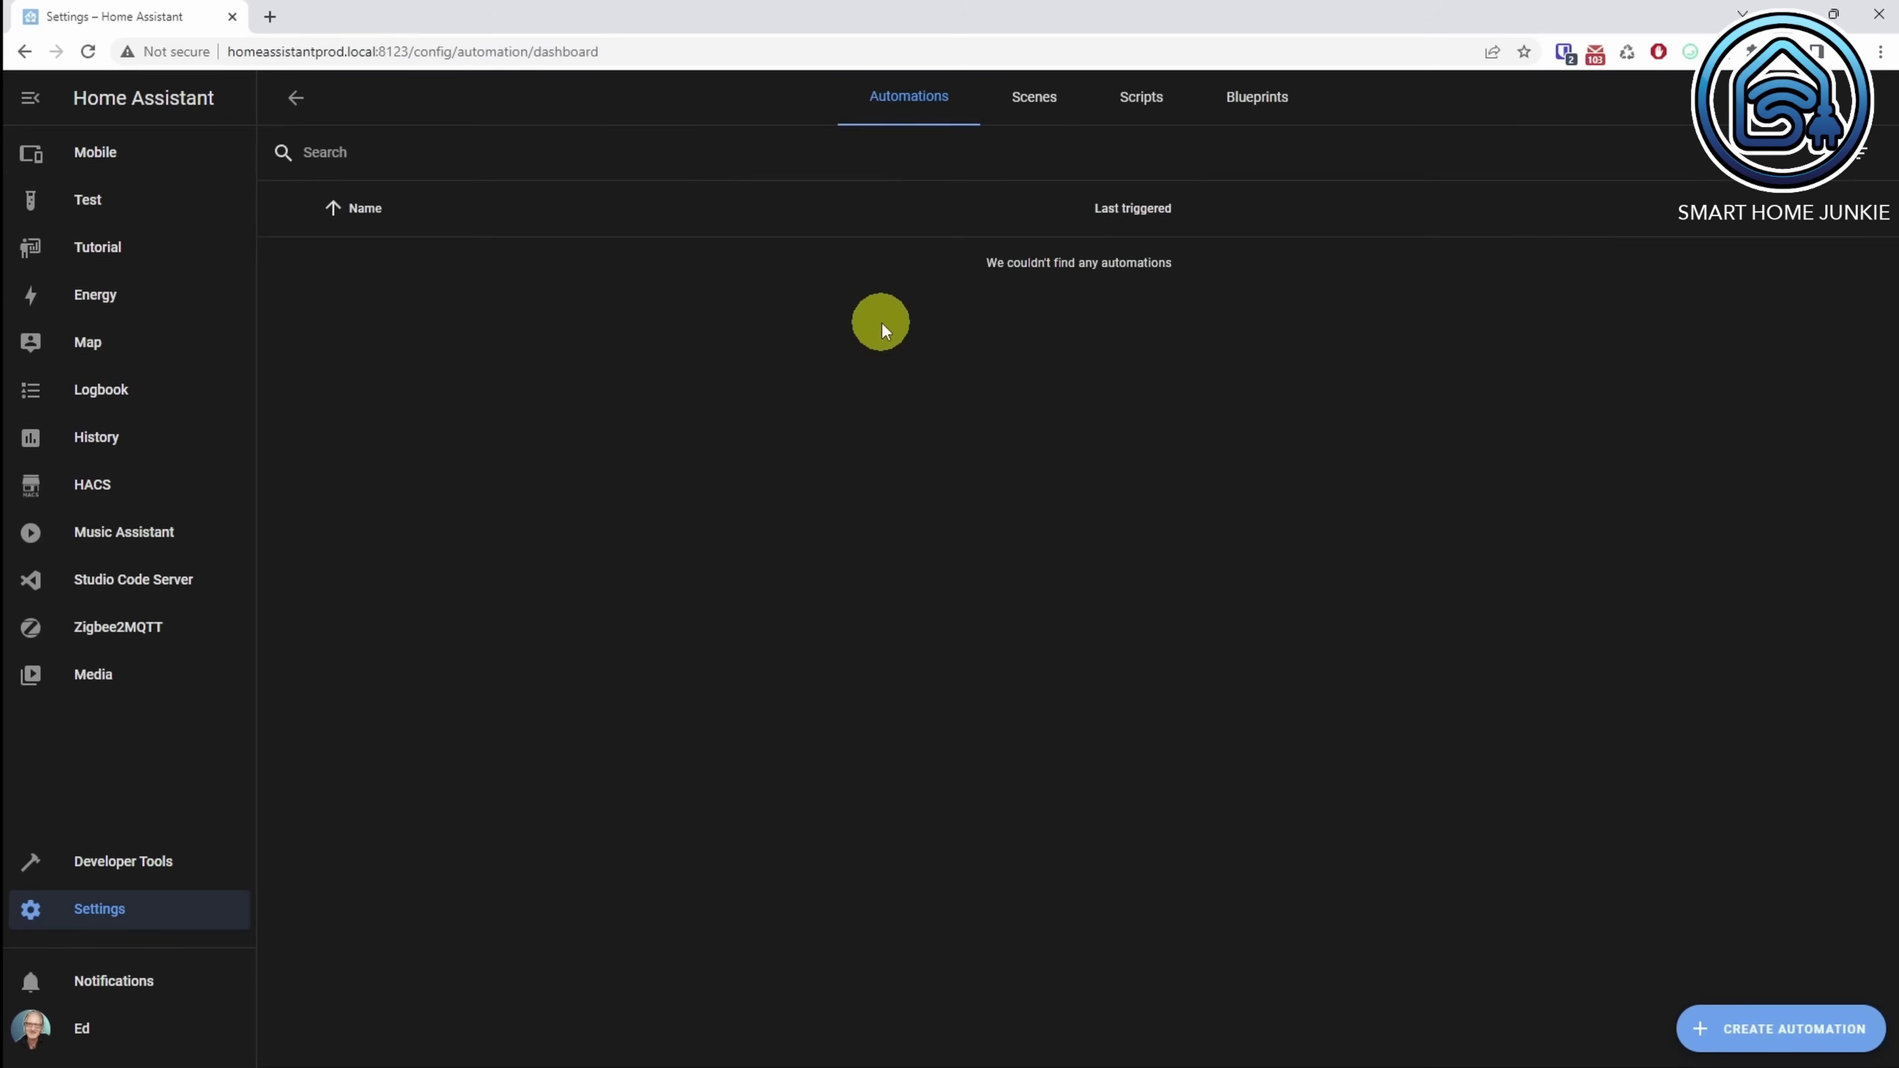
{"action": "left_click", "coordinate": [1744, 1032]}
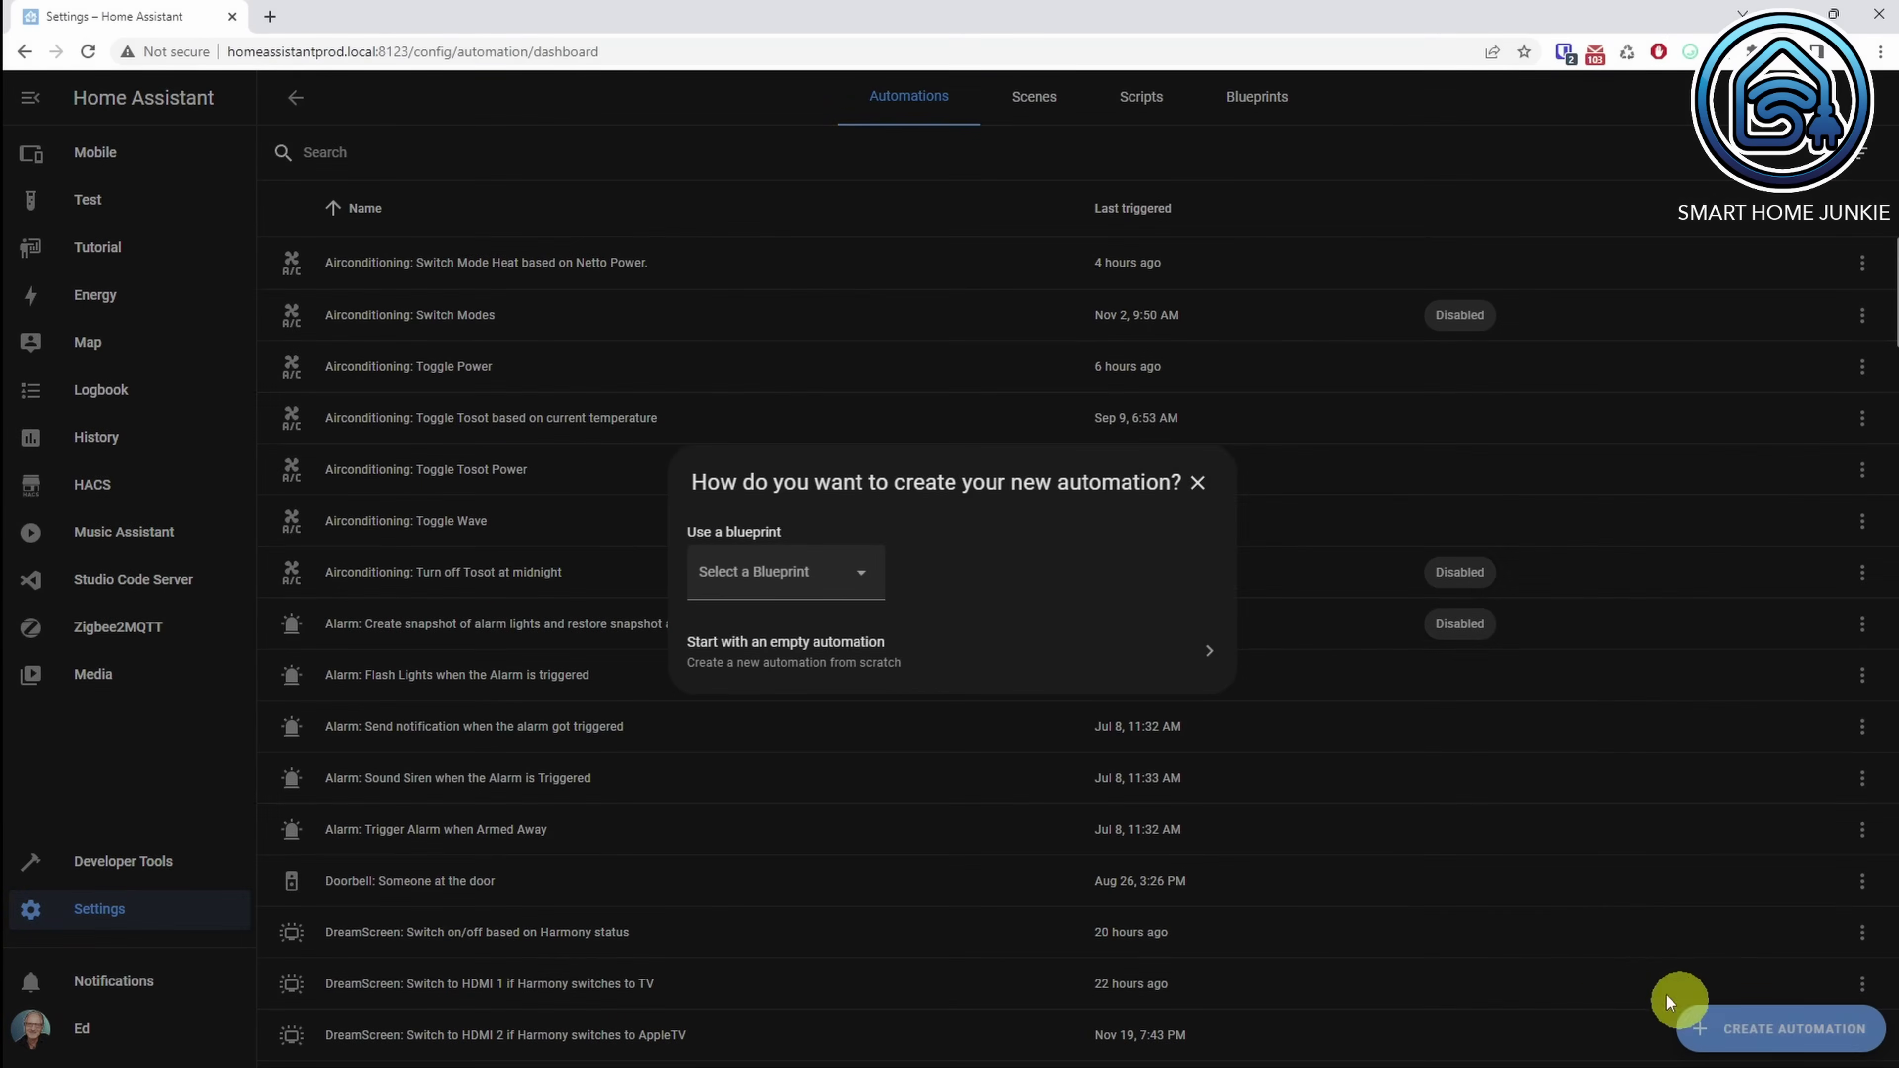
{"action": "left_click", "coordinate": [830, 658]}
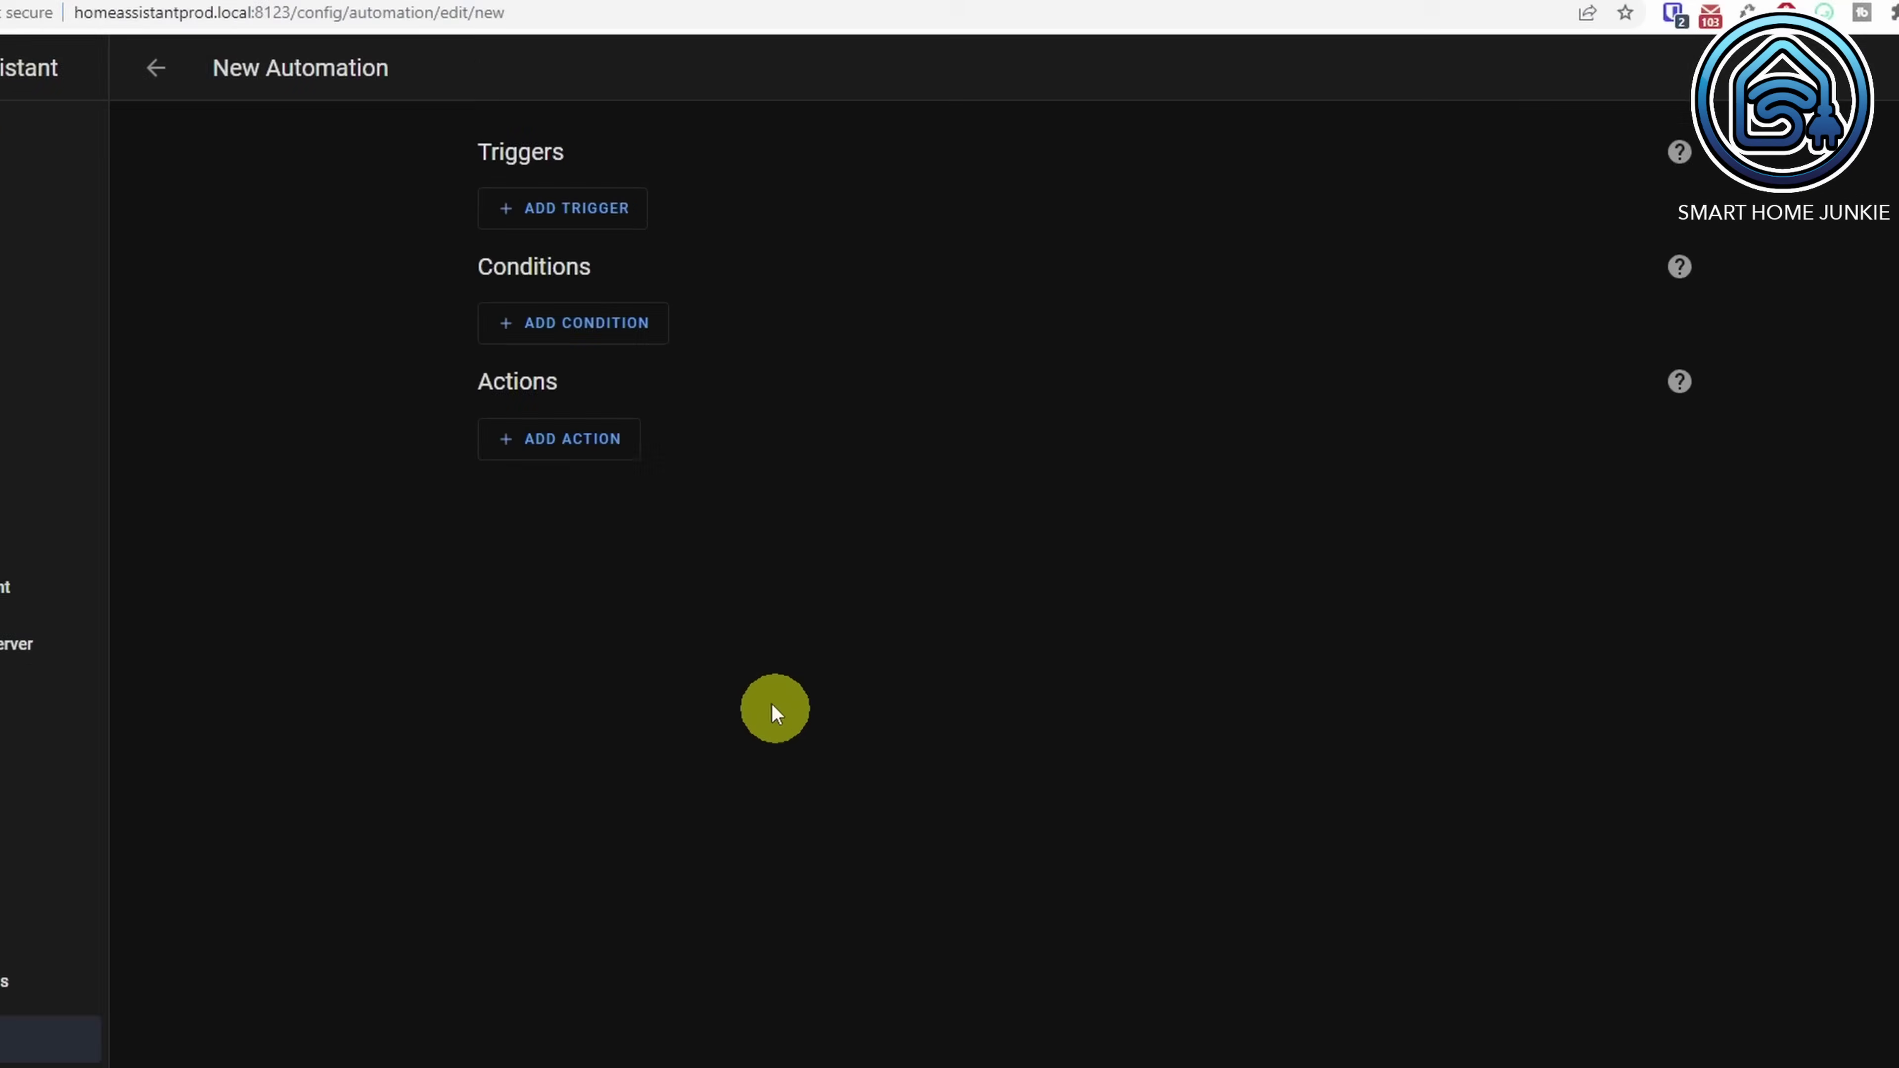
Step: Add a State trigger on the Work entity changing to 0
{"action": "left_click", "coordinate": [215, 199]}
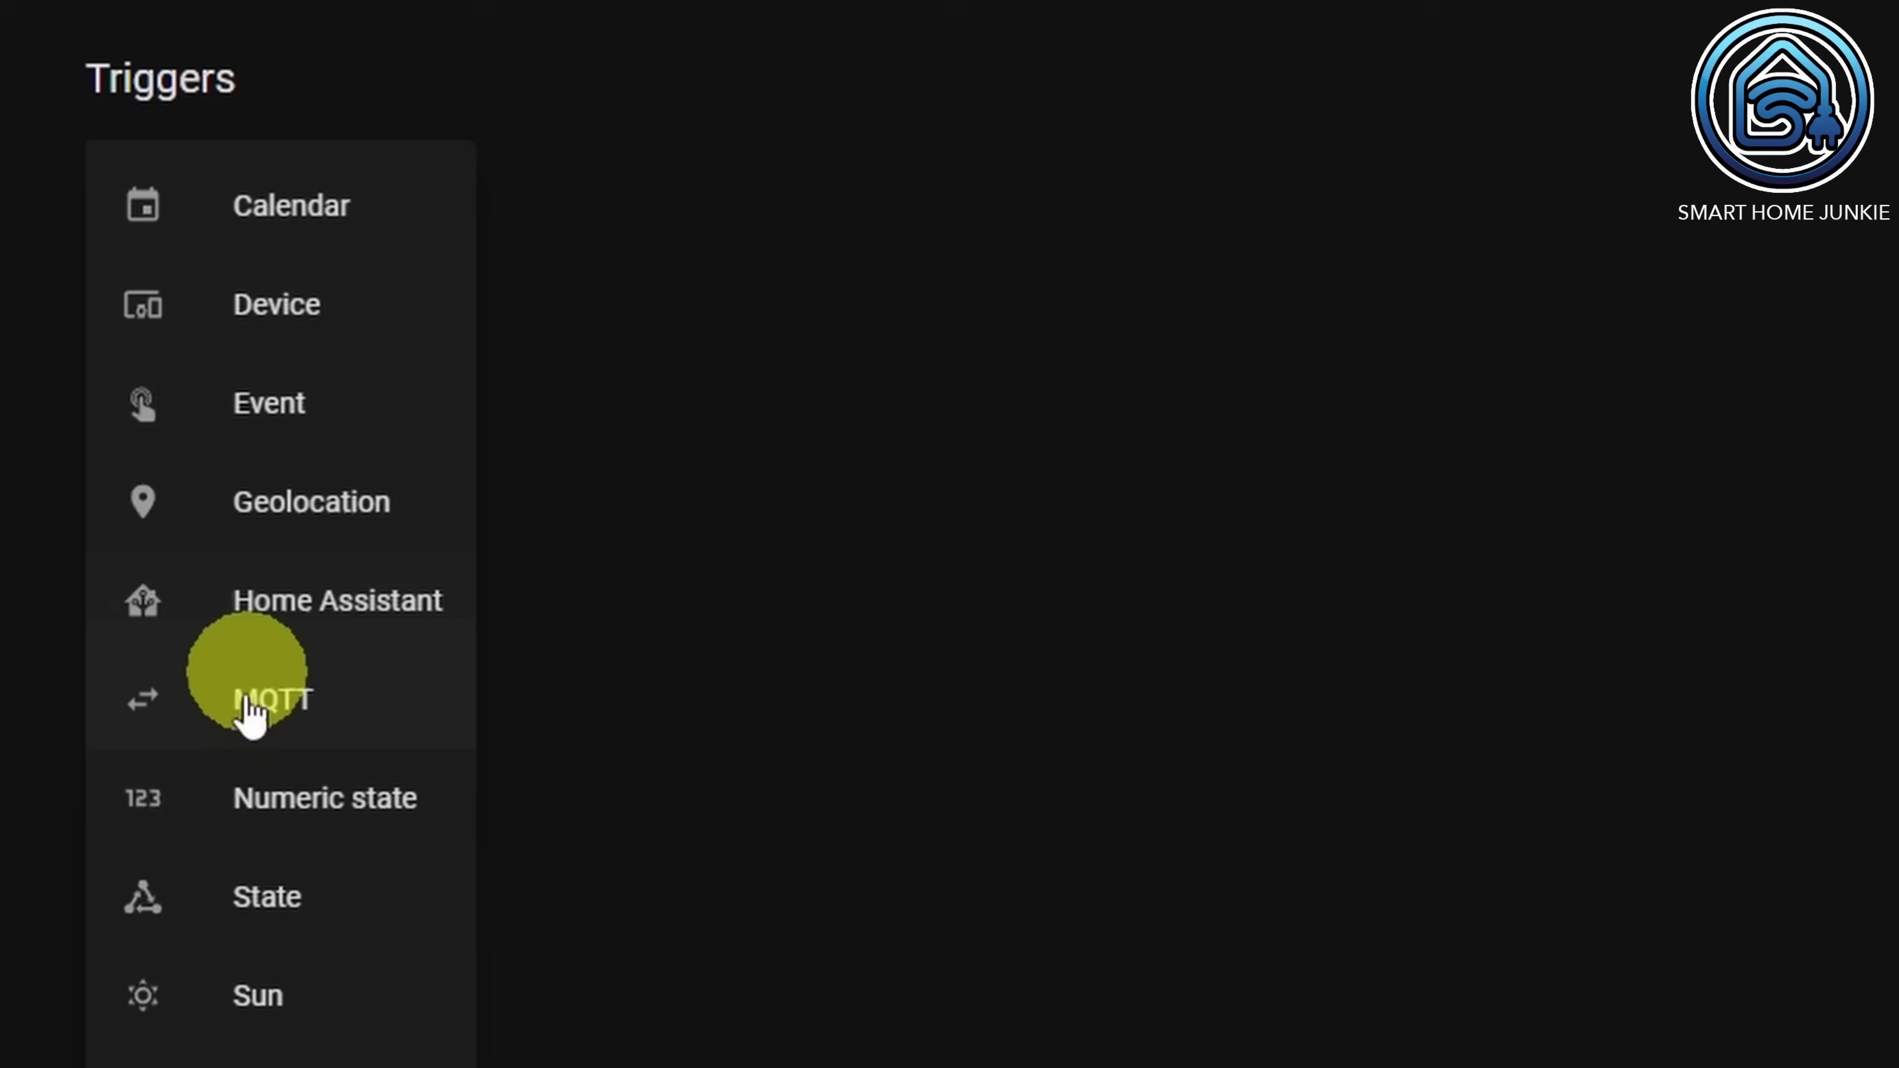
{"action": "left_click", "coordinate": [263, 904]}
{"action": "left_click", "coordinate": [310, 395]}
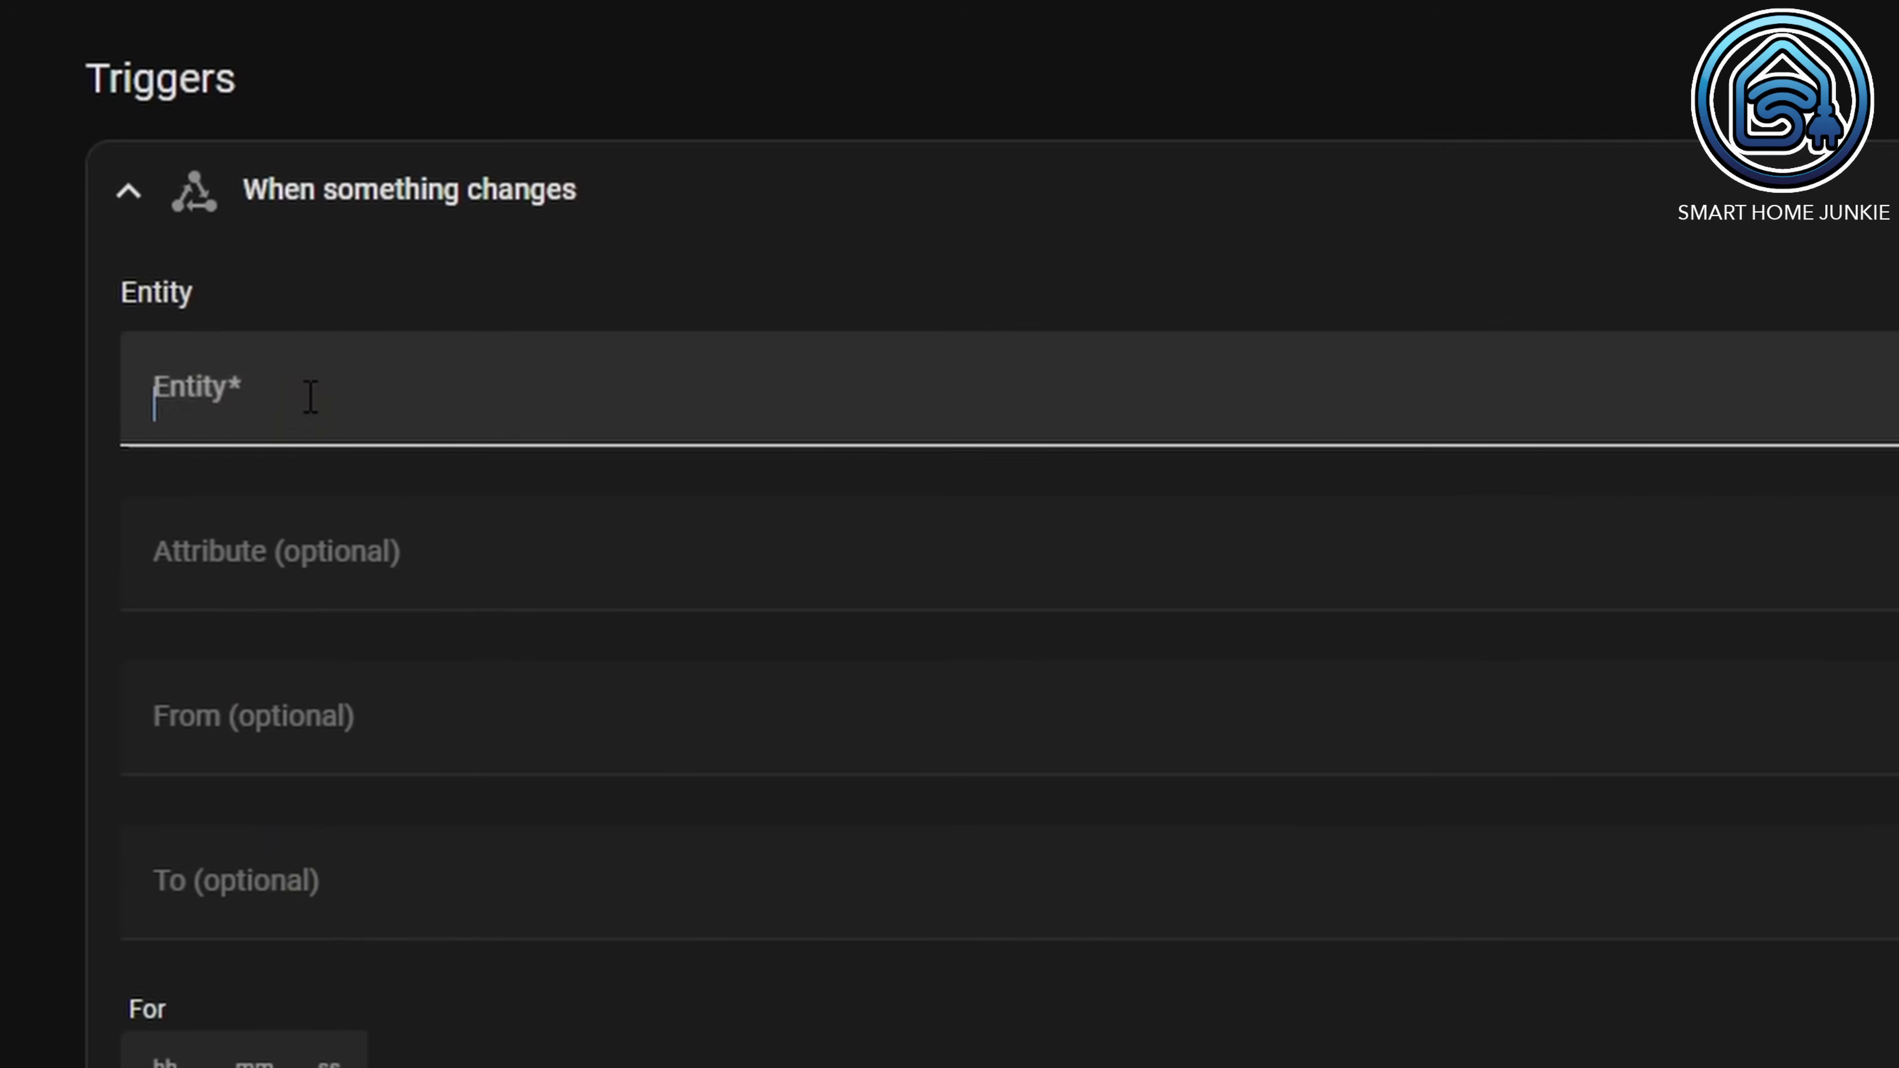
{"action": "type", "text": "Work"}
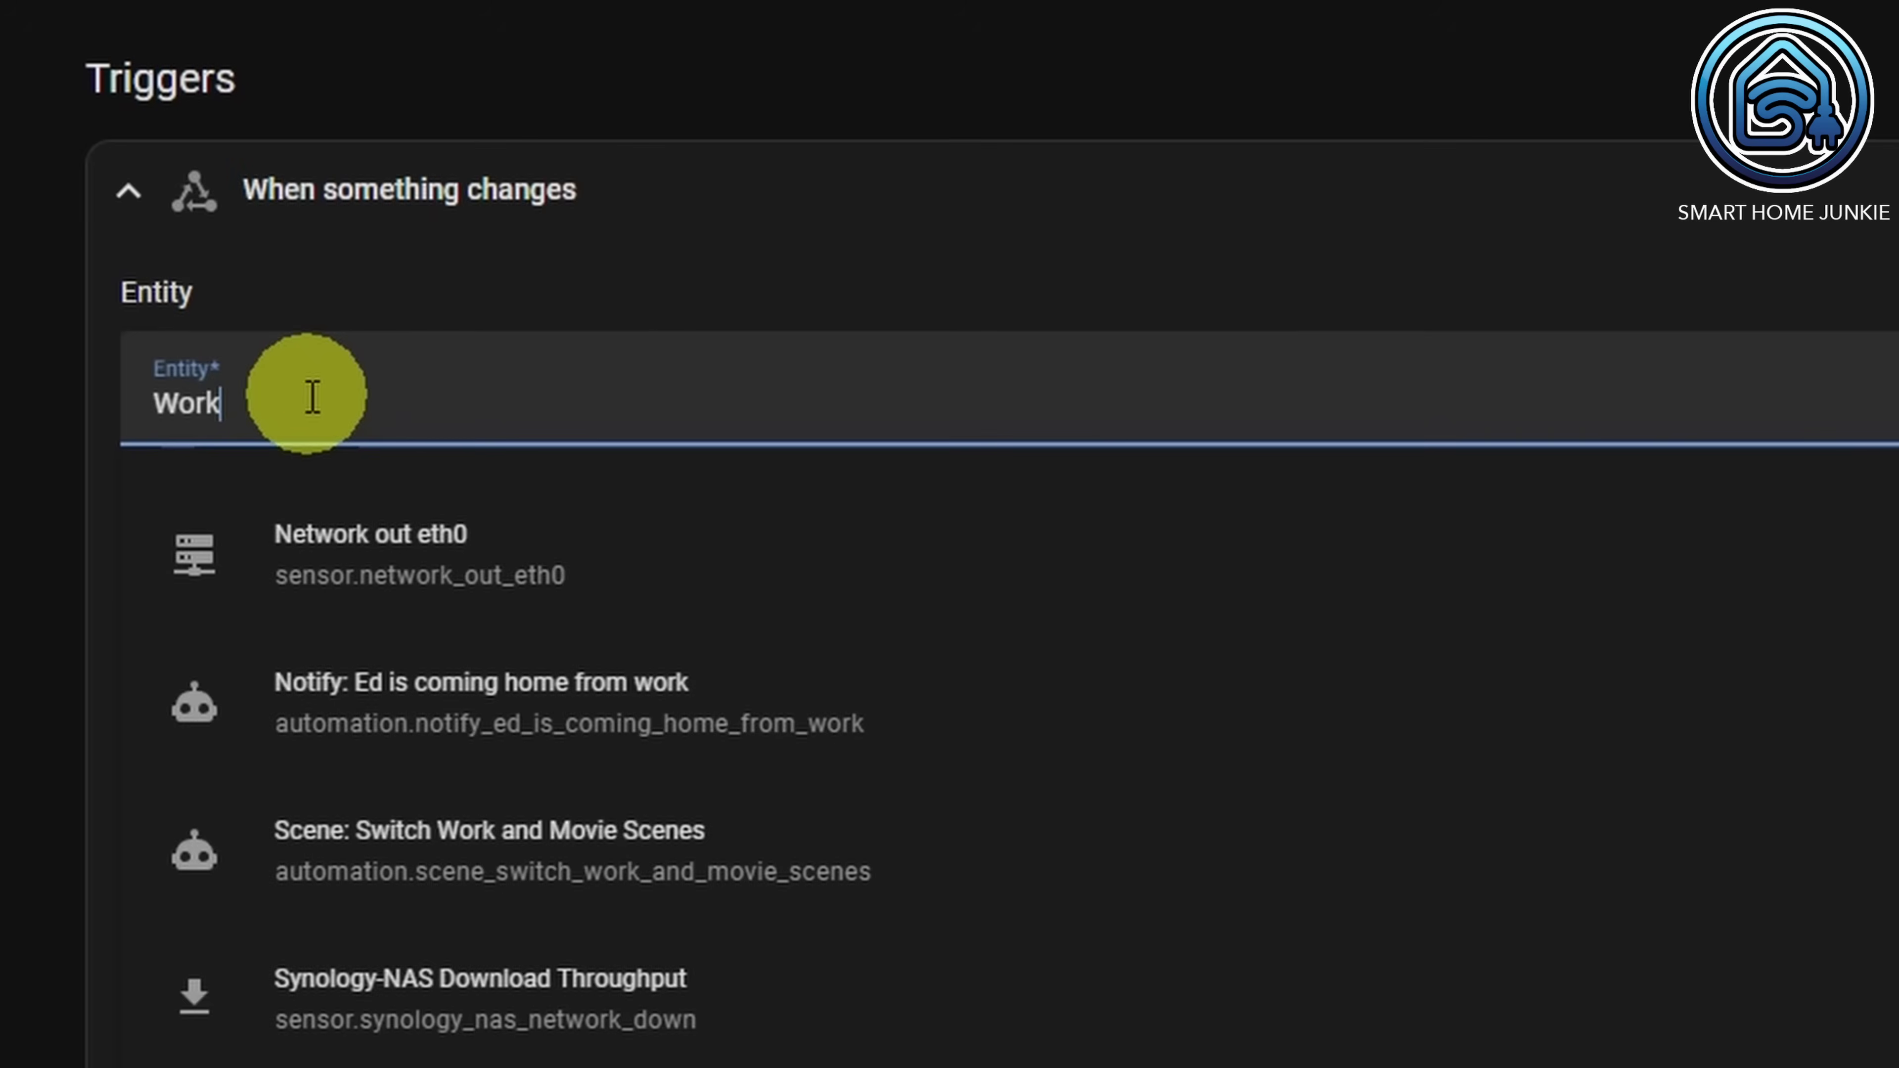
{"action": "key", "text": "Return"}
{"action": "left_click", "coordinate": [296, 1010]}
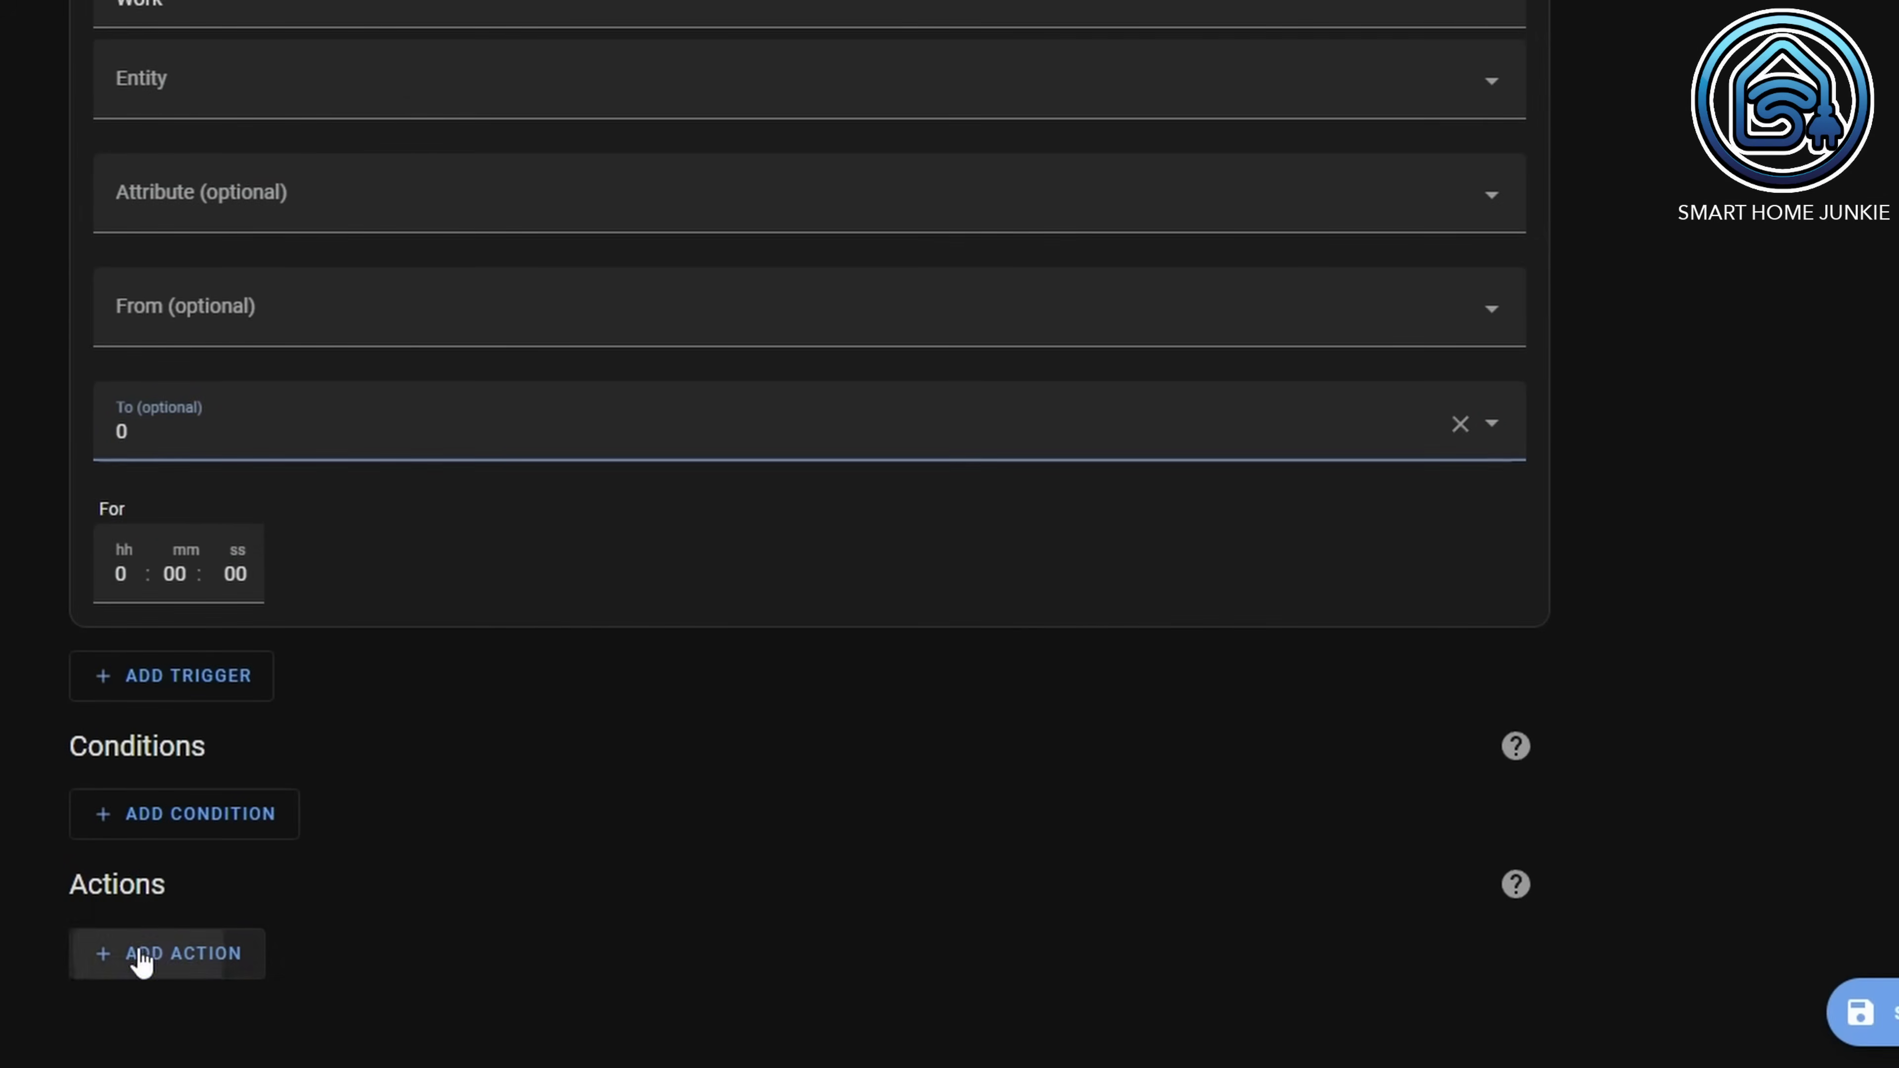
{"action": "left_click", "coordinate": [140, 958]}
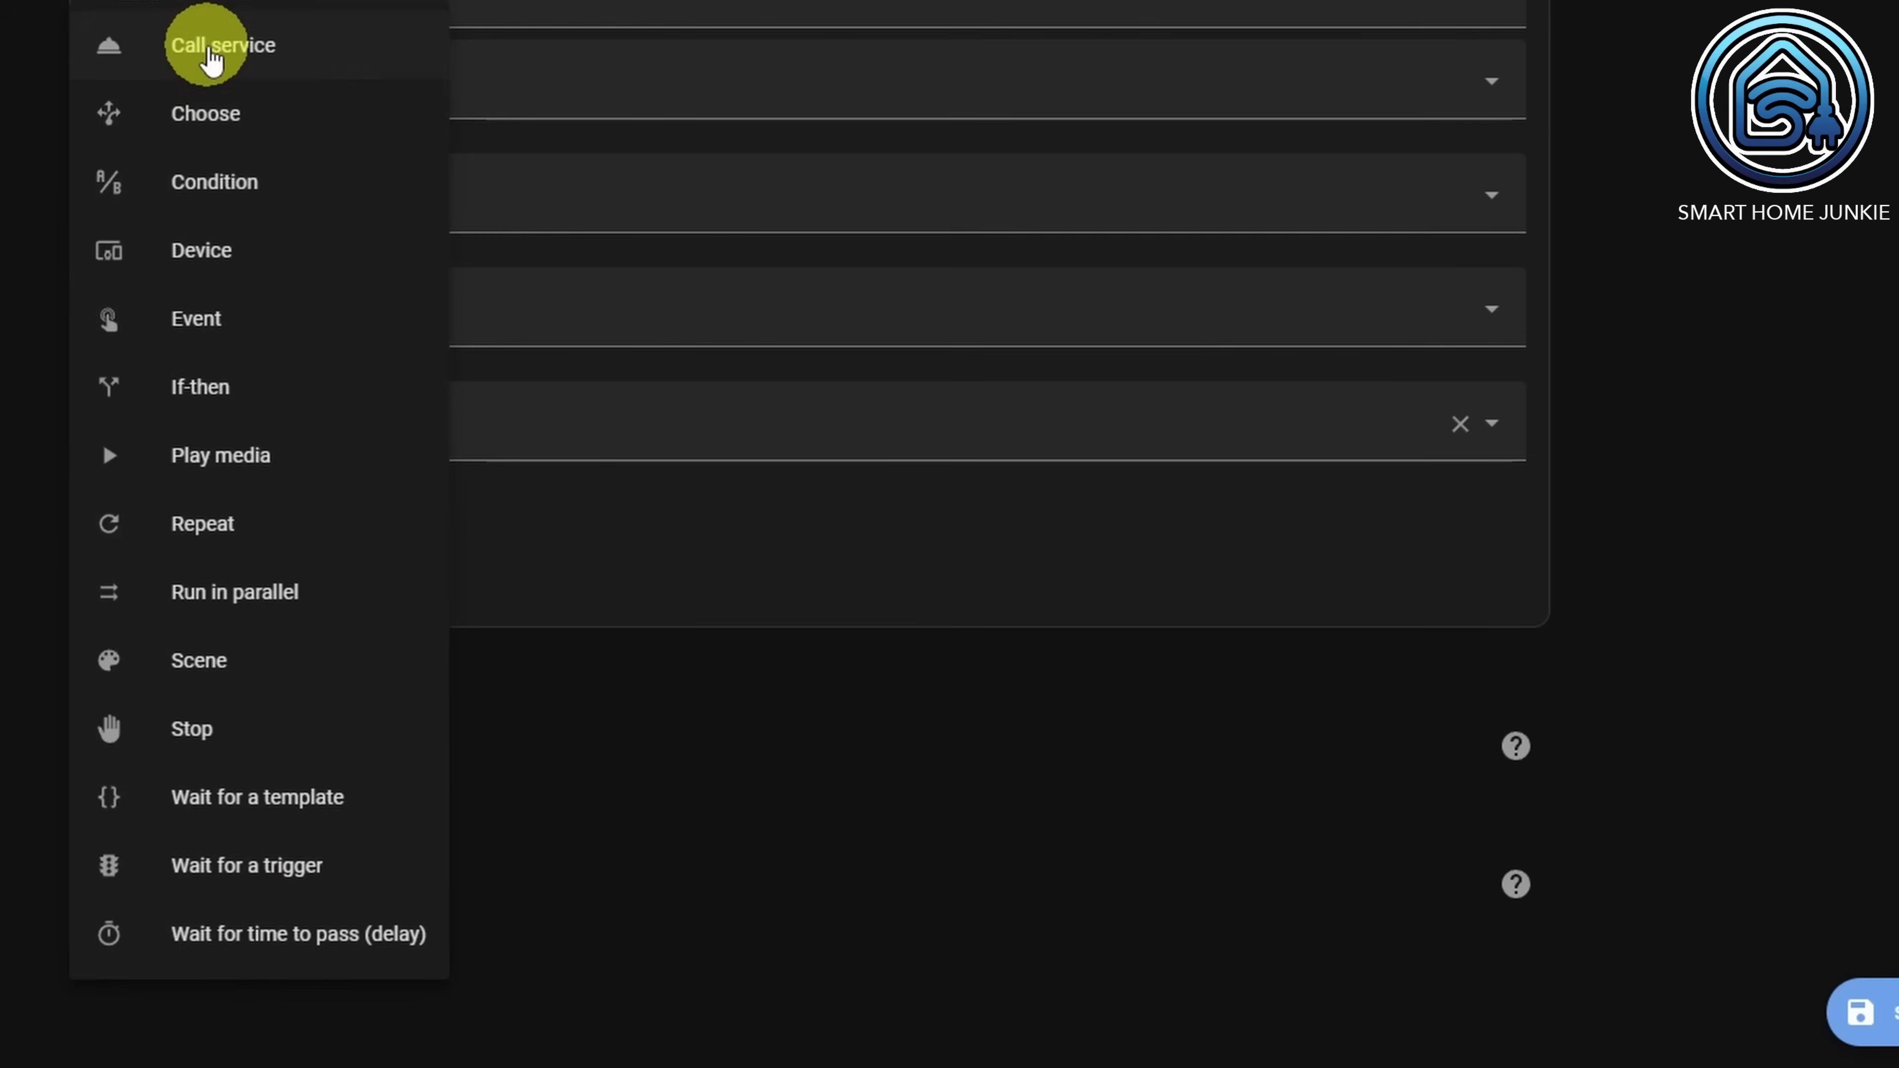
Step: Add a notify.send_wa service action with a coming-home-from-Work message and the recipient's phone number as target
{"action": "left_click", "coordinate": [206, 45]}
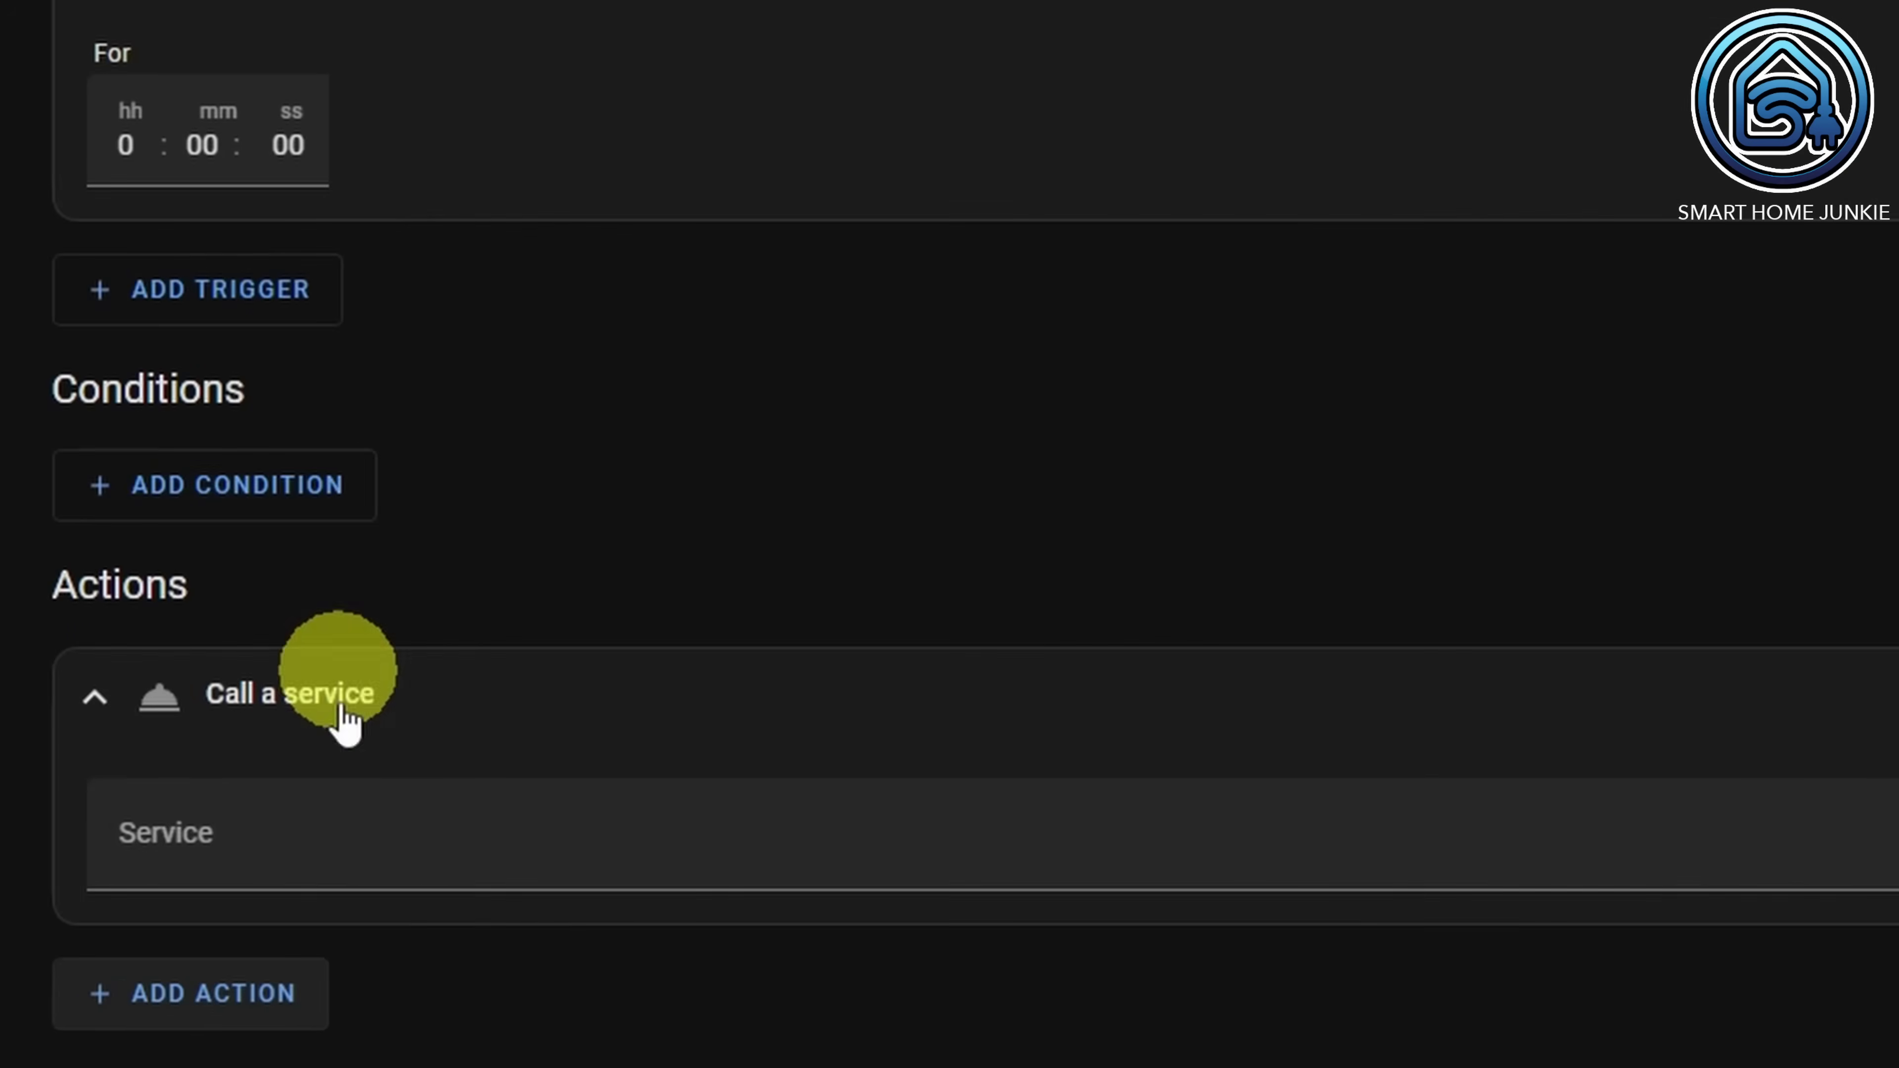
{"action": "left_click", "coordinate": [299, 906]}
{"action": "type", "text": "send_wa"}
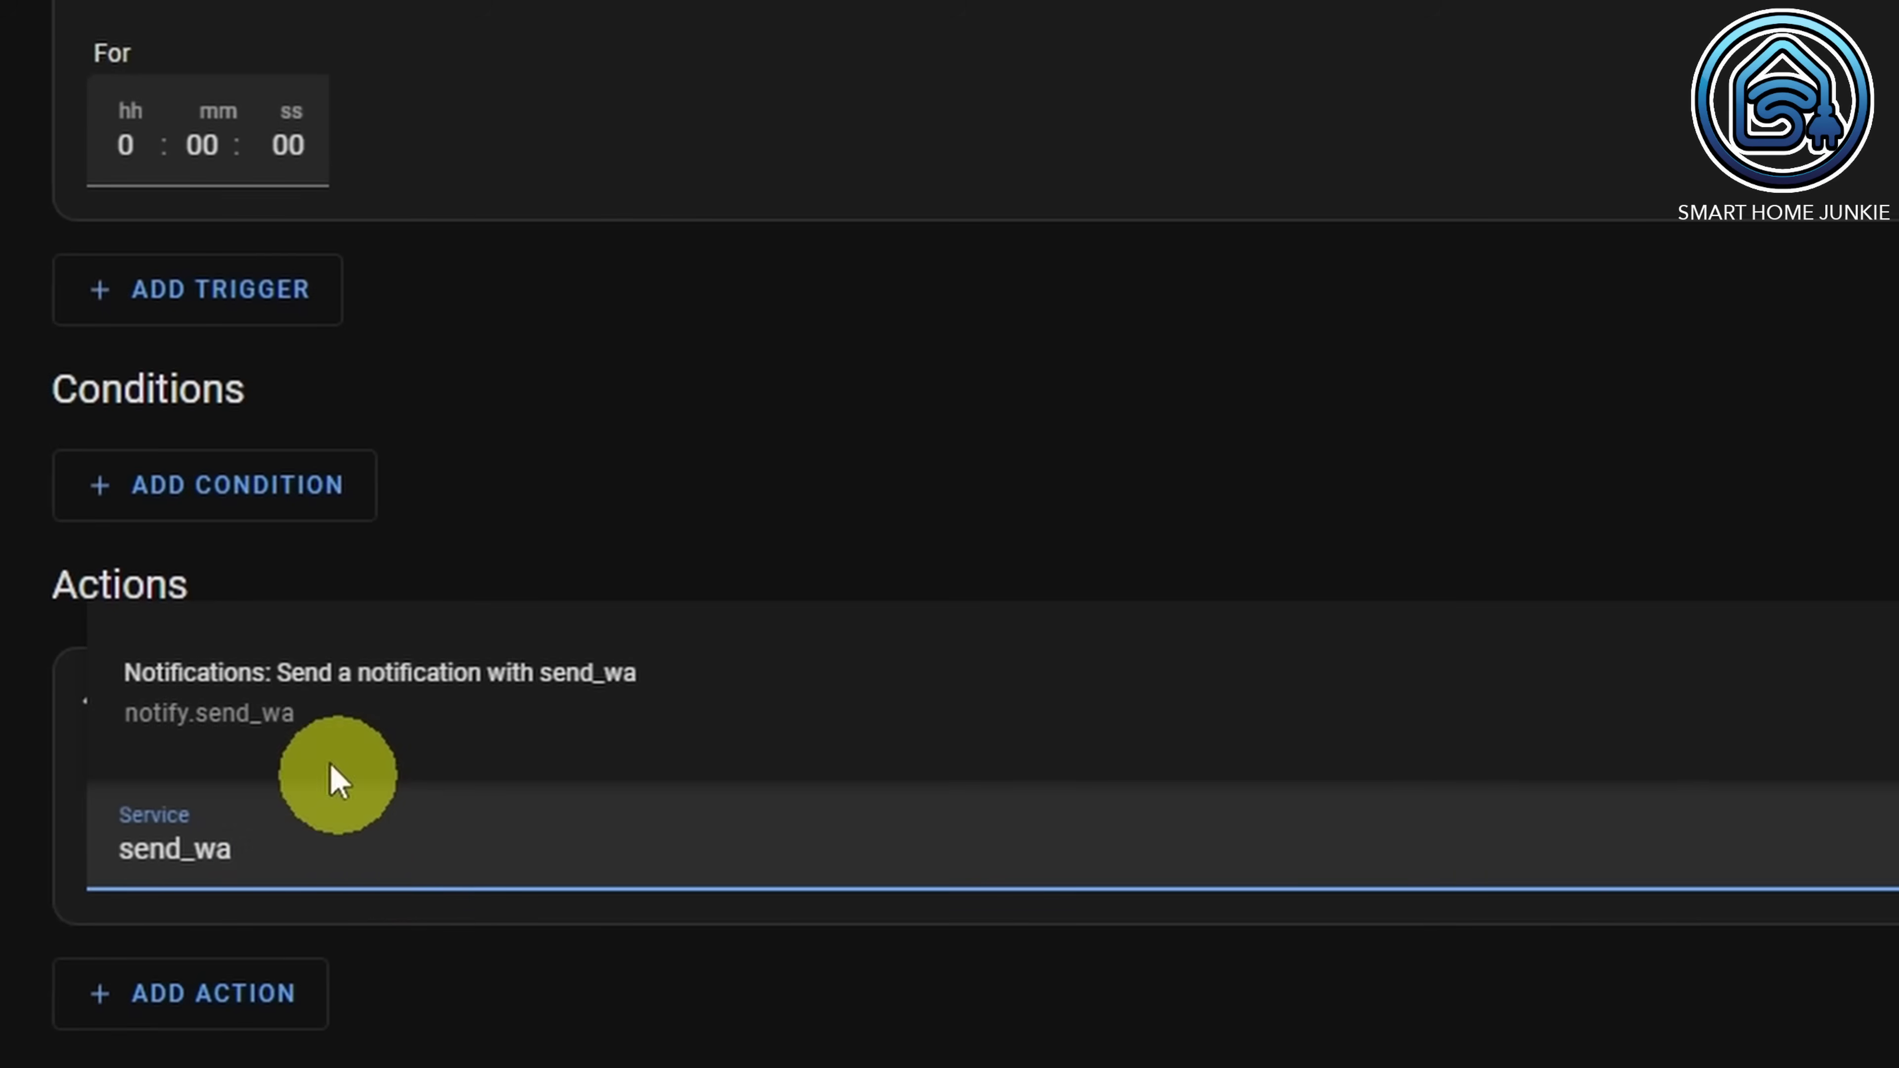
{"action": "left_click", "coordinate": [307, 720]}
{"action": "scroll", "coordinate": [310, 714], "scroll_direction": "down", "scroll_amount": 5}
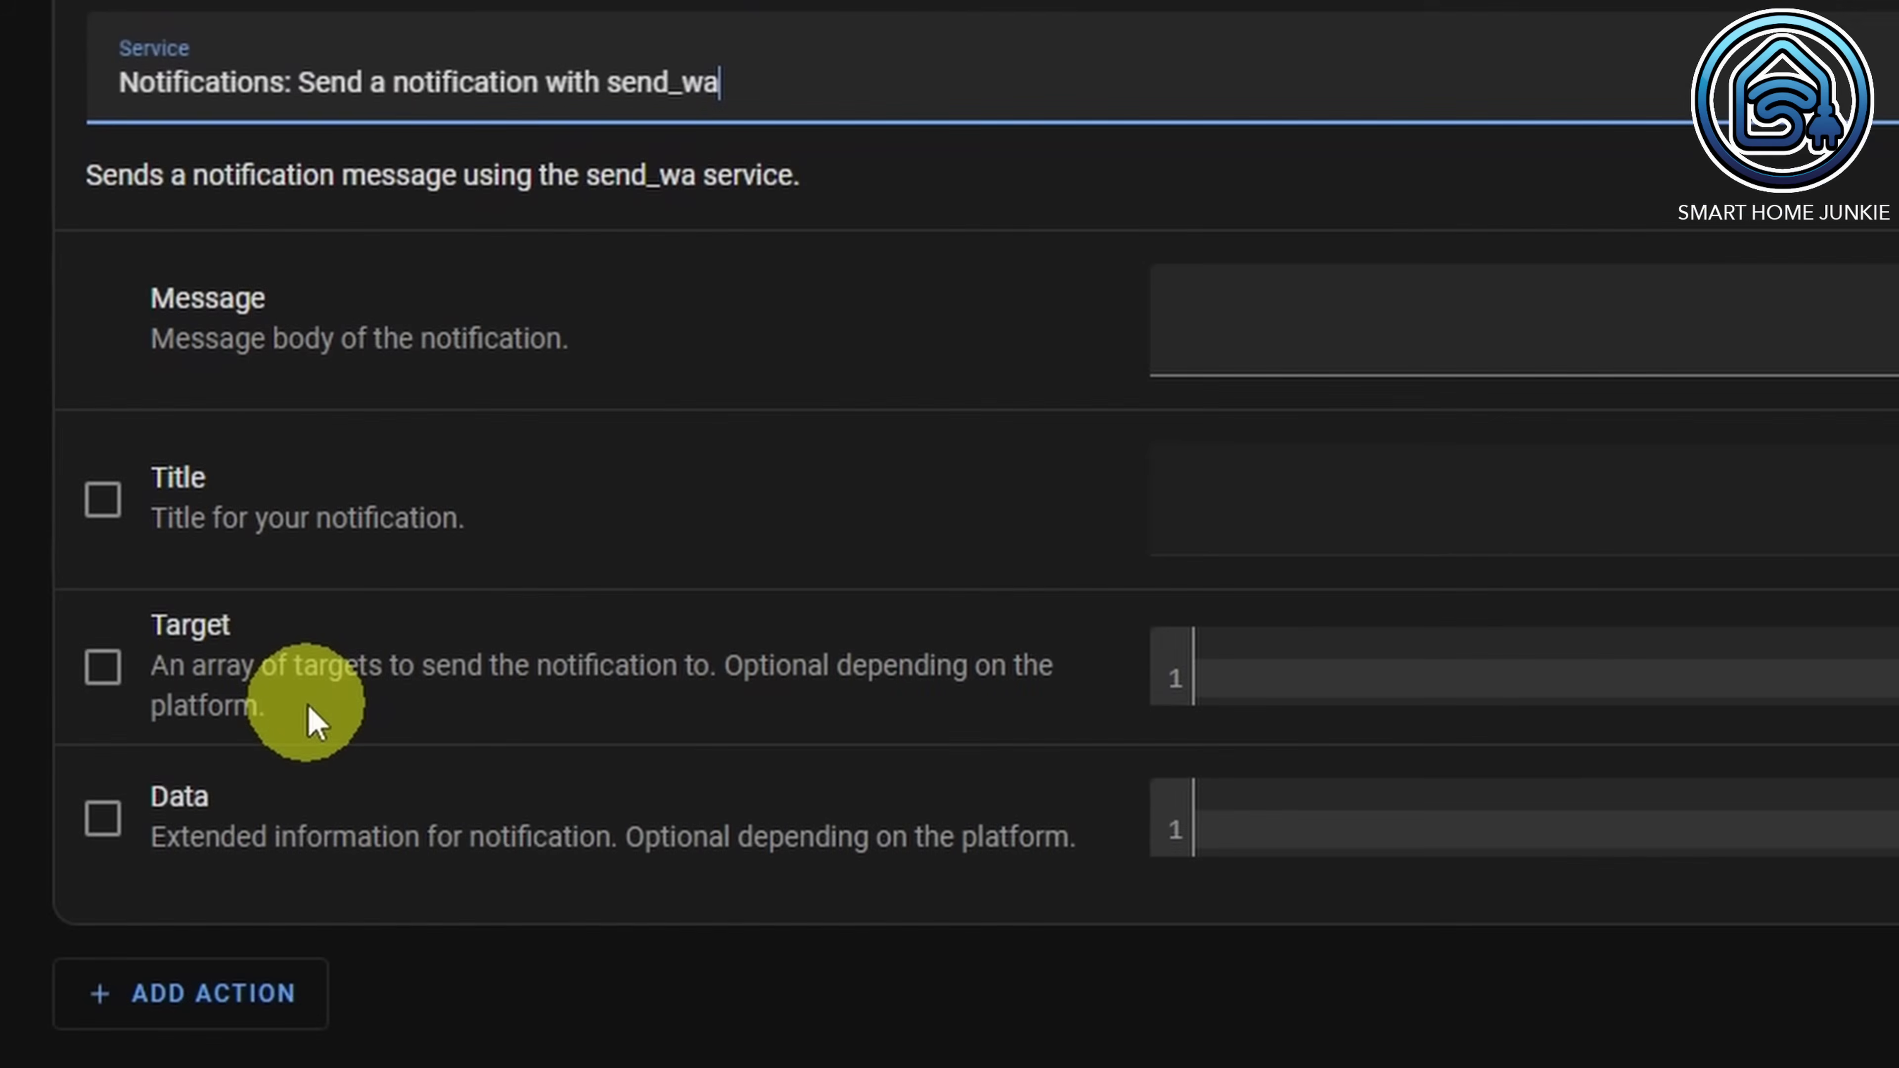
{"action": "left_click", "coordinate": [1259, 337]}
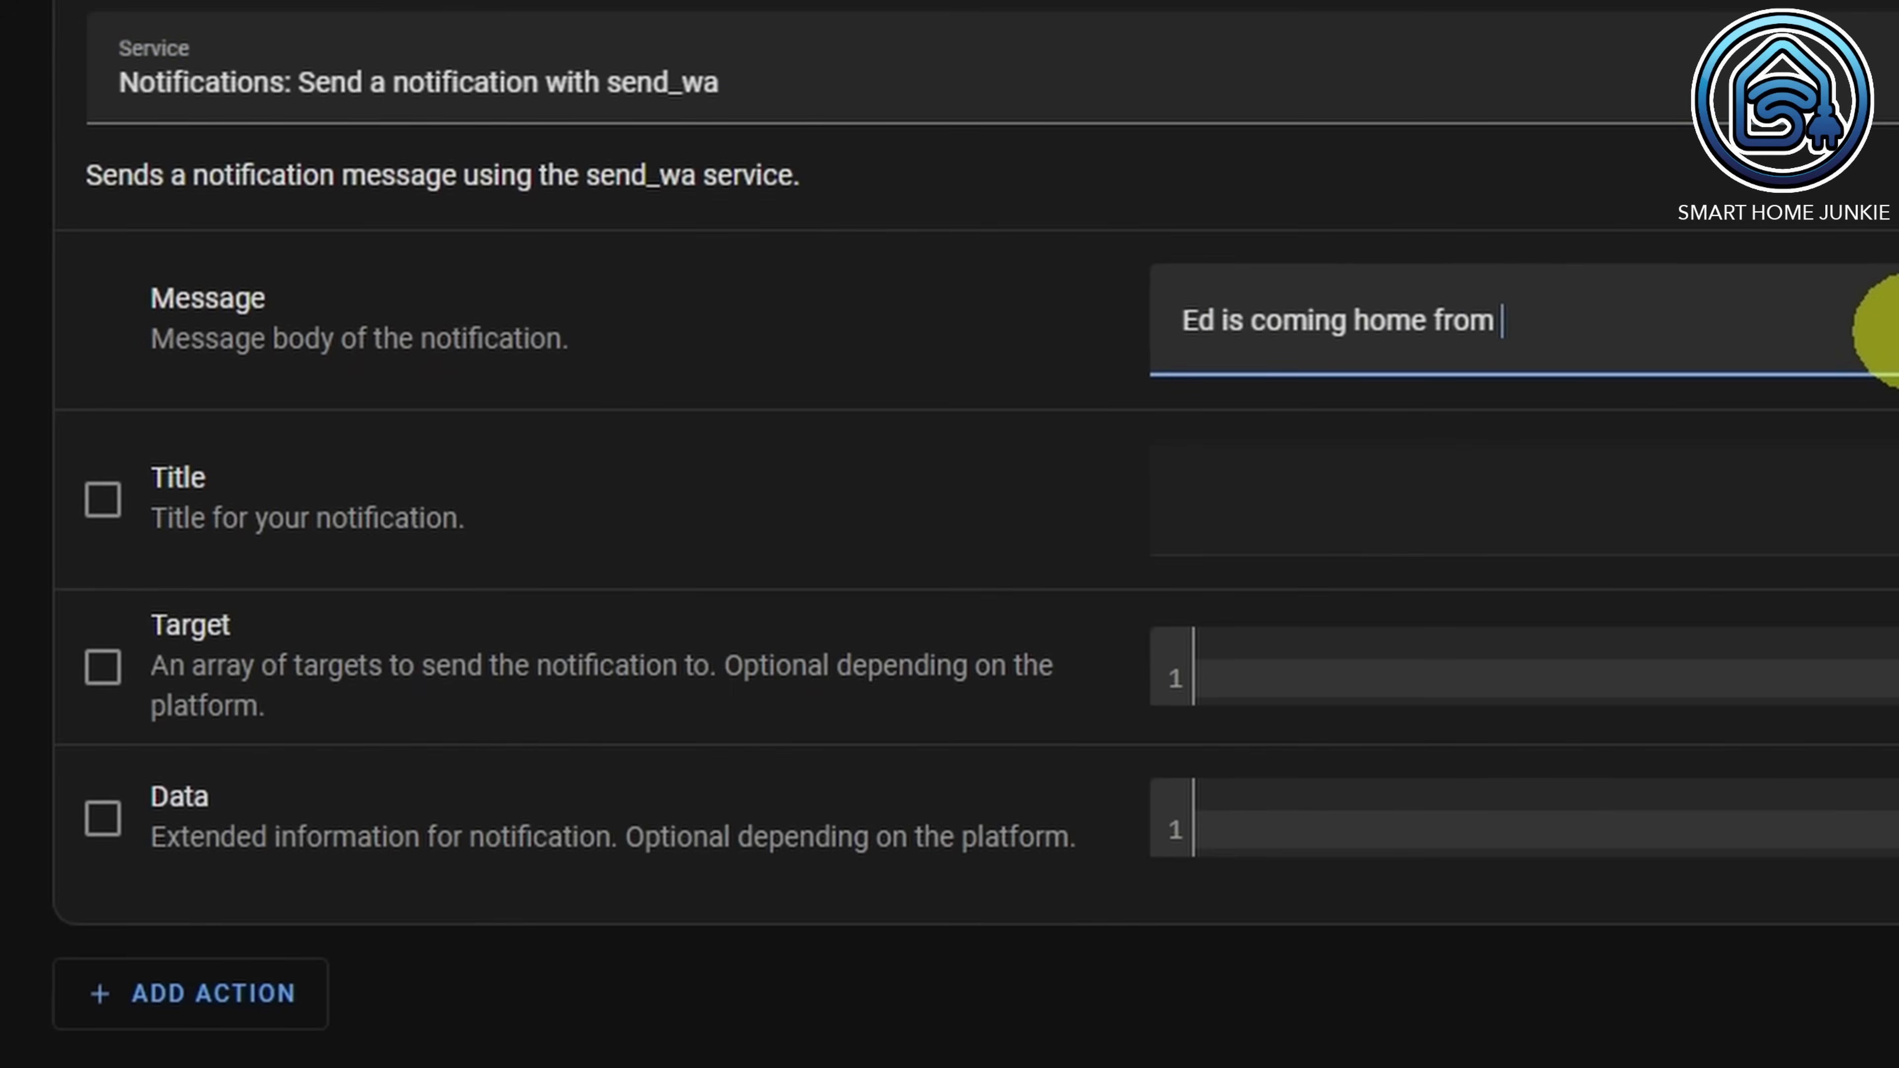
{"action": "left_click", "coordinate": [103, 666]}
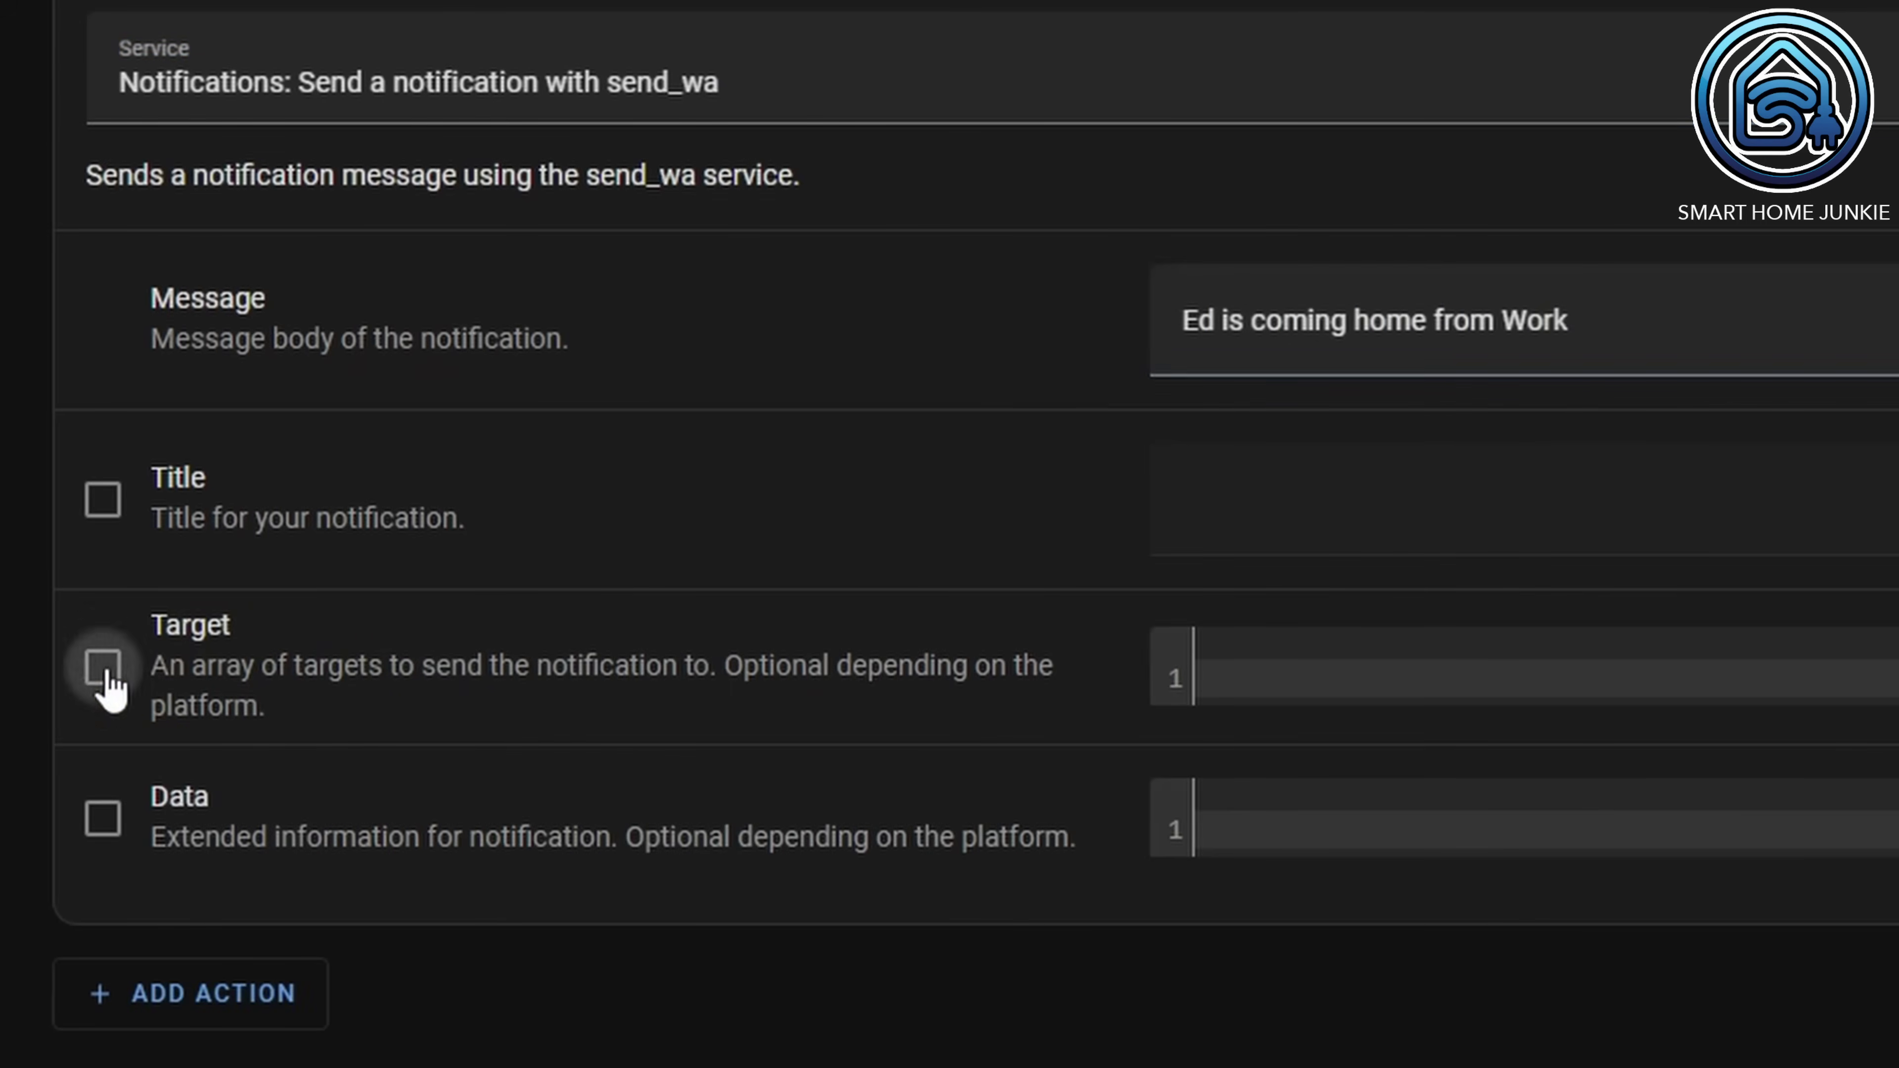
{"action": "left_click", "coordinate": [1178, 708]}
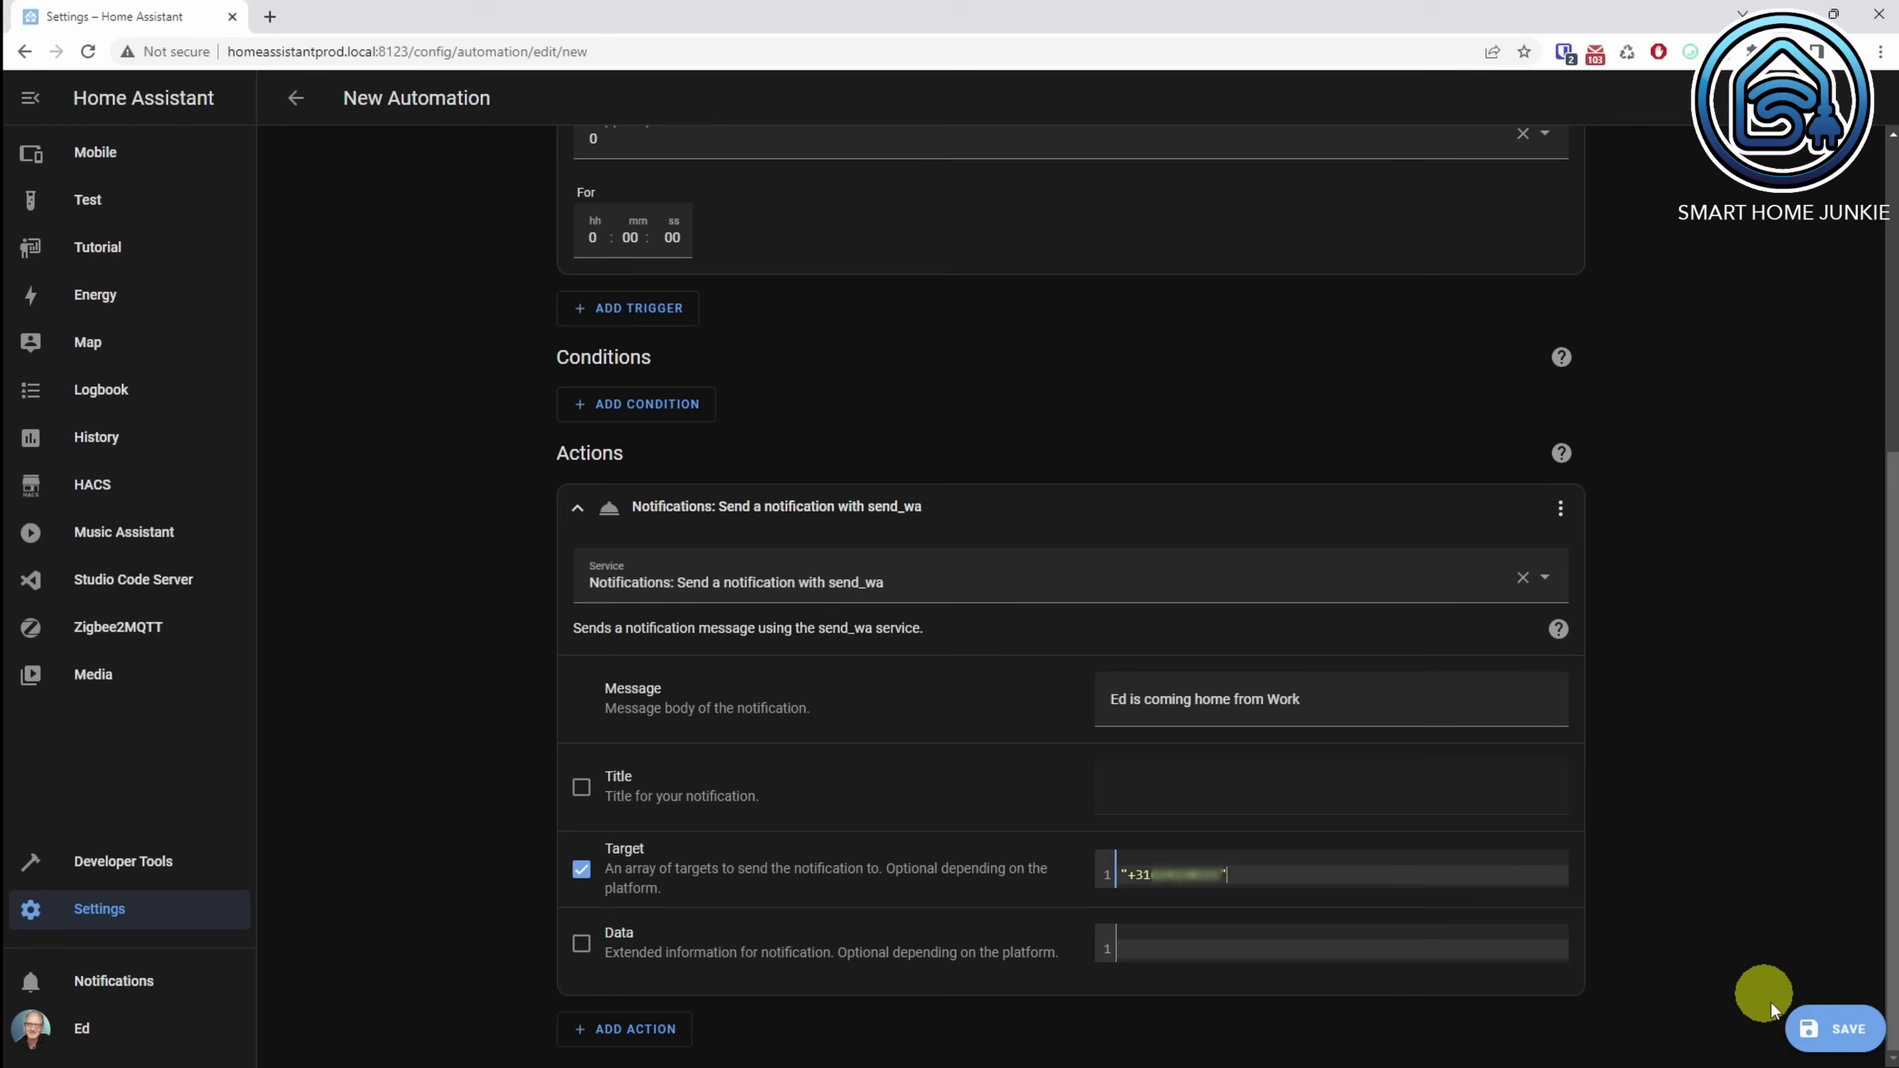
Step: Save the automation titled as a Notify alert that a person is coming home from work
{"action": "left_click", "coordinate": [1822, 1030]}
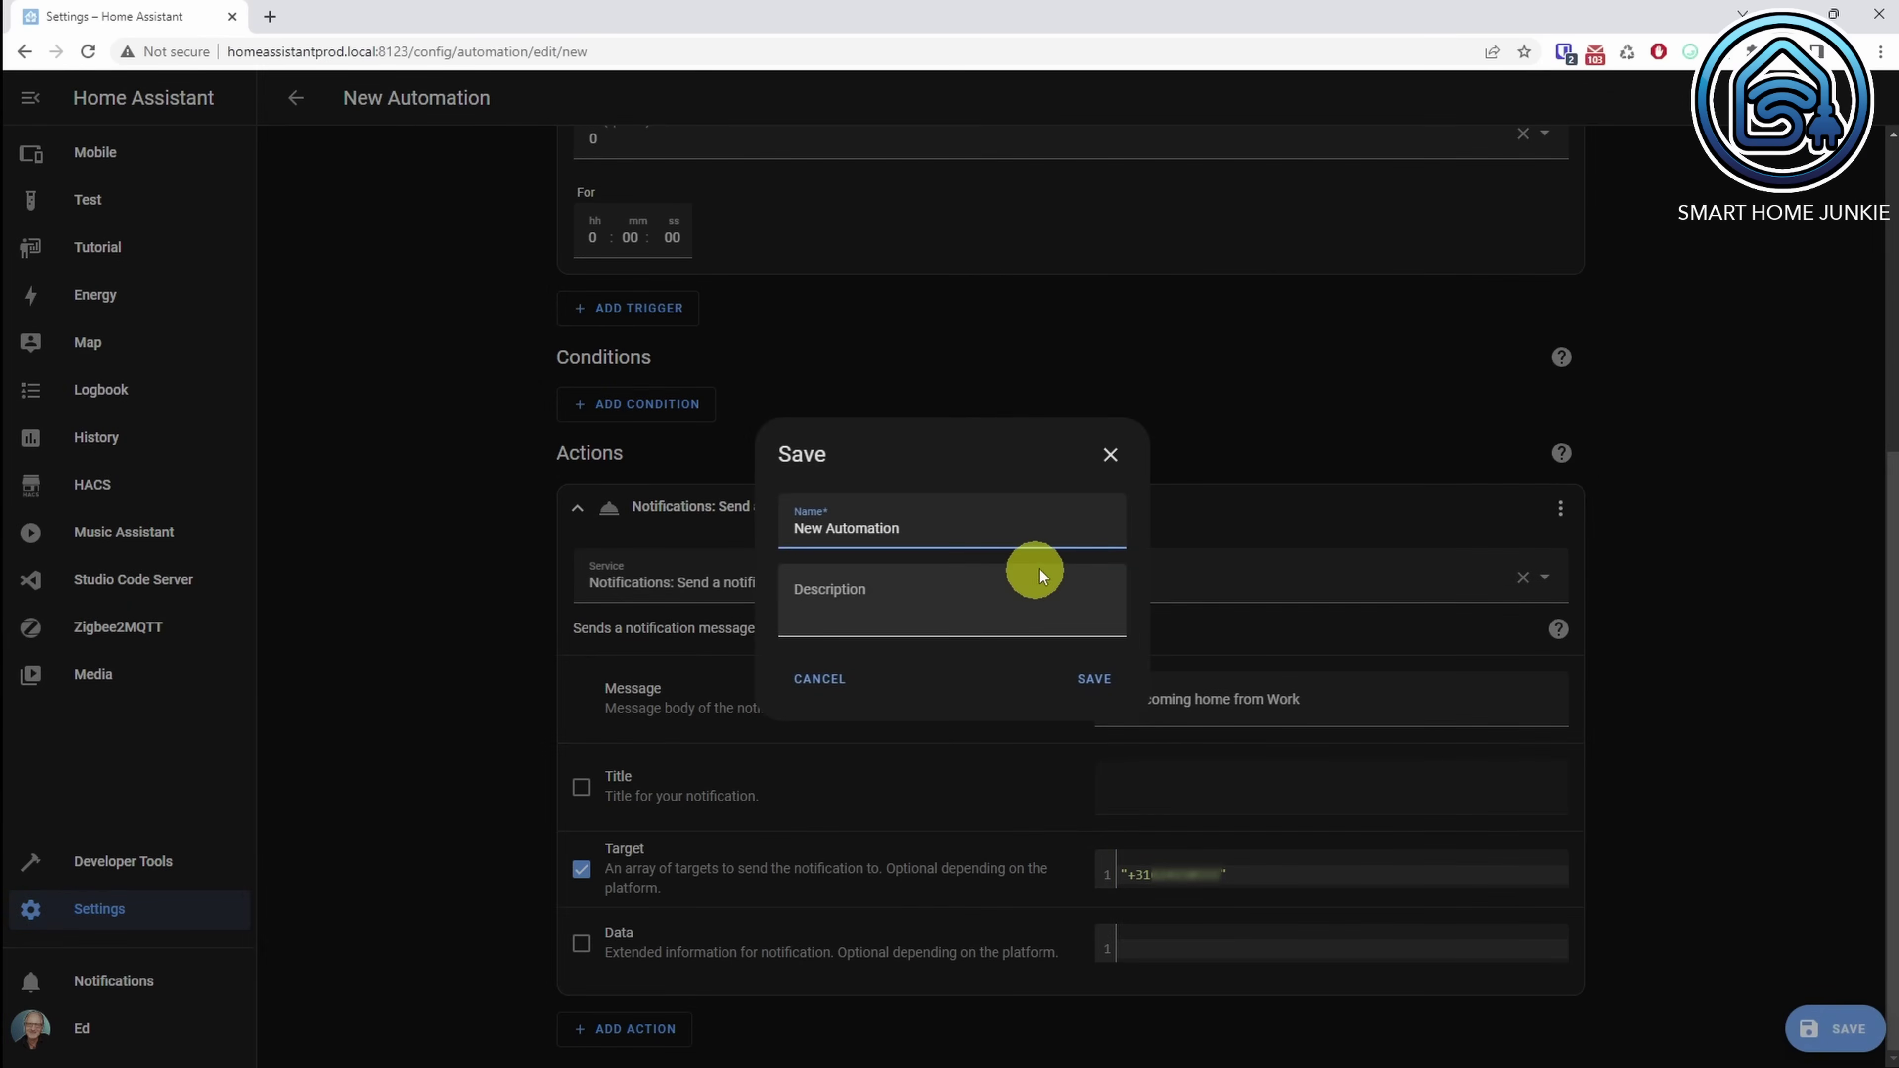
{"action": "left_click_drag", "start_coordinate": [995, 530], "coordinate": [768, 540]}
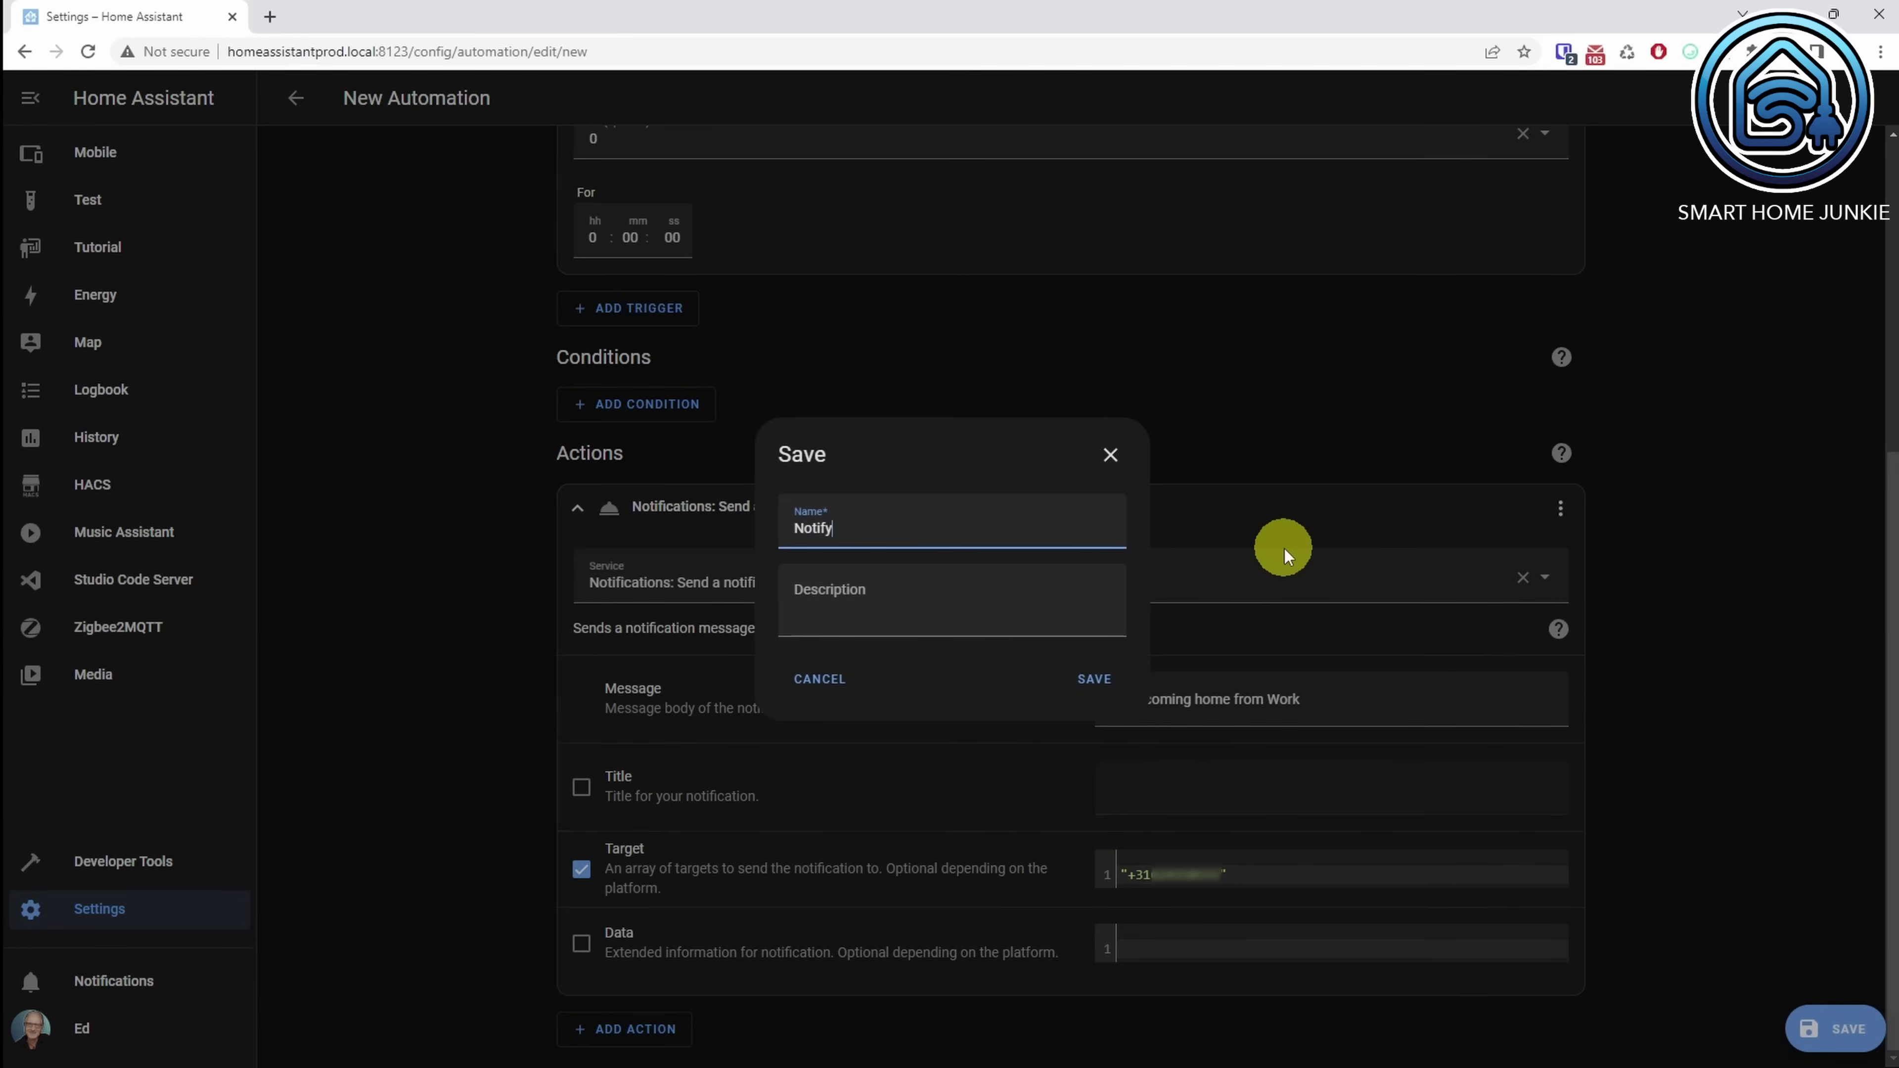
{"action": "type", "text": "Notify: Ed is coming home from work"}
{"action": "left_click", "coordinate": [1106, 678]}
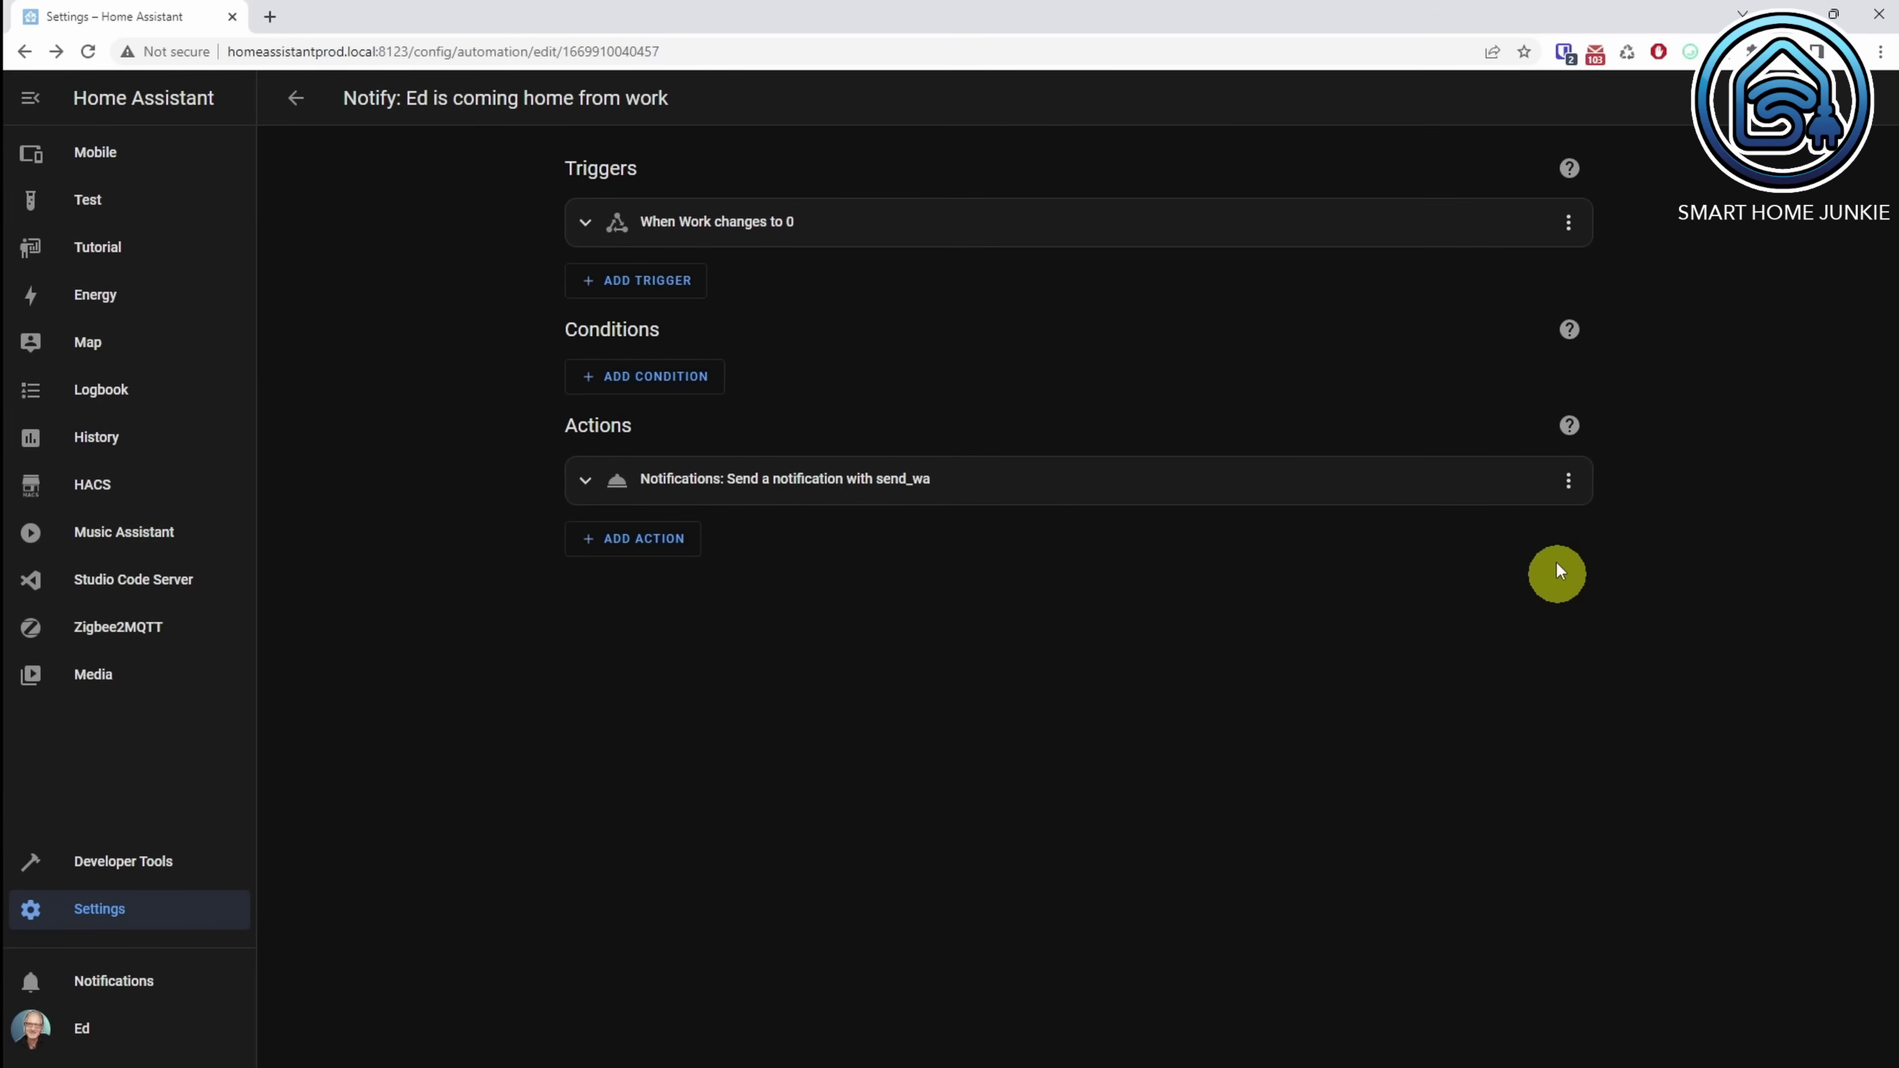
{"action": "left_click", "coordinate": [1568, 481]}
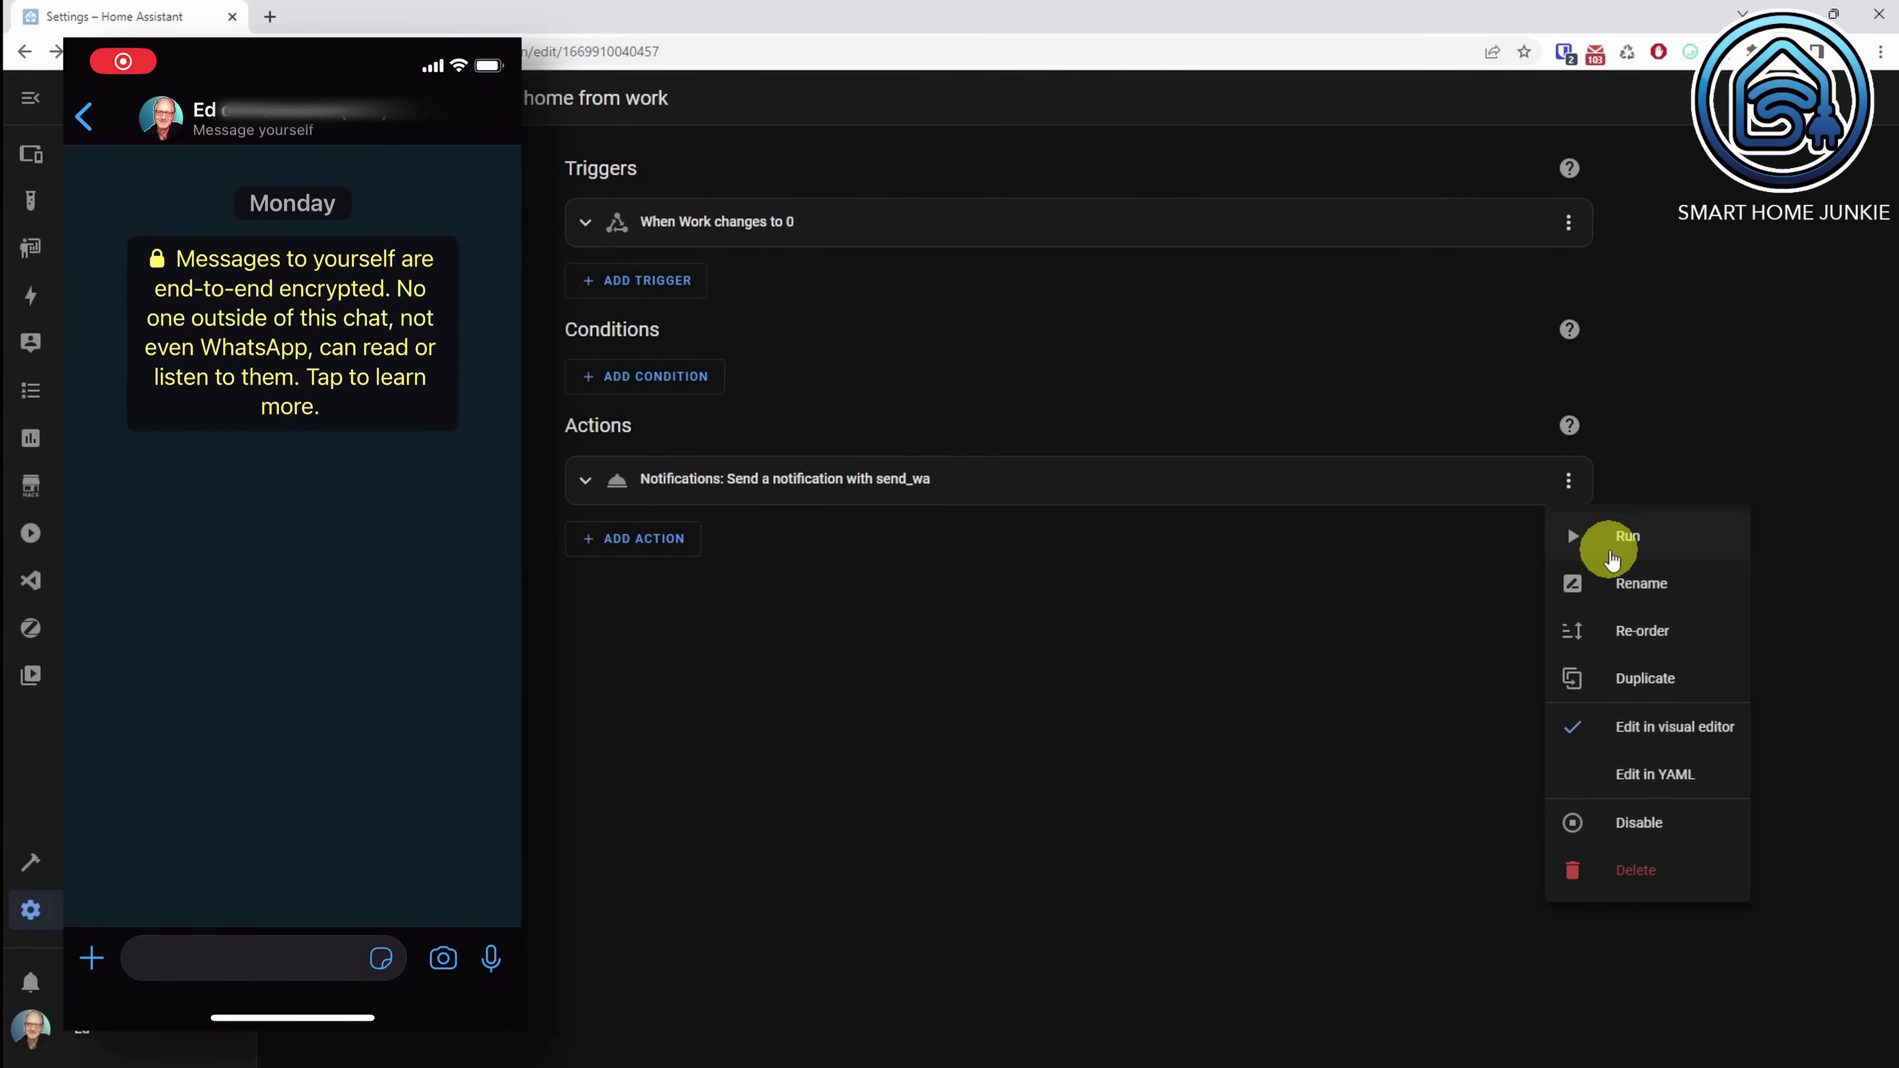